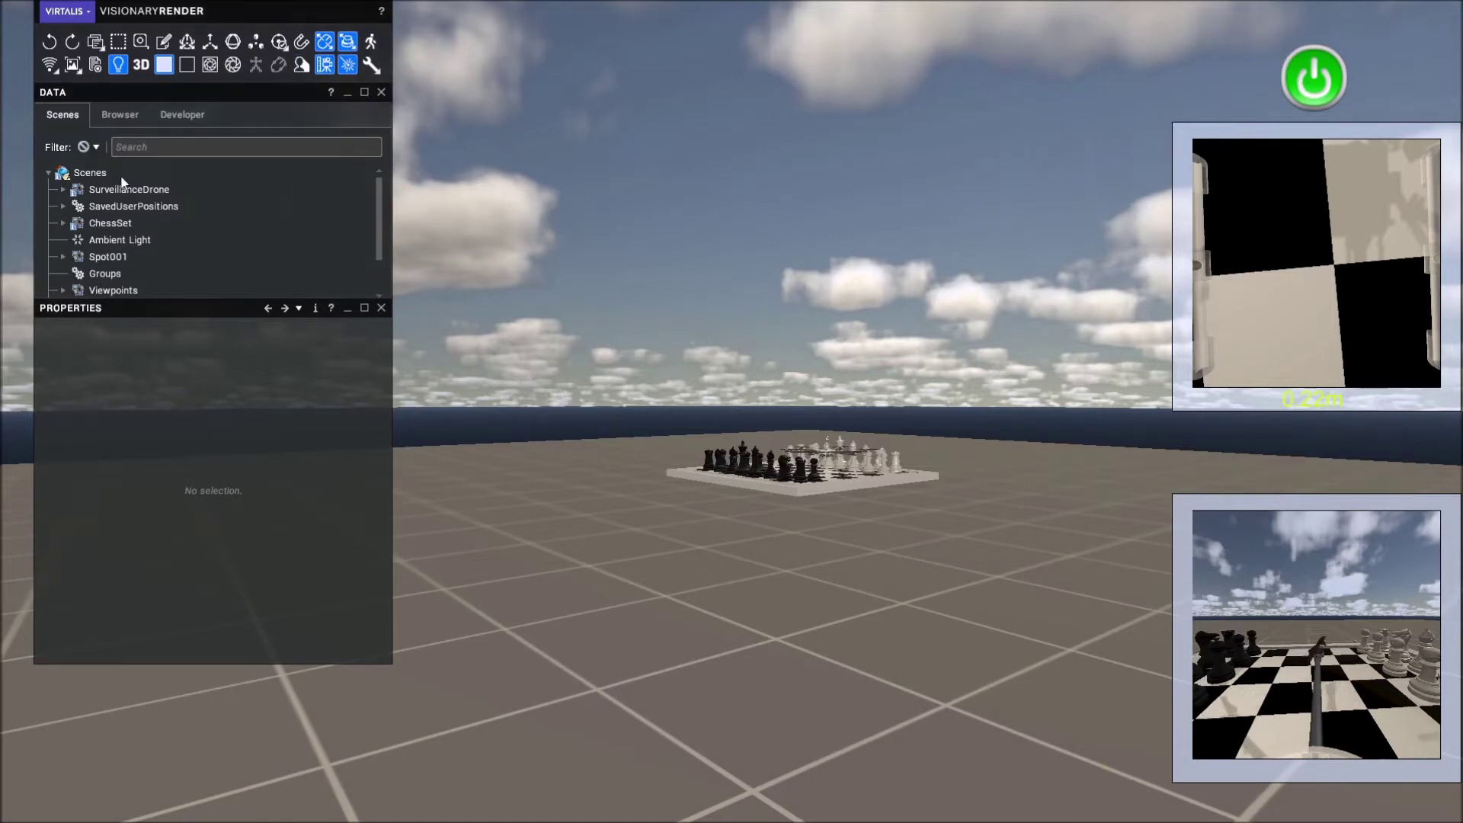
- Select the SurveillanceDrone assembly, then leave the current scene without saving its changes
left_click(156, 189)
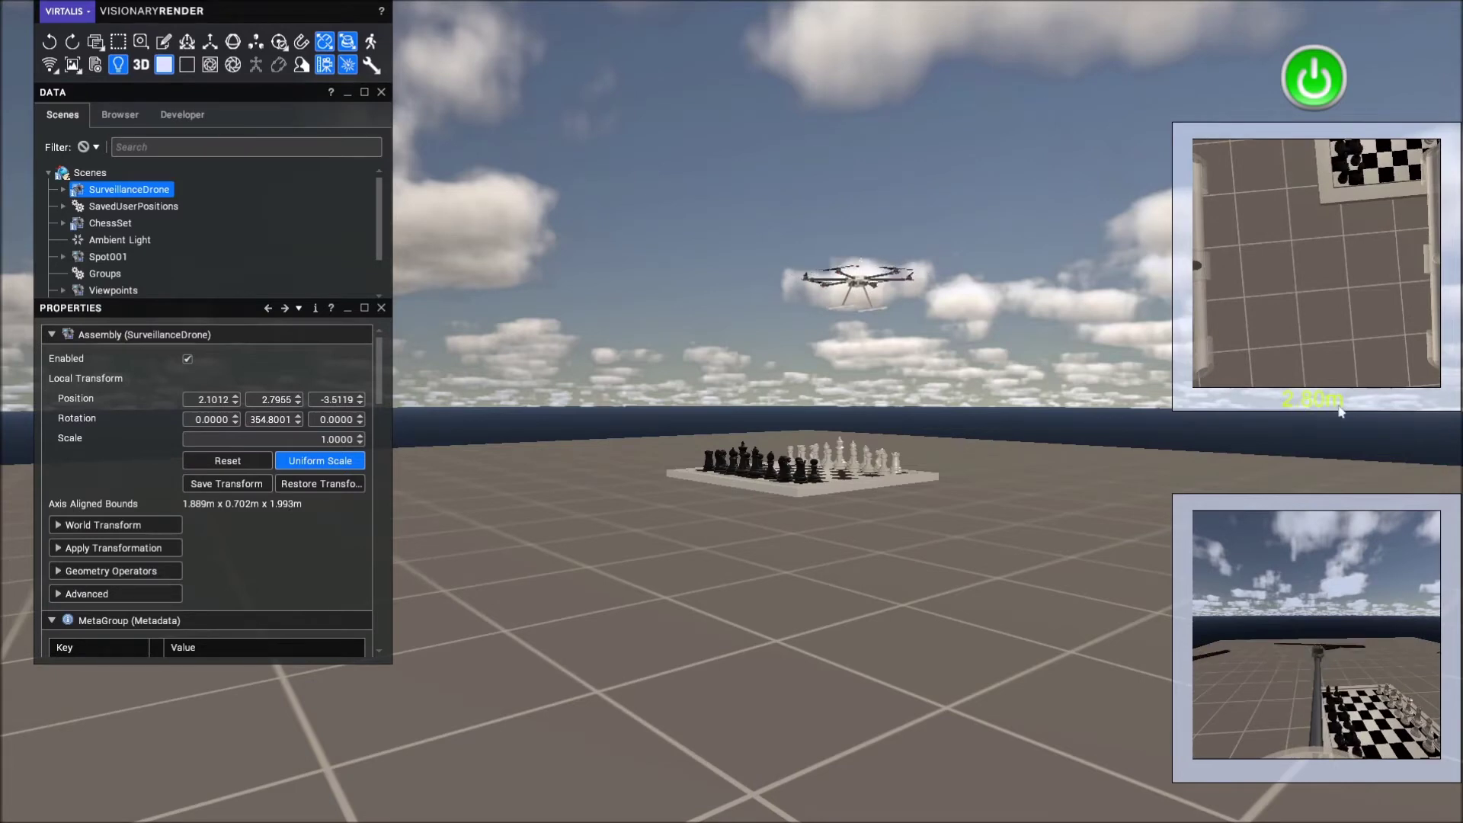
left_click(73, 13)
left_click(81, 189)
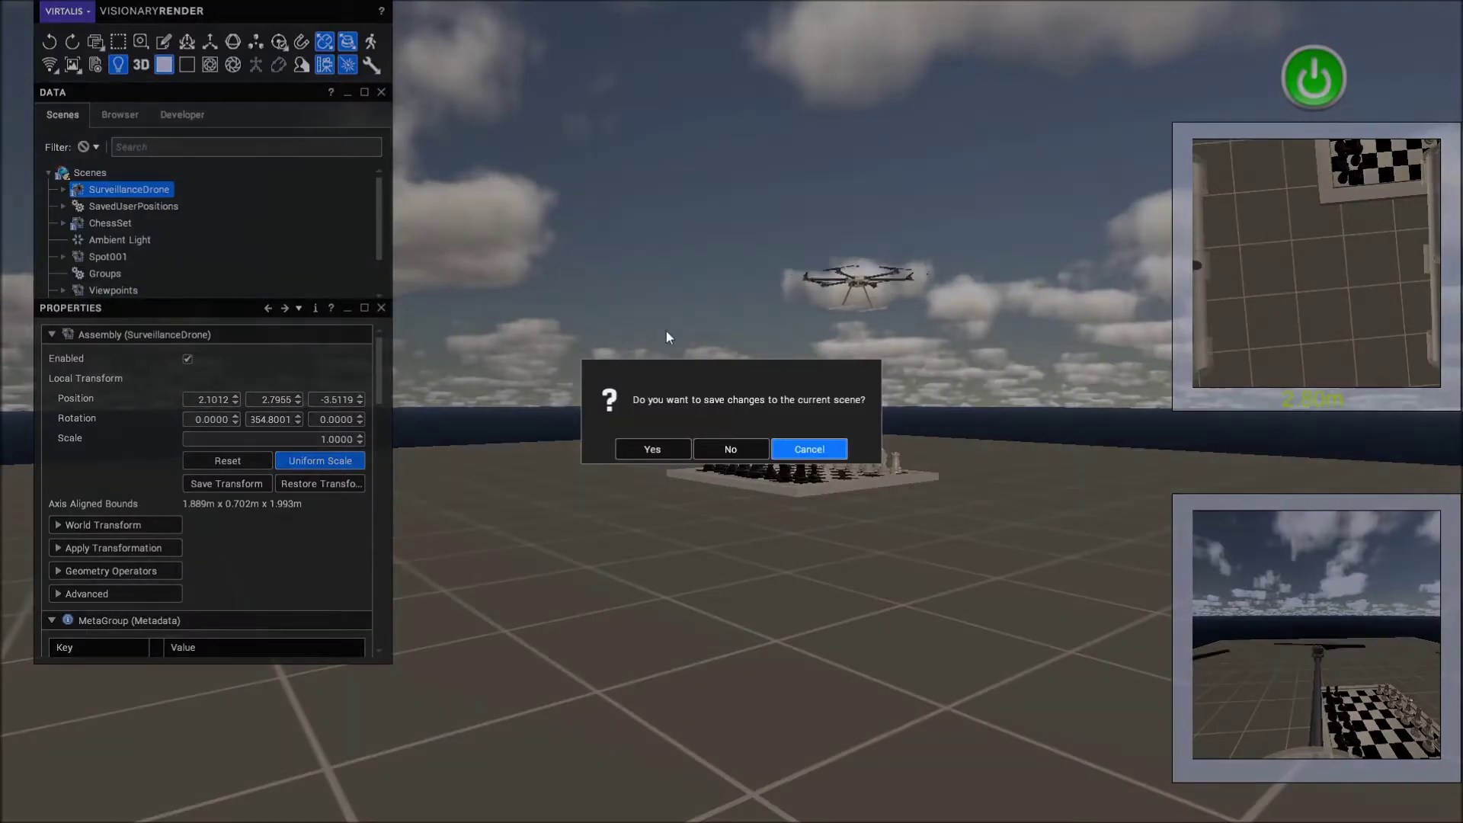
left_click(730, 449)
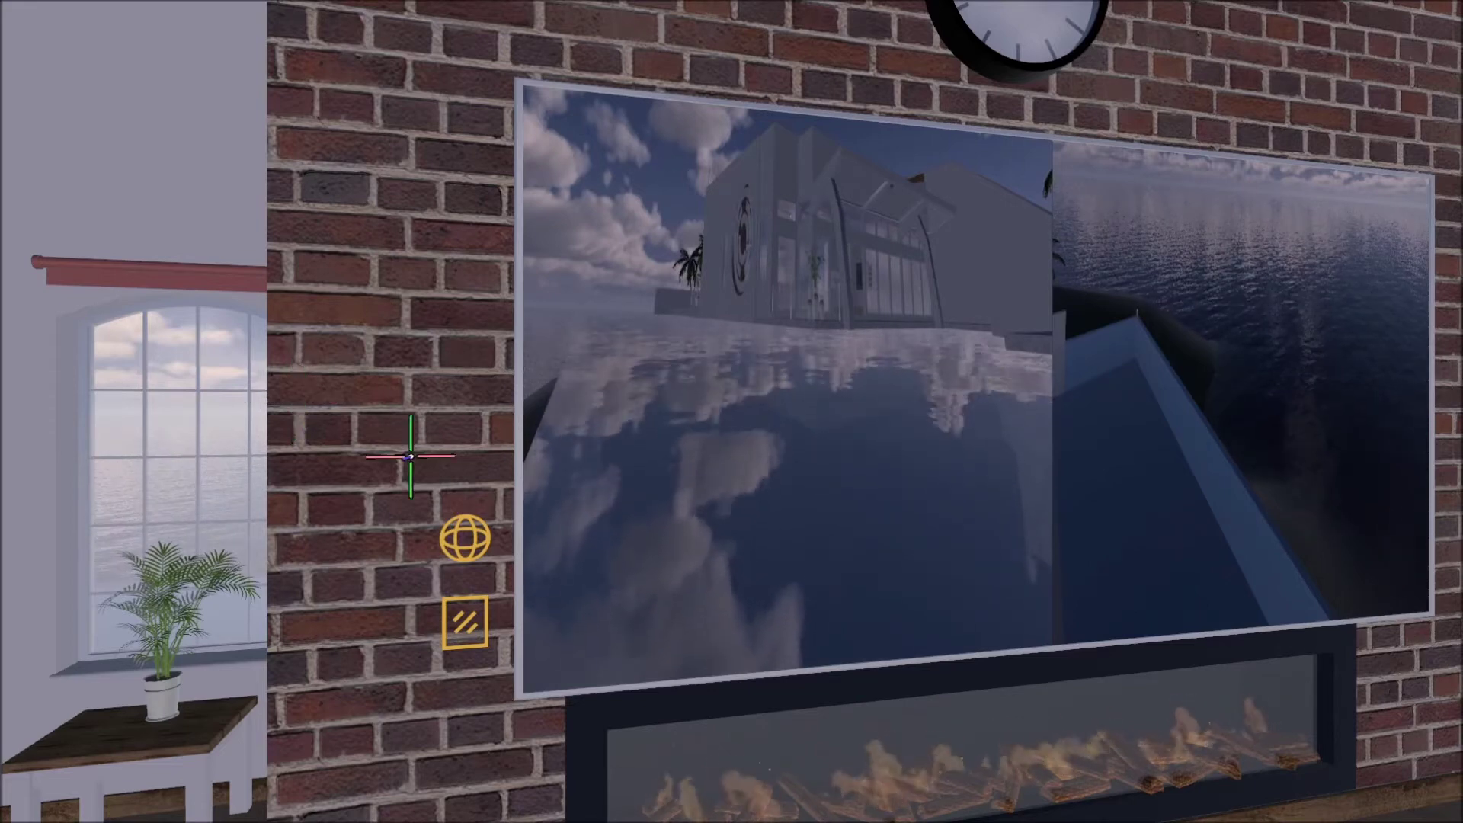
left_click(467, 539)
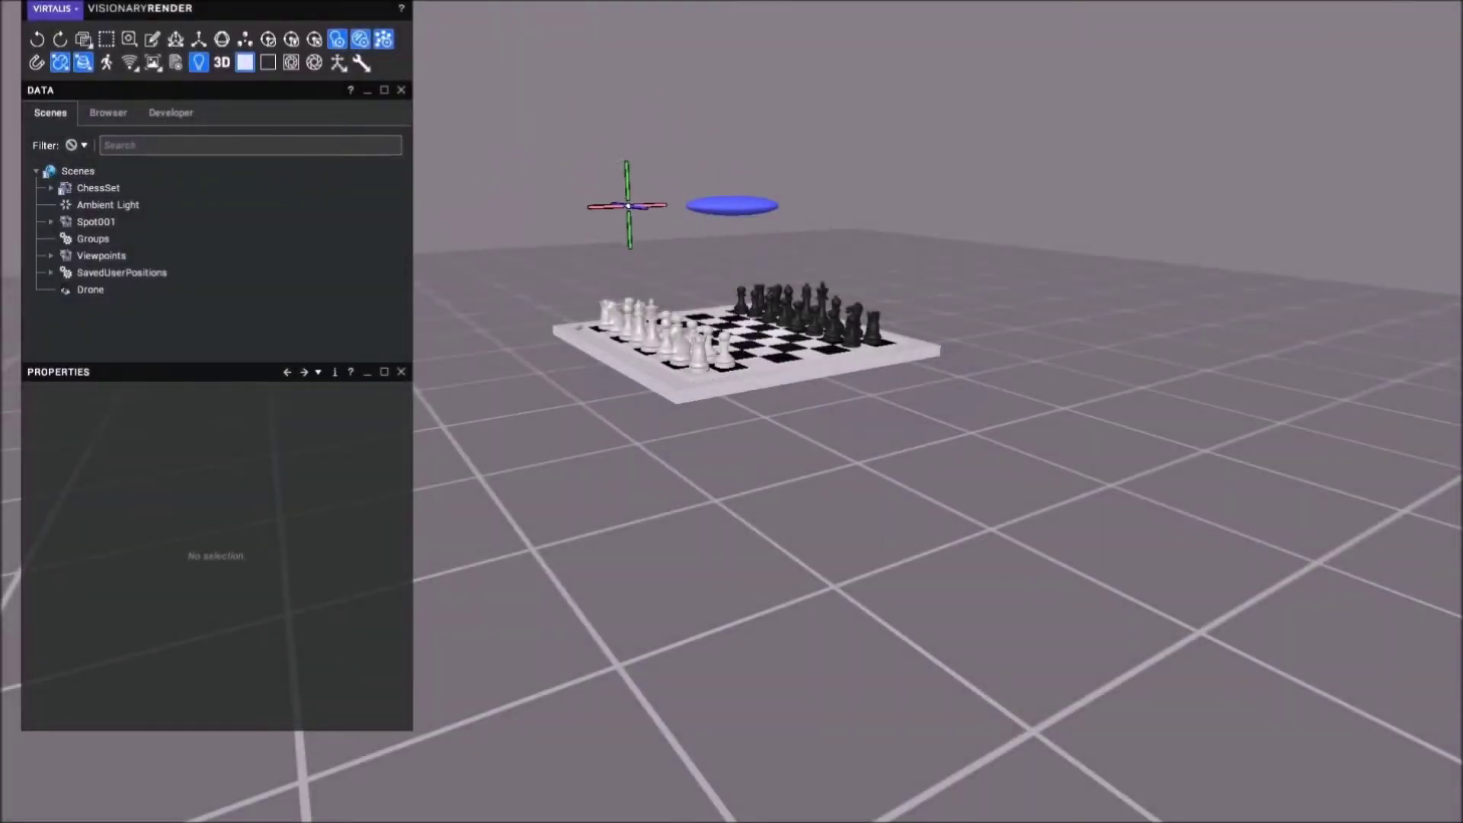
- Examine the position and rotation limits in the Drone assembly's TransformLimits
left_click(89, 292)
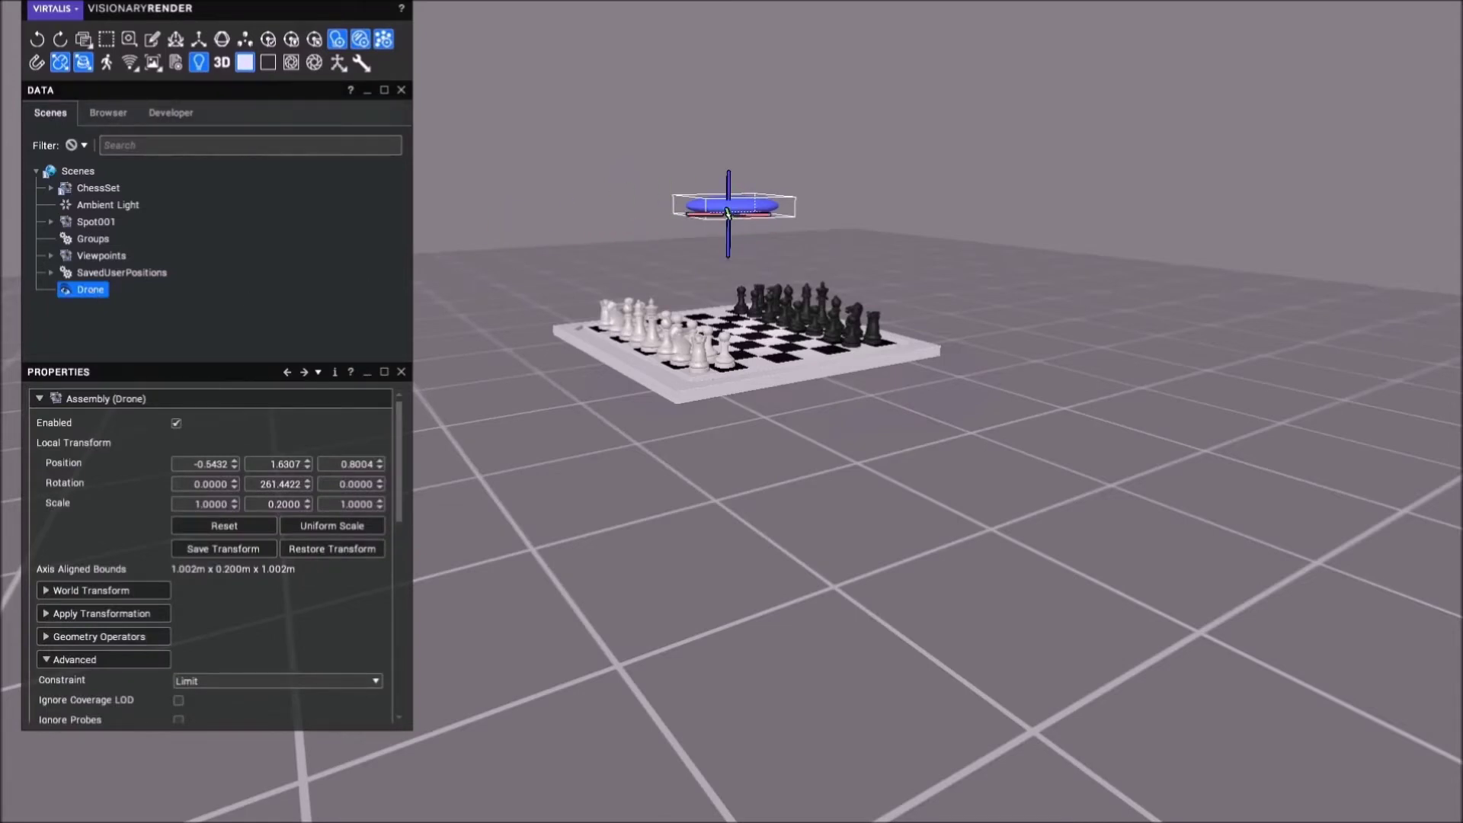
scroll(157, 436, "down", 4)
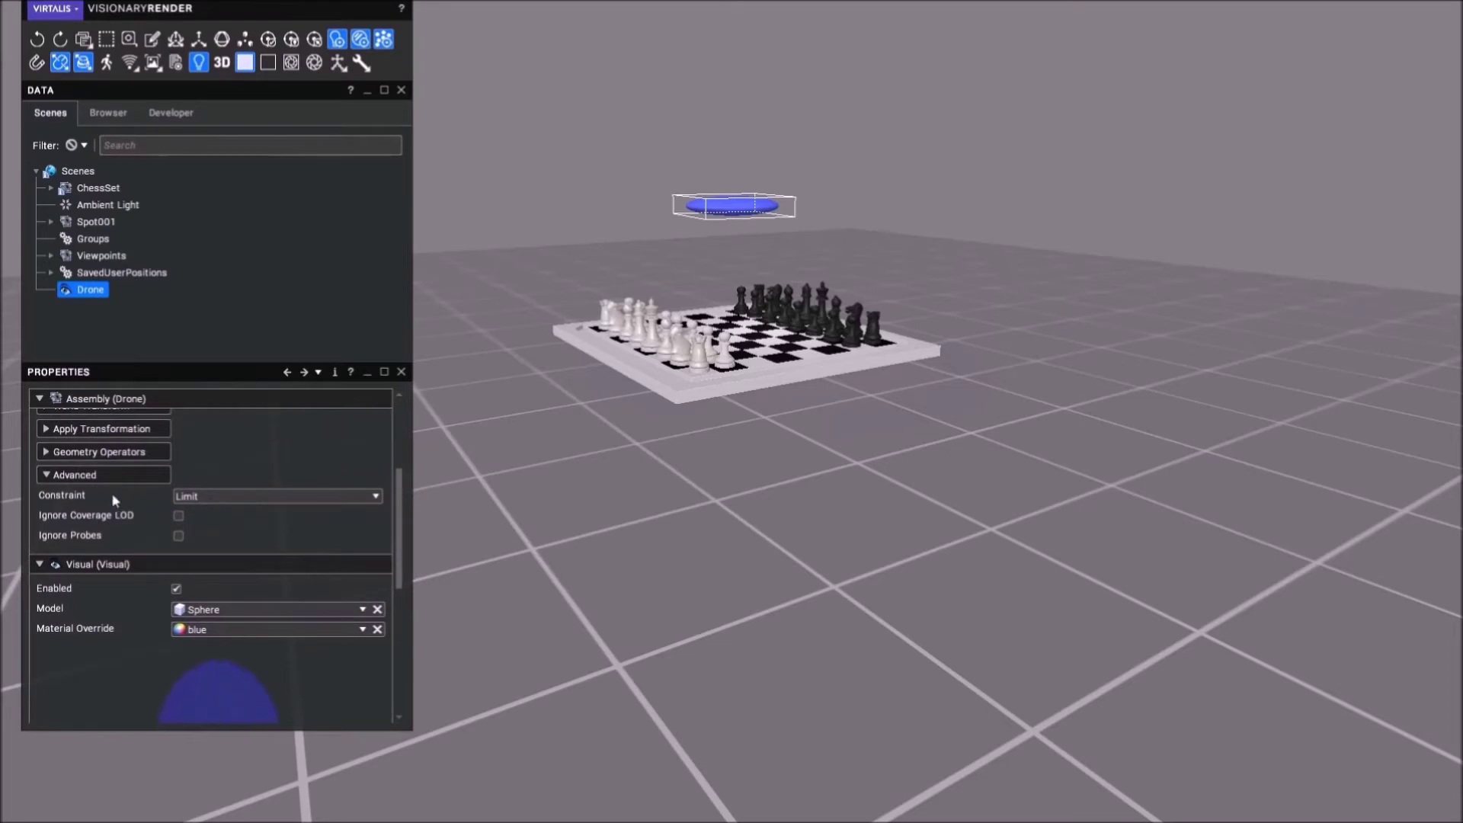
left_click_drag(399, 520, 396, 673)
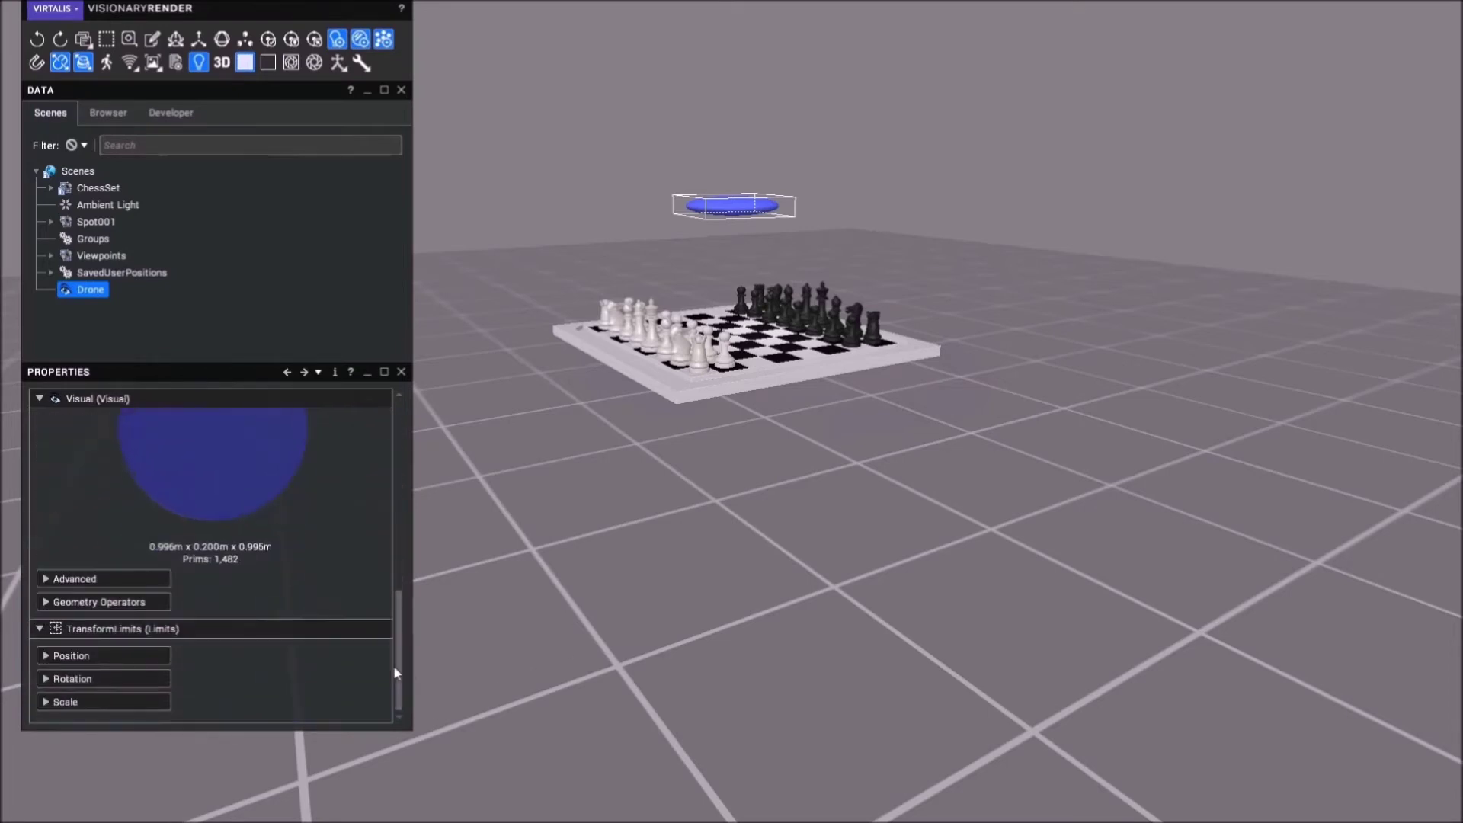
left_click(104, 656)
scroll(202, 609, "down", 3)
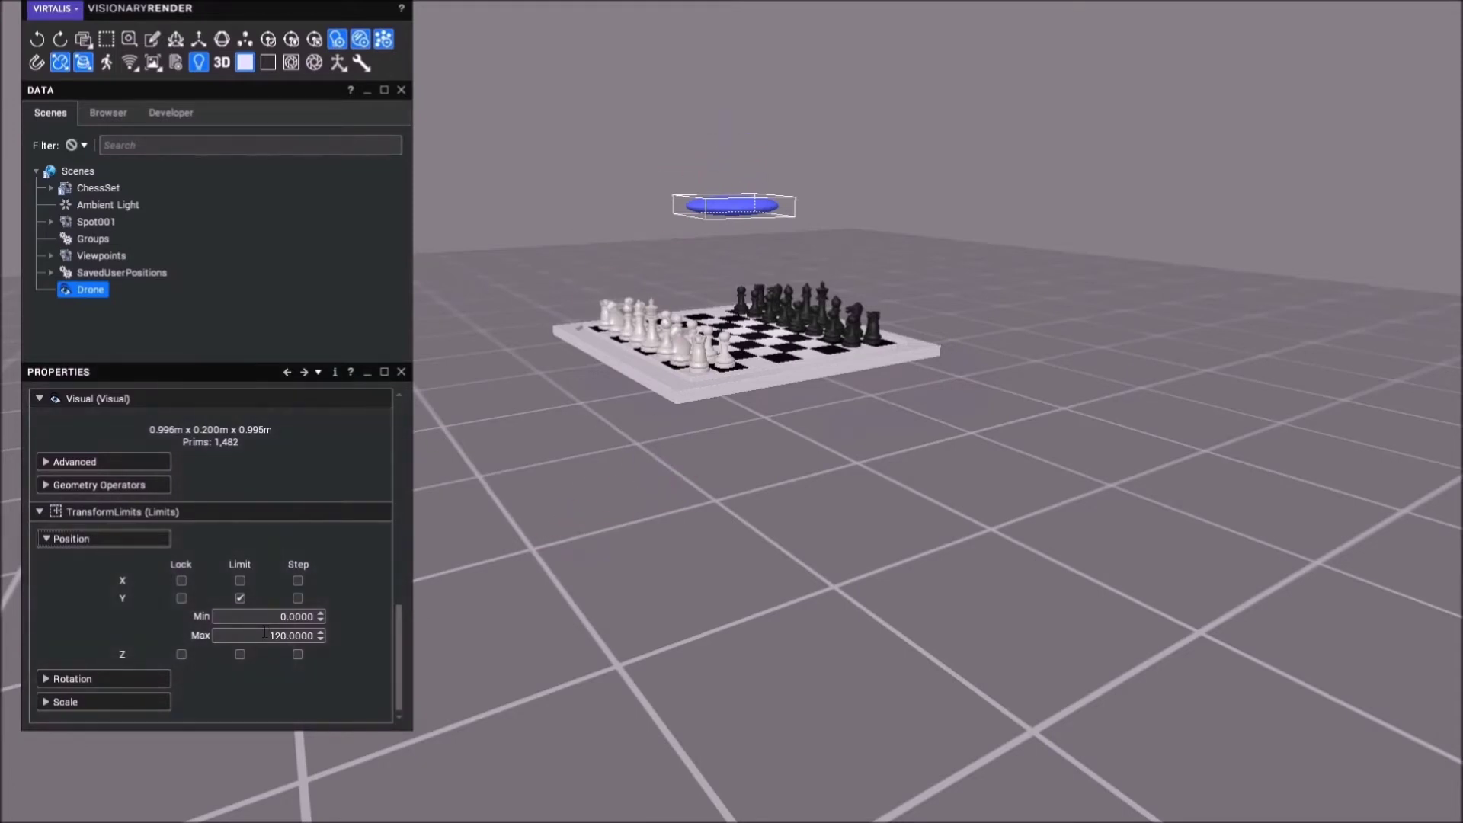
left_click(62, 678)
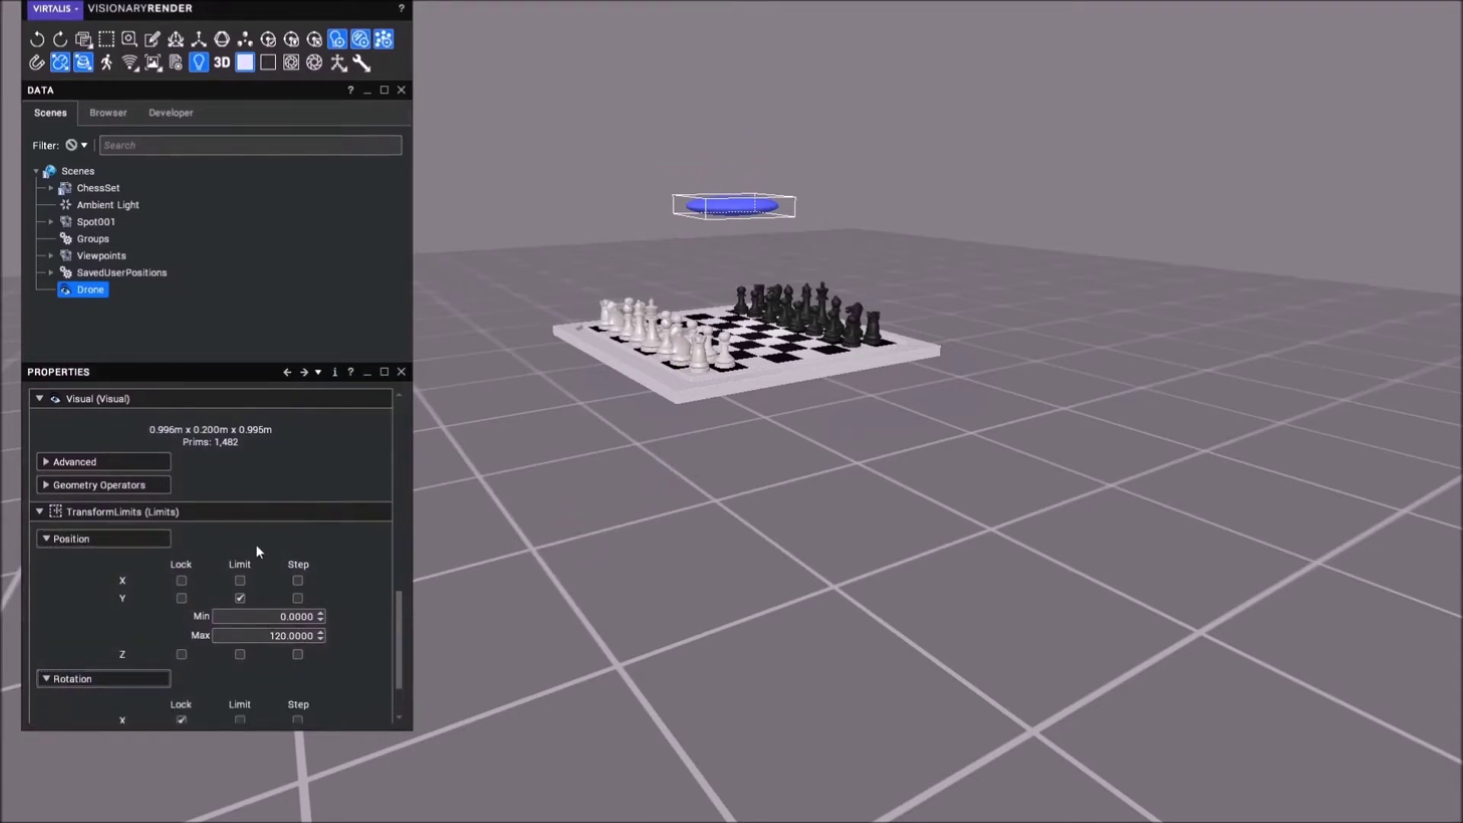
scroll(260, 638, "down", 3)
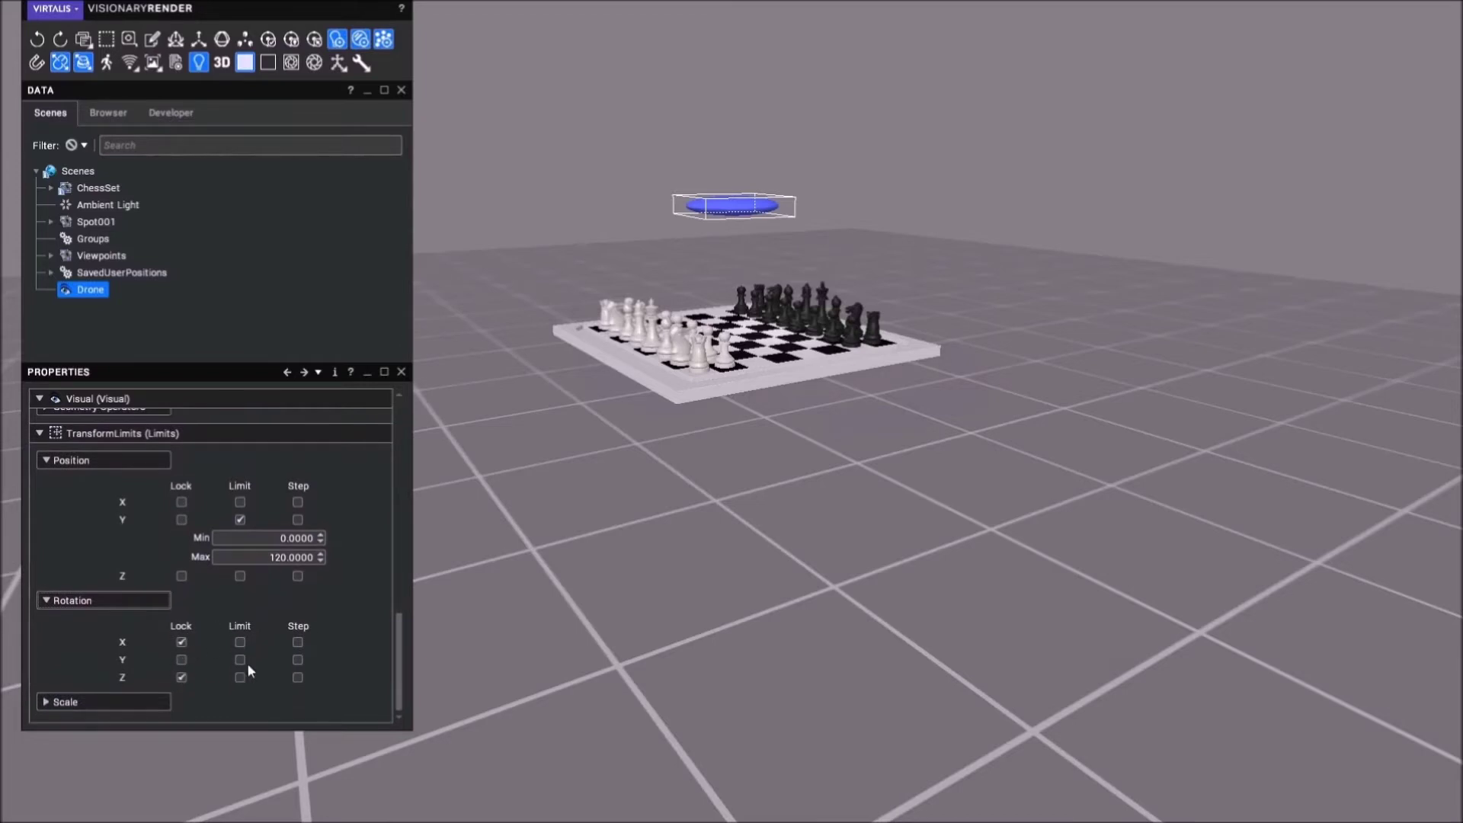
left_click(67, 599)
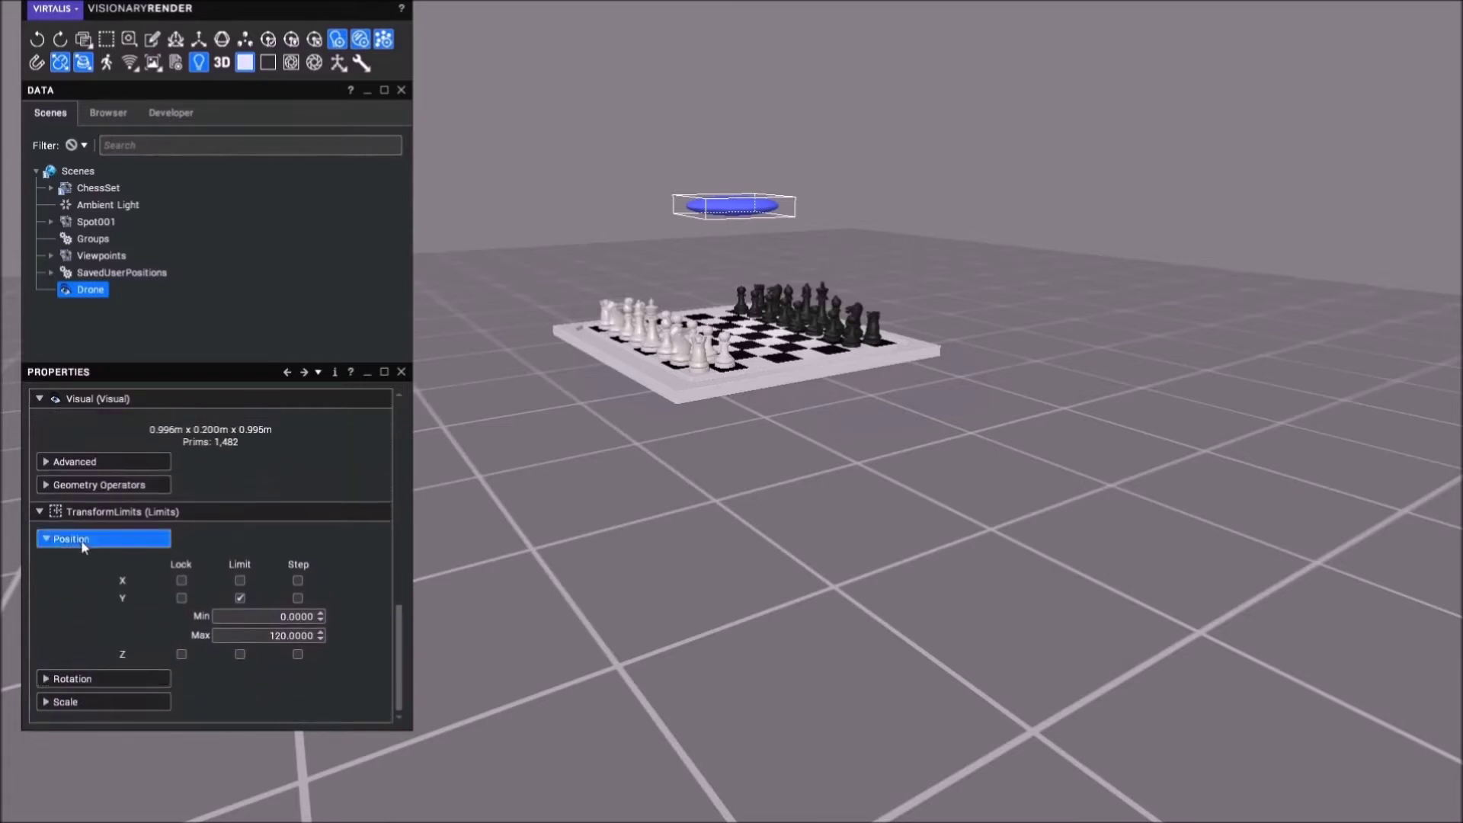
left_click(80, 542)
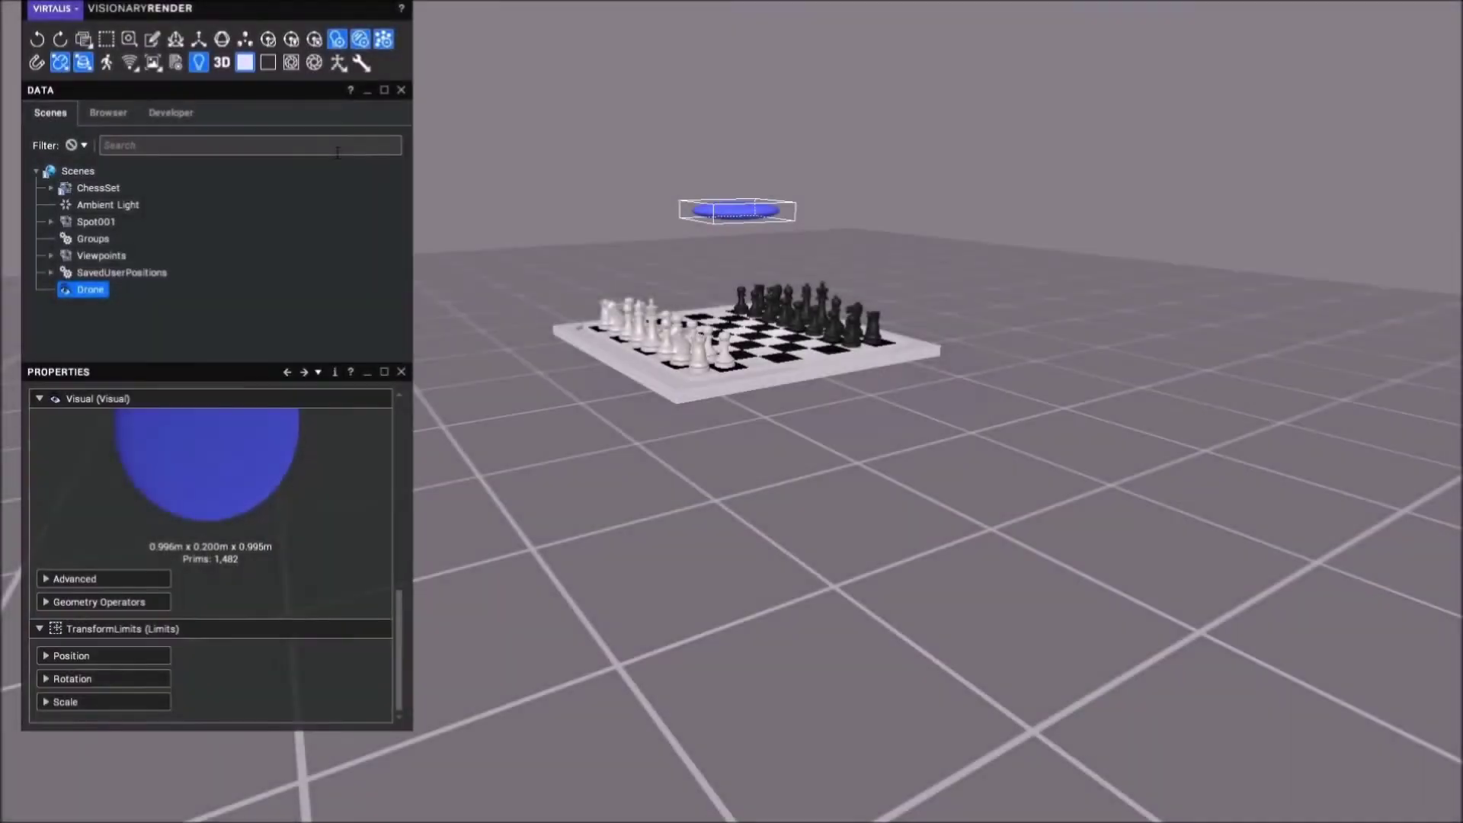
- Copy the Camera node from ViewConfig under the current user in the full node tree
left_click(166, 112)
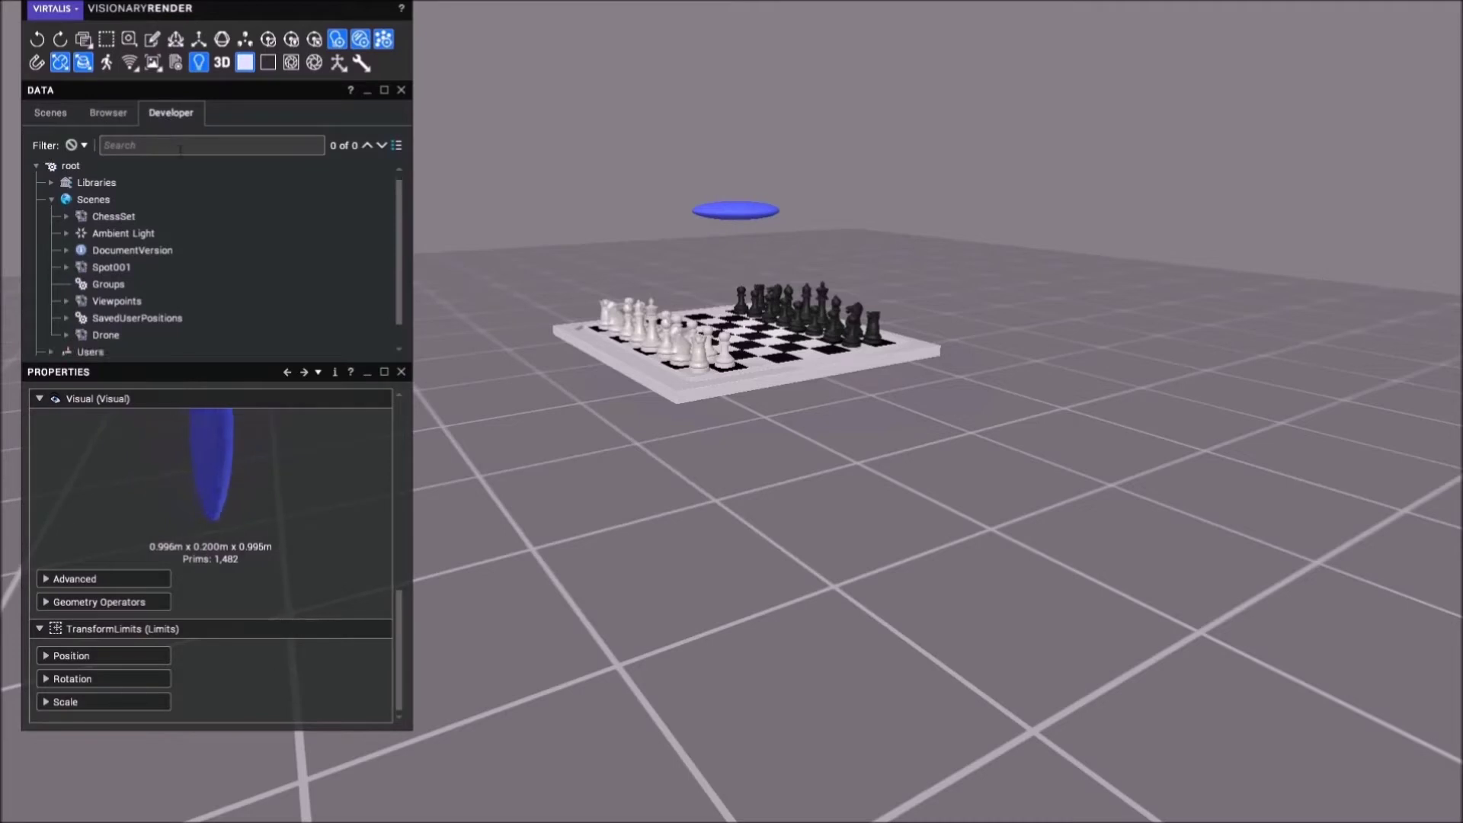
scroll(291, 222, "down", 1)
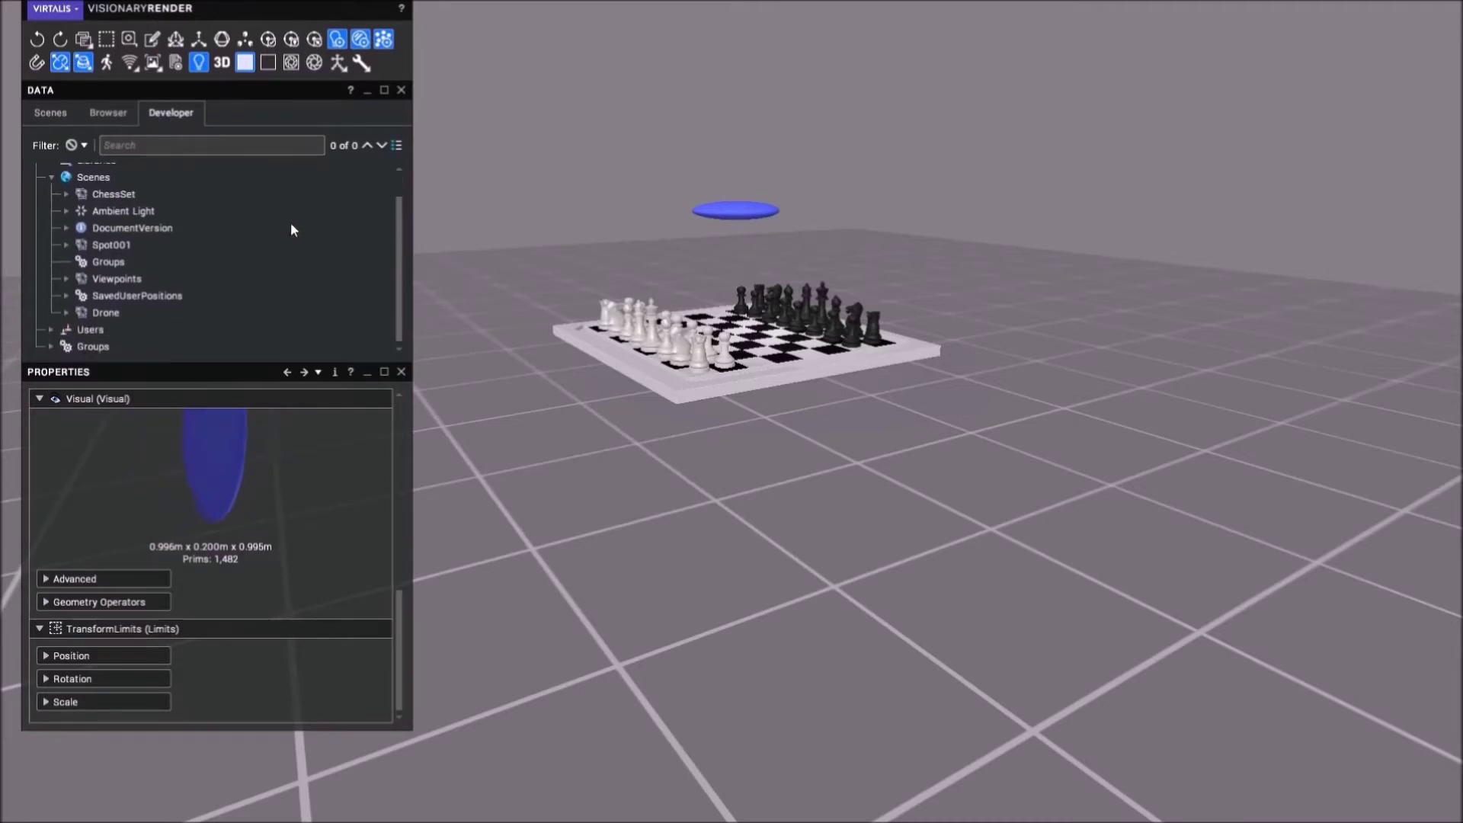
left_click(51, 330)
scroll(237, 277, "down", 1)
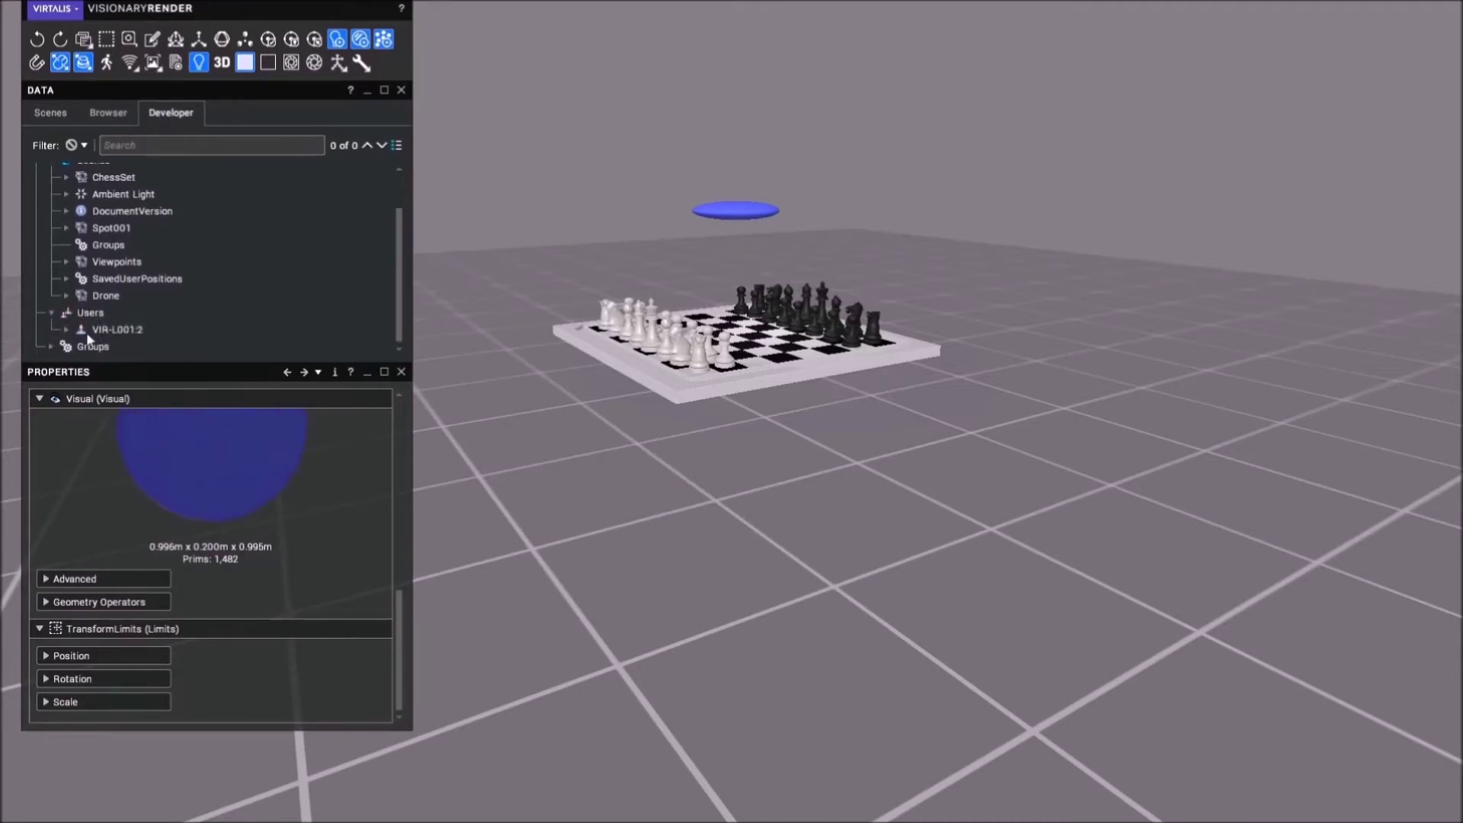
left_click(66, 330)
scroll(152, 266, "down", 5)
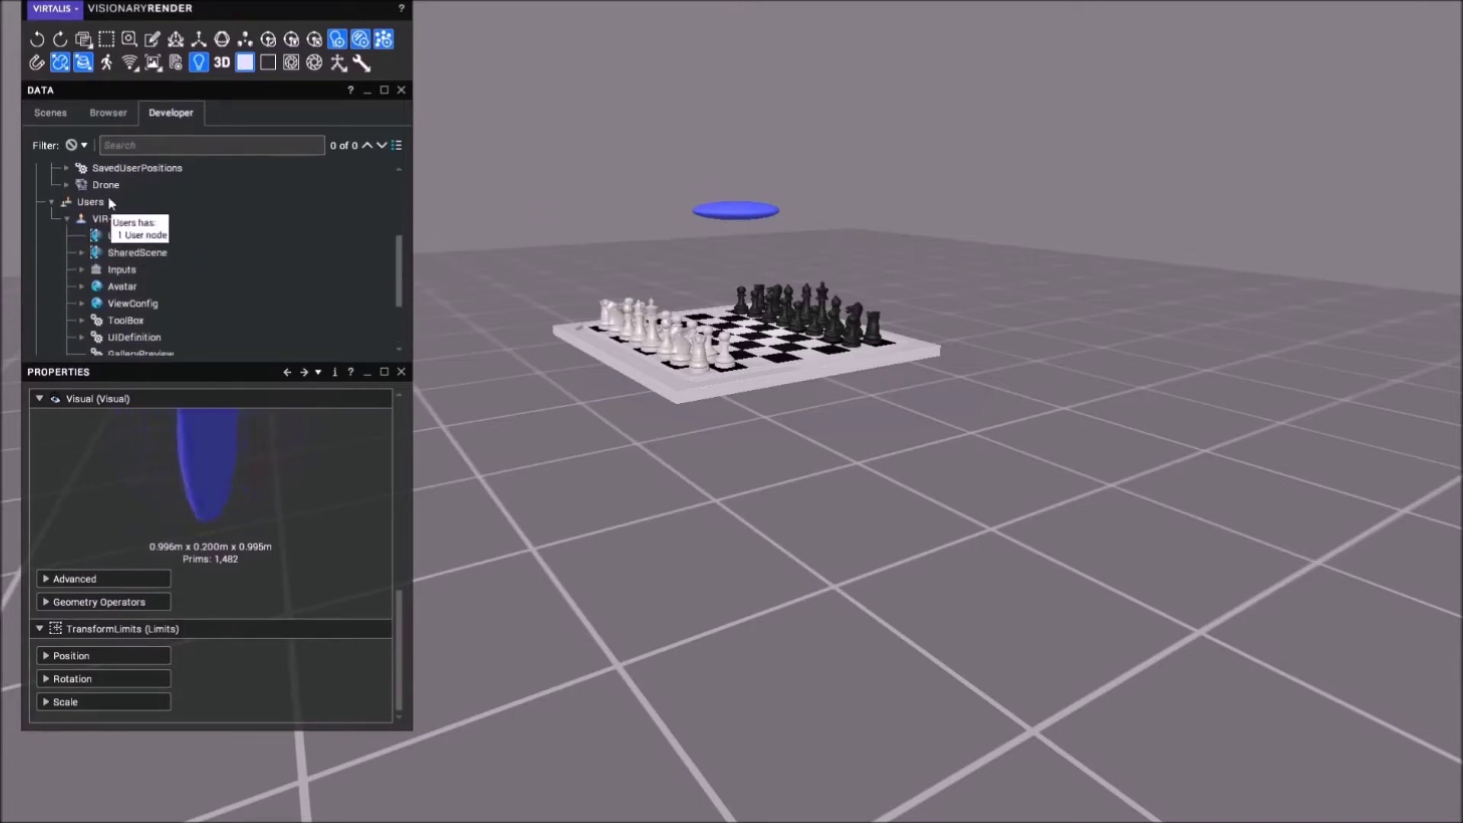
left_click(81, 303)
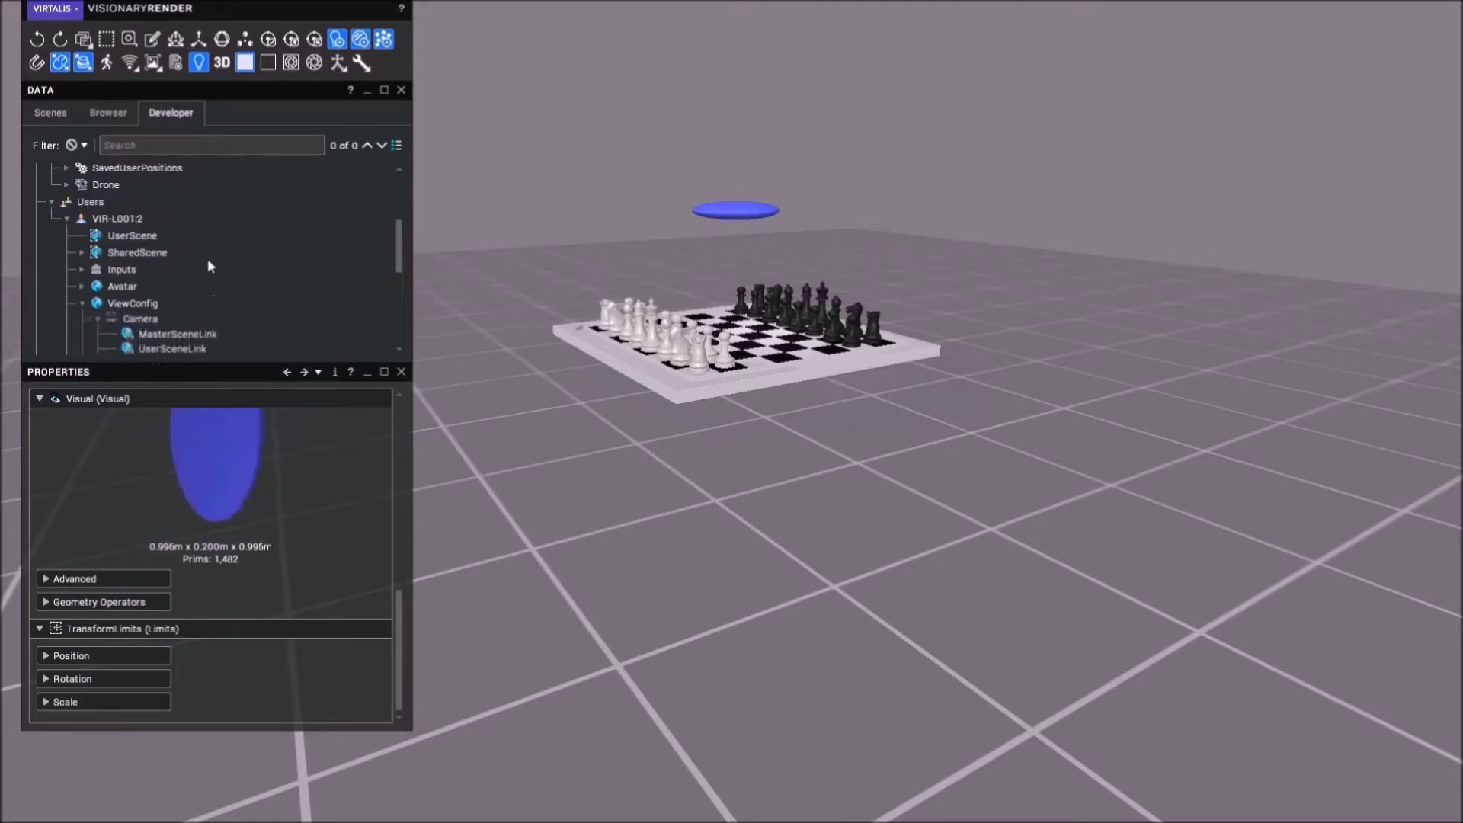
scroll(208, 259, "down", 3)
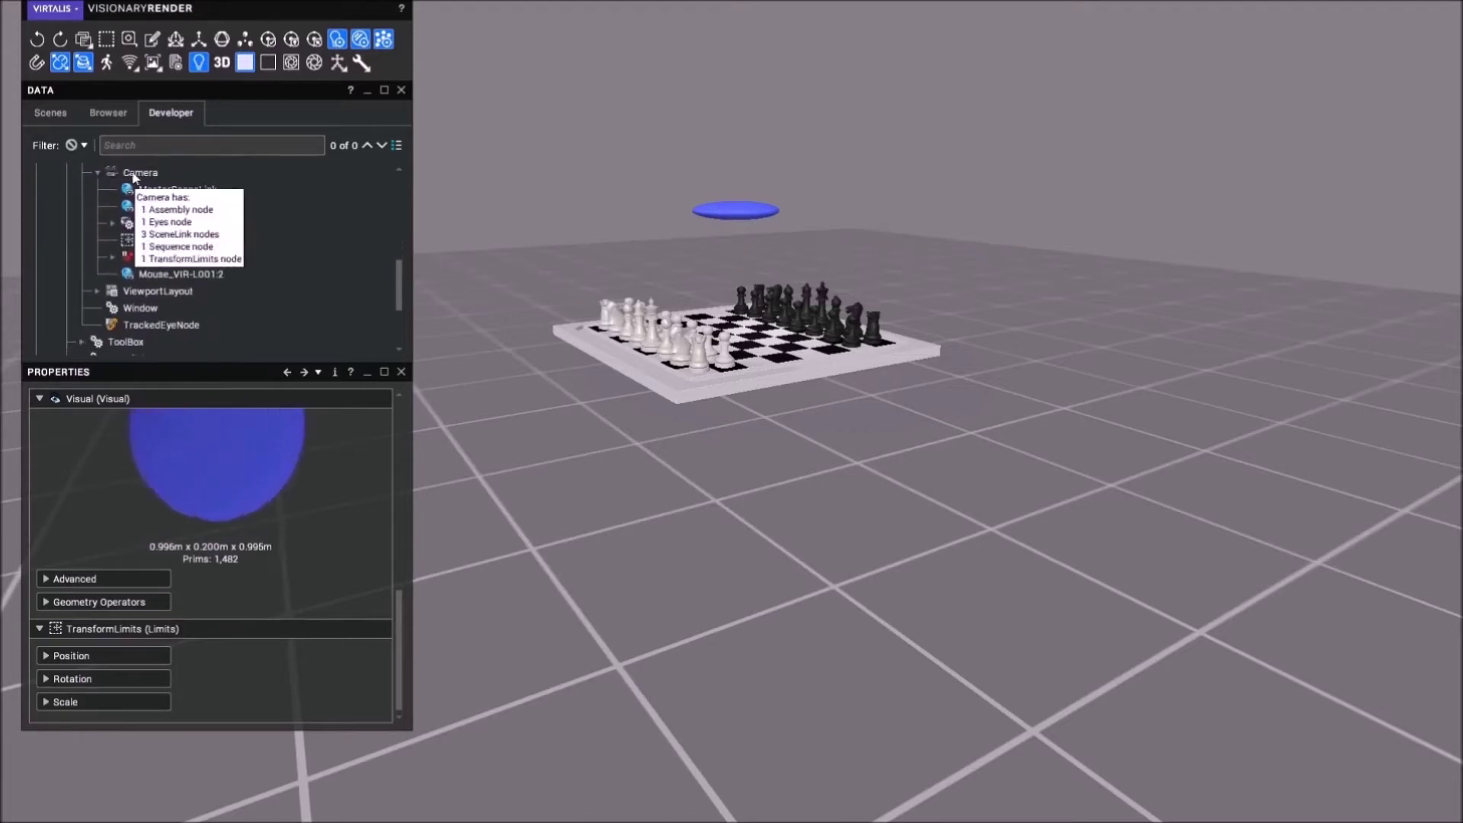
left_click(136, 174)
right_click(133, 177)
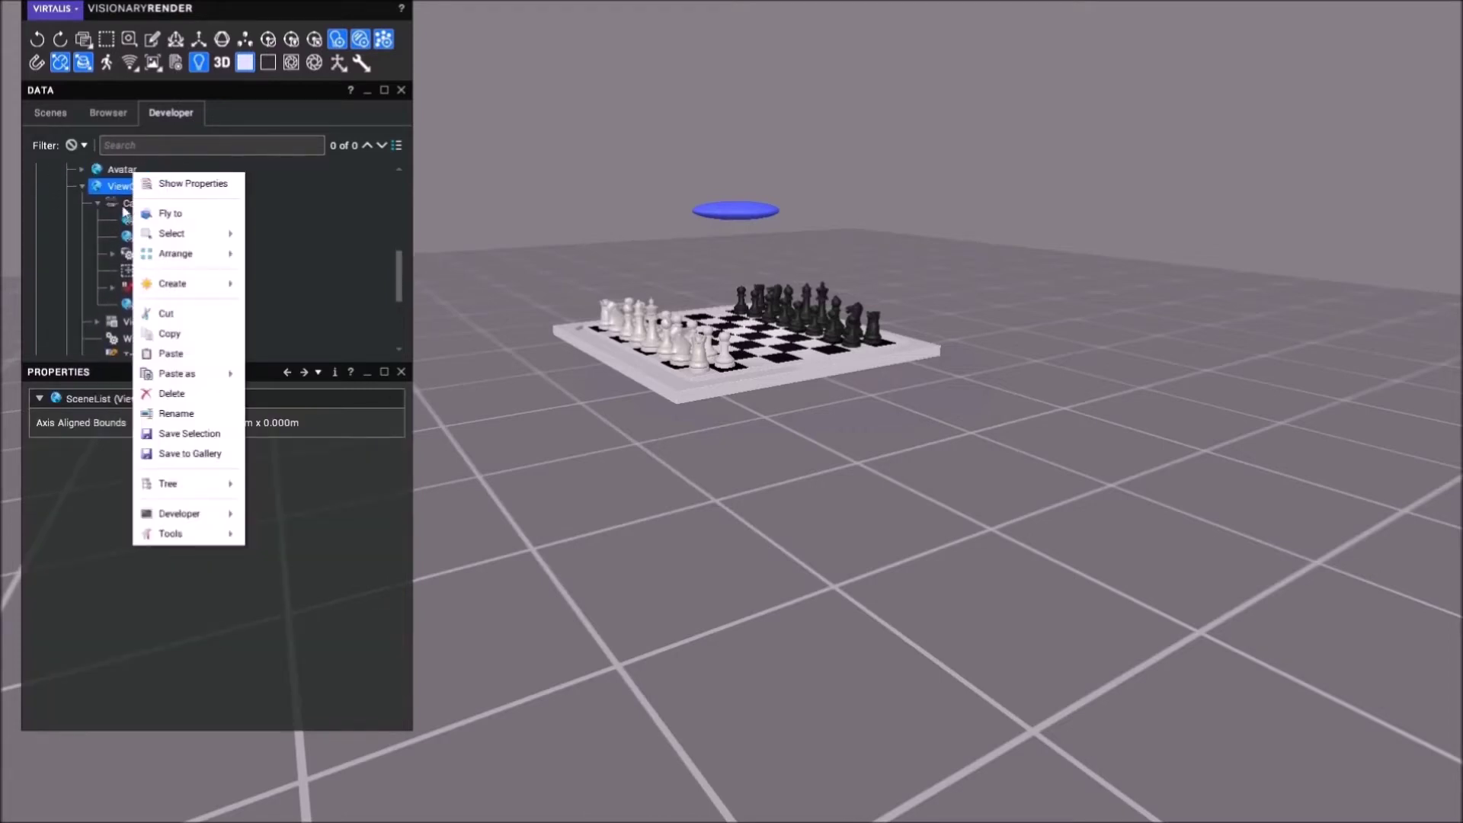
scroll(133, 183, "up", 1)
right_click(124, 205)
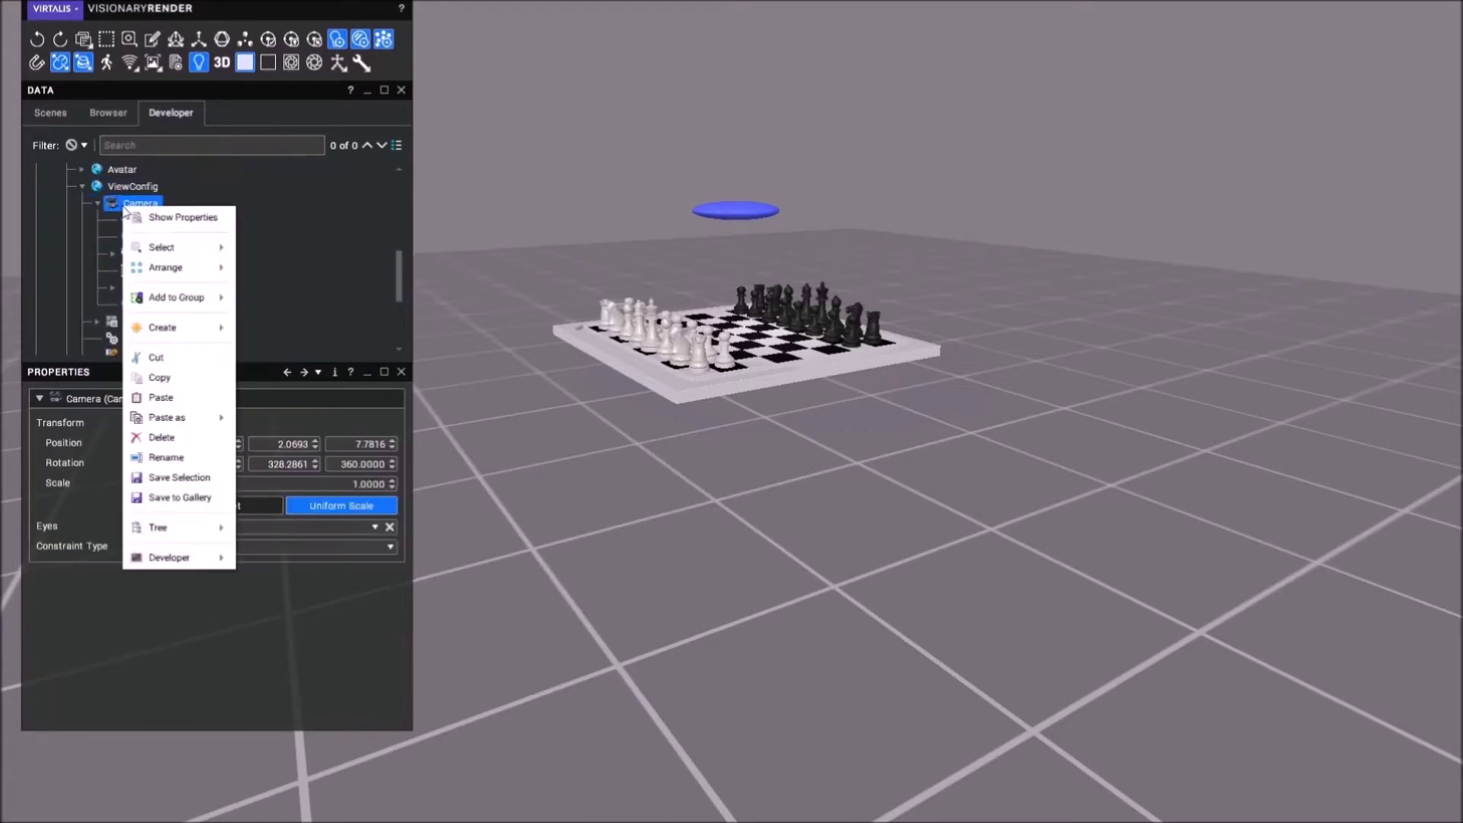
left_click(159, 377)
- Paste the copied Camera node into the Scenes root
scroll(204, 284, "up", 3)
scroll(204, 283, "up", 3)
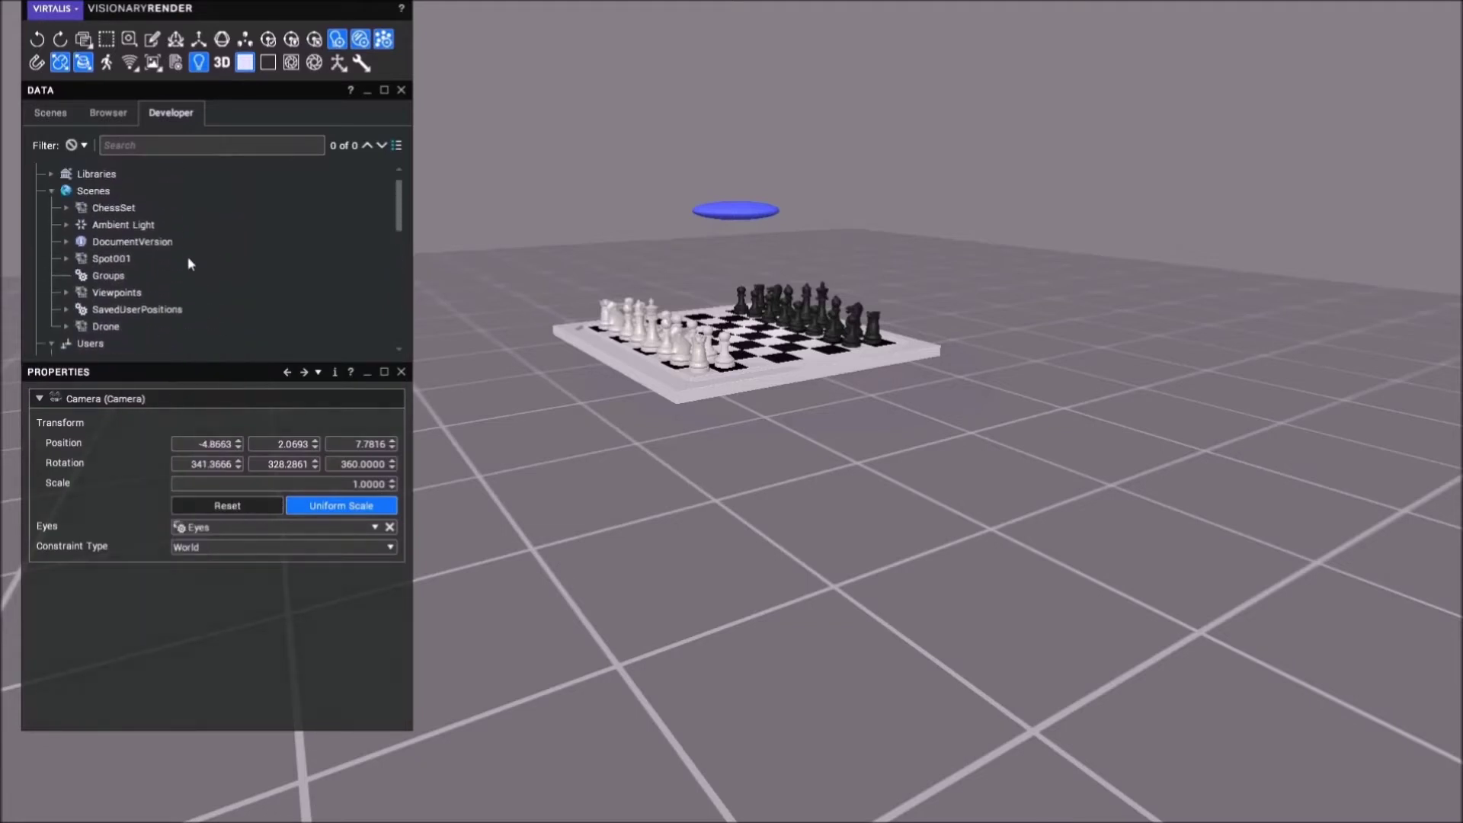
right_click(96, 192)
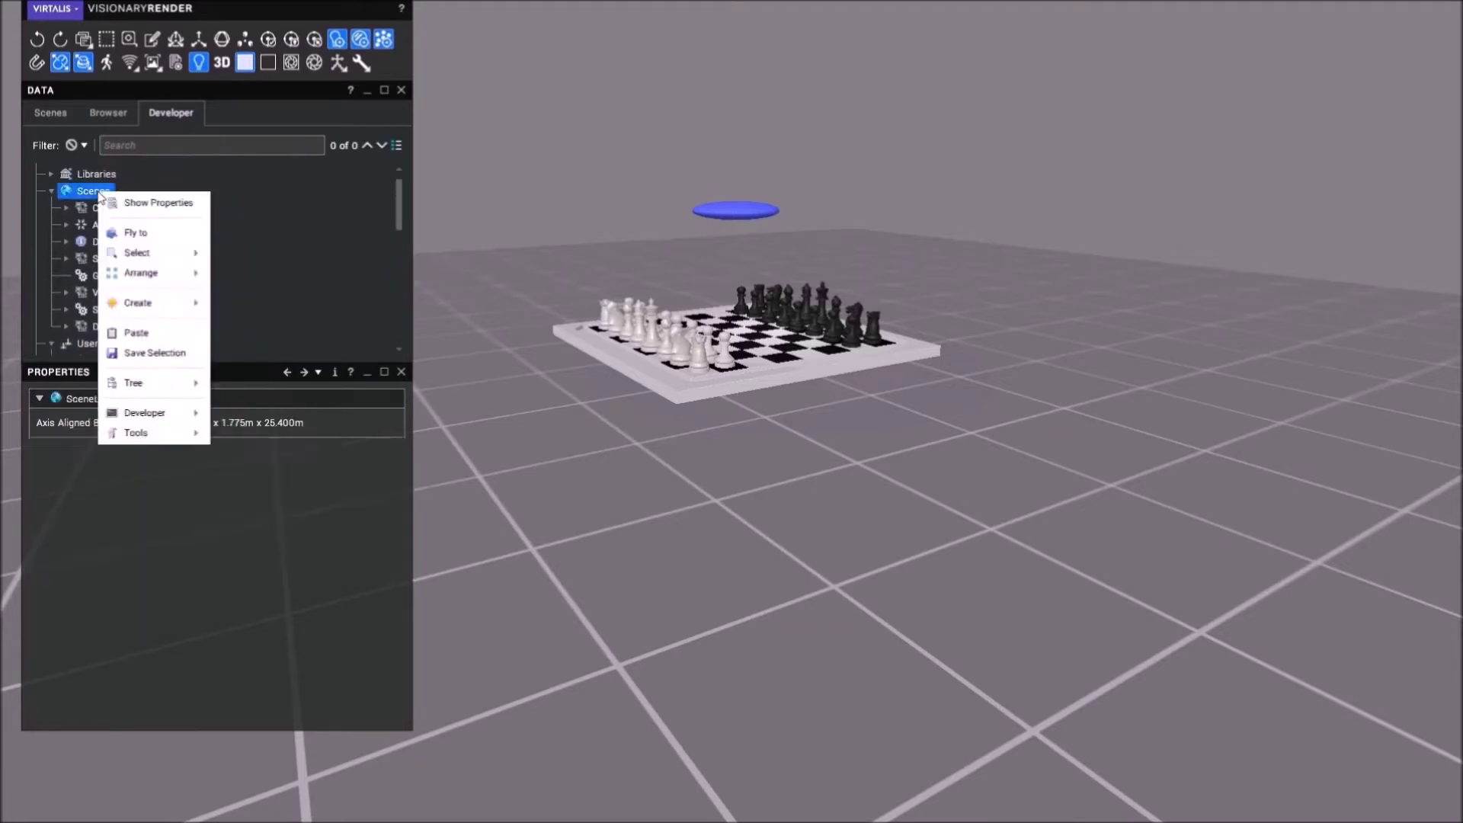
left_click(142, 332)
- Delete UserSceneLink, Eyes, AutoLimits, FlyToSequence and the Mouse link from the pasted Camera, keeping only MasterSceneLink
left_click(65, 332)
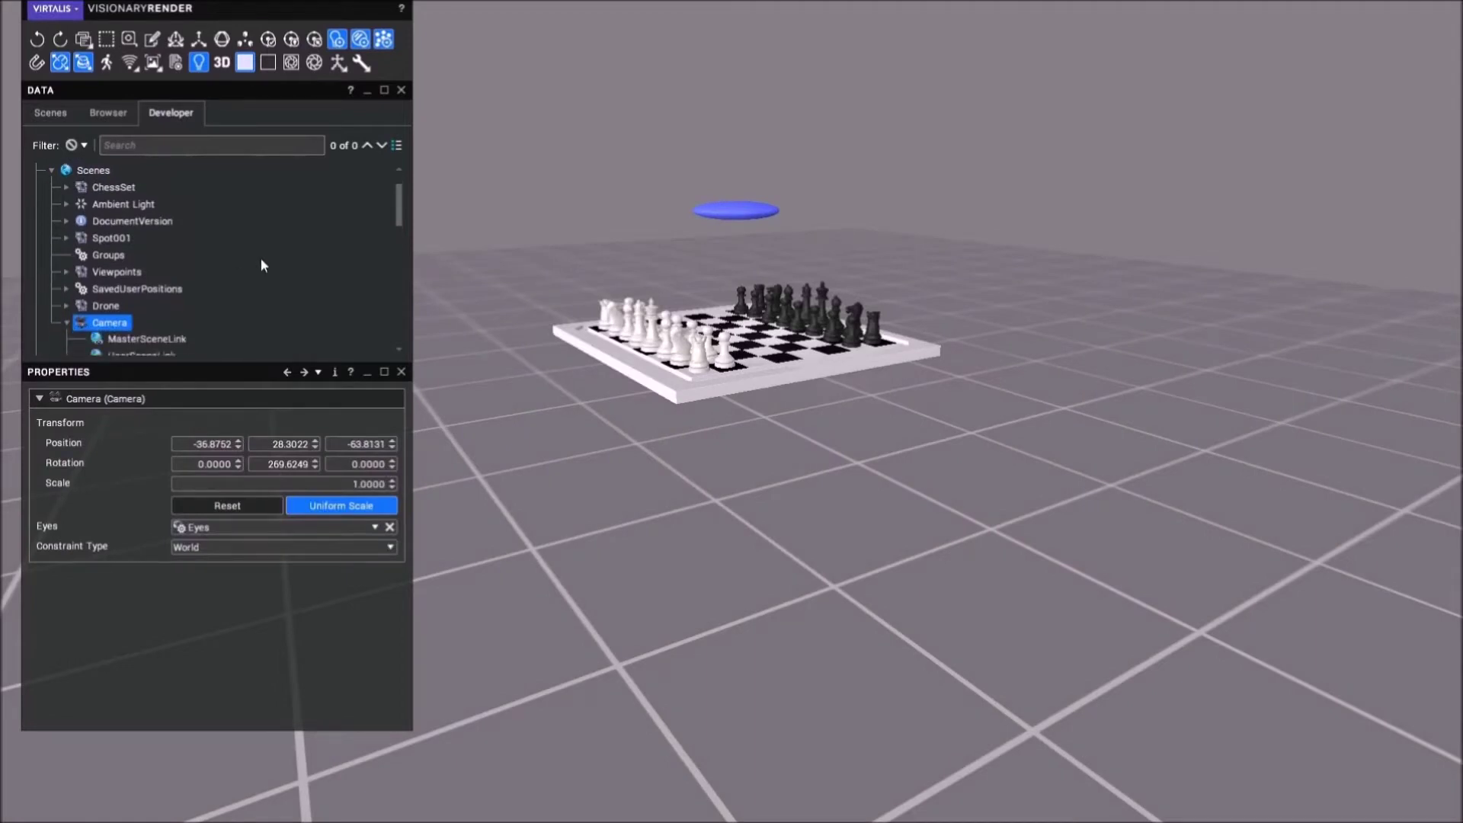
scroll(261, 257, "down", 3)
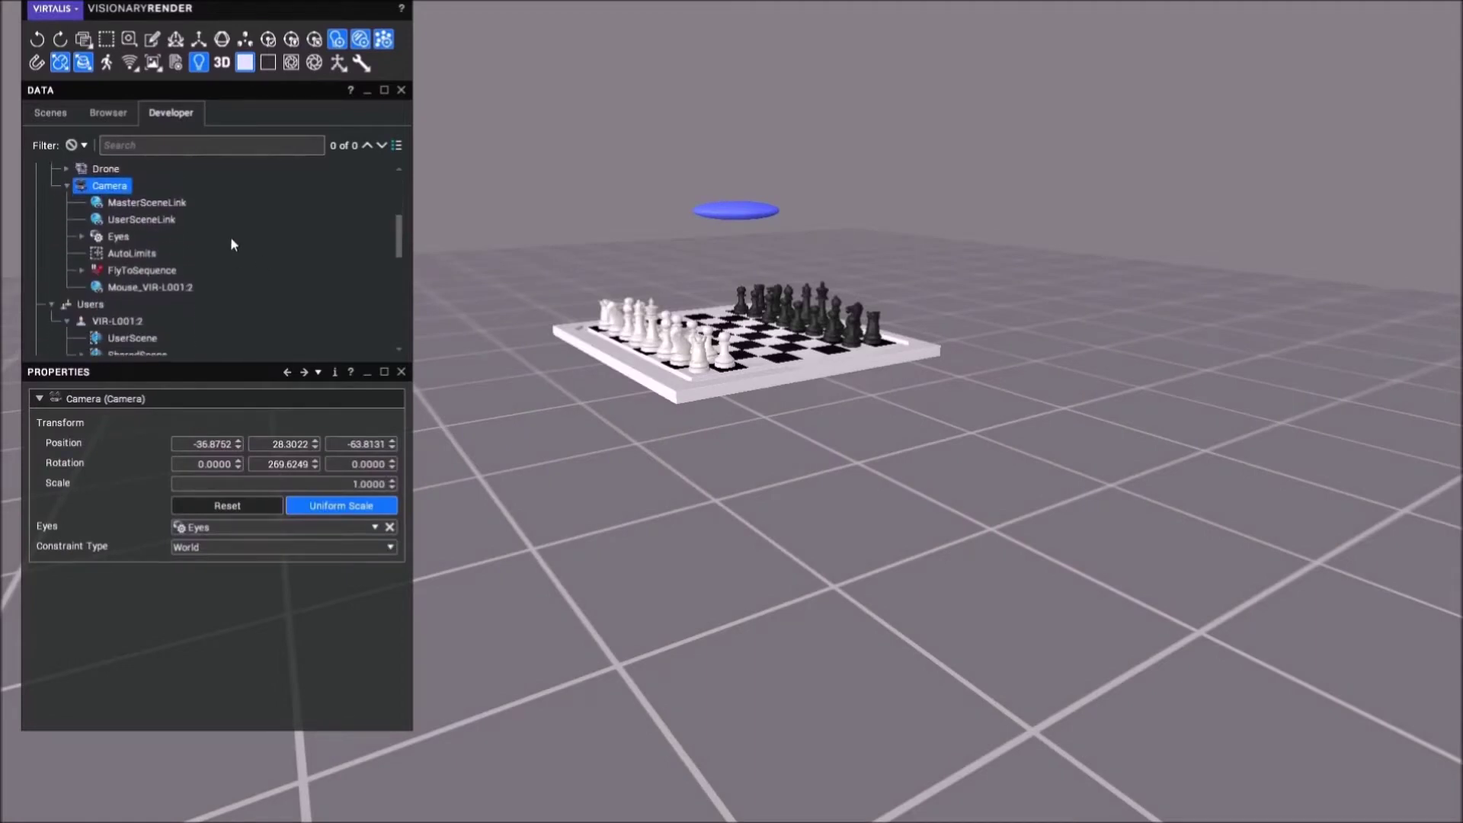
left_click(142, 219)
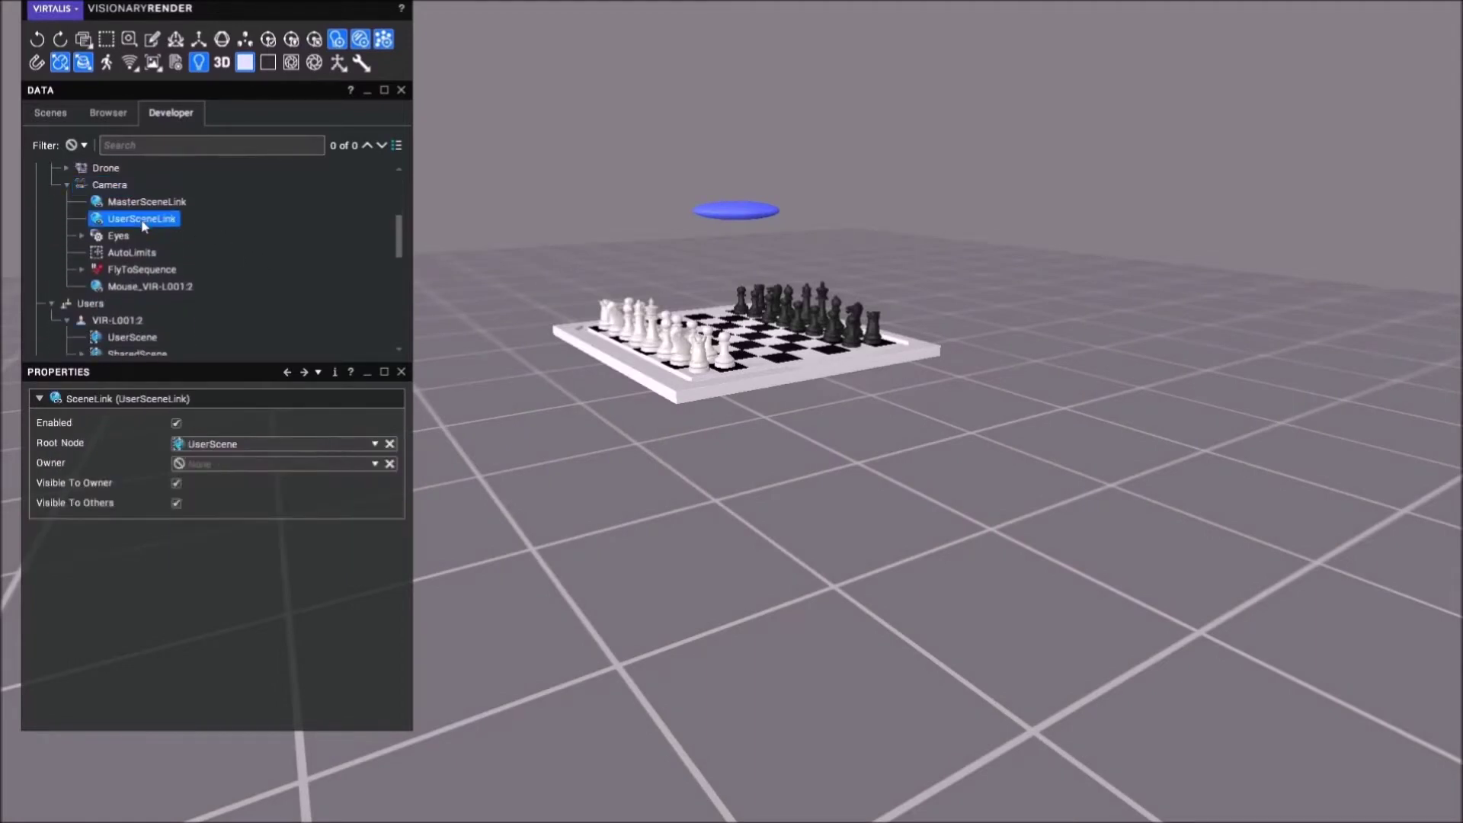
left_click(133, 287, "shift")
right_click(116, 258)
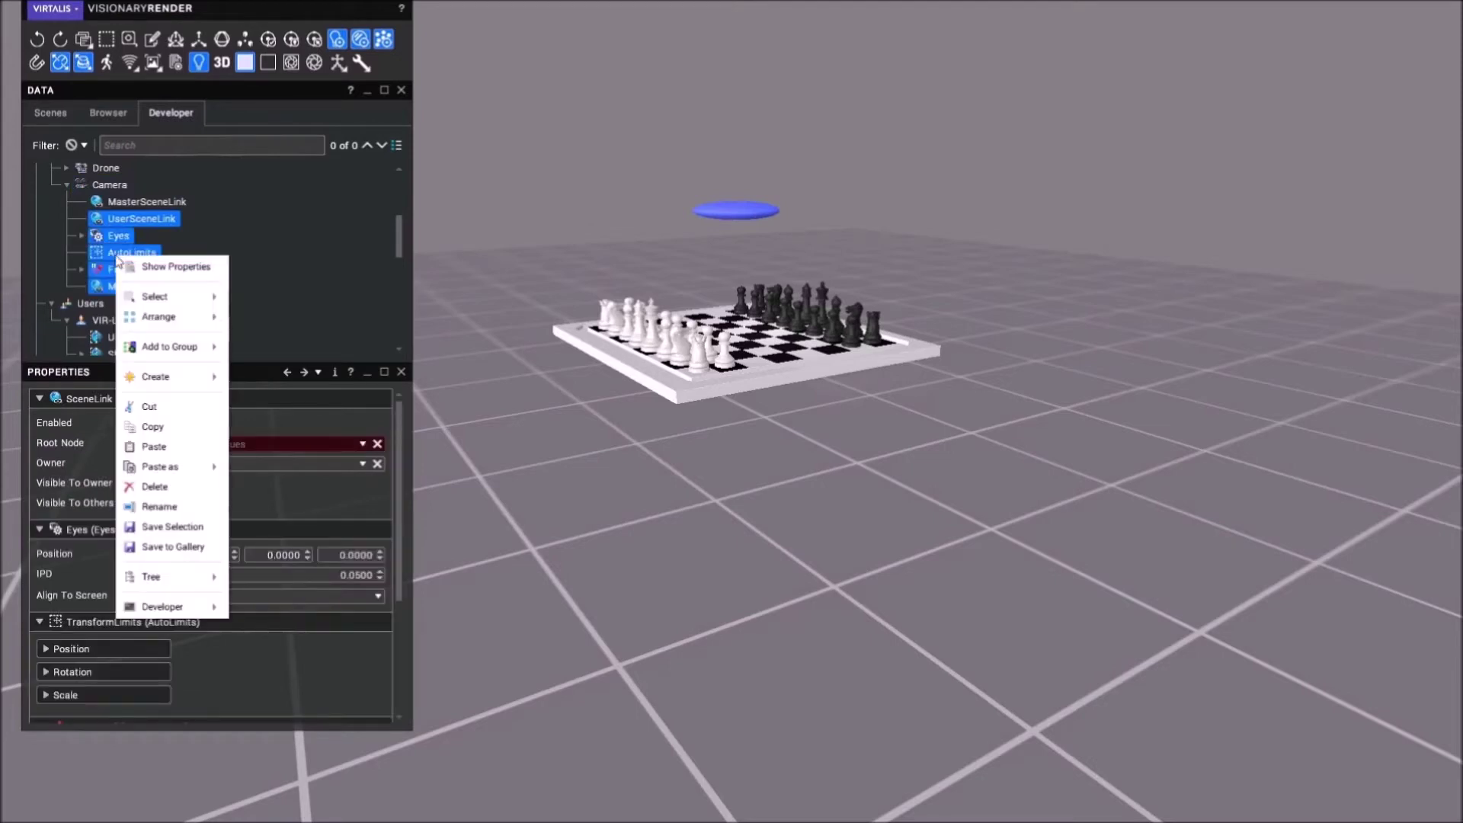
left_click(157, 488)
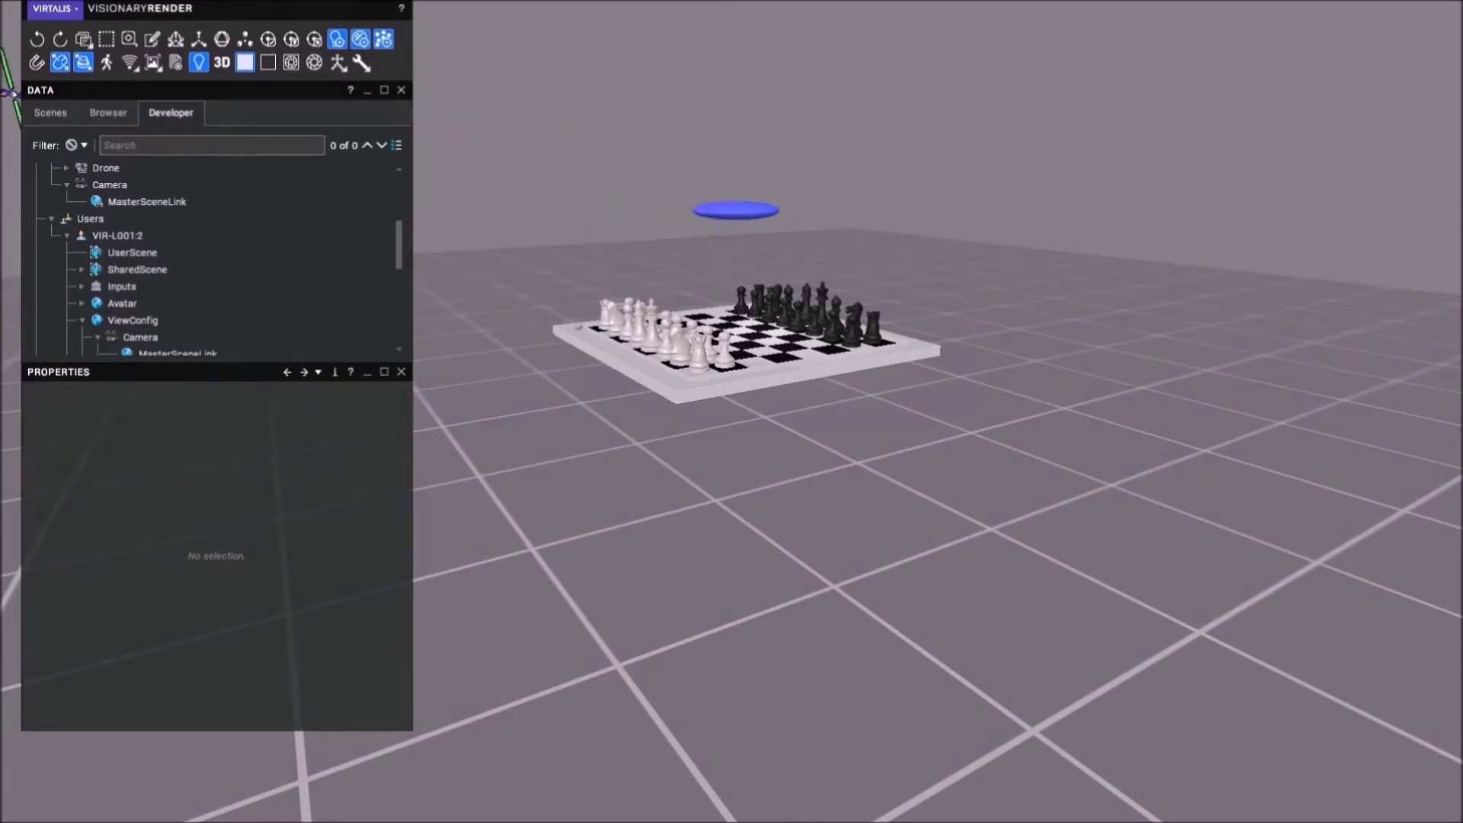
- Create an assembly named CameraView directly under Scenes
left_click(52, 116)
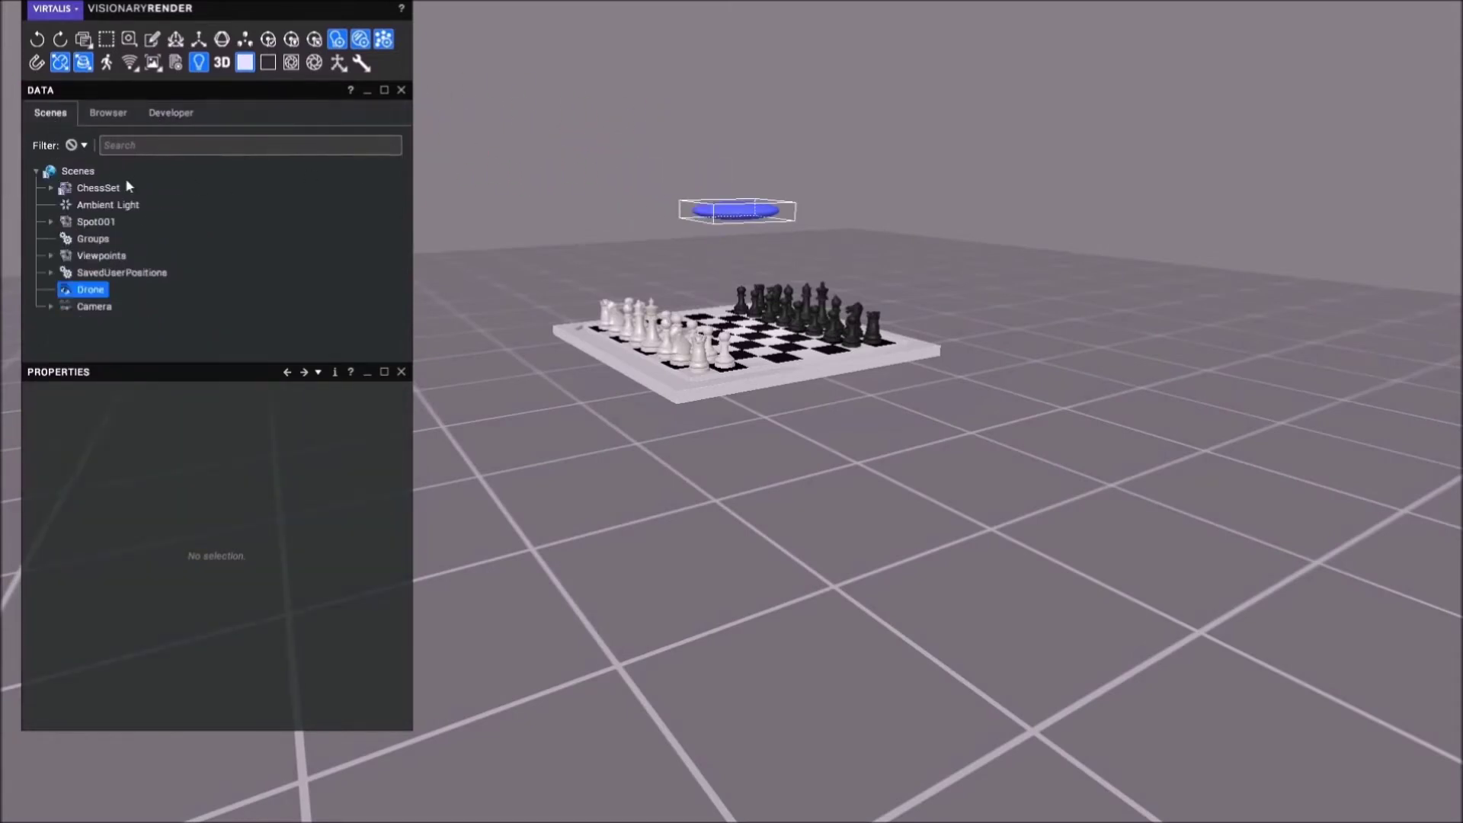
left_click(84, 171)
right_click(85, 170)
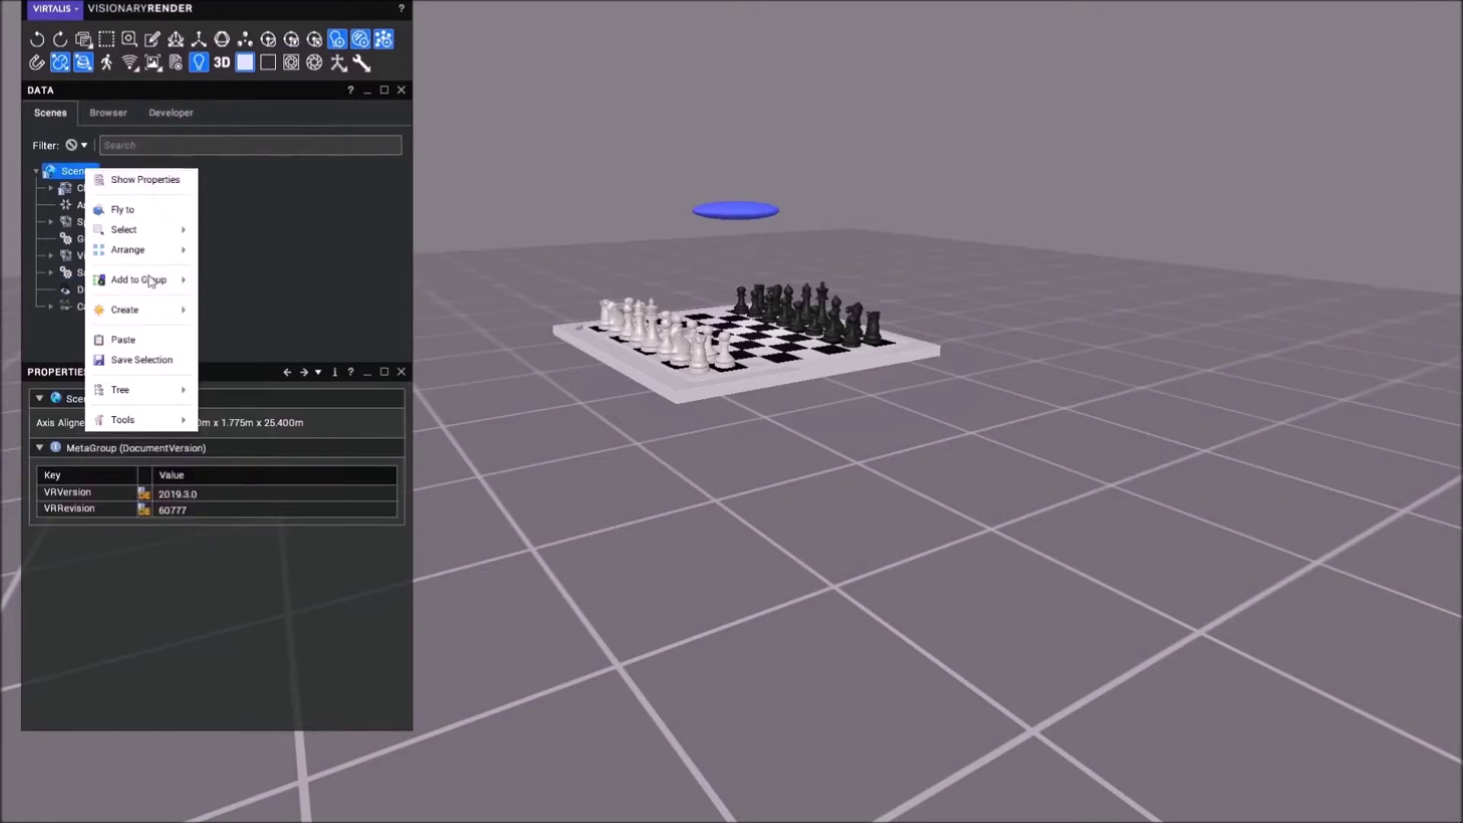
mouse_move(129, 311)
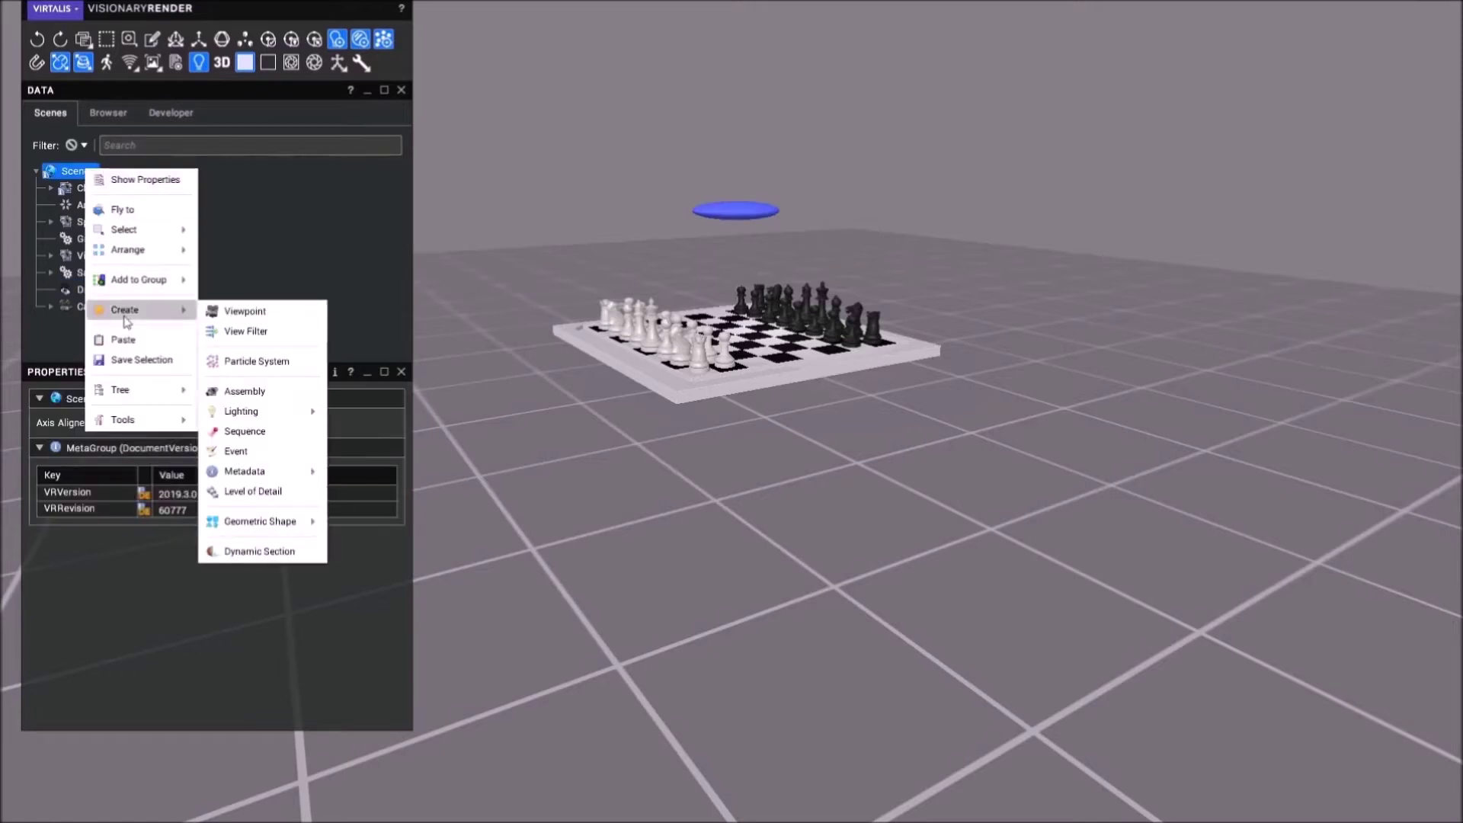
left_click(244, 388)
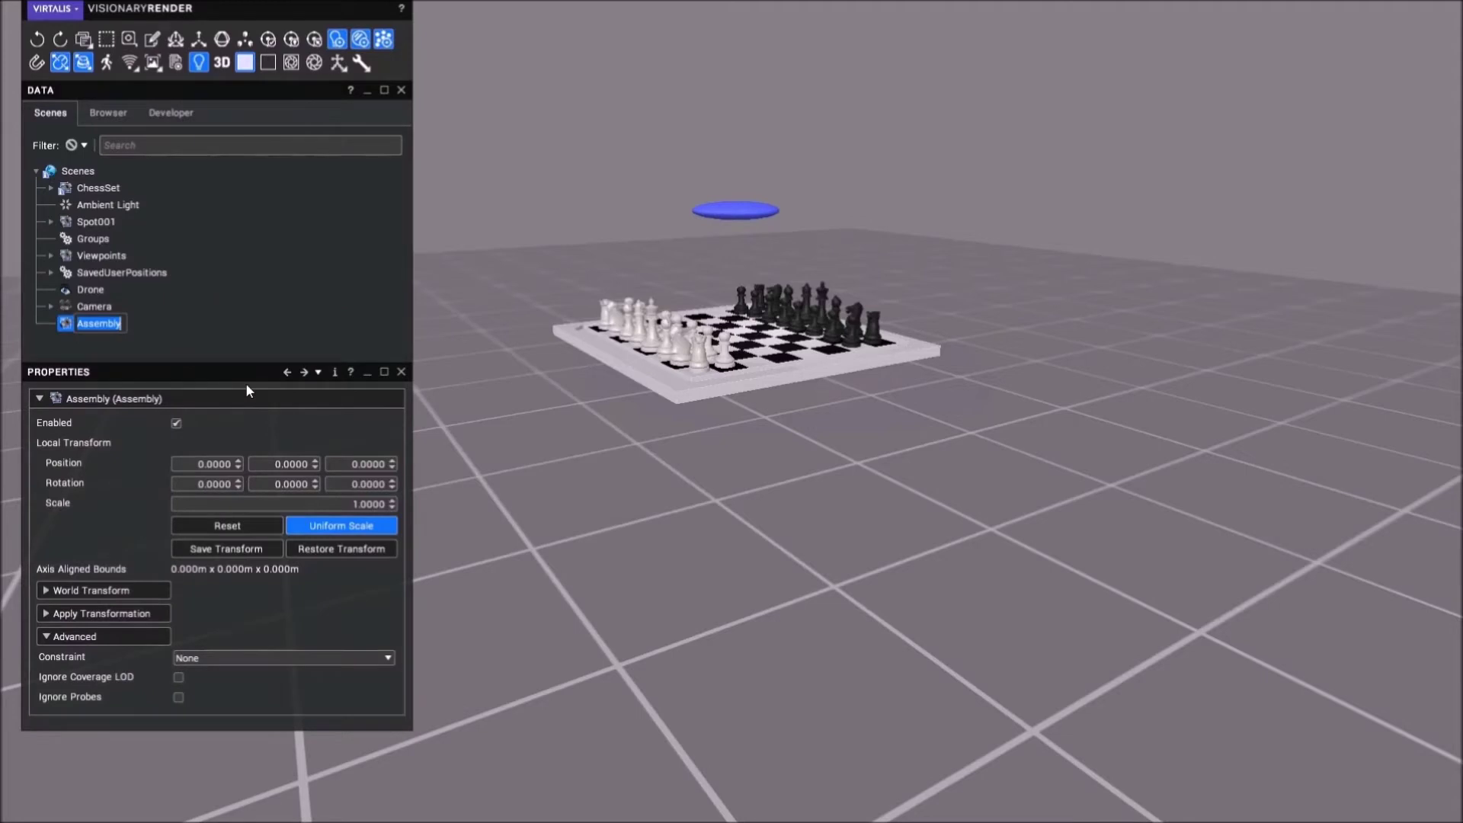
type("CameraView")
key("Return")
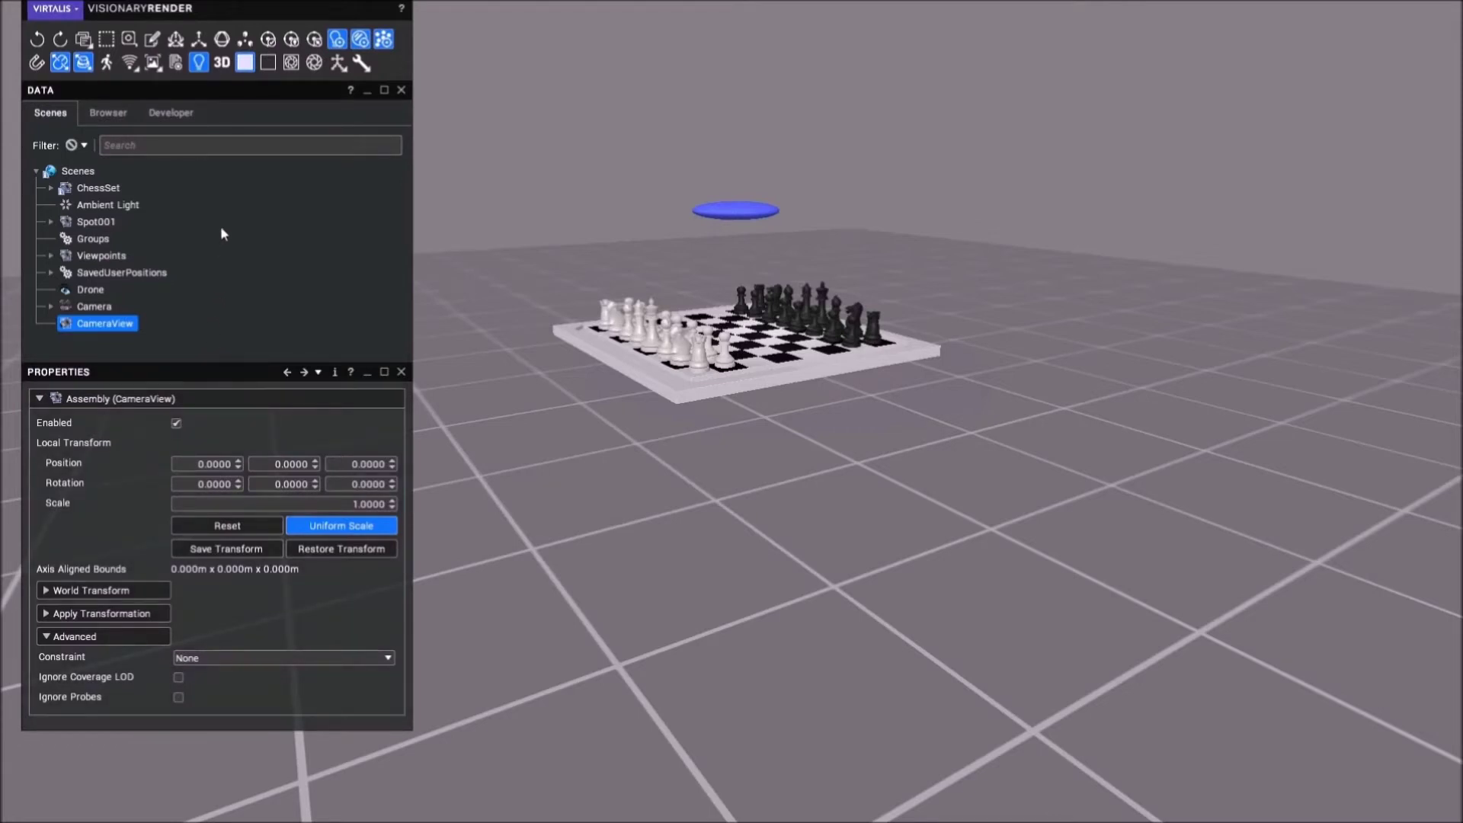
- Search the full node tree for camerahelper and copy the CameraHelper visual found under the Start viewpoint
left_click(172, 112)
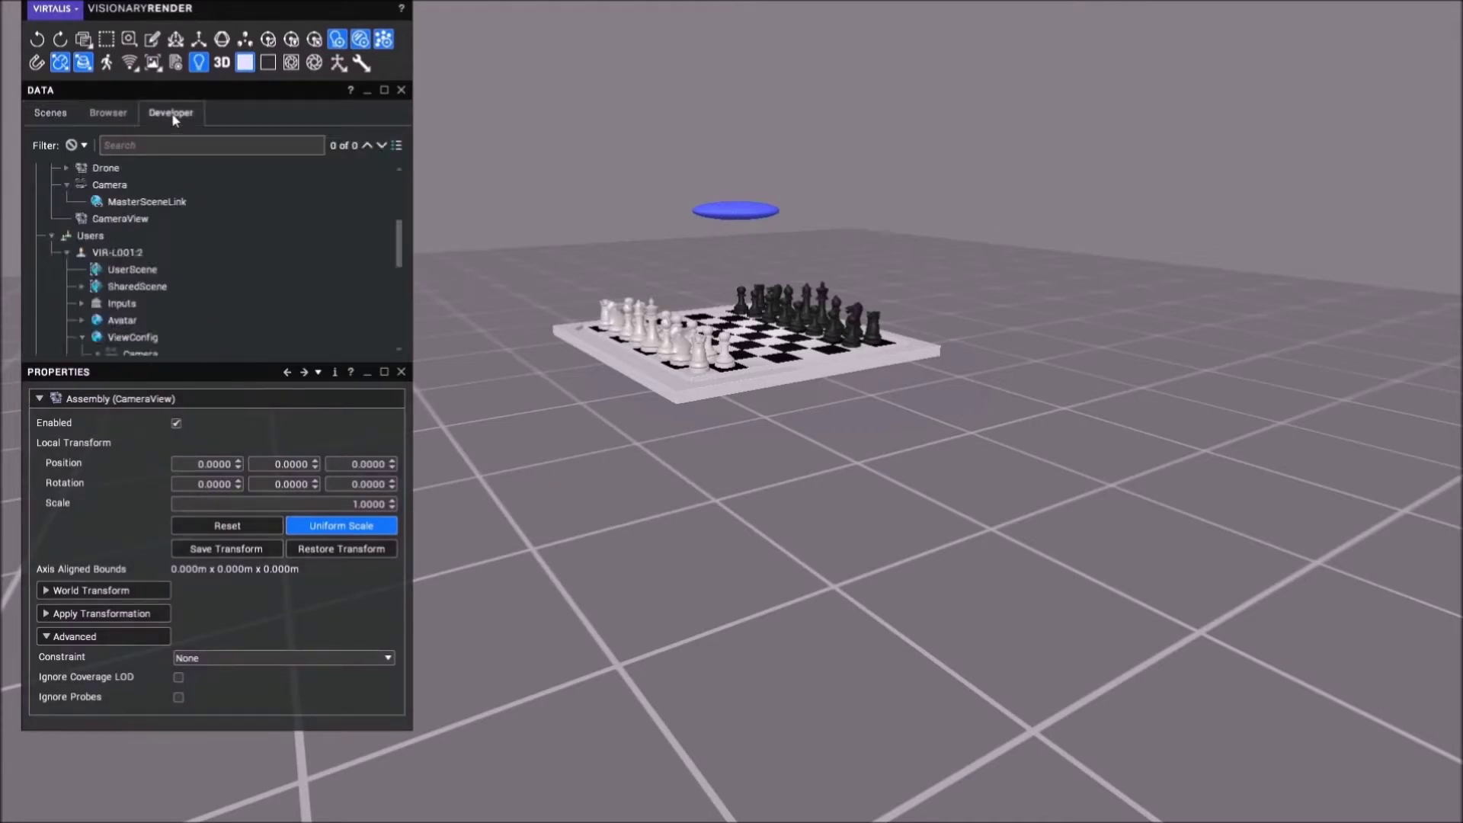
left_click(50, 236)
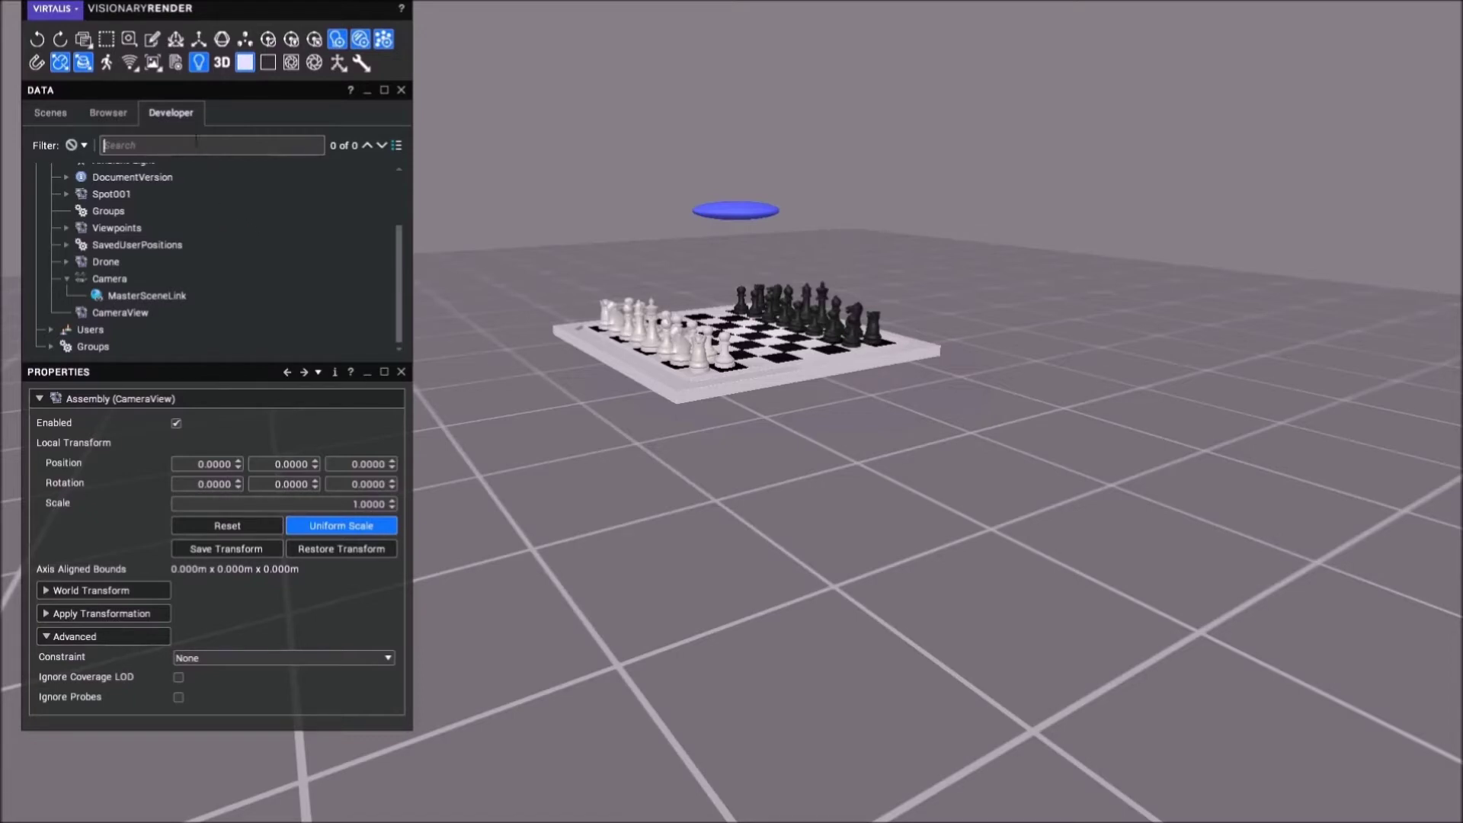
type("camer")
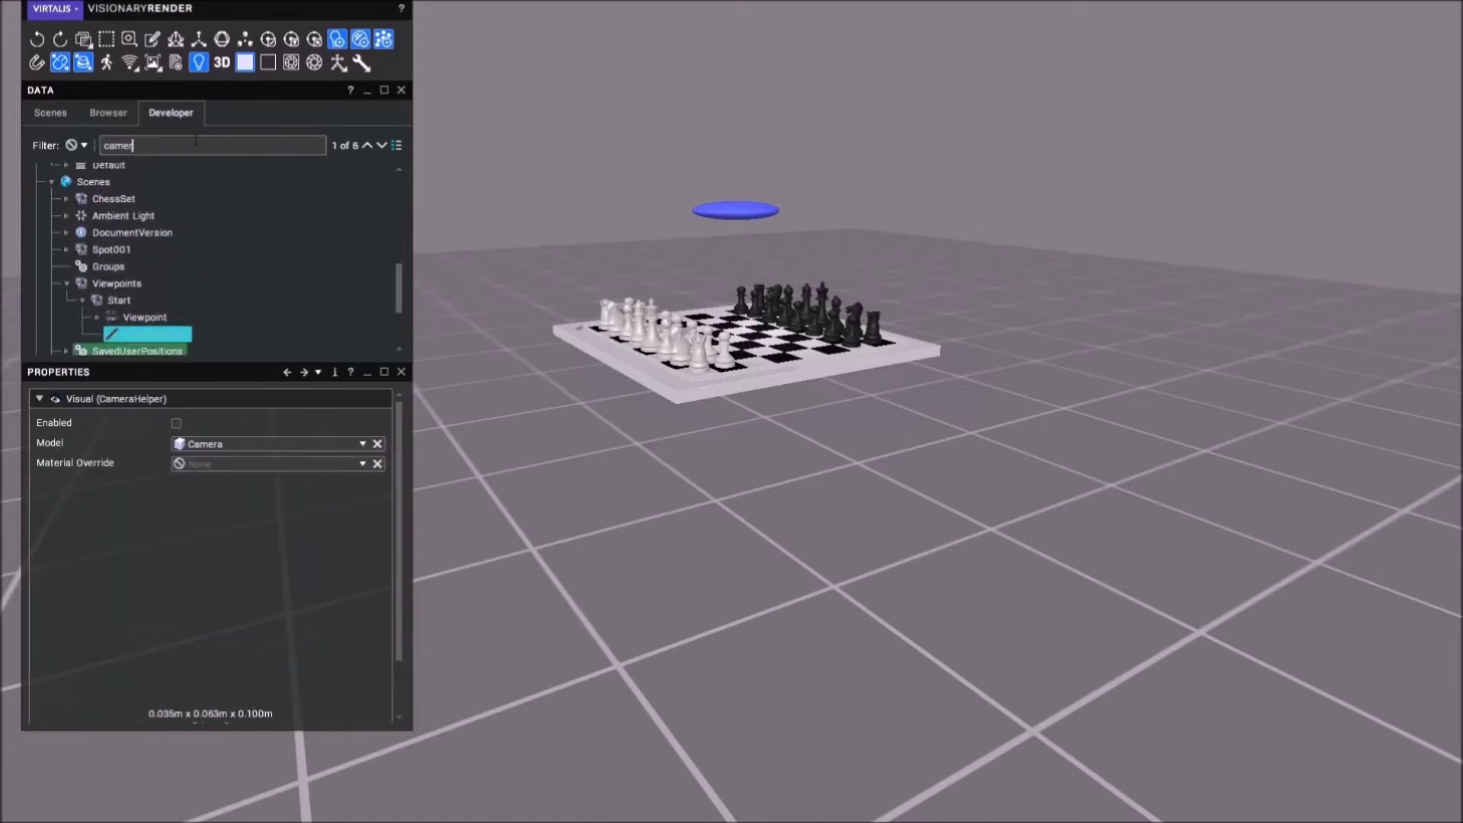
type("ahelper")
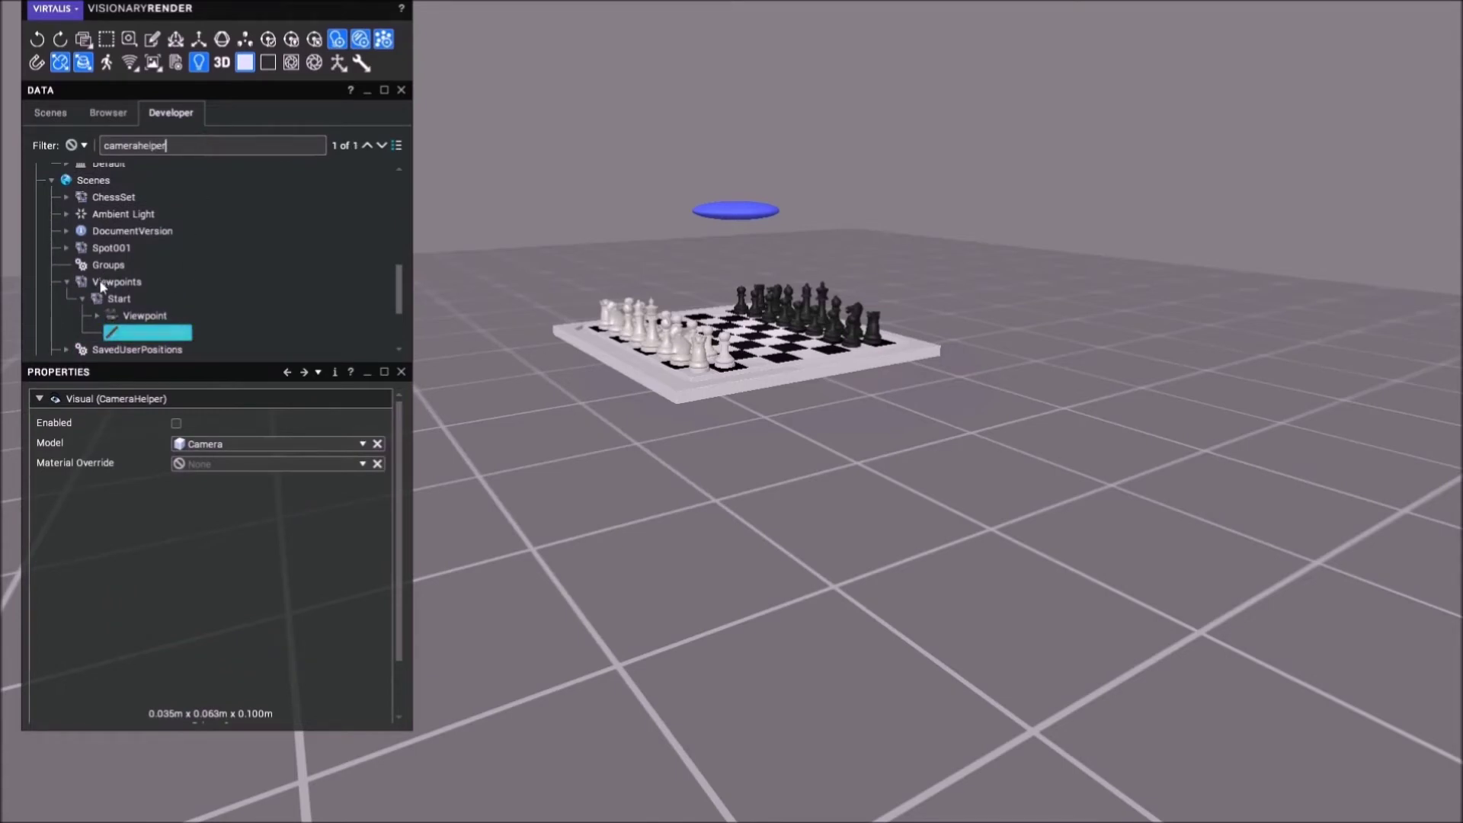
left_click_drag(174, 146, 98, 146)
key("BackSpace")
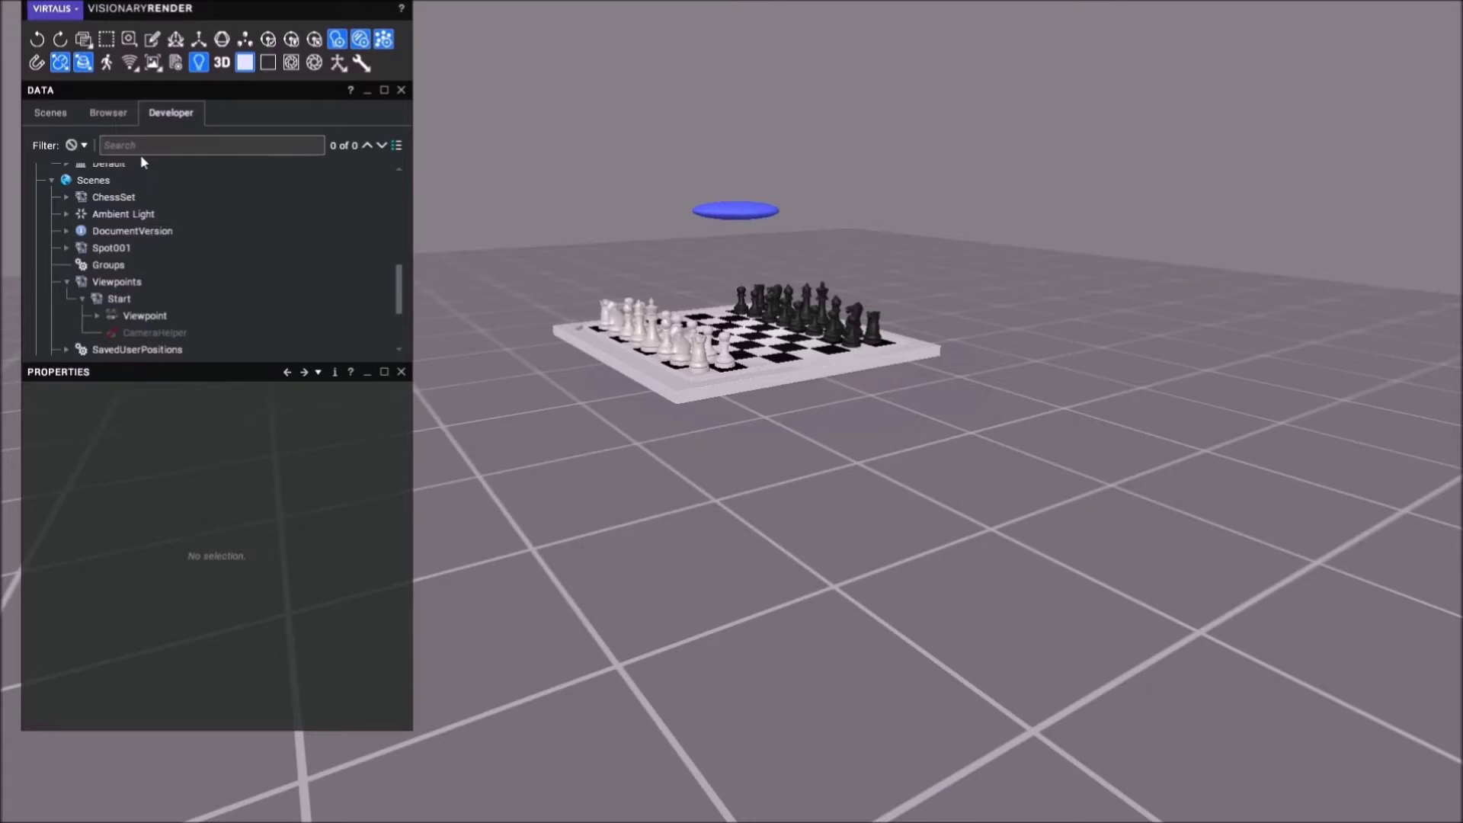
left_click(136, 334)
right_click(142, 334)
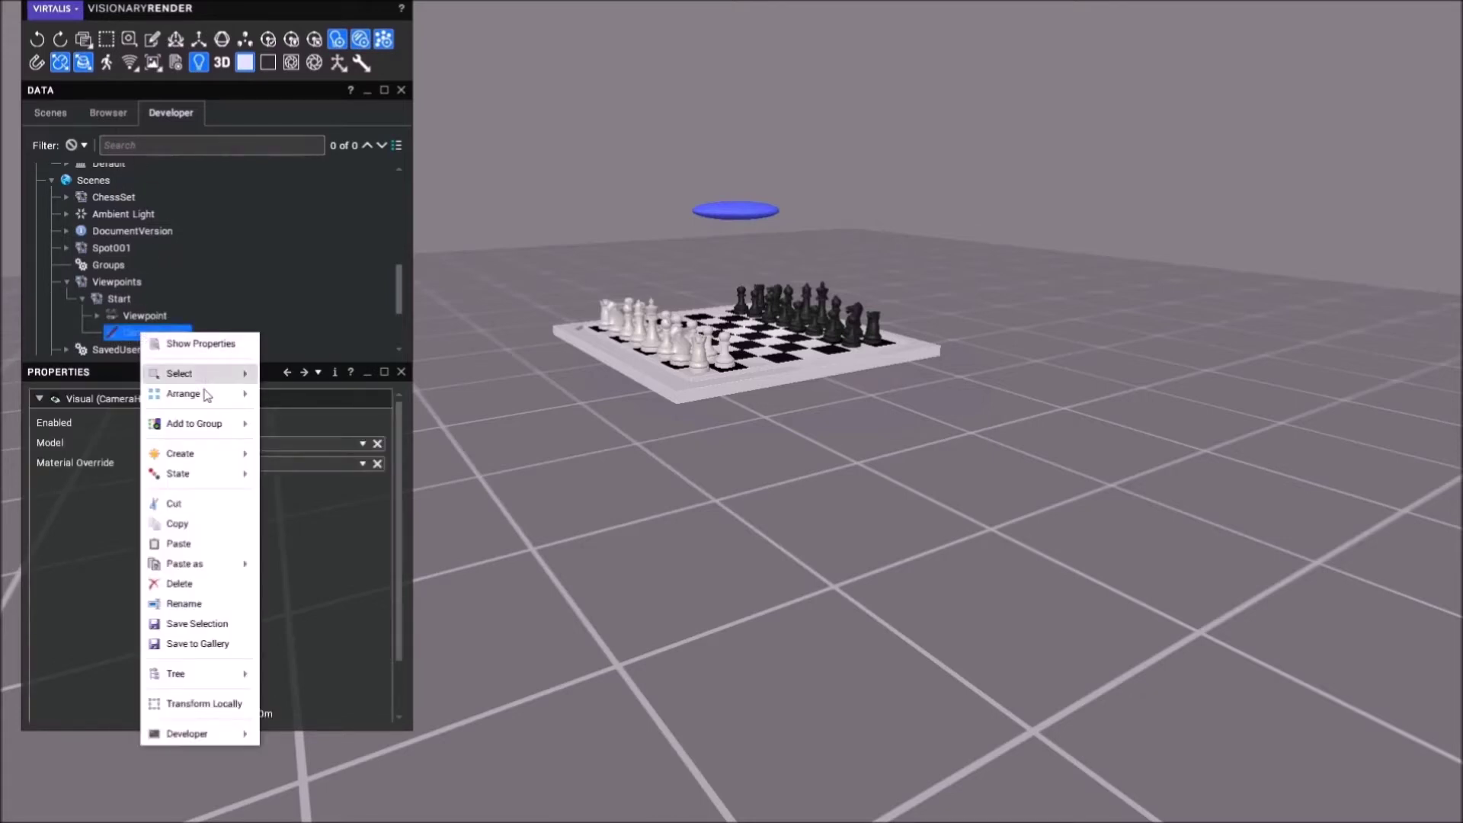
left_click(187, 525)
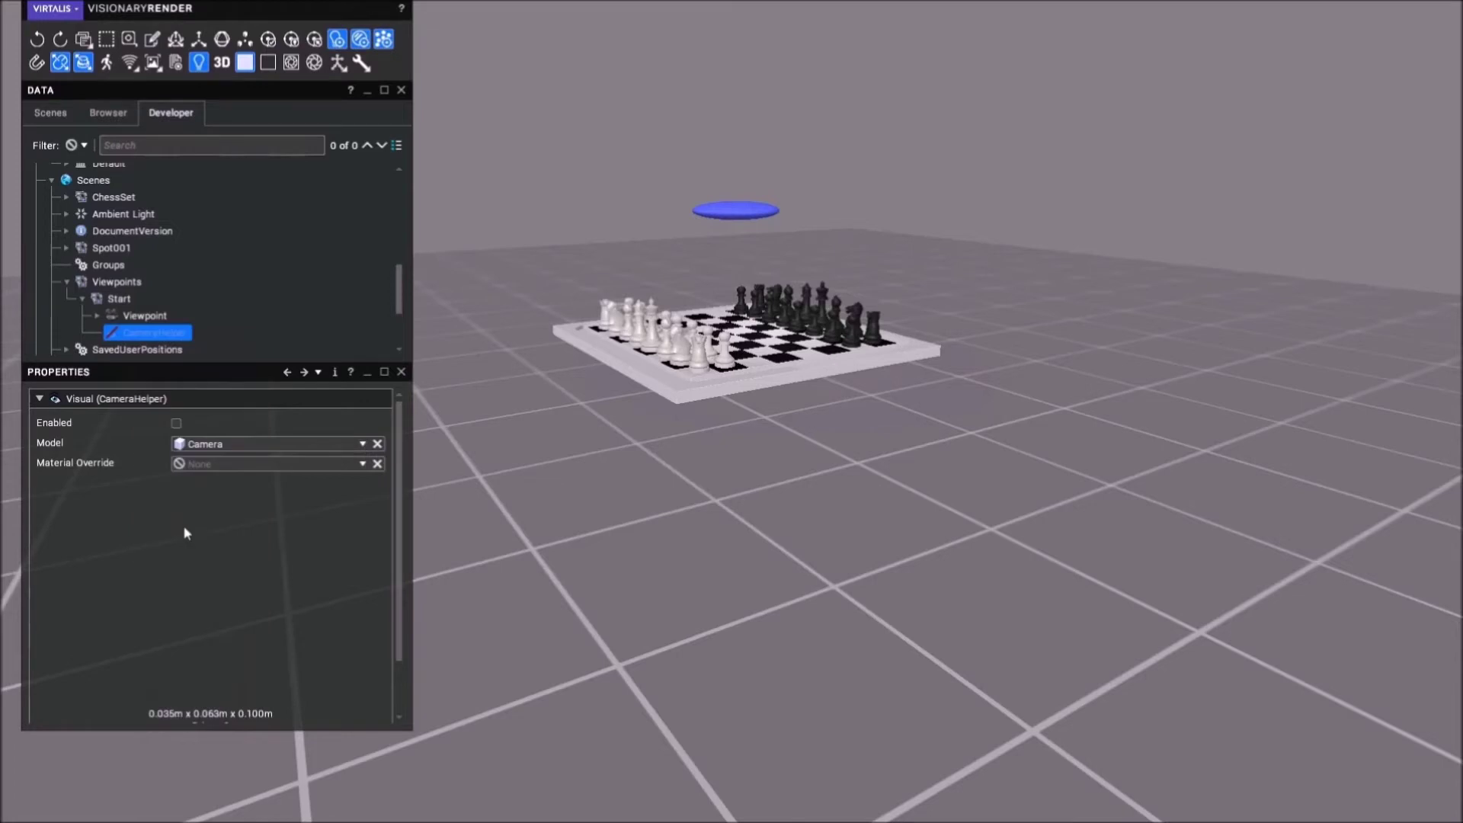
- Paste the copied CameraHelper into the CameraView assembly and enable it
left_click(45, 115)
right_click(122, 329)
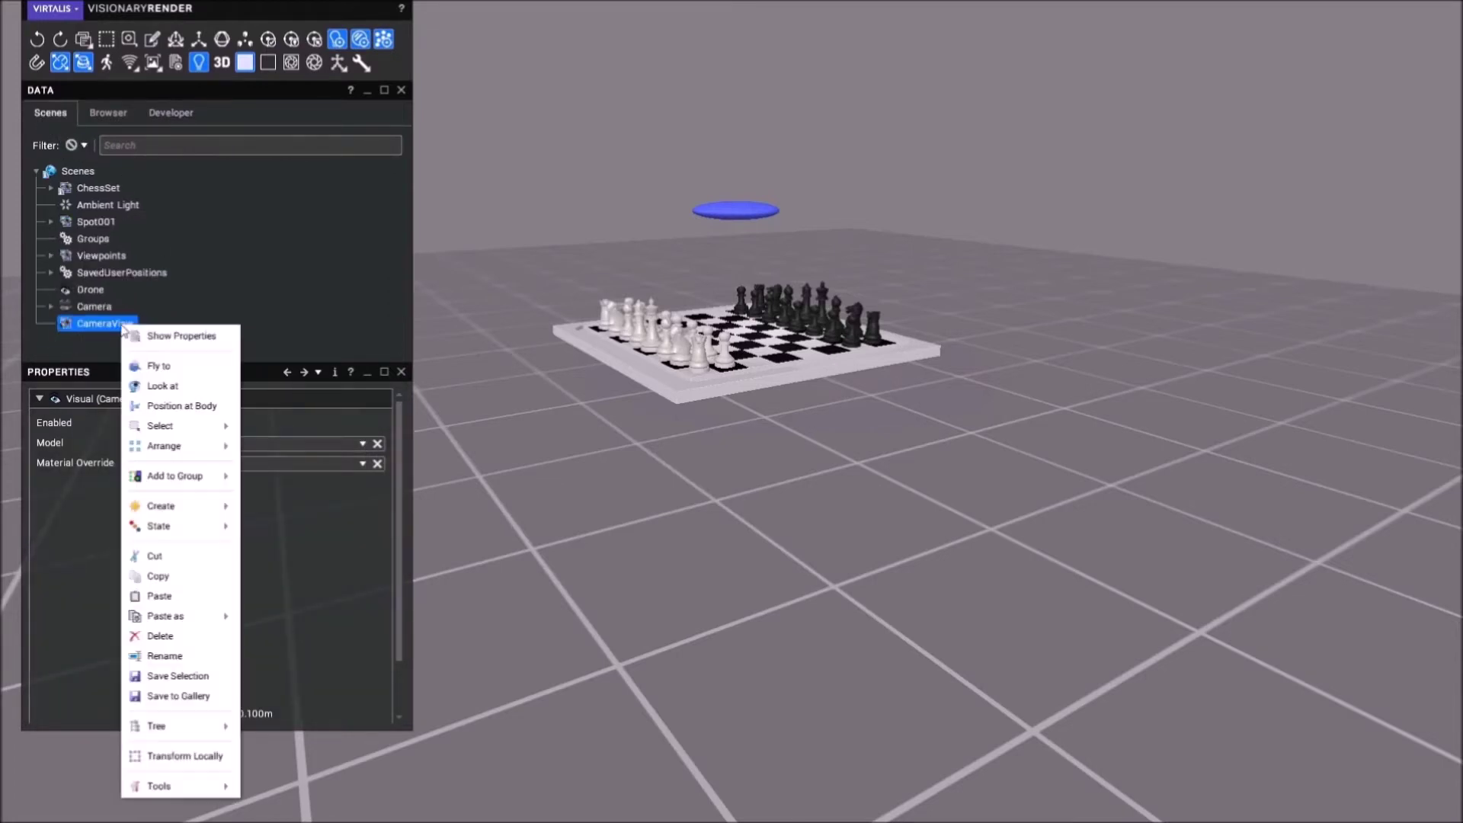
left_click(172, 597)
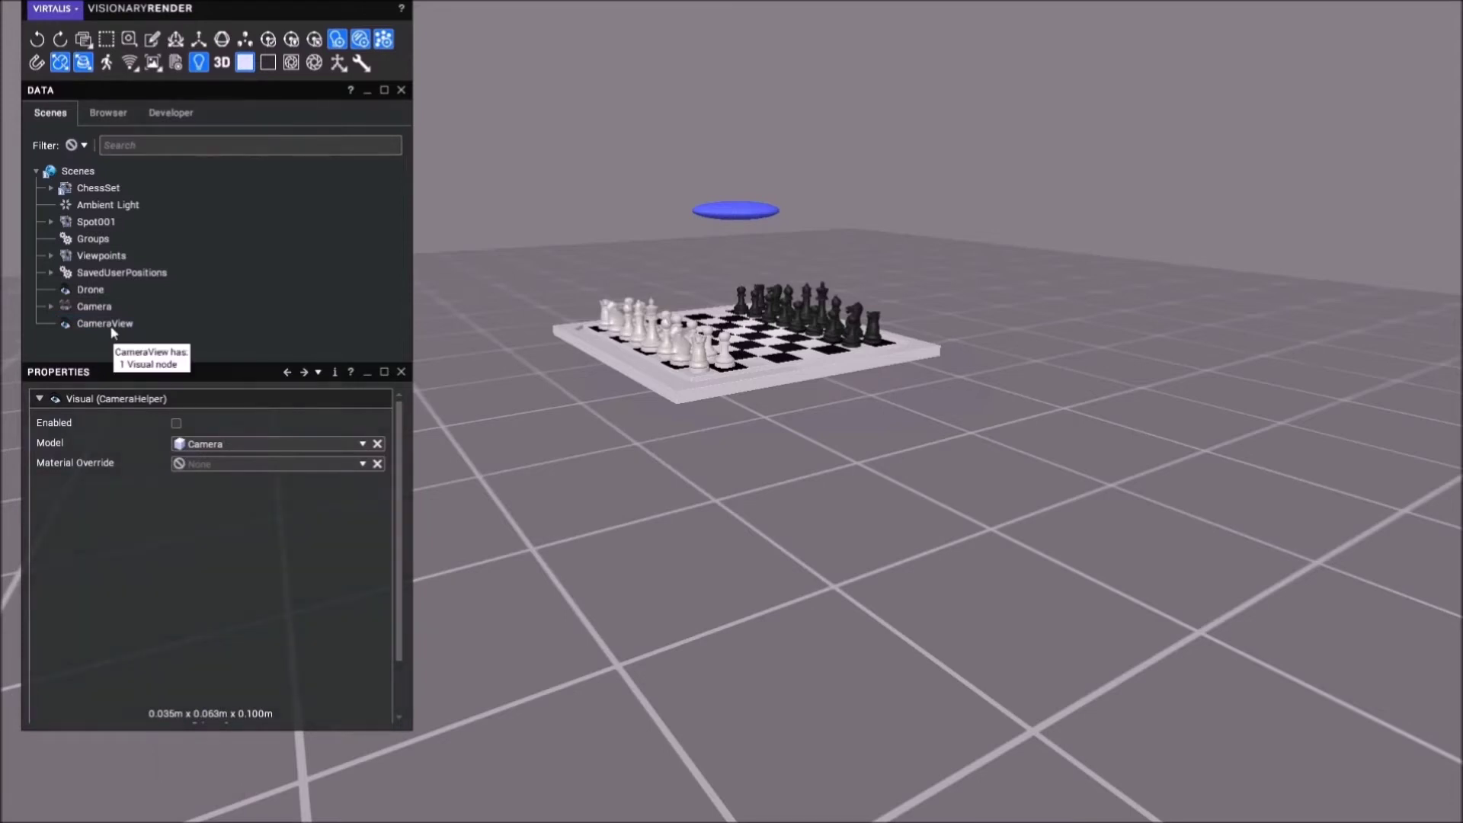
left_click(177, 425)
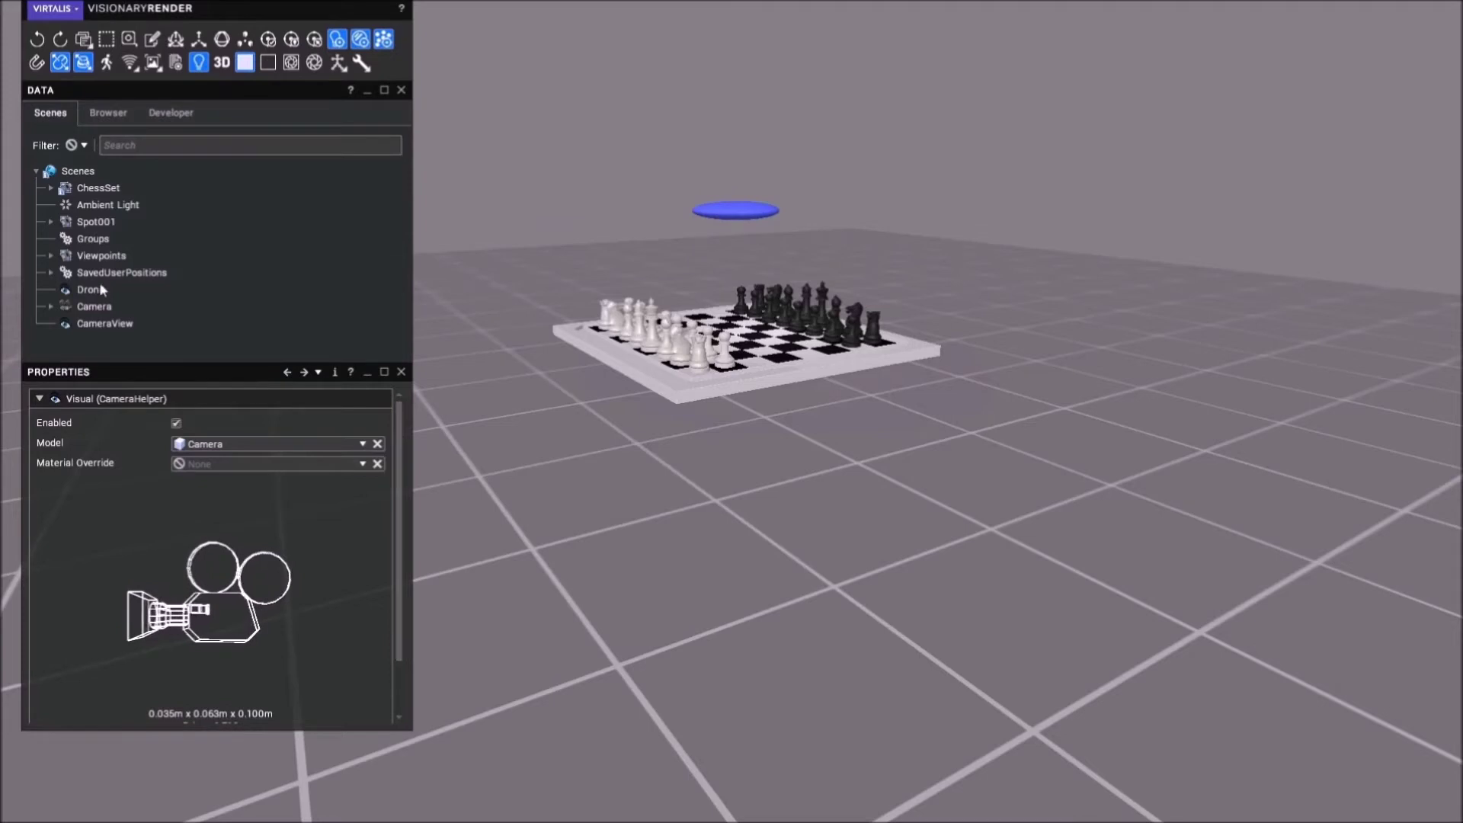
- Nest the CameraView assembly under Drone and the Camera node under CameraView
left_click_drag(105, 326, 88, 294)
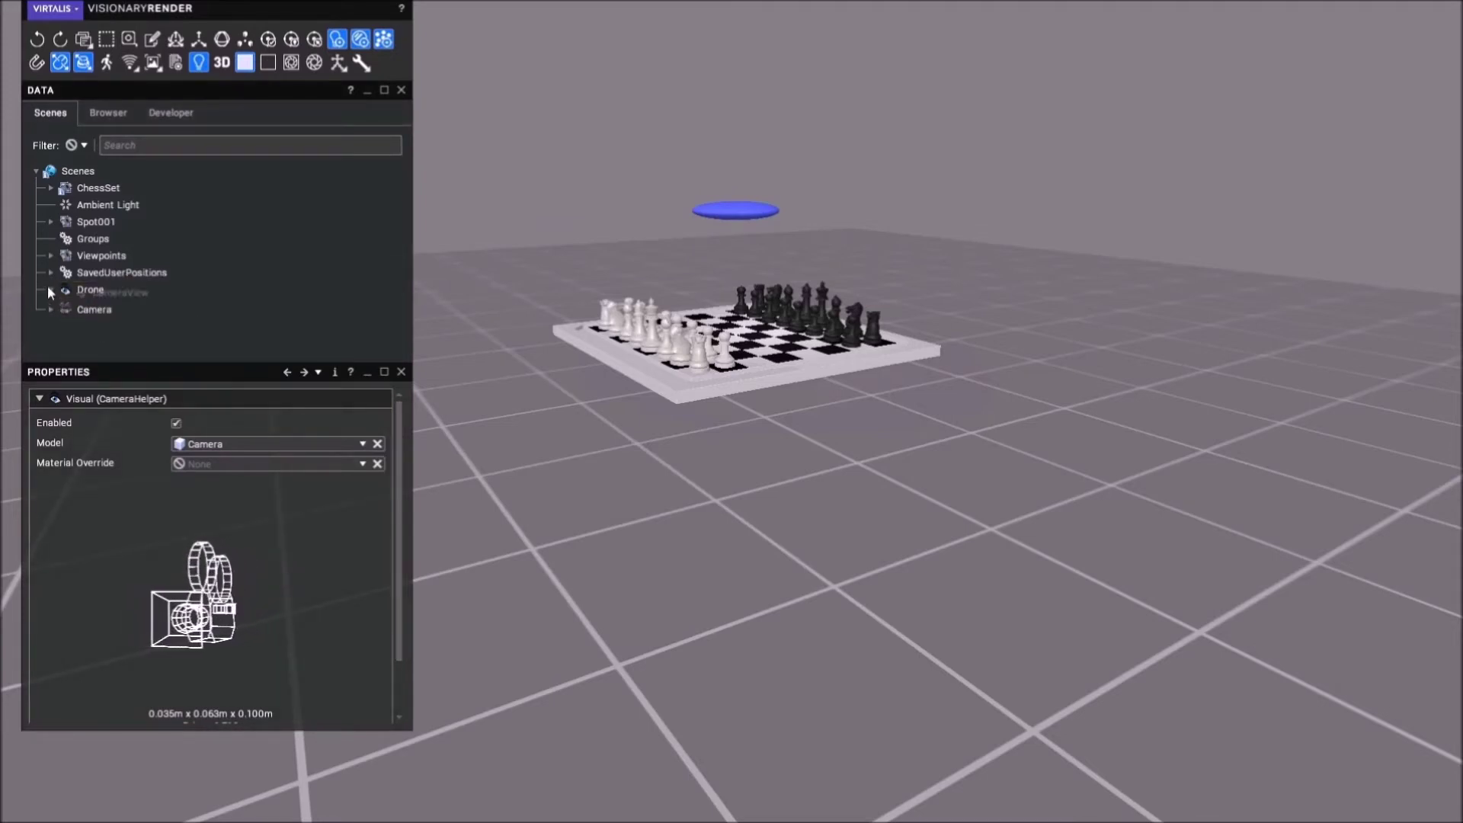
left_click(50, 290)
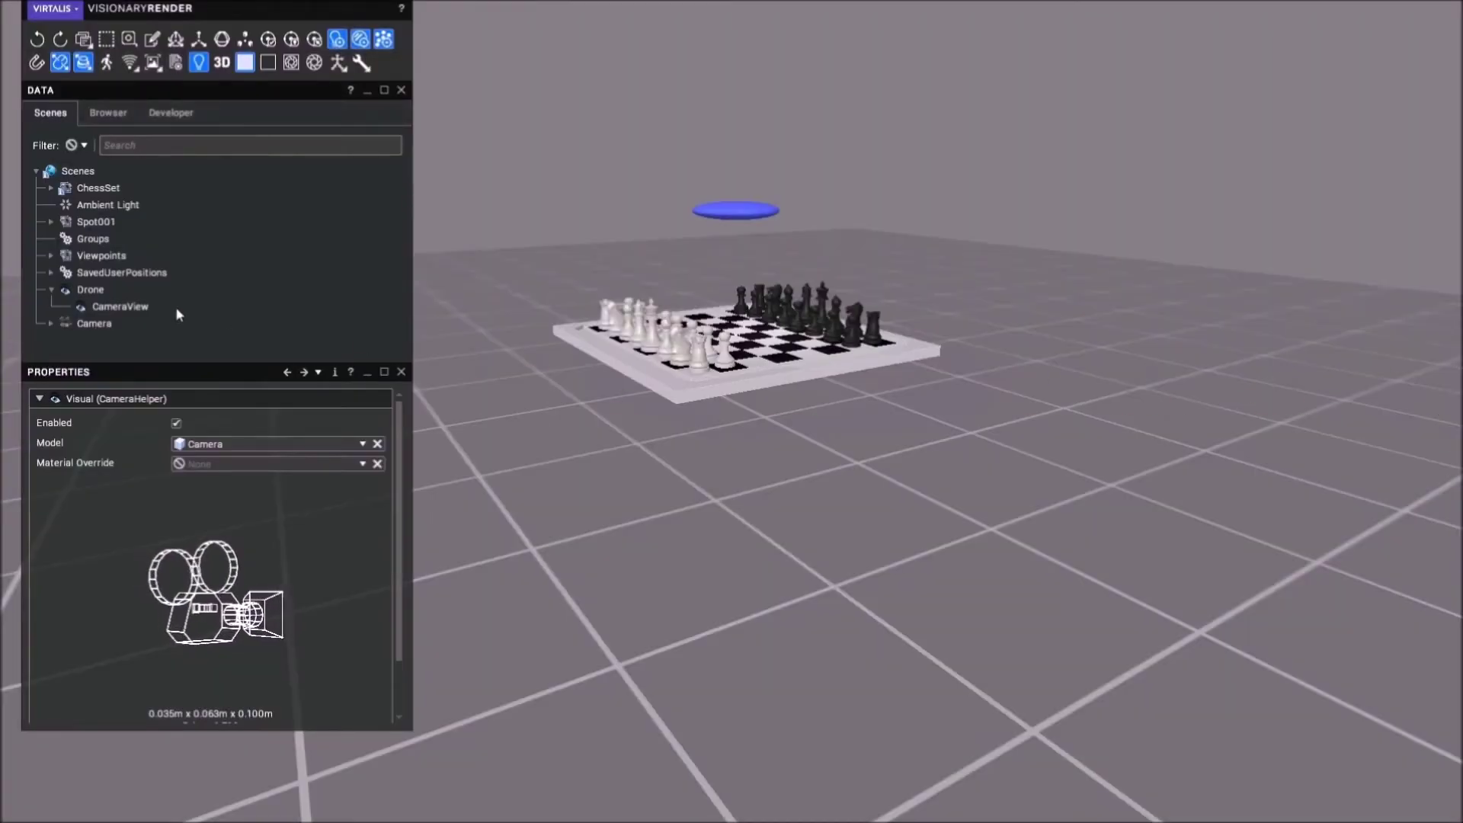
left_click_drag(84, 324, 111, 311)
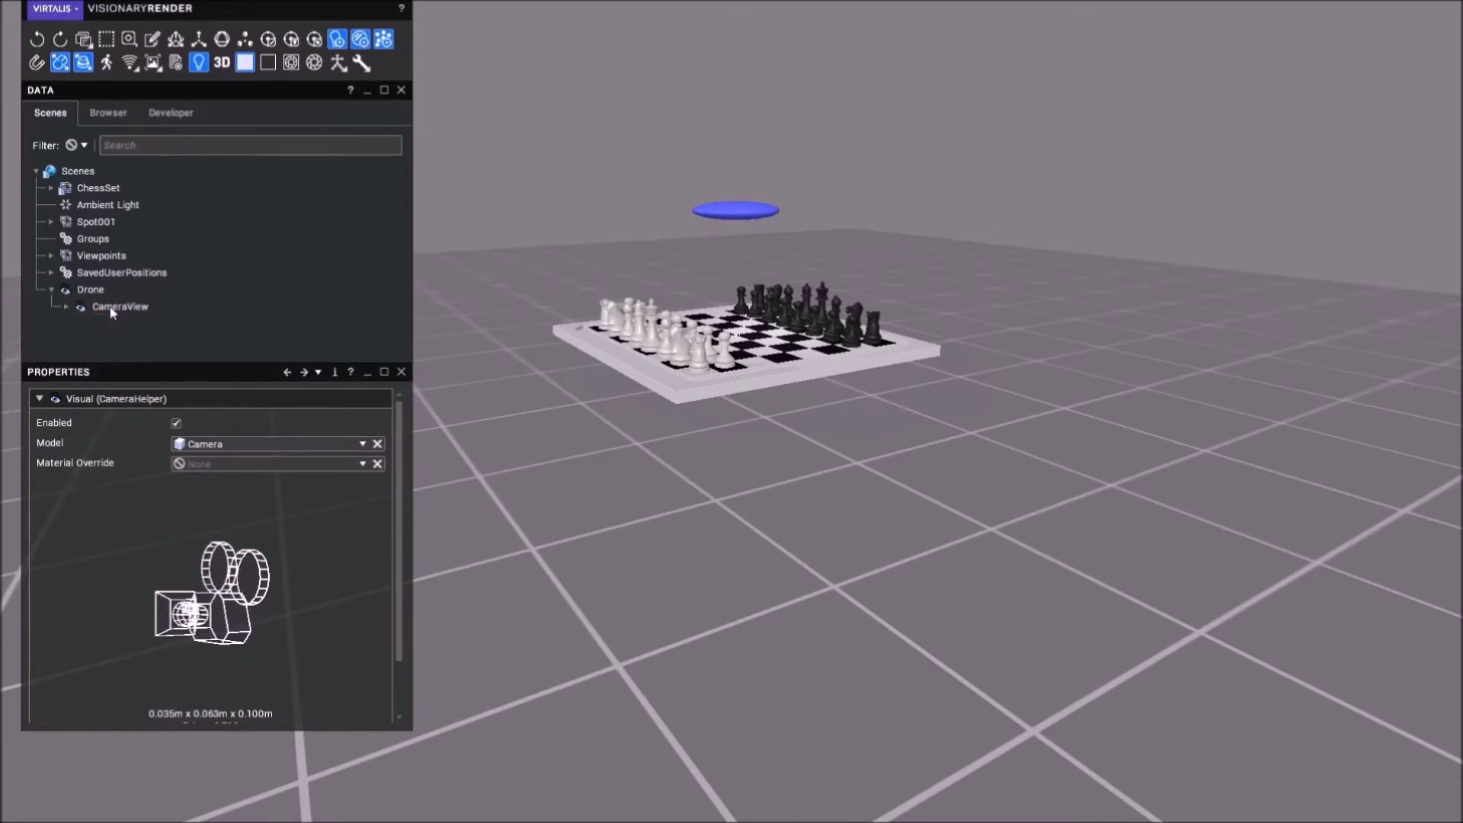
left_click(67, 306)
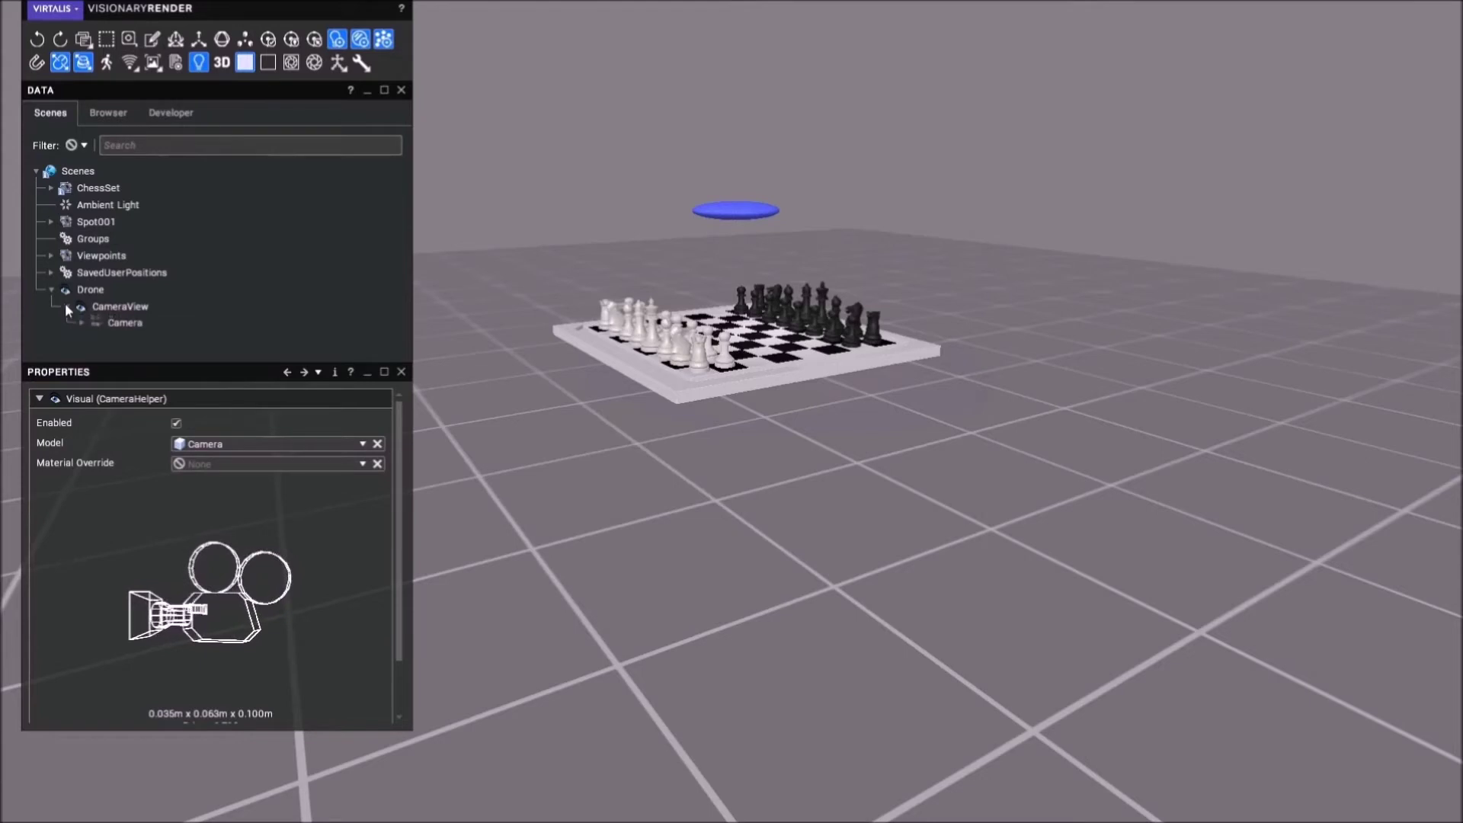
- Set the constraint type of the Camera inside CameraView to None
left_click(83, 324)
left_click(124, 325)
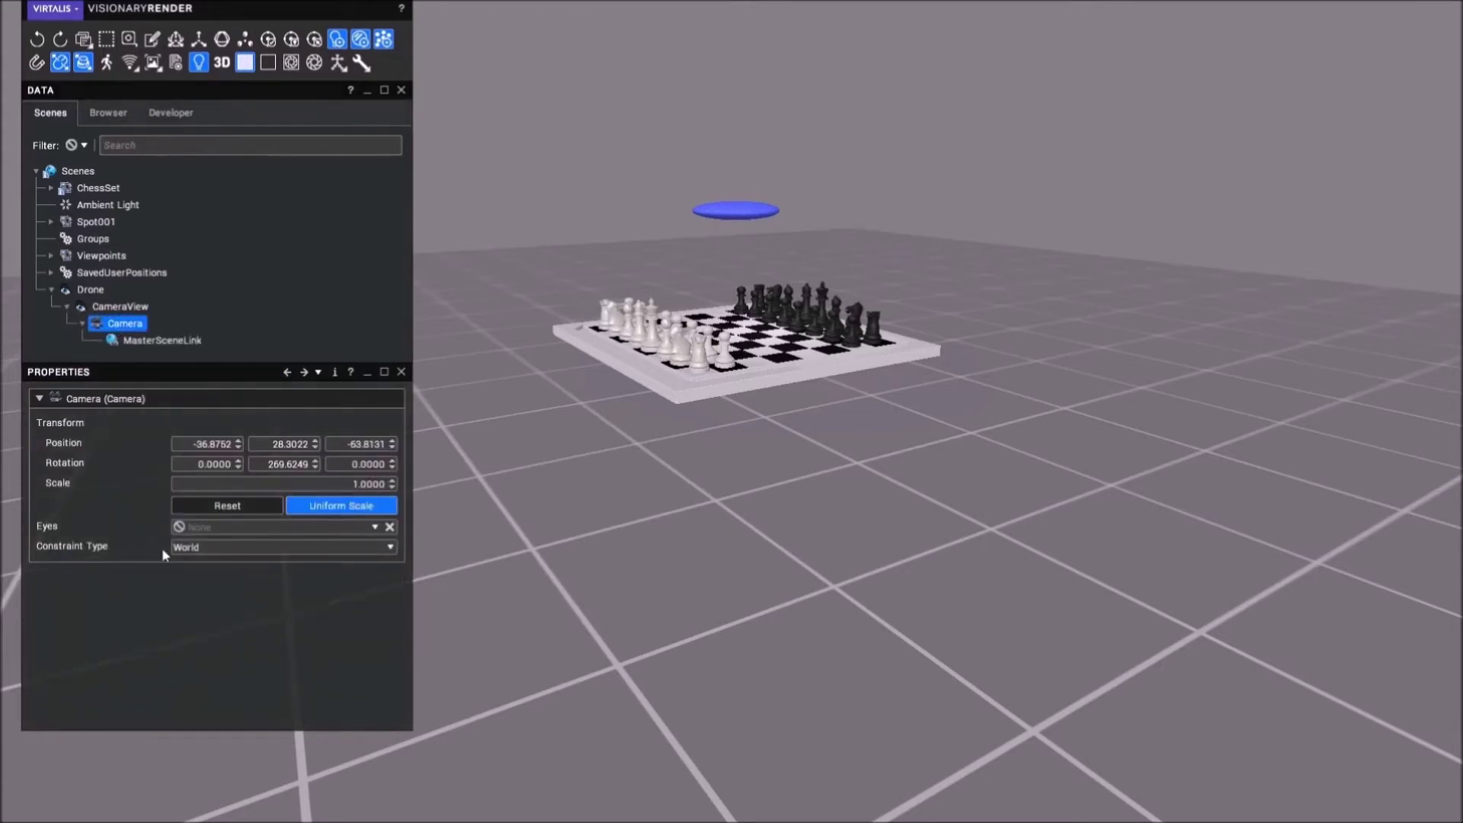
left_click(213, 548)
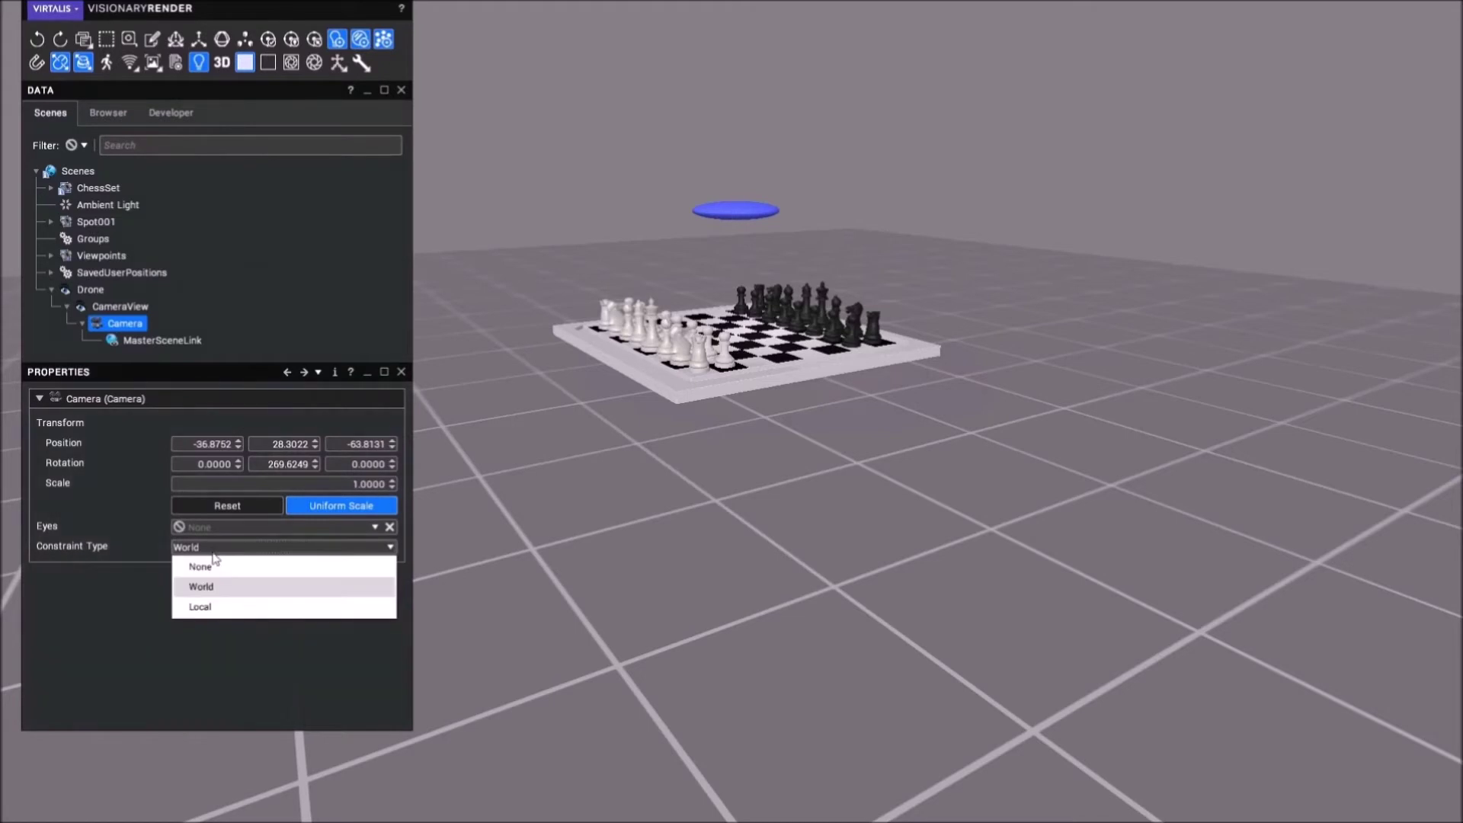
left_click(211, 569)
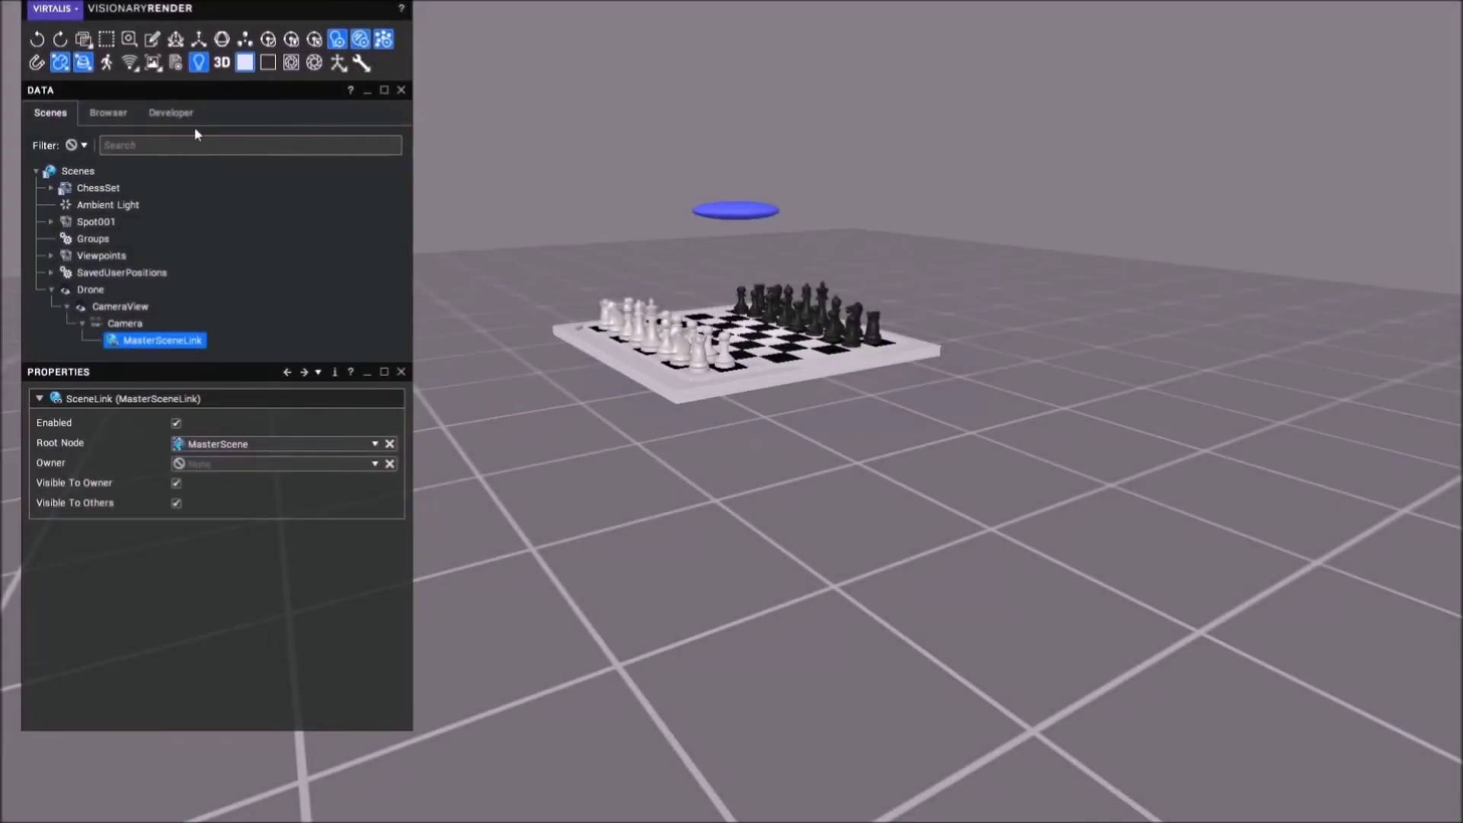
- Create a library named Textures under Libraries in the full node tree
left_click(163, 116)
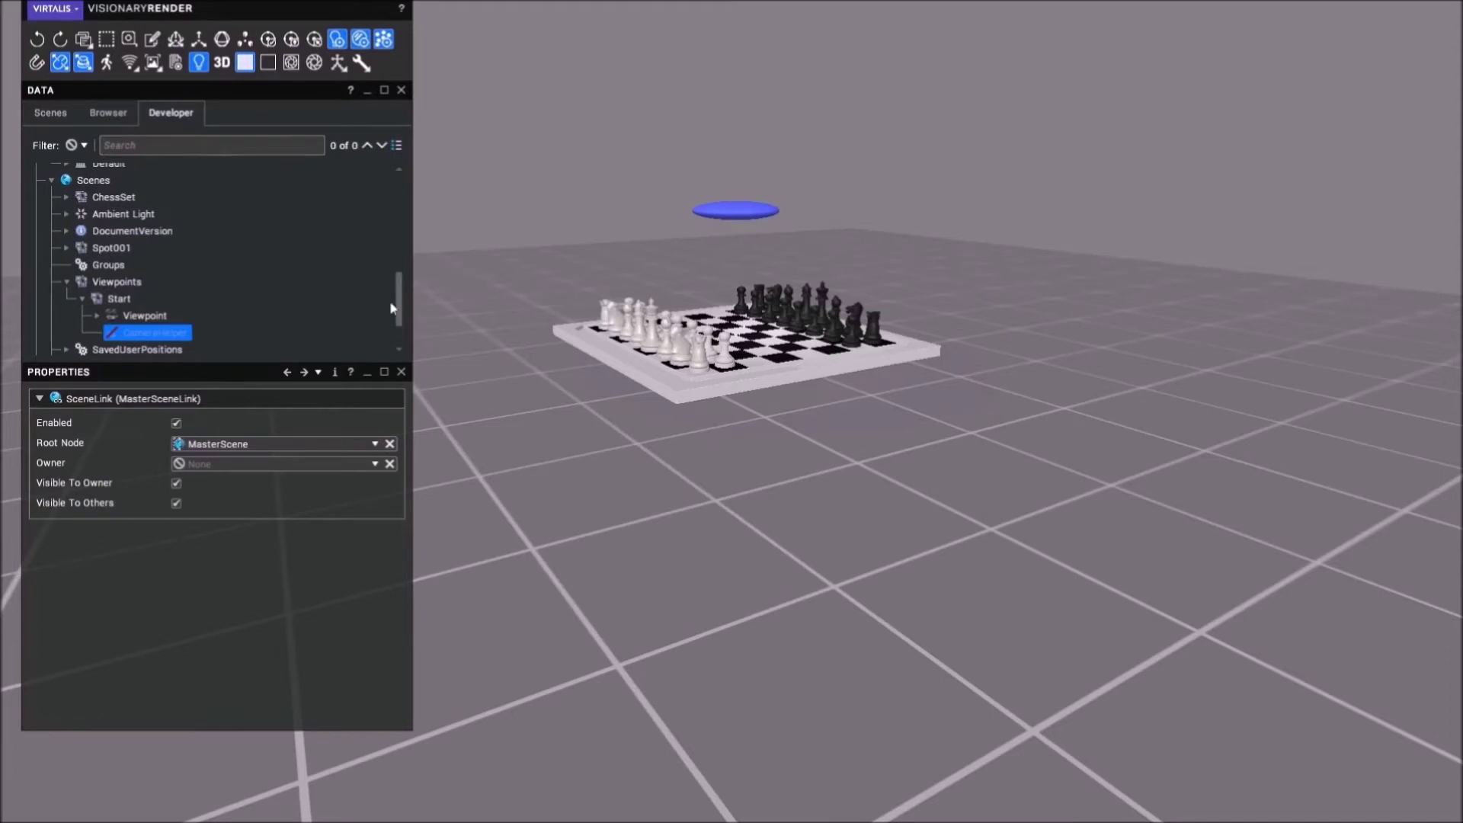
left_click_drag(392, 308, 339, 175)
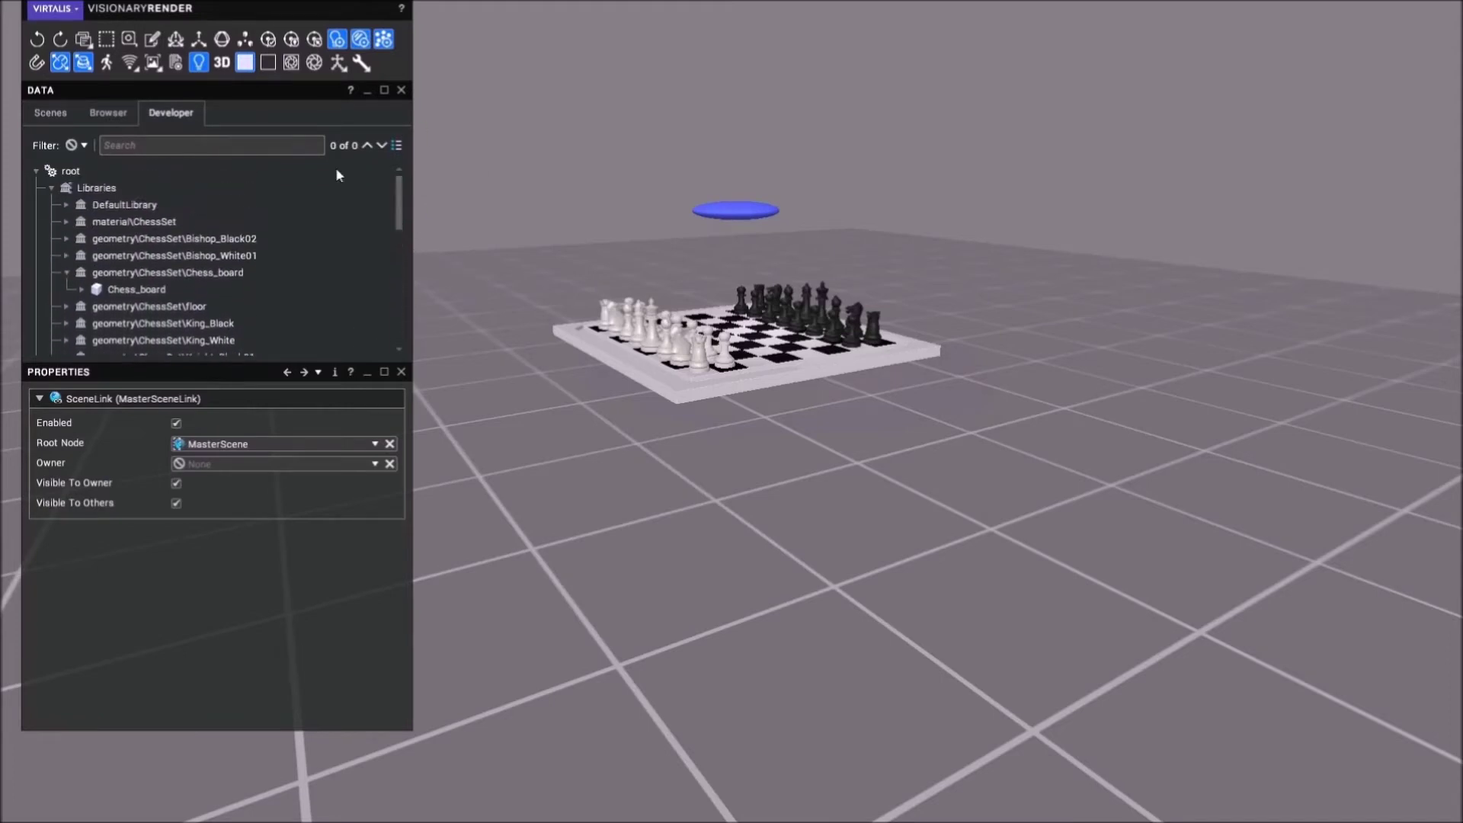
right_click(88, 192)
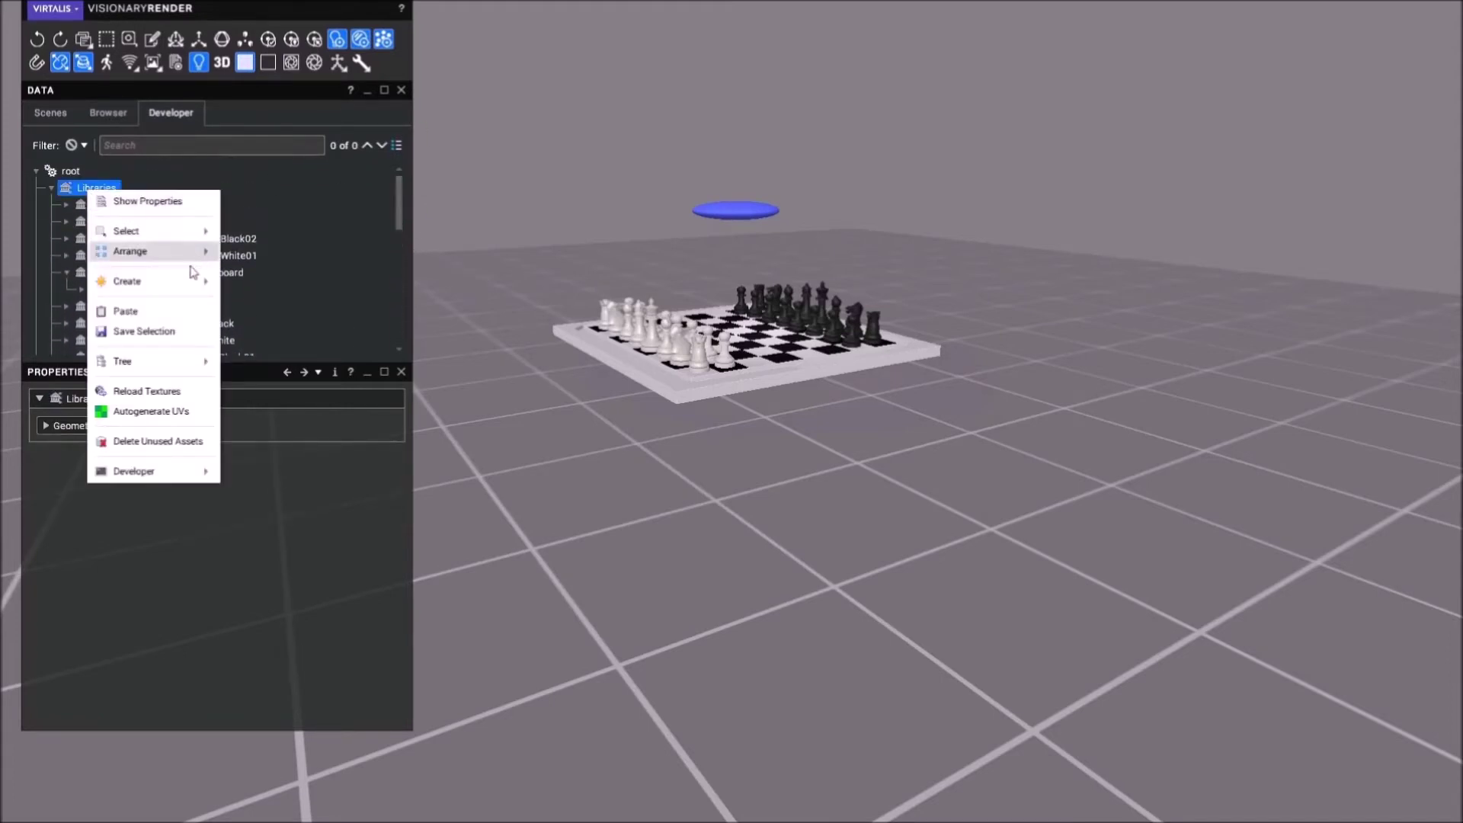
mouse_move(148, 283)
left_click(289, 285)
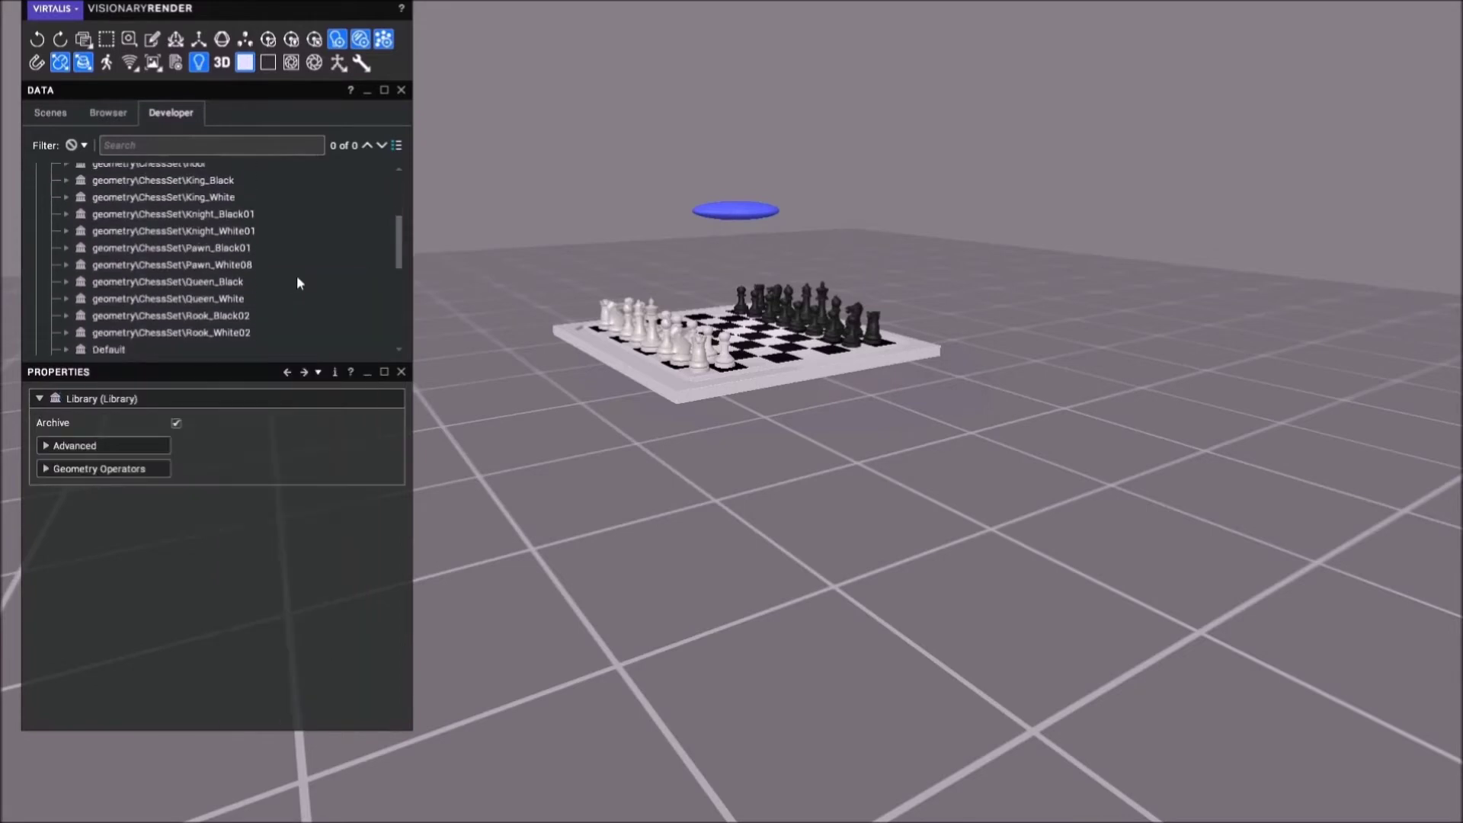
type("Textures")
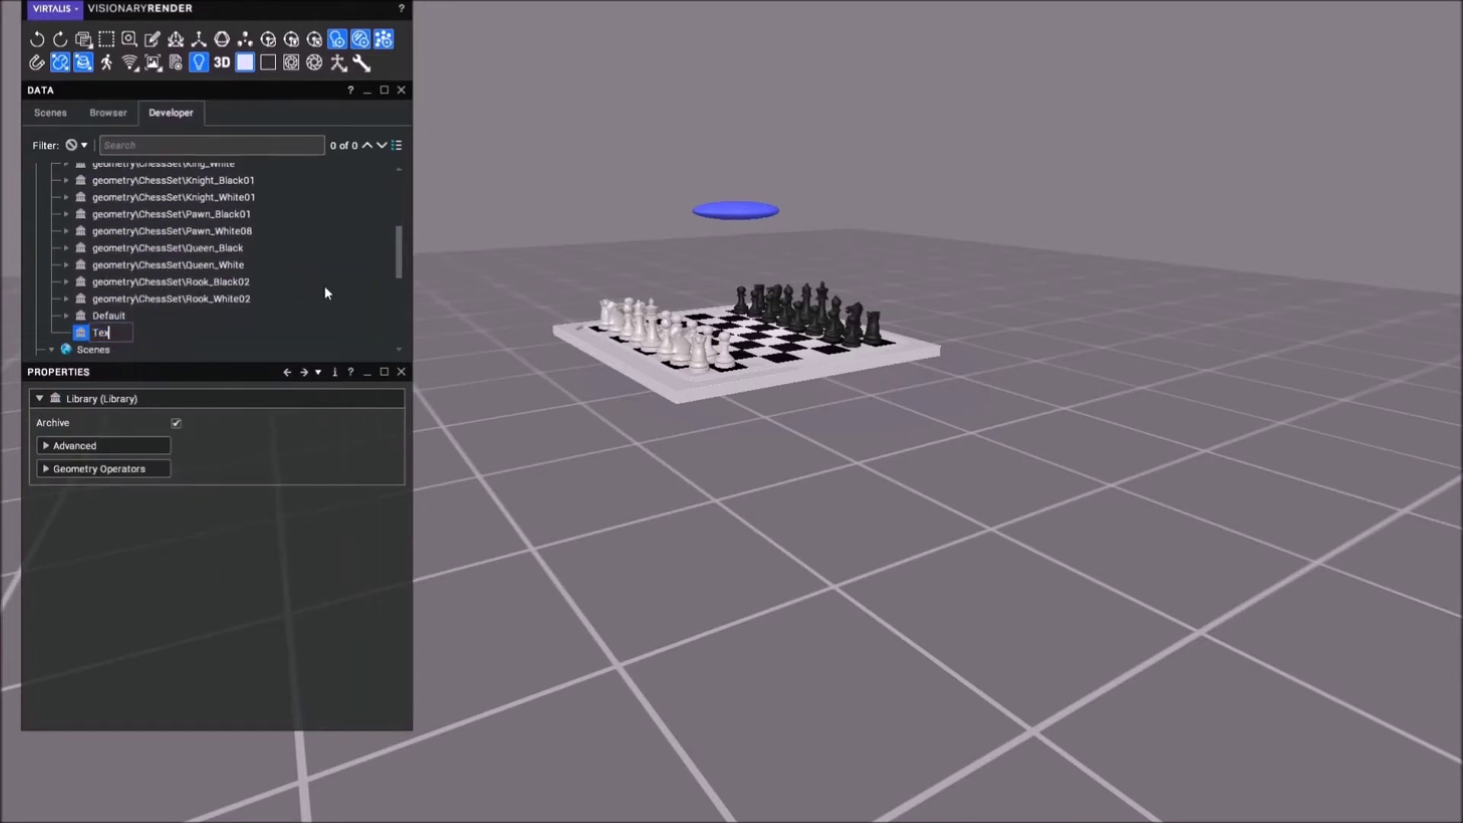
key("Return")
- Create a Render To Texture node inside the Textures library
right_click(114, 340)
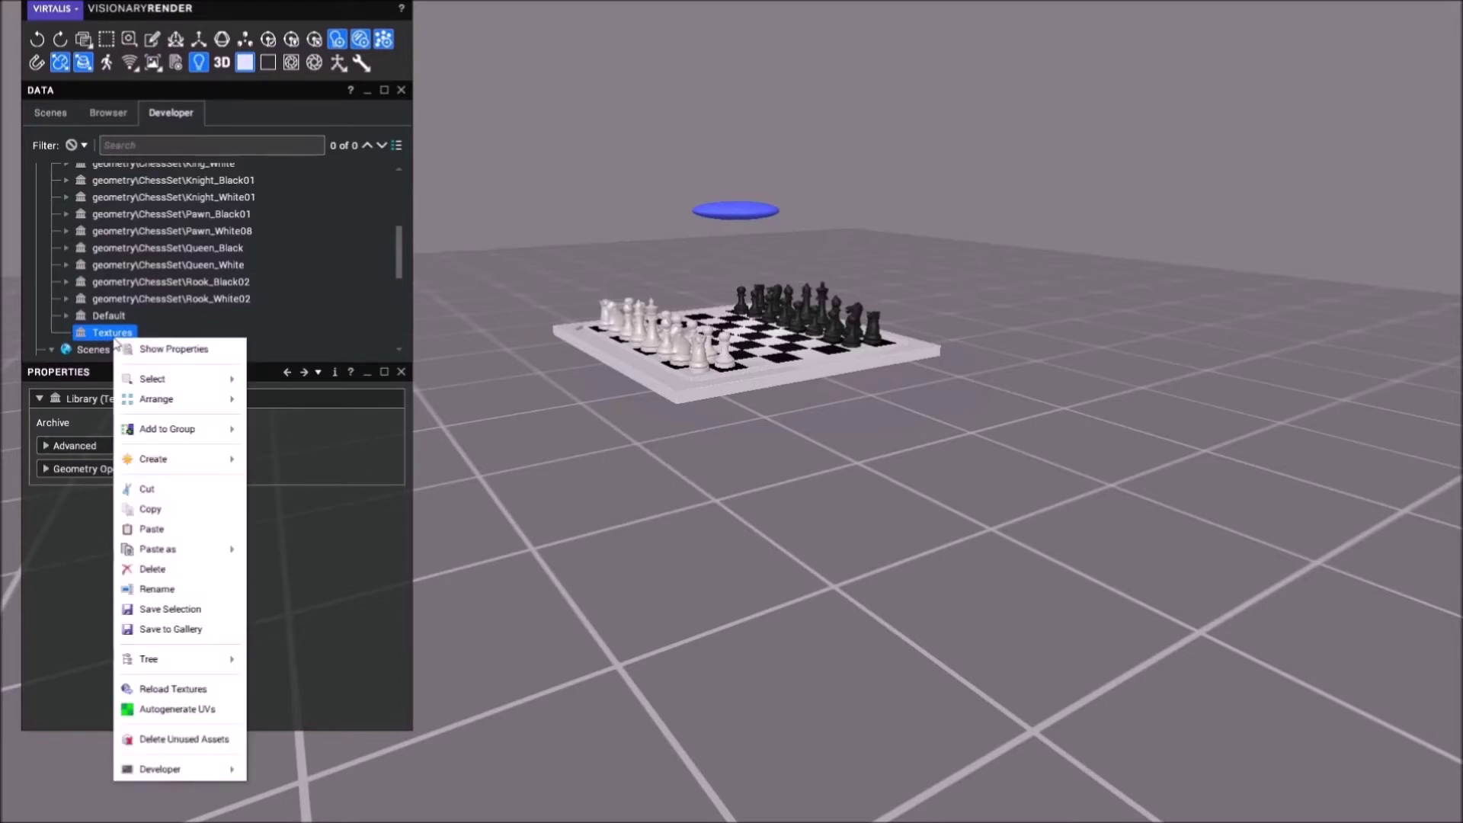
mouse_move(183, 468)
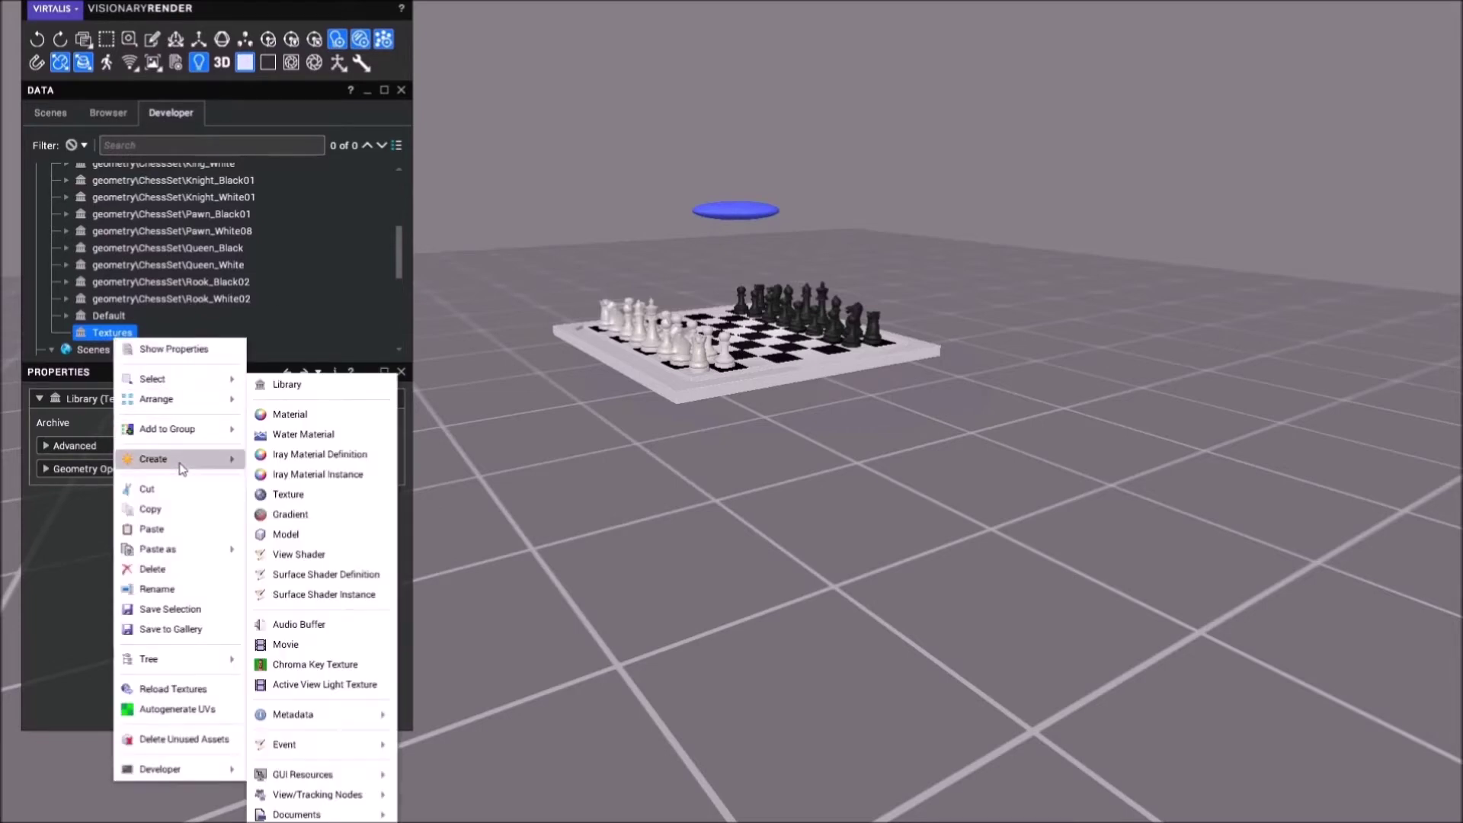
mouse_move(276, 796)
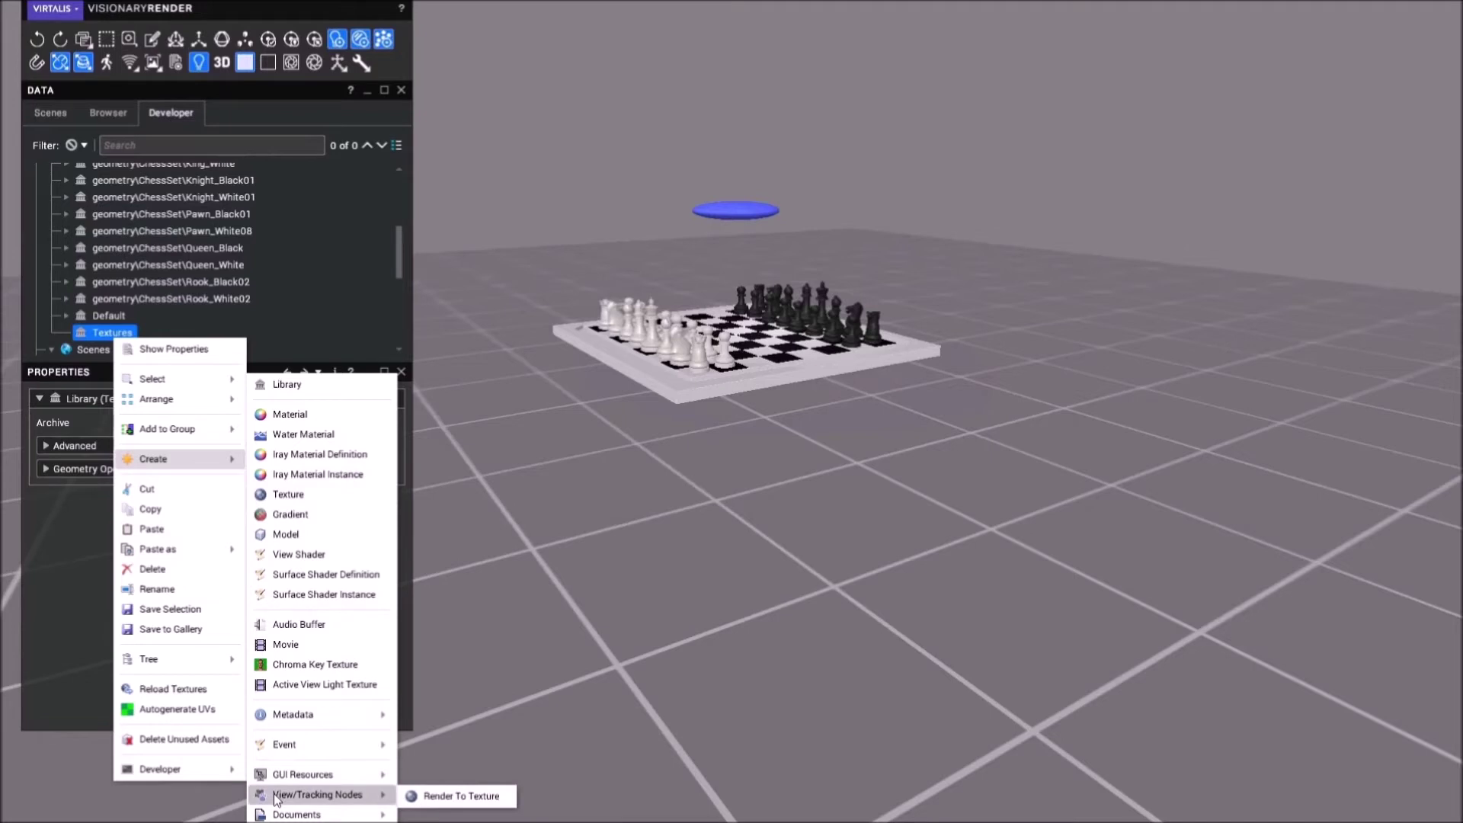
left_click(451, 798)
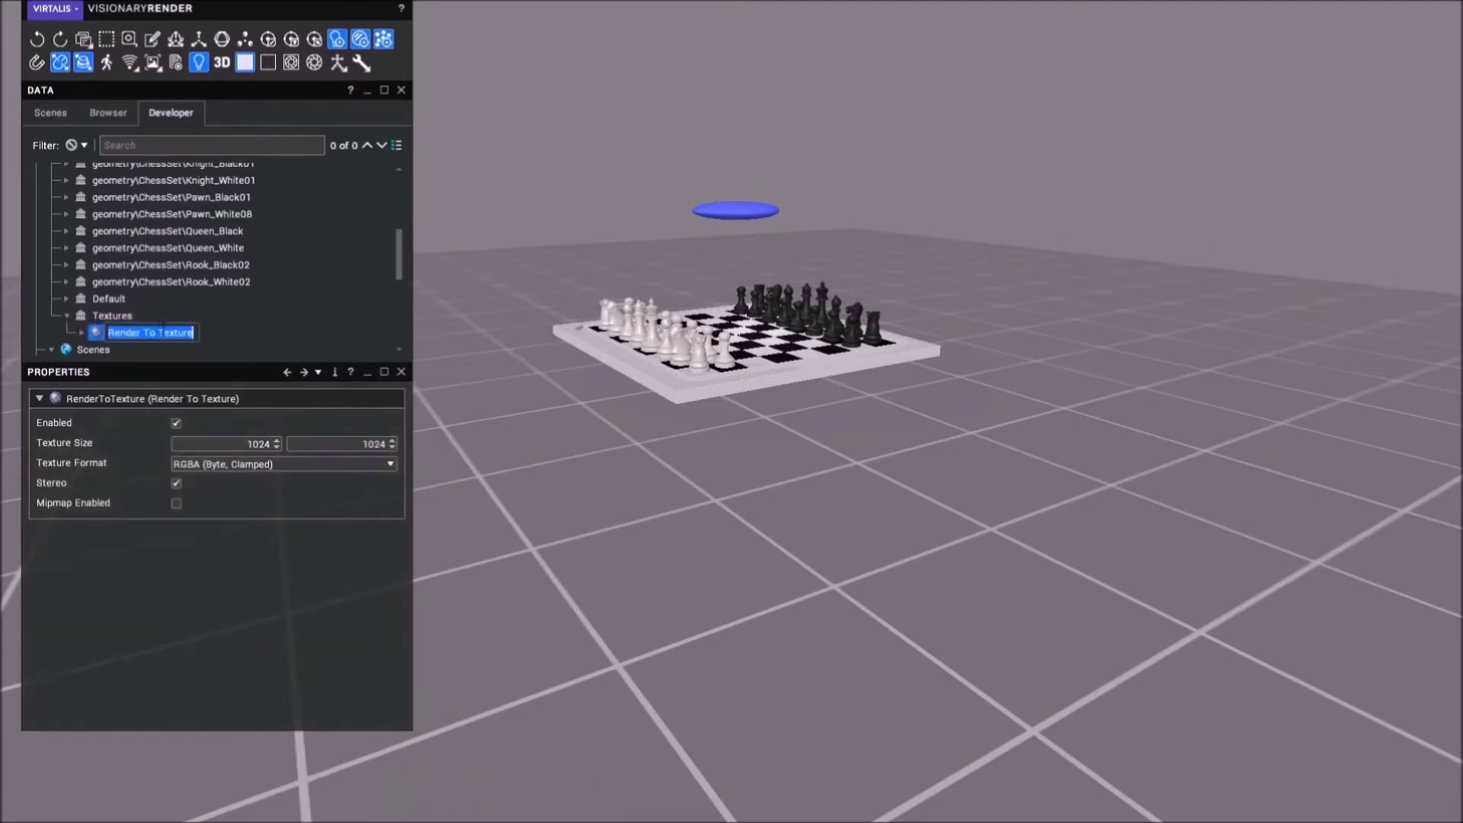
- Assign the Camera under the Drone's CameraView as the camera of the Render To Texture node's Viewport
left_click(80, 328)
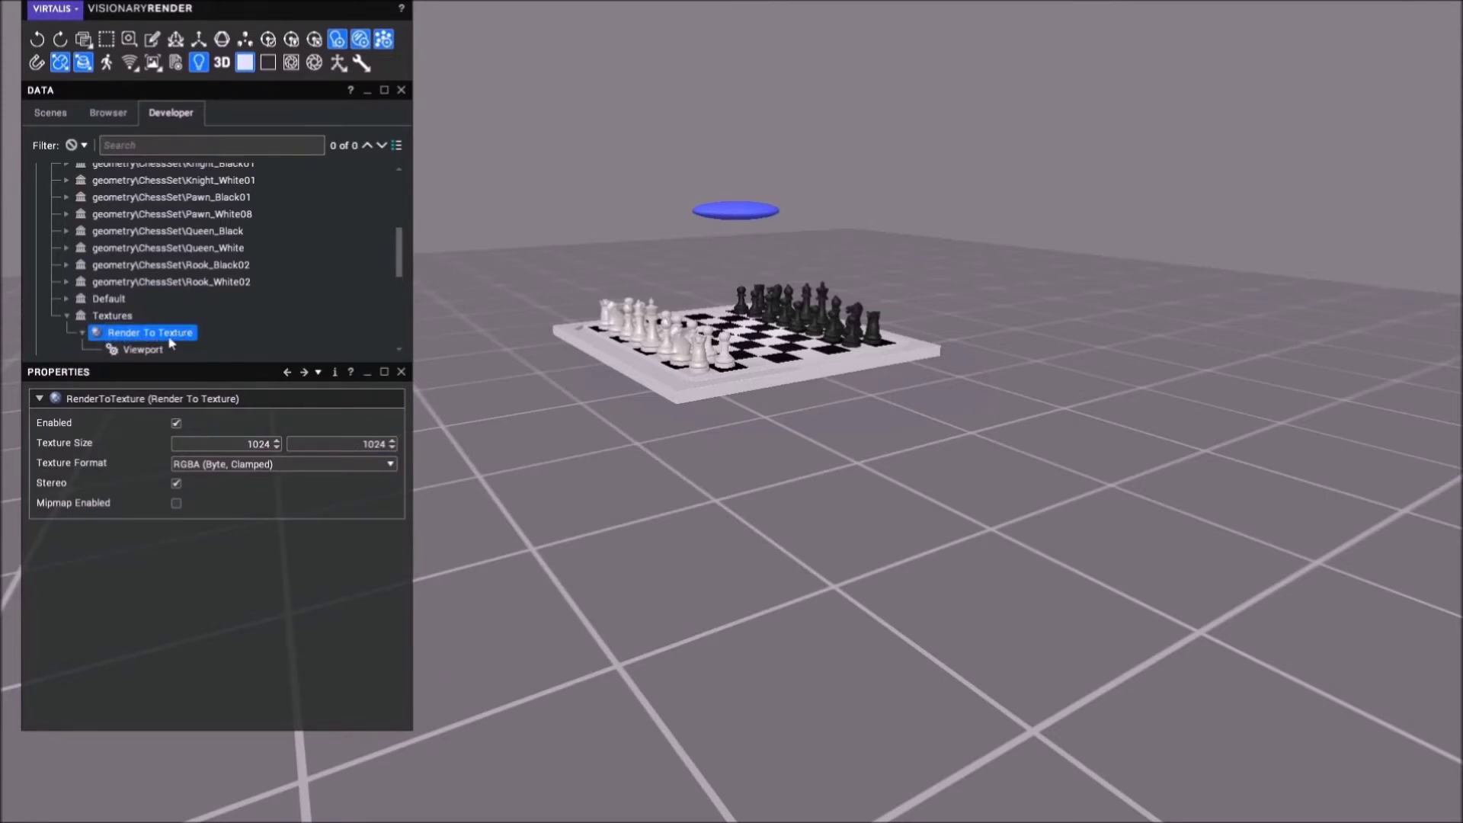
left_click(145, 350)
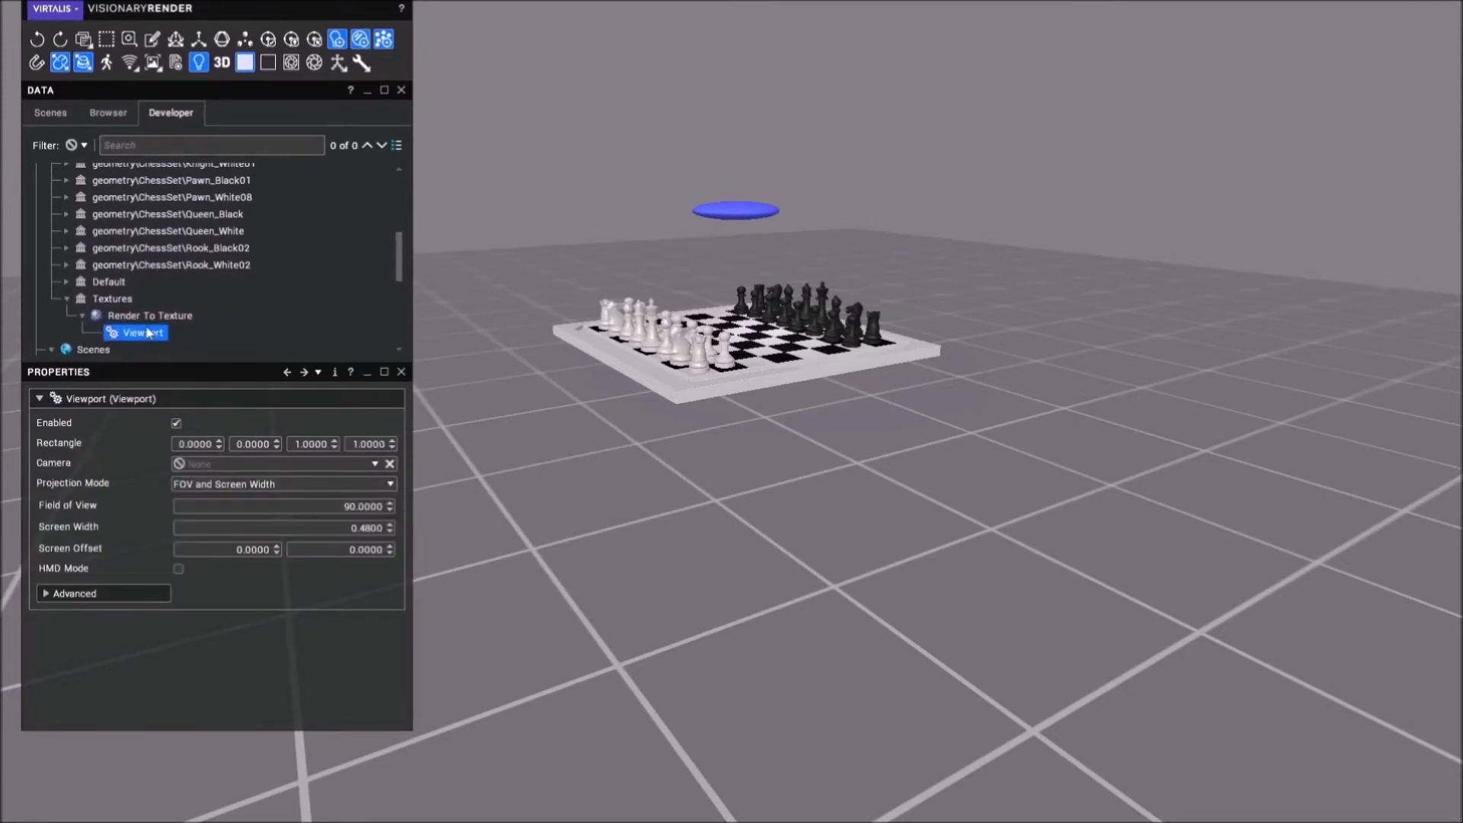
left_click_drag(398, 259, 395, 326)
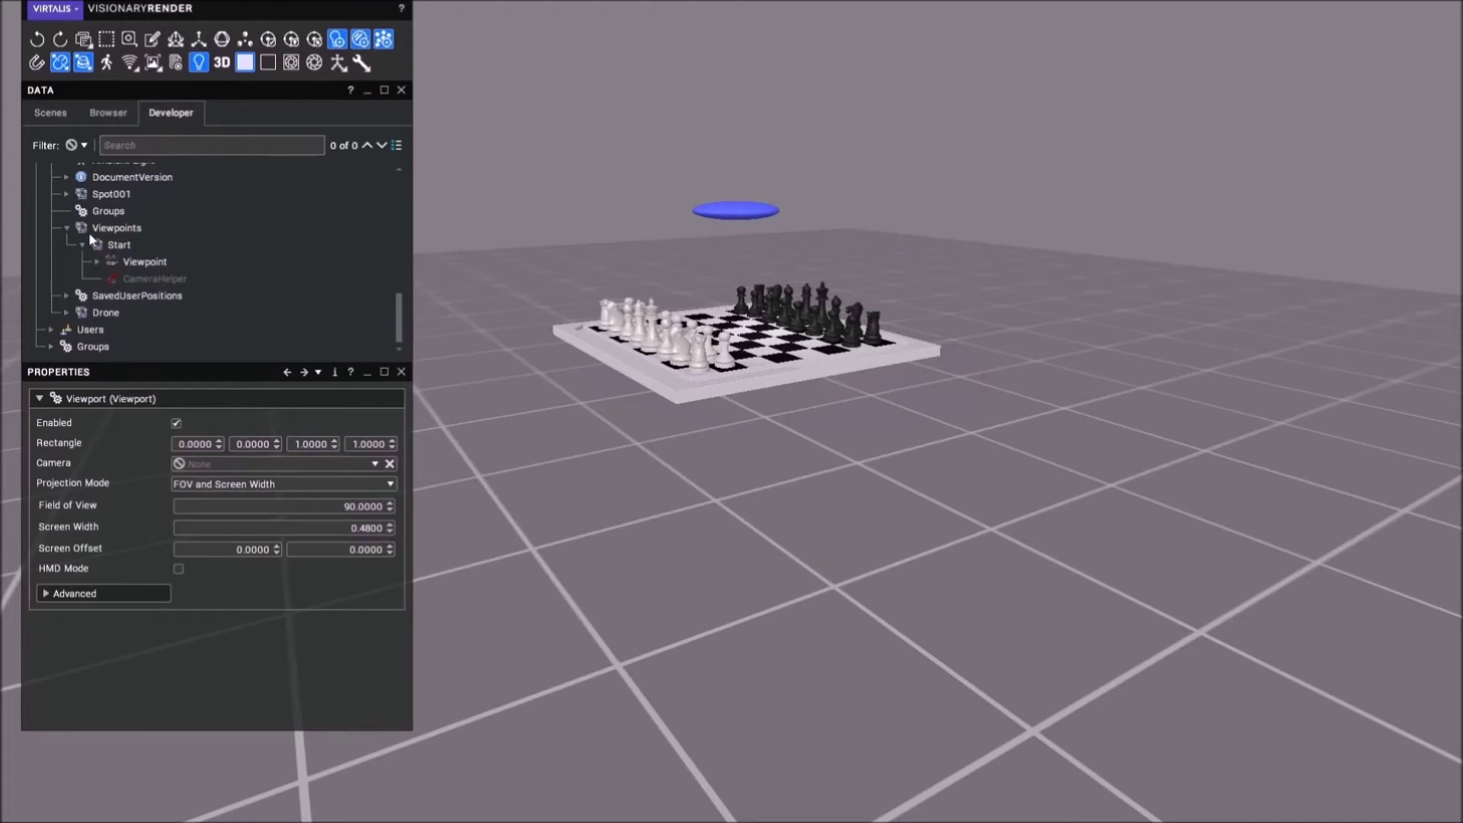
left_click(66, 312)
scroll(152, 308, "down", 1)
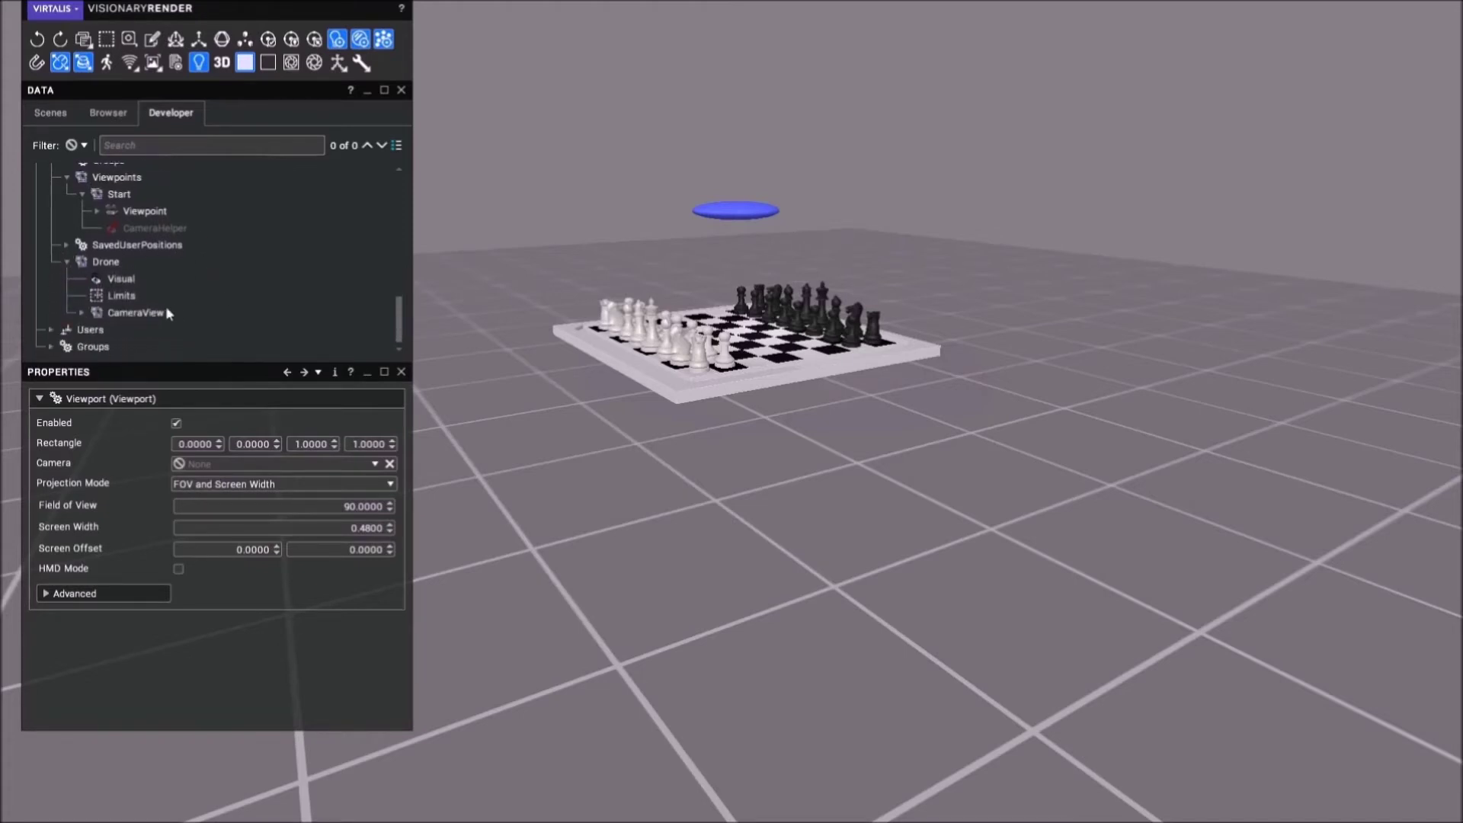
left_click(82, 312)
scroll(163, 295, "down", 1)
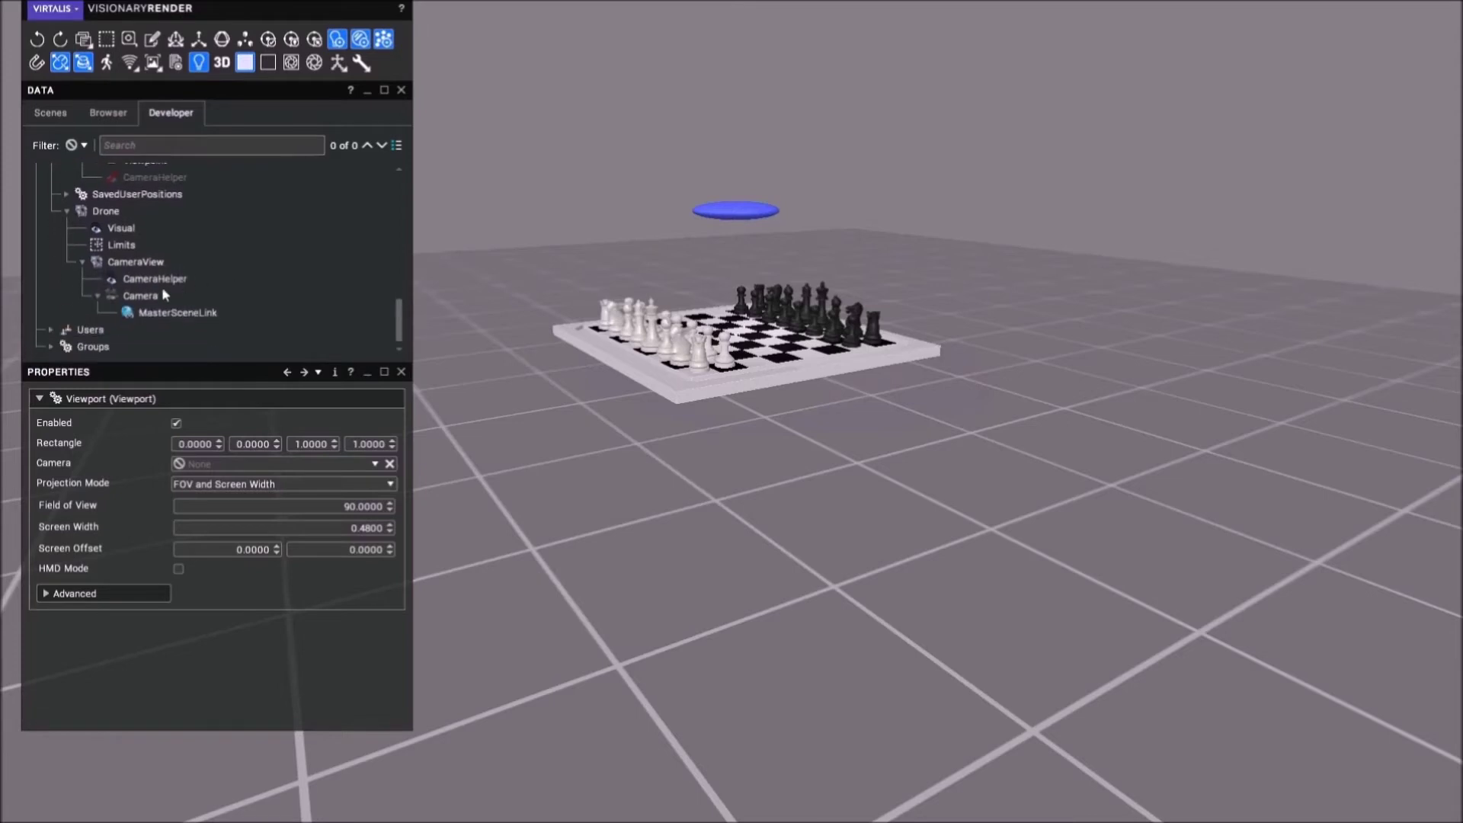
left_click_drag(140, 301, 232, 465)
- Move the CameraView assembly from the chessboard up to the underside of the drone, at about 0.024, -0.583, -0.024
mouse_move(140, 266)
left_click(163, 279)
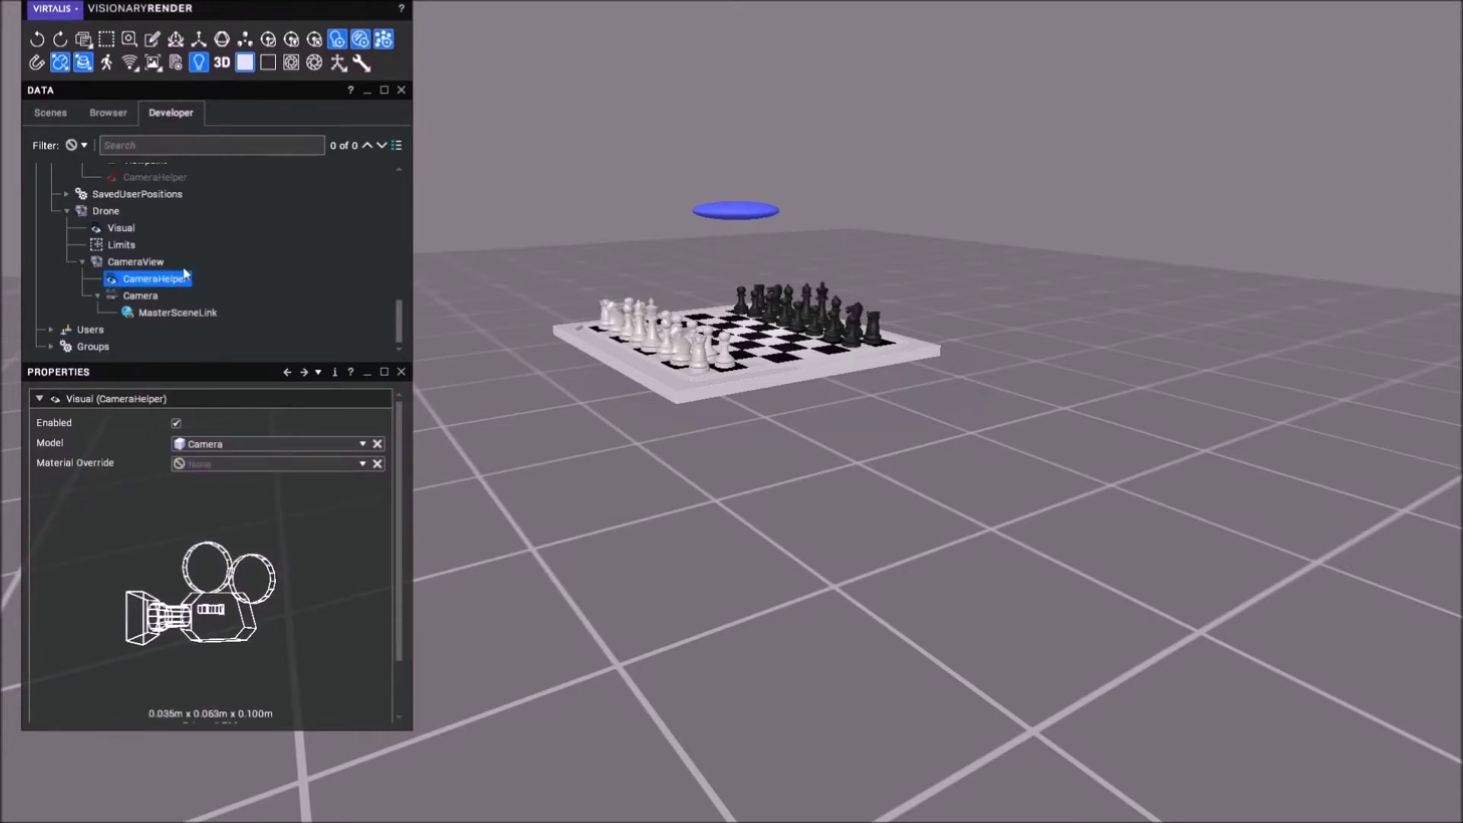
right_click(131, 280)
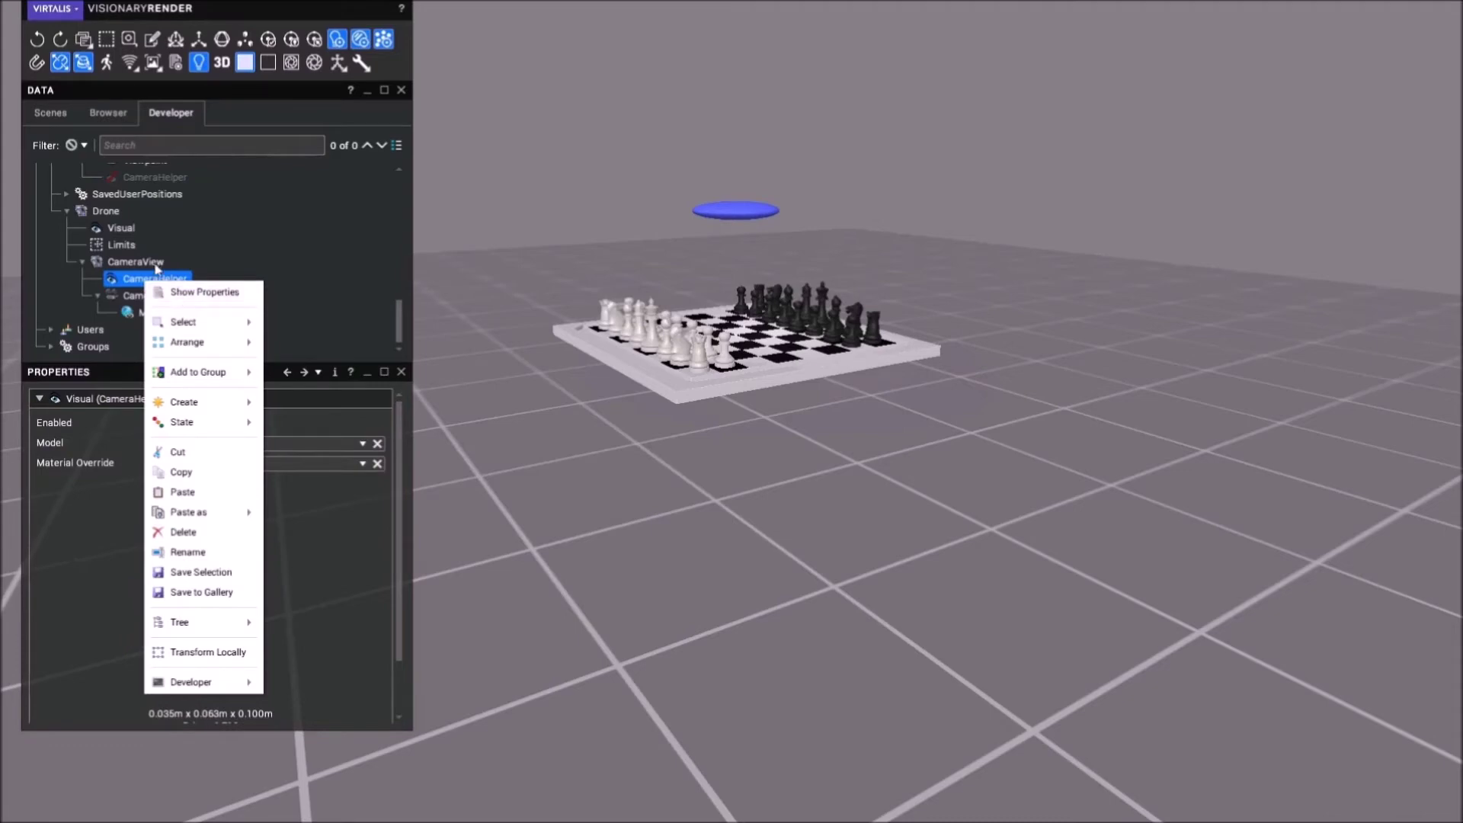
right_click(156, 264)
left_click(191, 304)
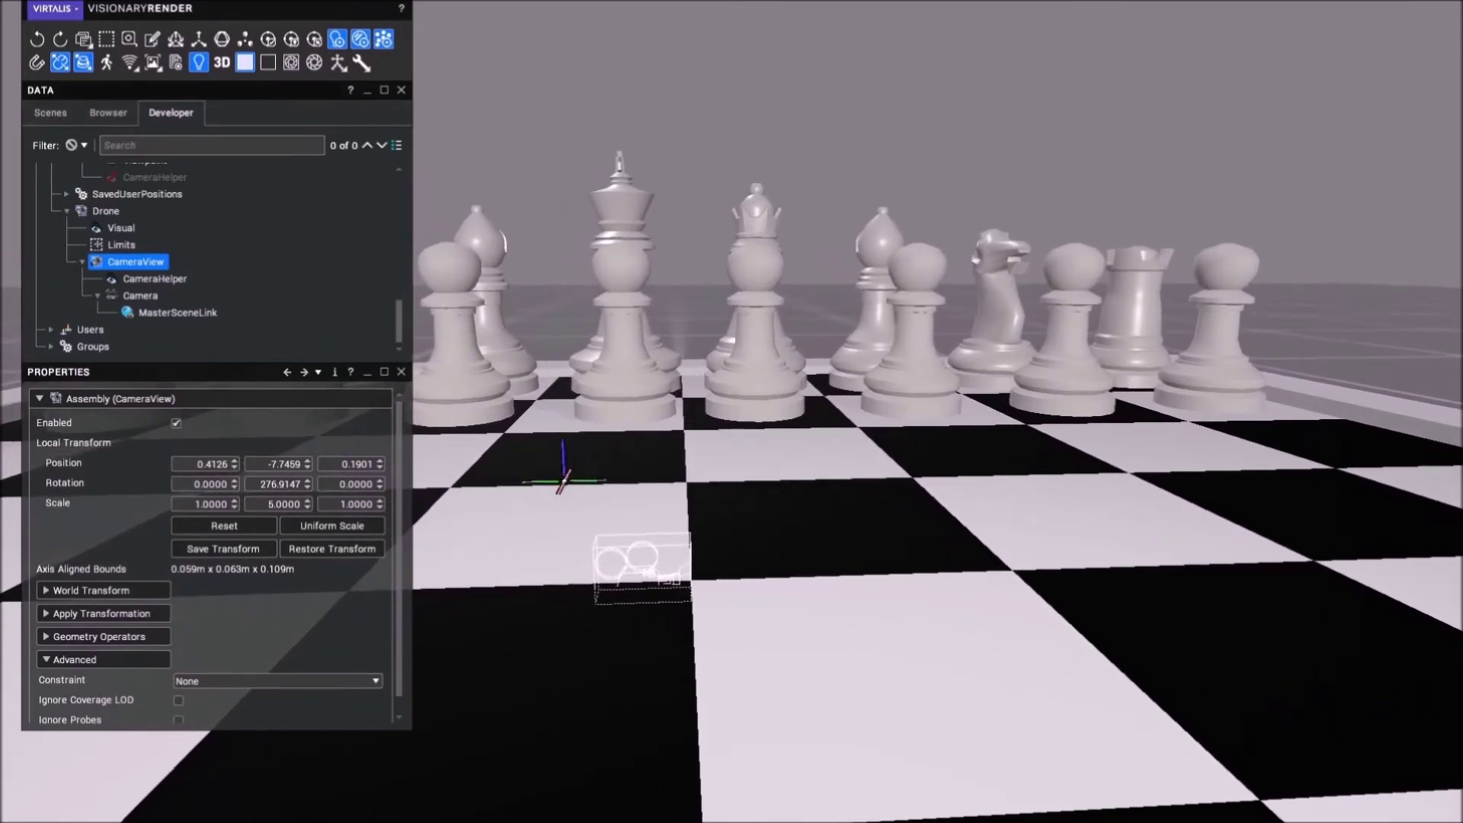
left_click_drag(581, 484, 602, 6)
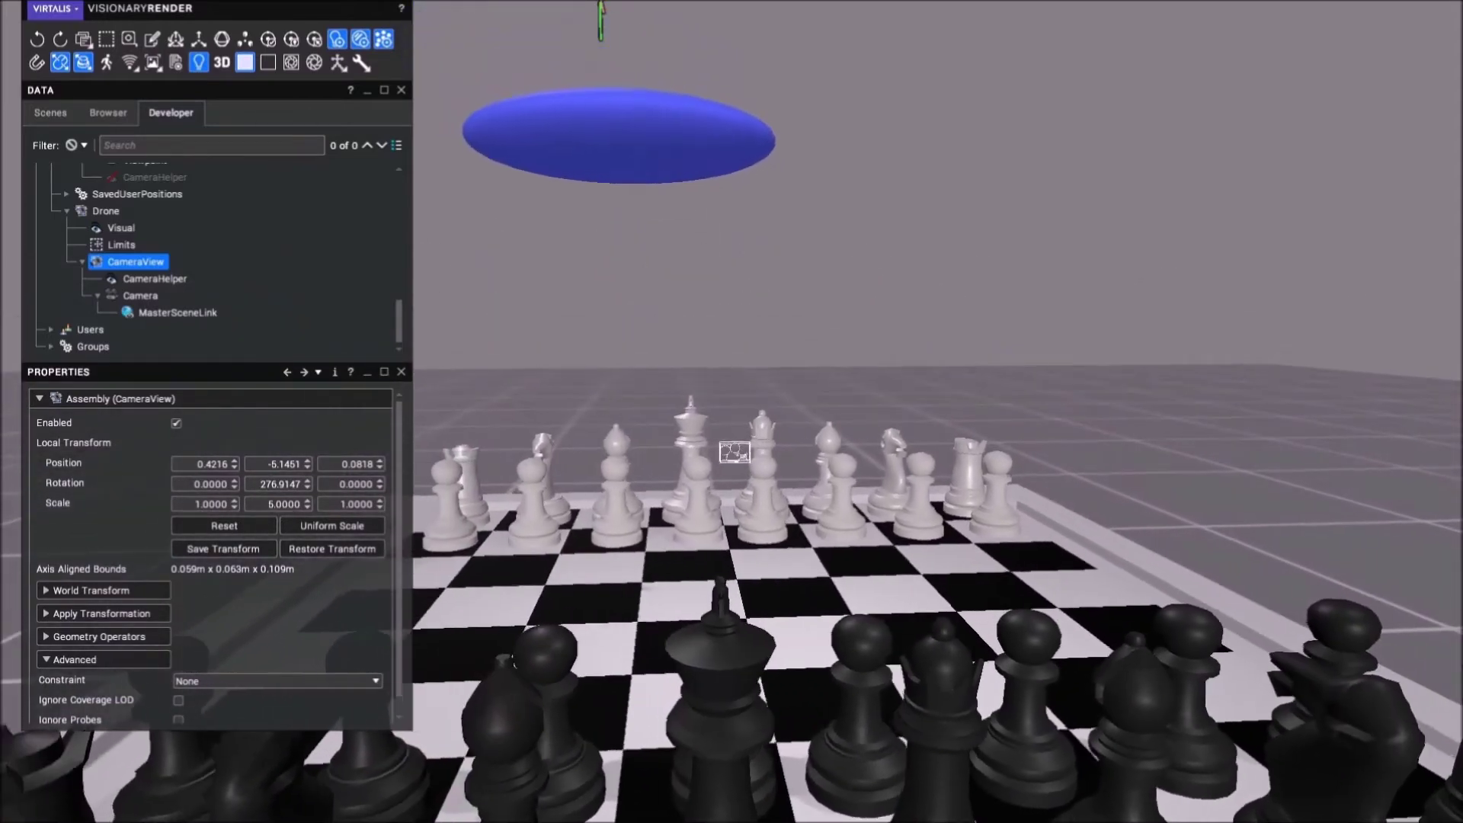
left_click_drag(601, 11, 560, 44)
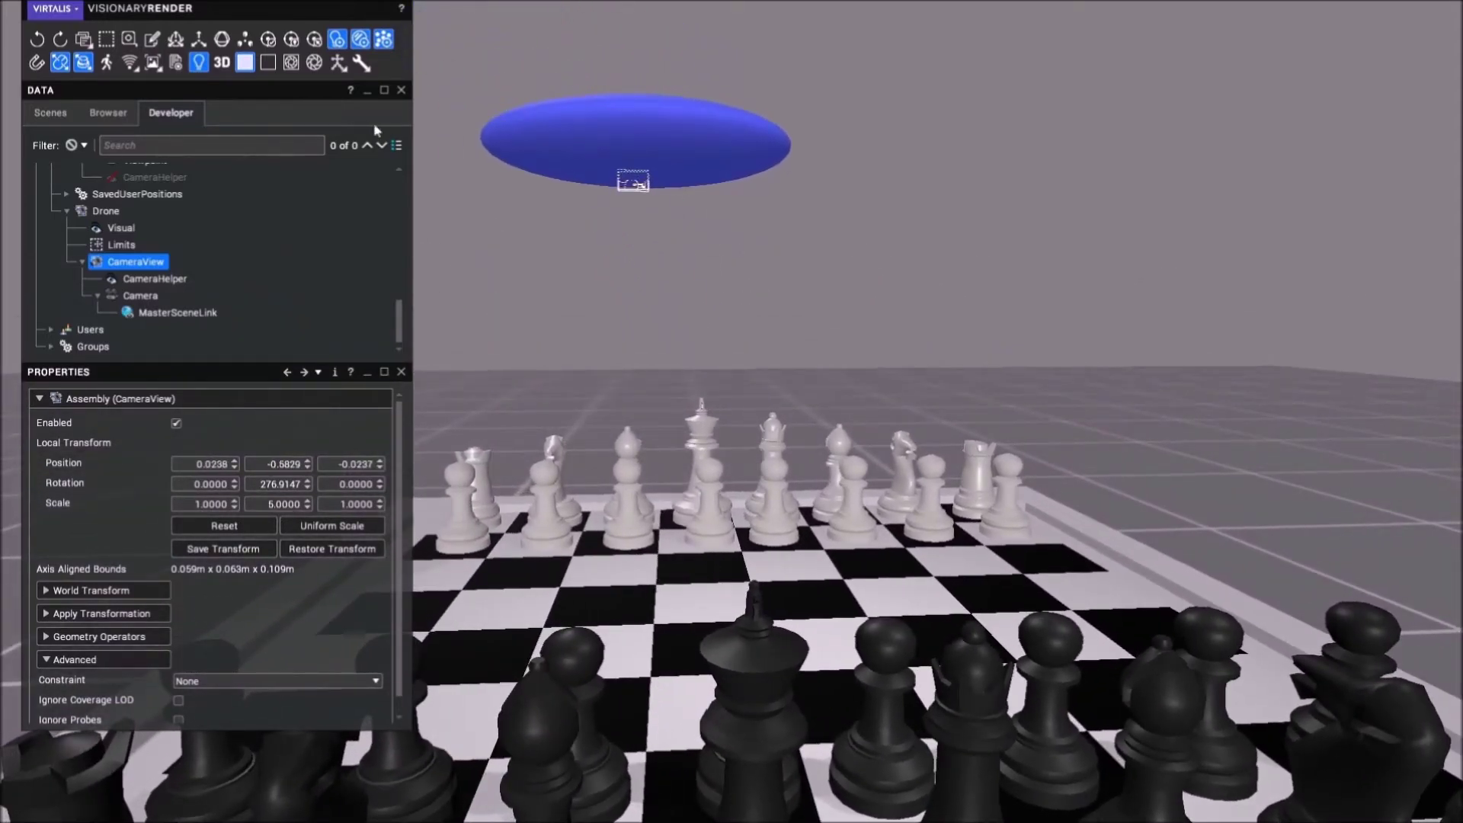
- Rotate CameraView to 270, 0, 276.9147 so its camera points down, and reposition it beneath the drone at about 0.037, -0.663, -0.020
left_click(221, 39)
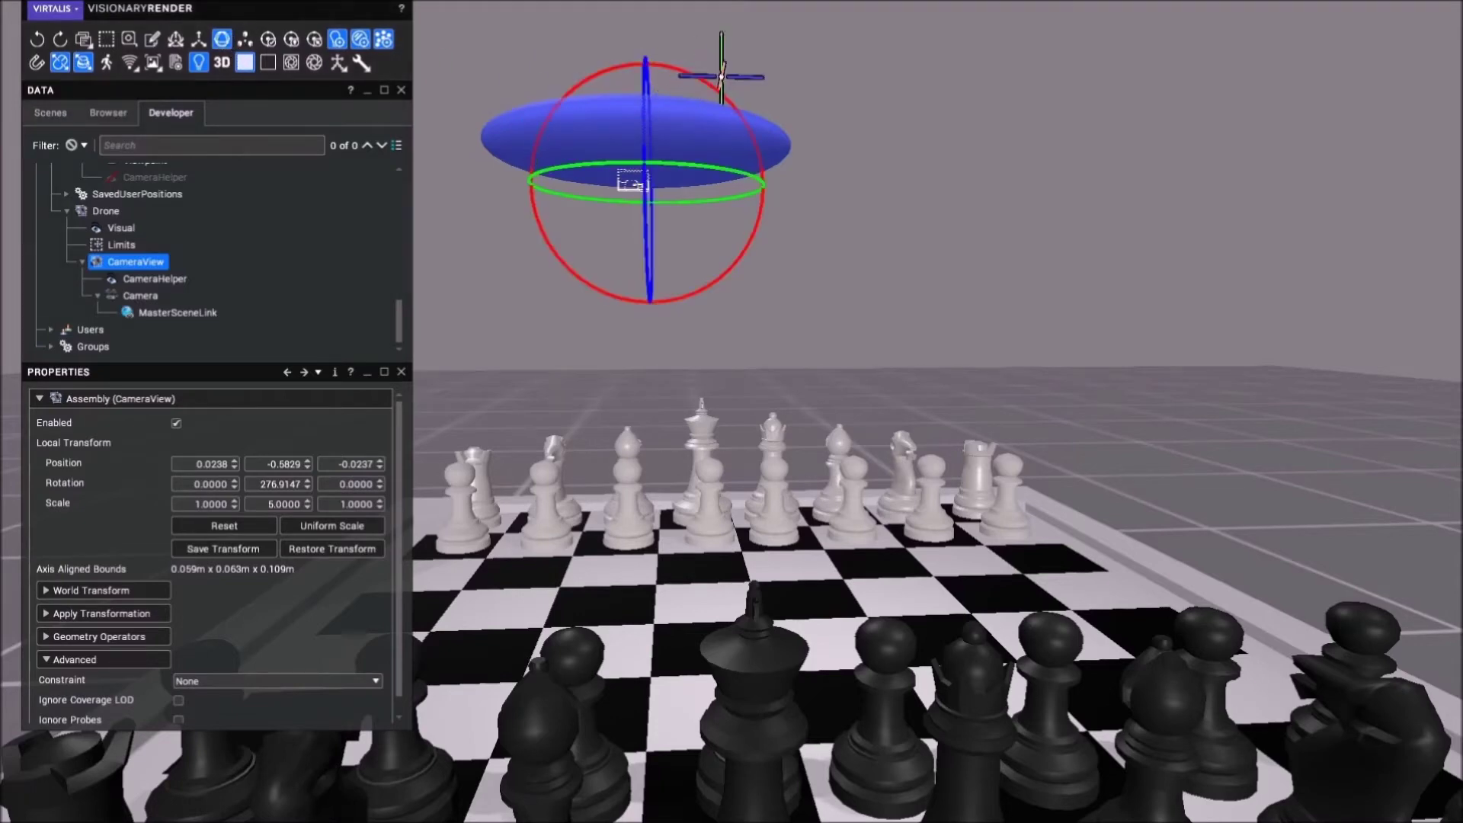
left_click_drag(714, 86, 745, 265)
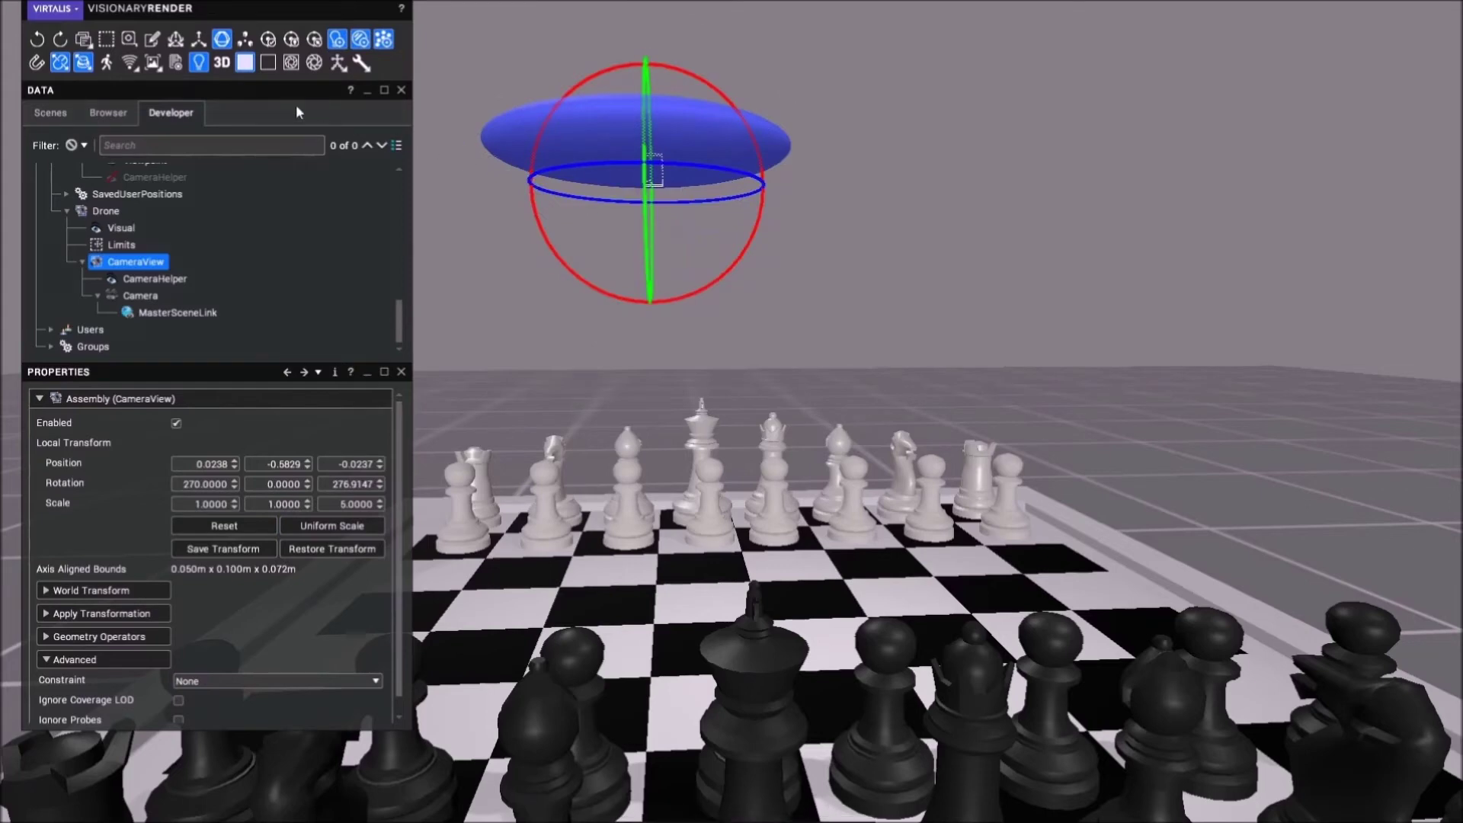
left_click(198, 39)
left_click_drag(653, 177, 627, 194)
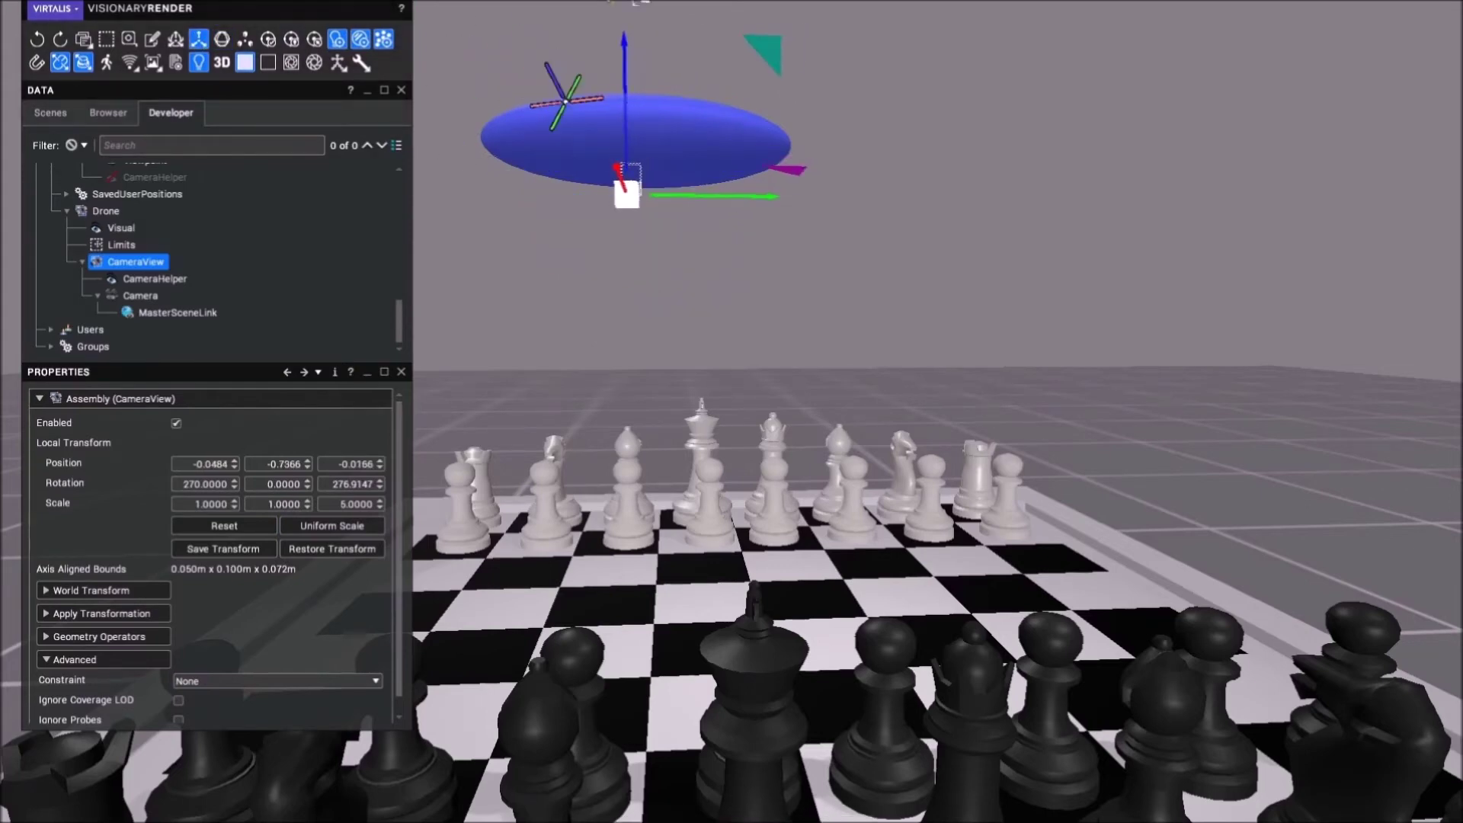
left_click(199, 42)
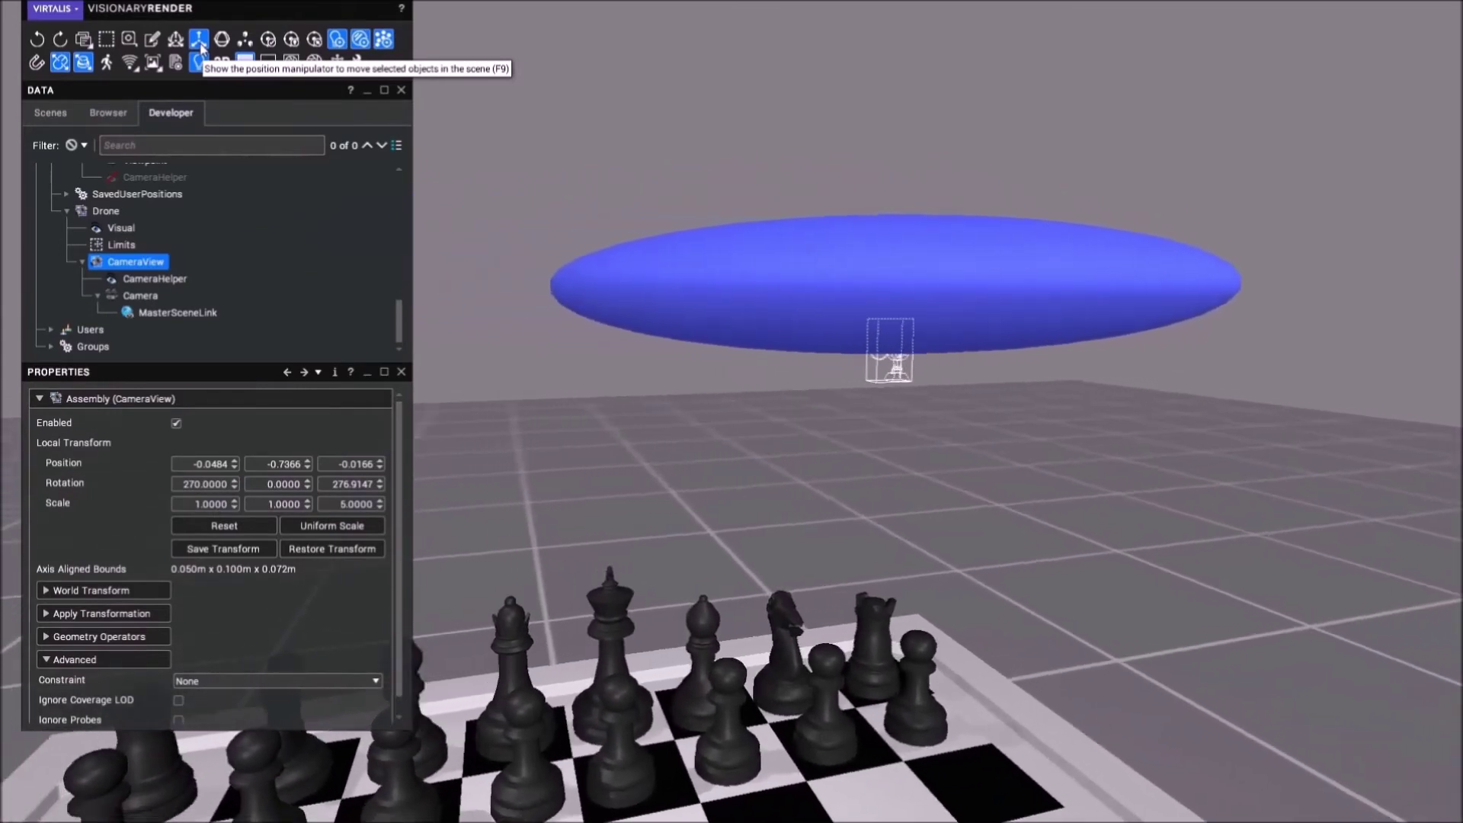
left_click(198, 39)
left_click_drag(572, 195, 519, 192)
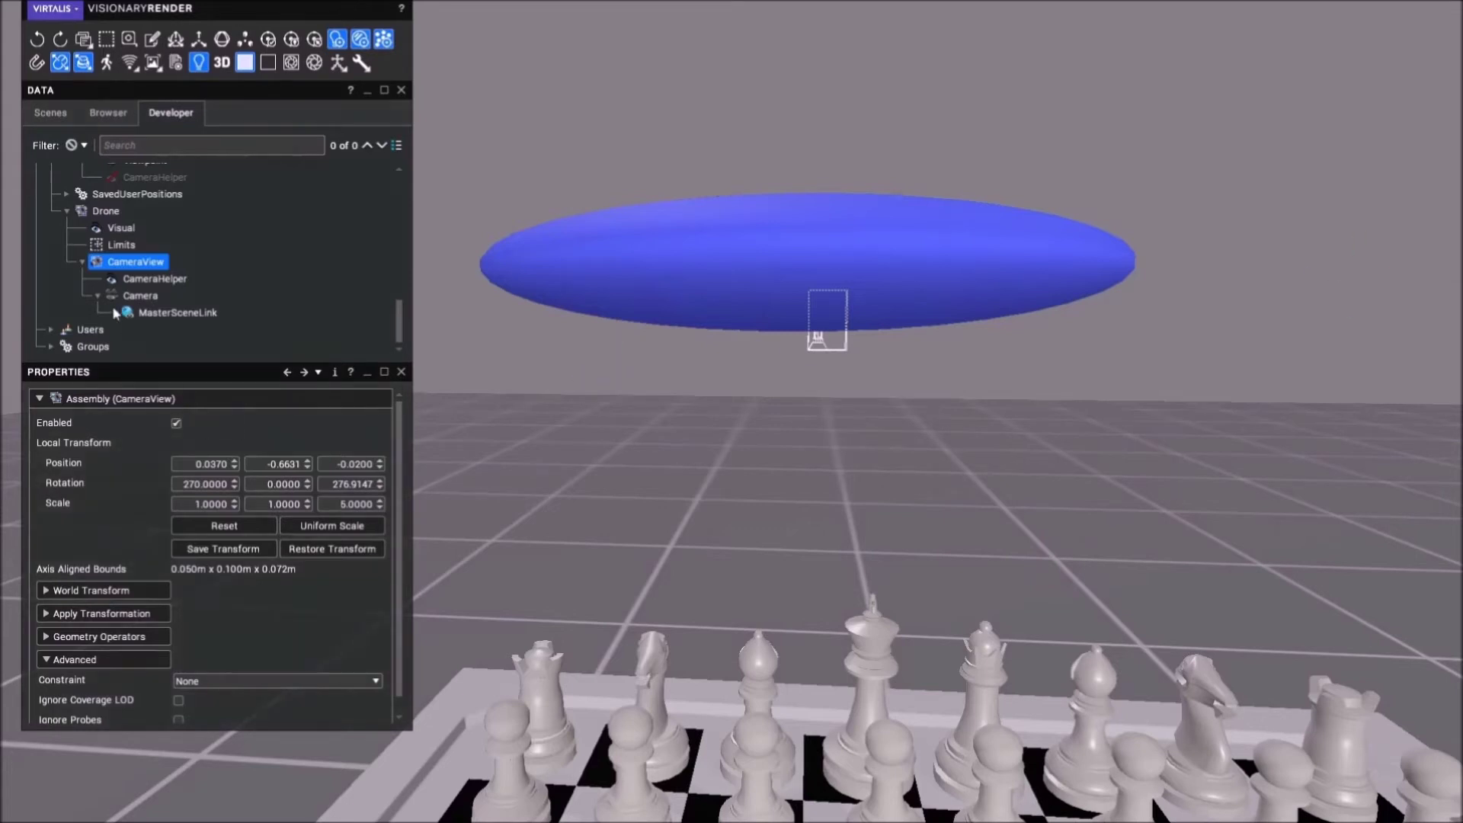
- Create a Billboard under Scenes and name it CameraMonitor
left_click(81, 261)
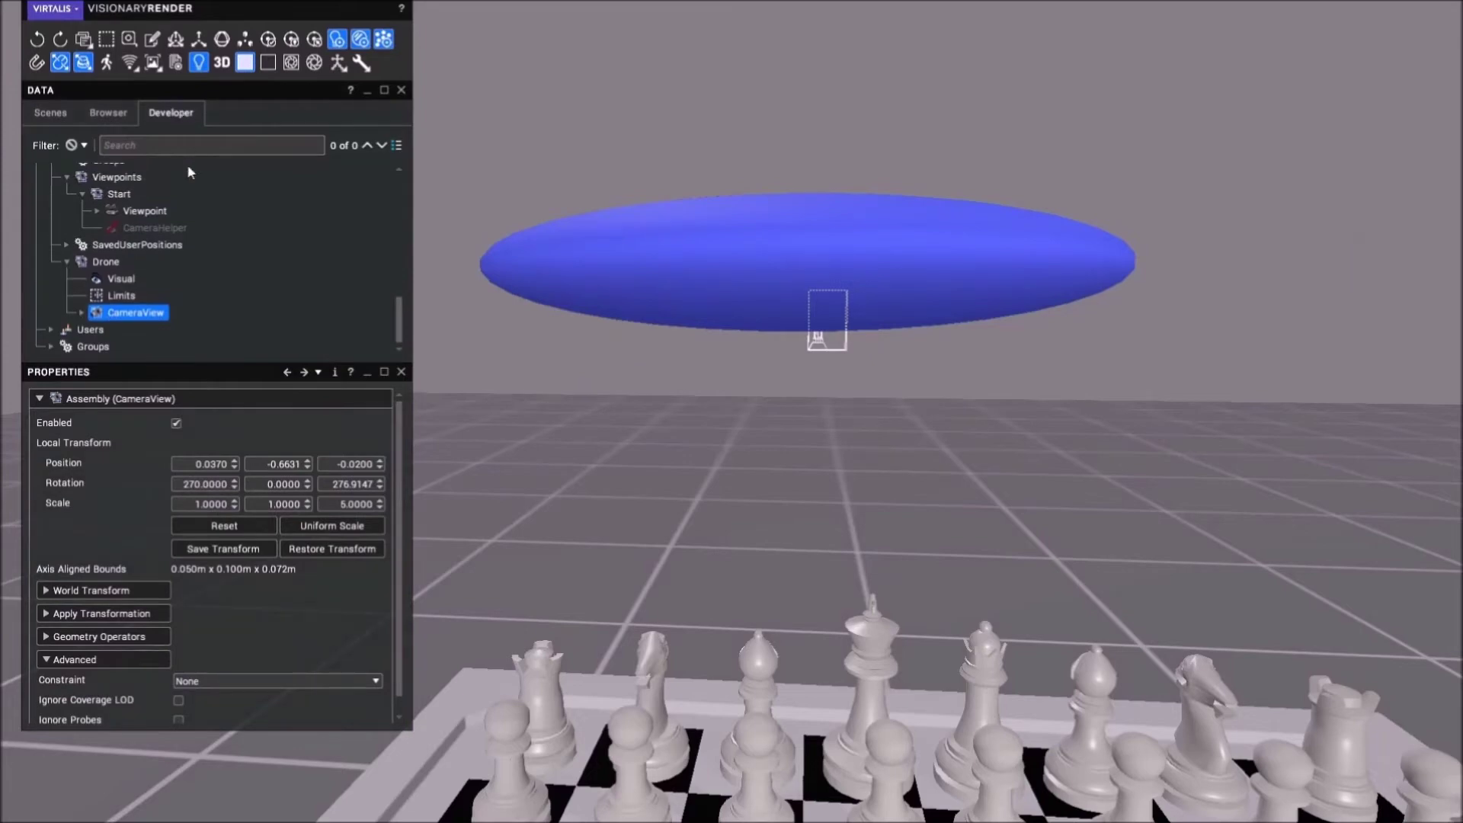
left_click(68, 262)
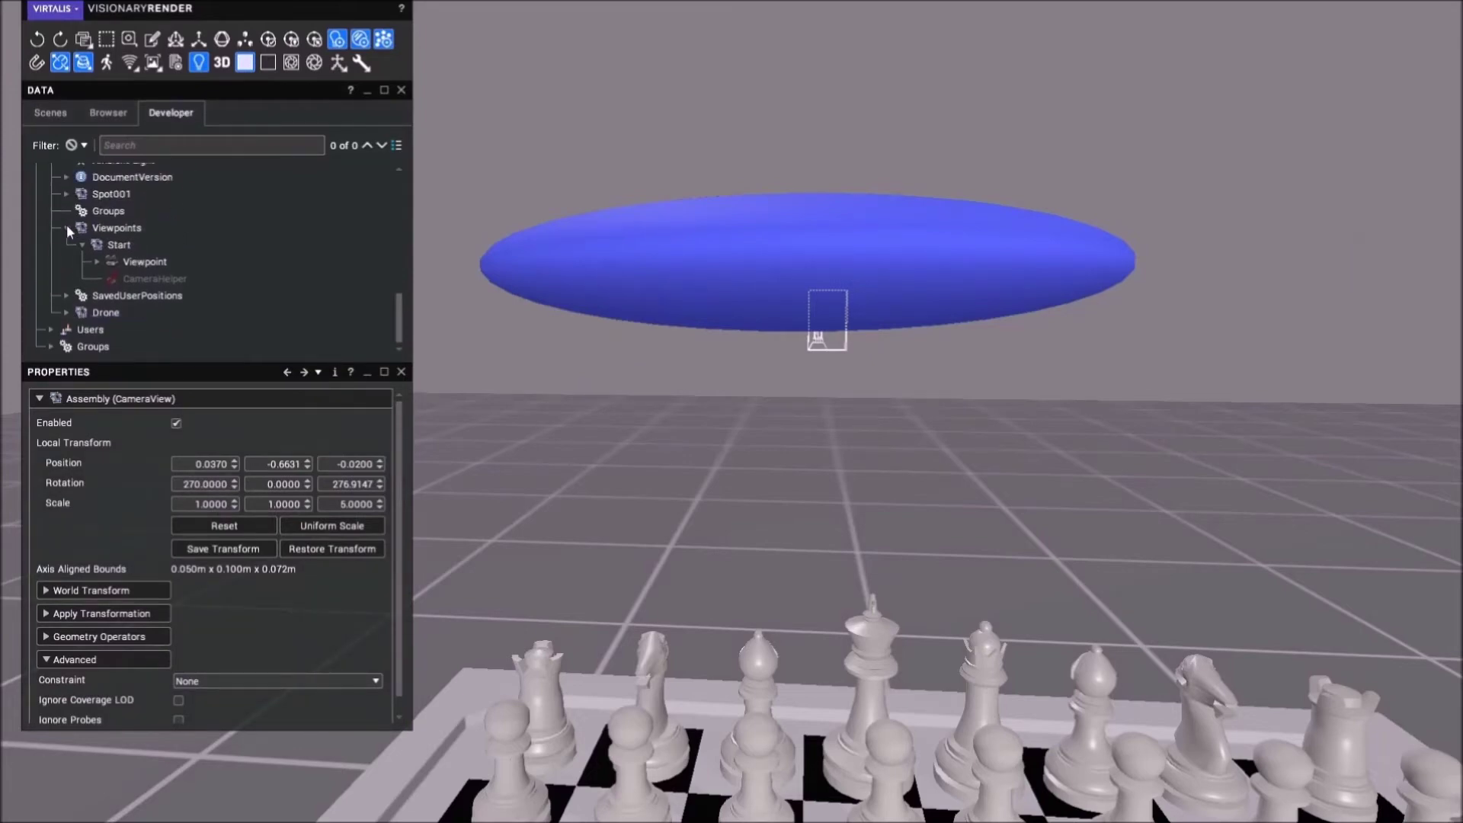
left_click(68, 228)
scroll(218, 252, "up", 4)
scroll(103, 223, "down", 3)
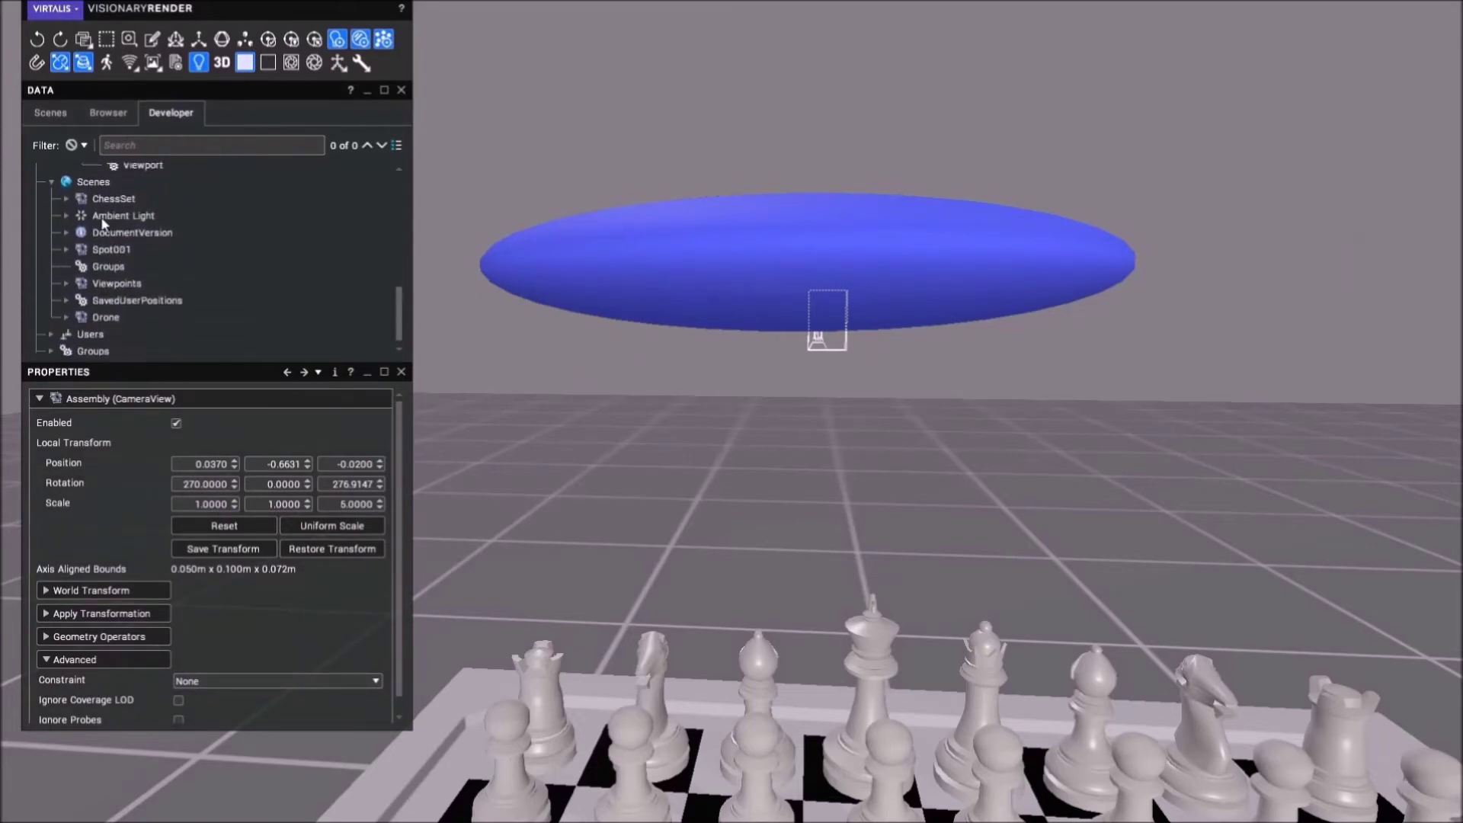
right_click(84, 174)
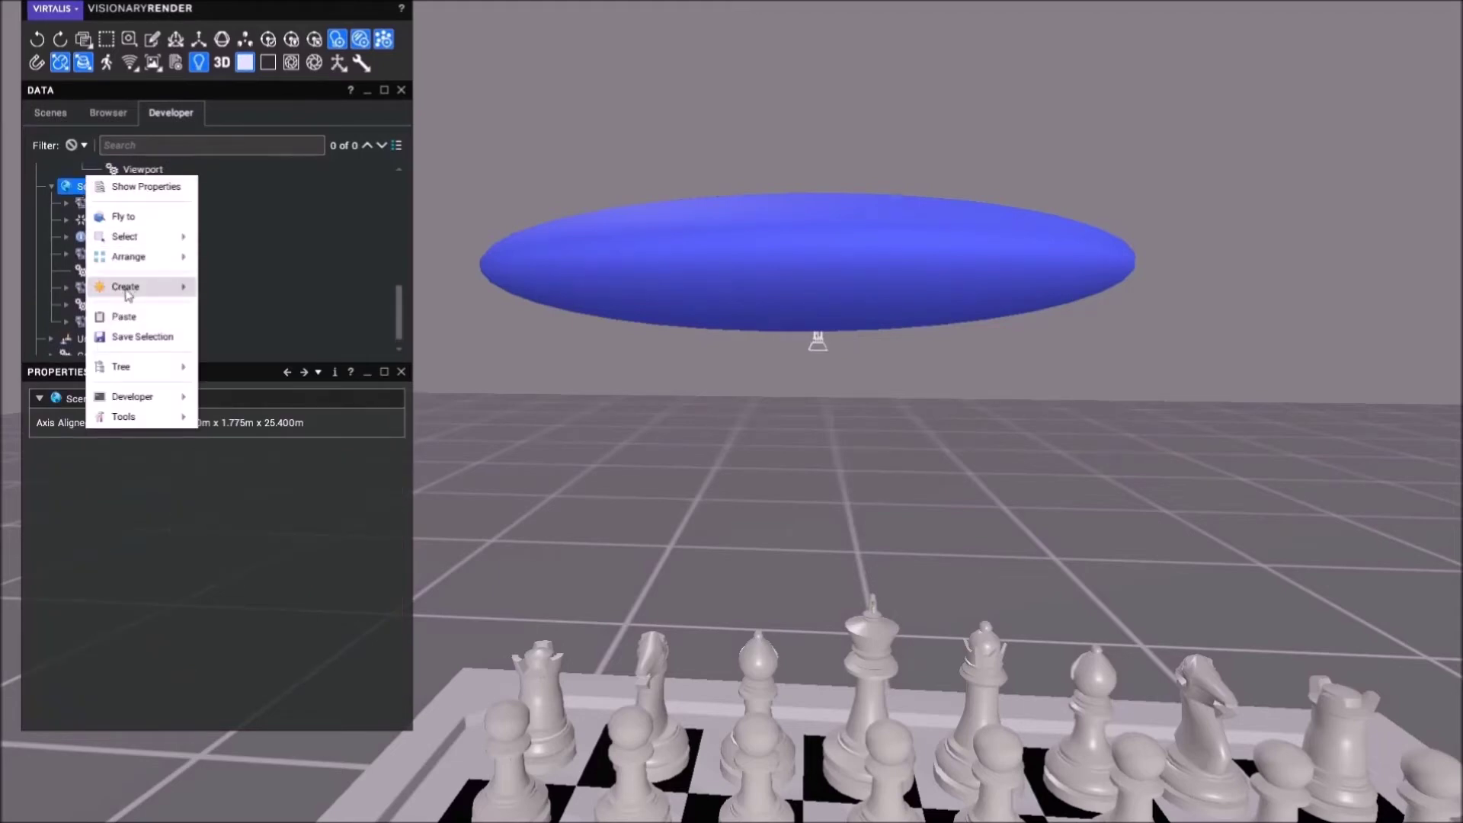
mouse_move(127, 296)
mouse_move(263, 771)
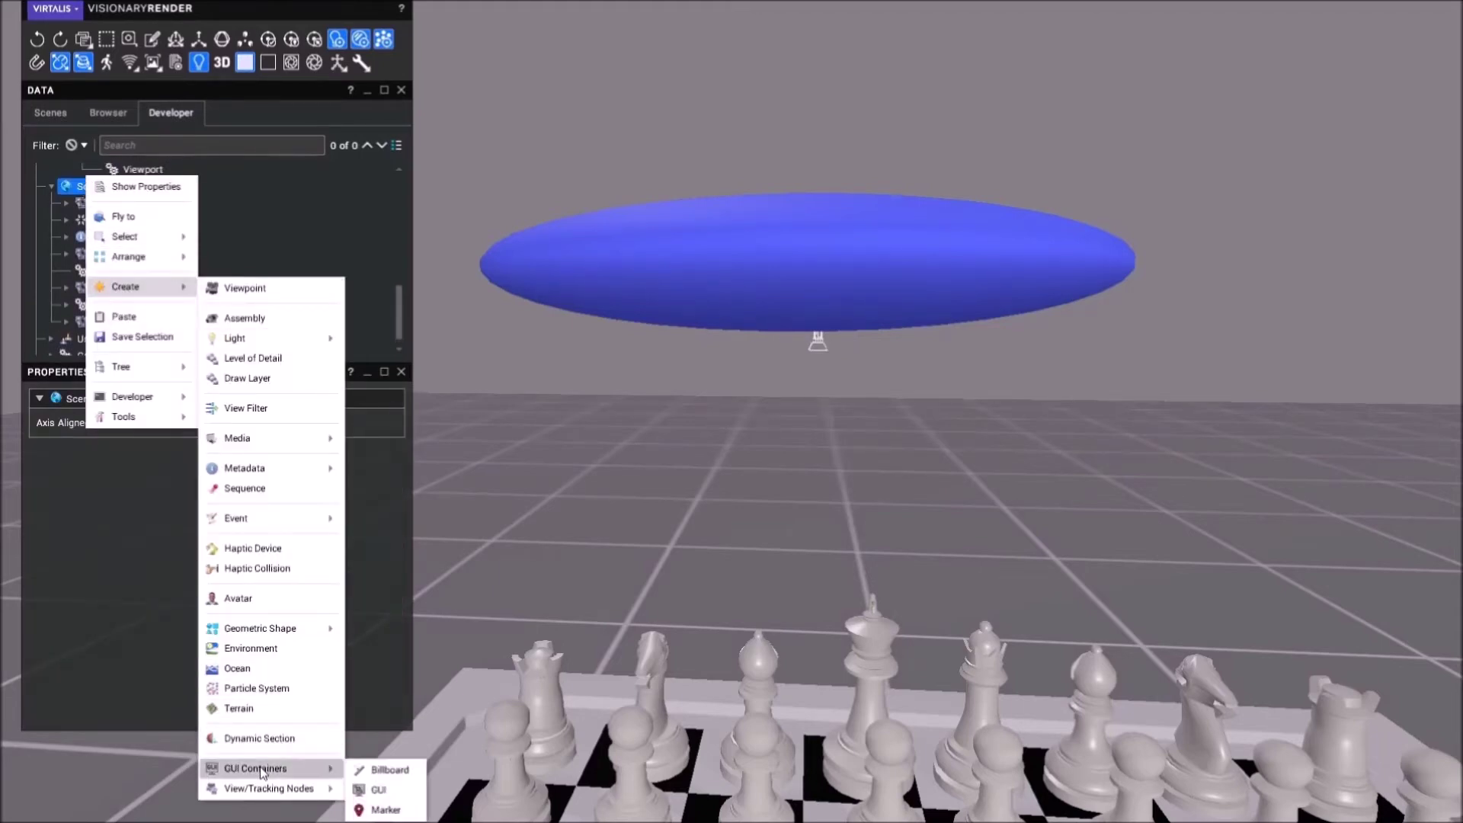
left_click(388, 770)
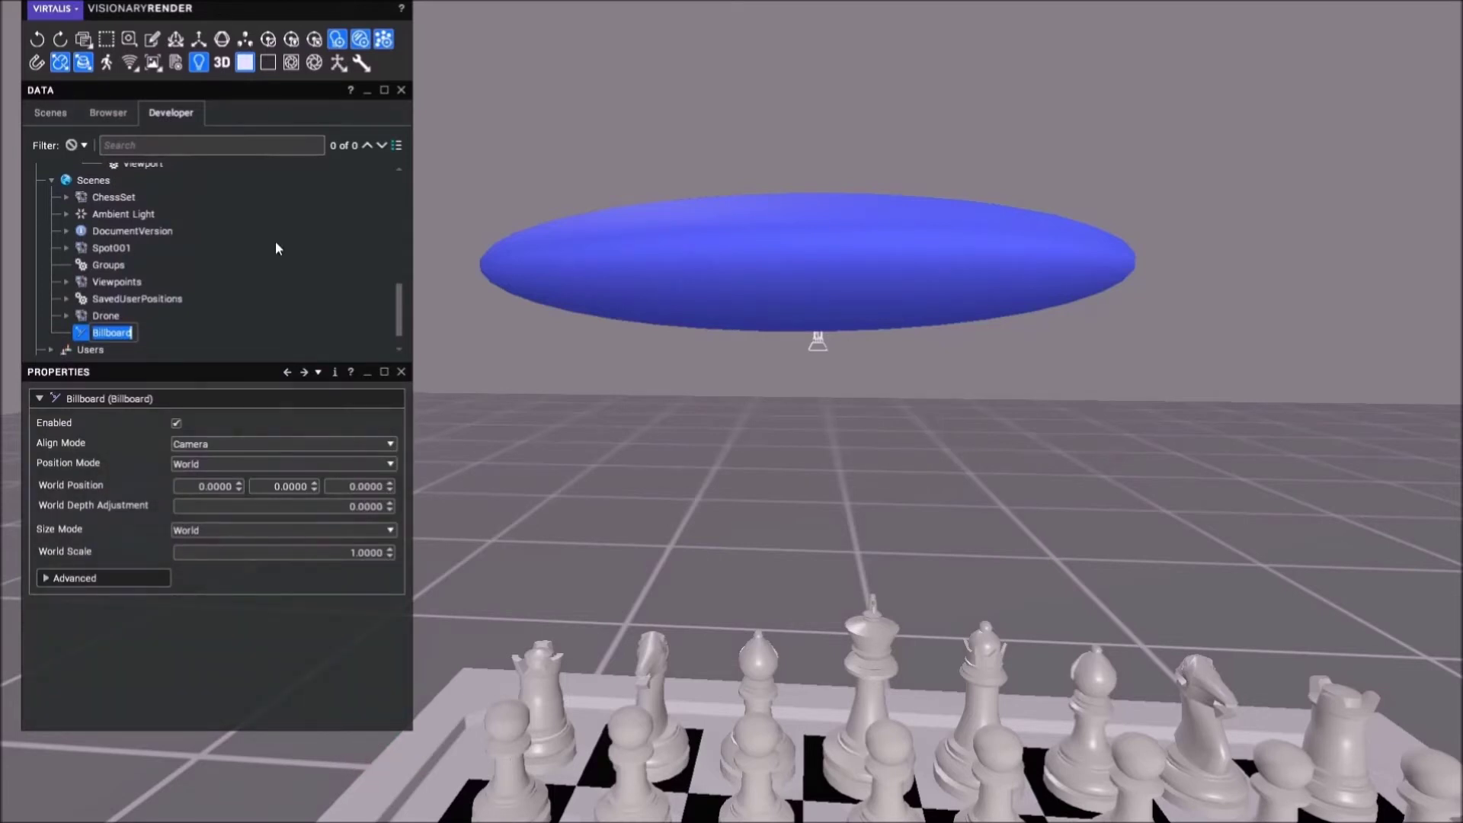
type("CameraMonitor")
key("Return")
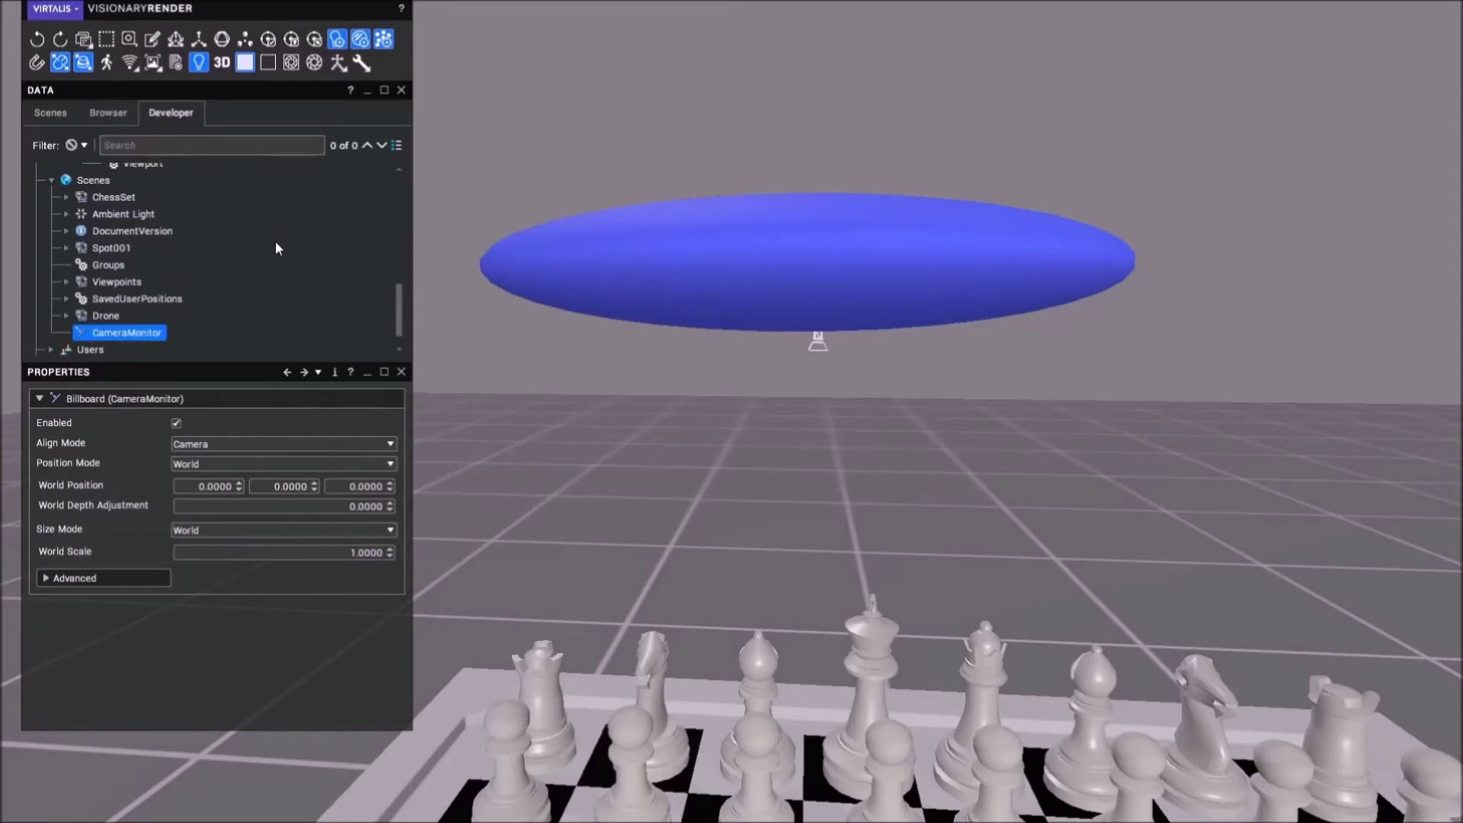
- Set the CameraMonitor billboard's align mode and position mode to Screen and its size mode to View
left_click(228, 442)
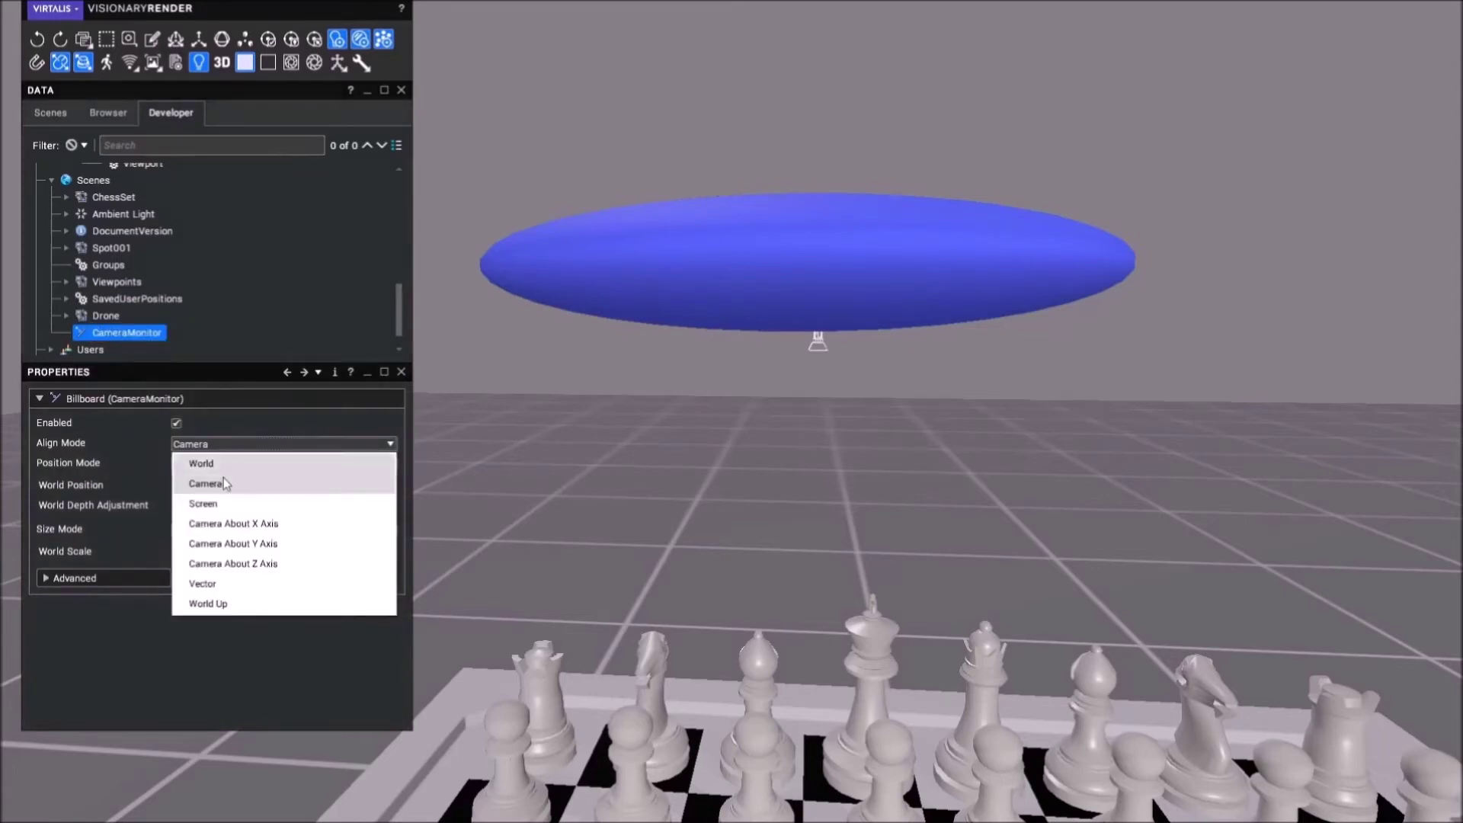
left_click(223, 502)
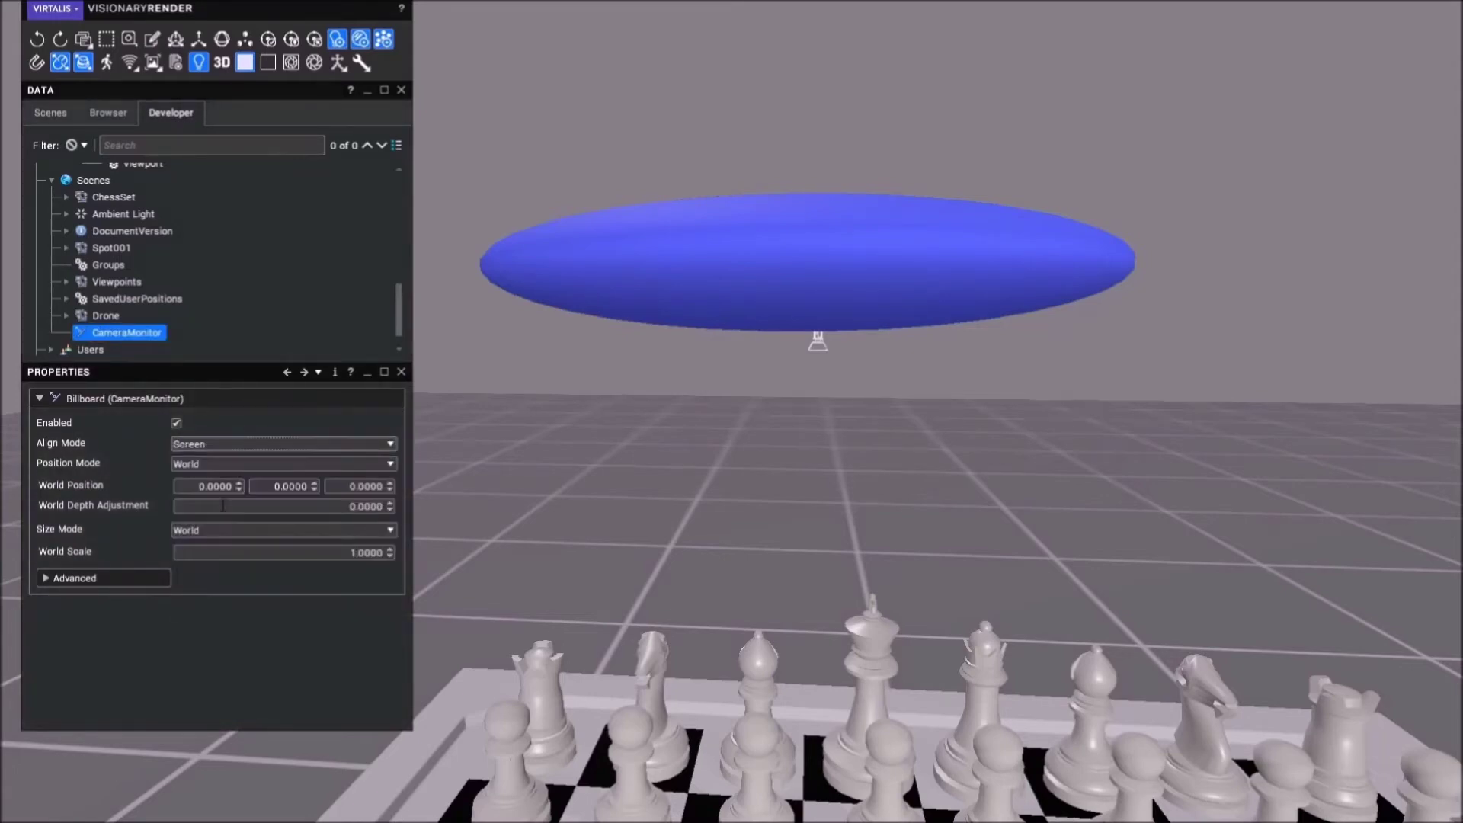
left_click(212, 466)
left_click(181, 522)
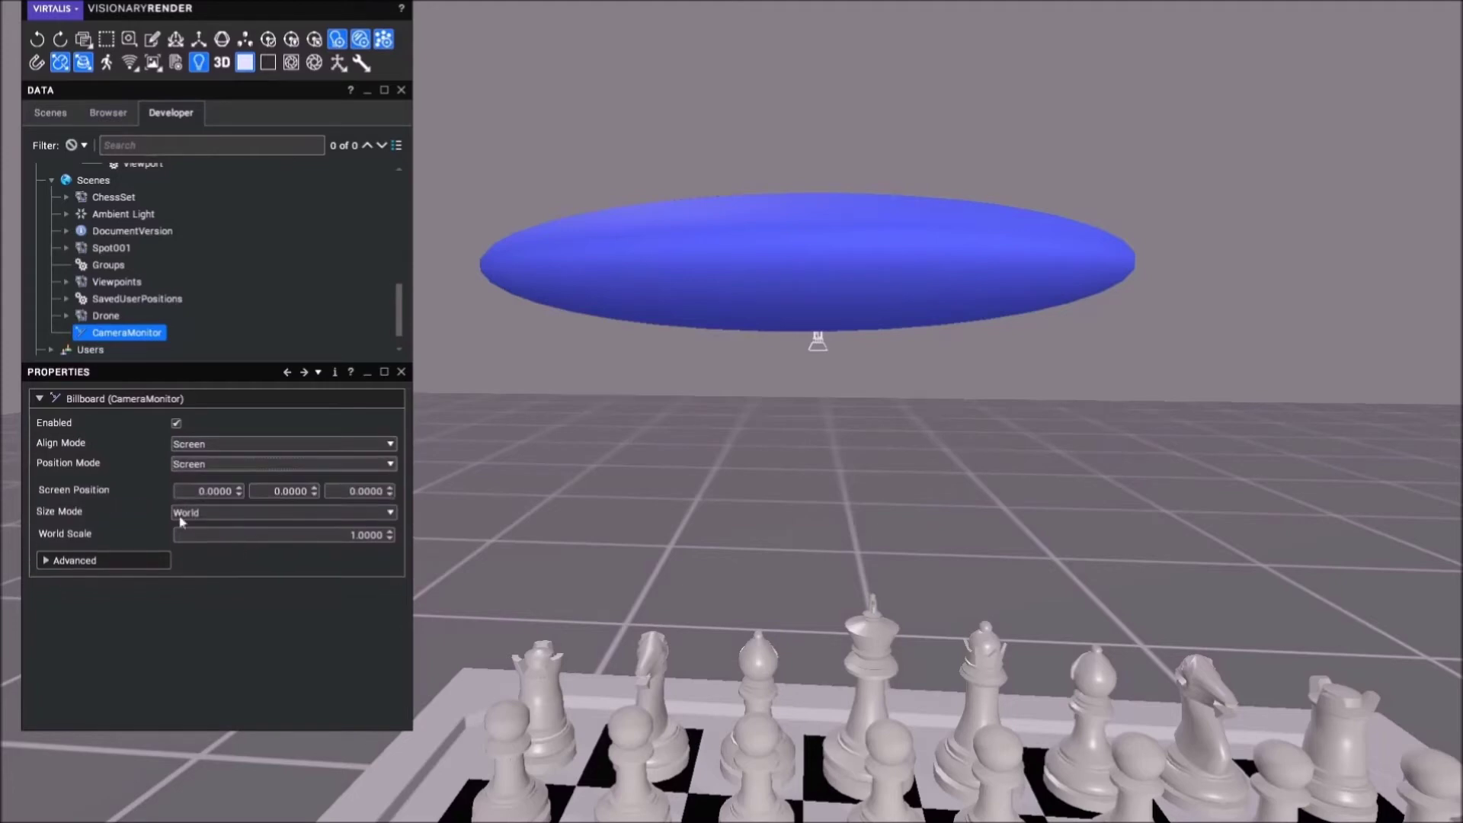
left_click(186, 512)
left_click(188, 545)
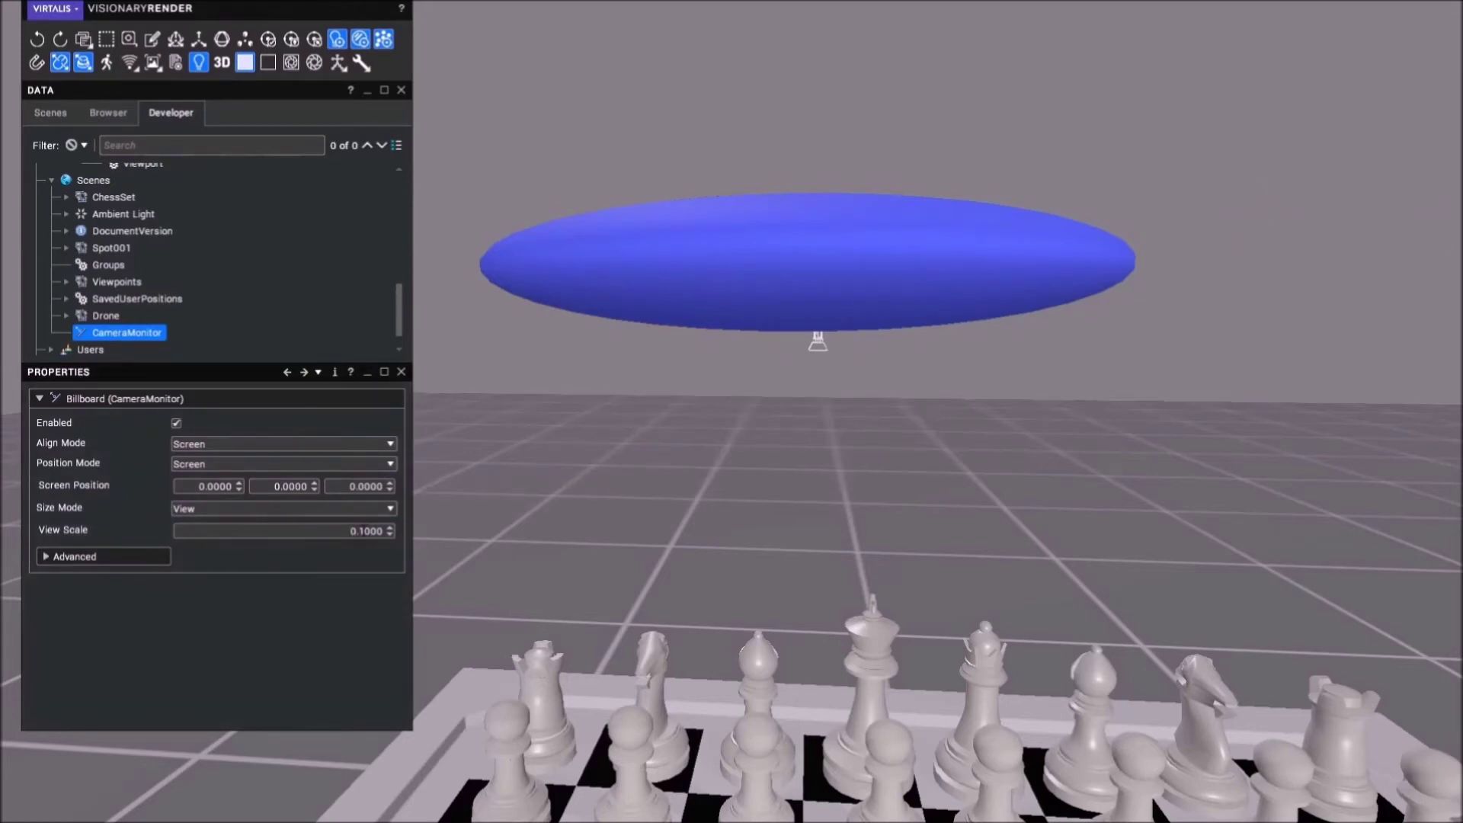
- Create a GUI container inside the CameraMonitor billboard
right_click(143, 341)
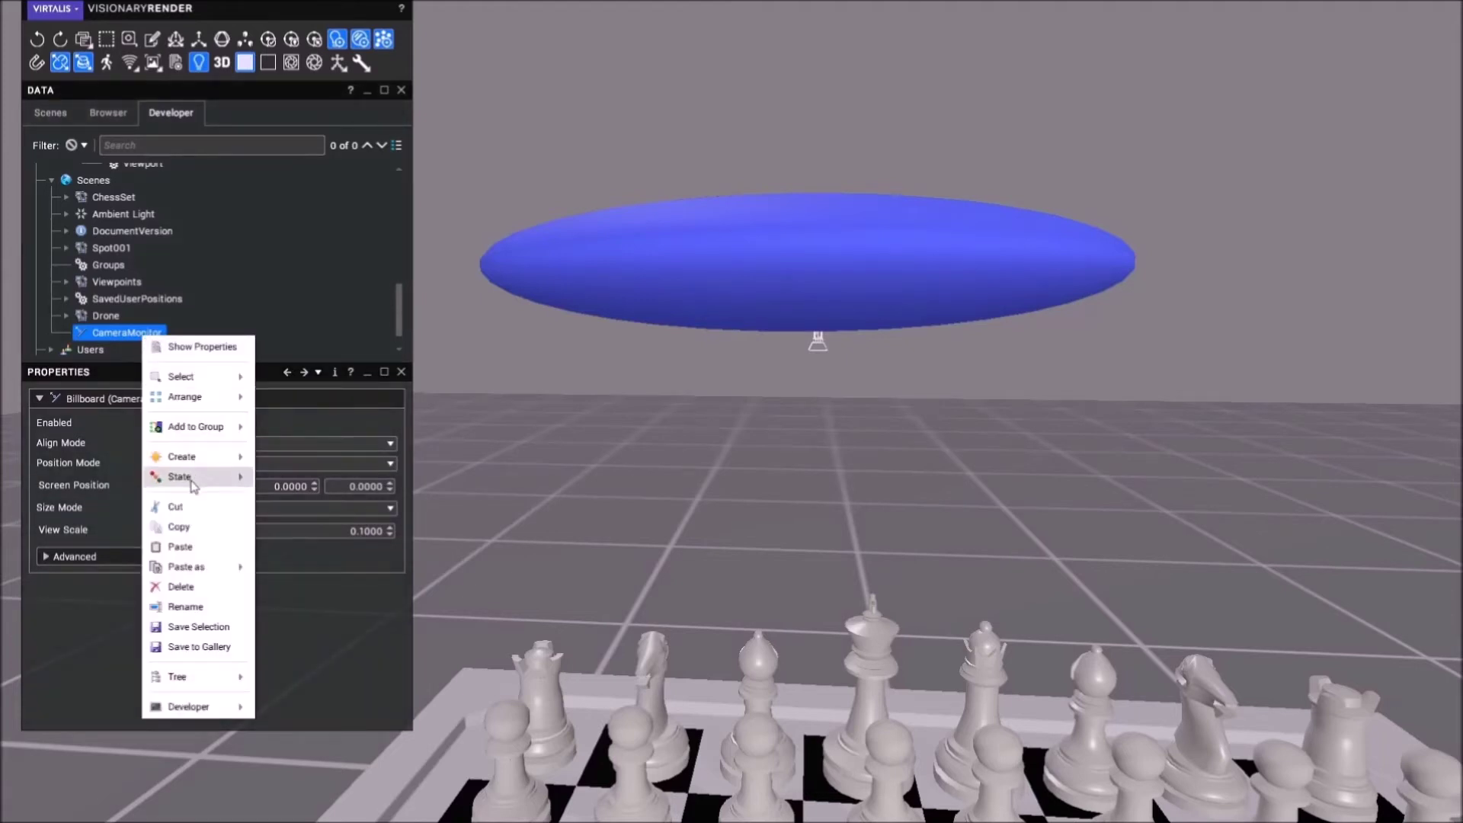
mouse_move(199, 456)
mouse_move(328, 548)
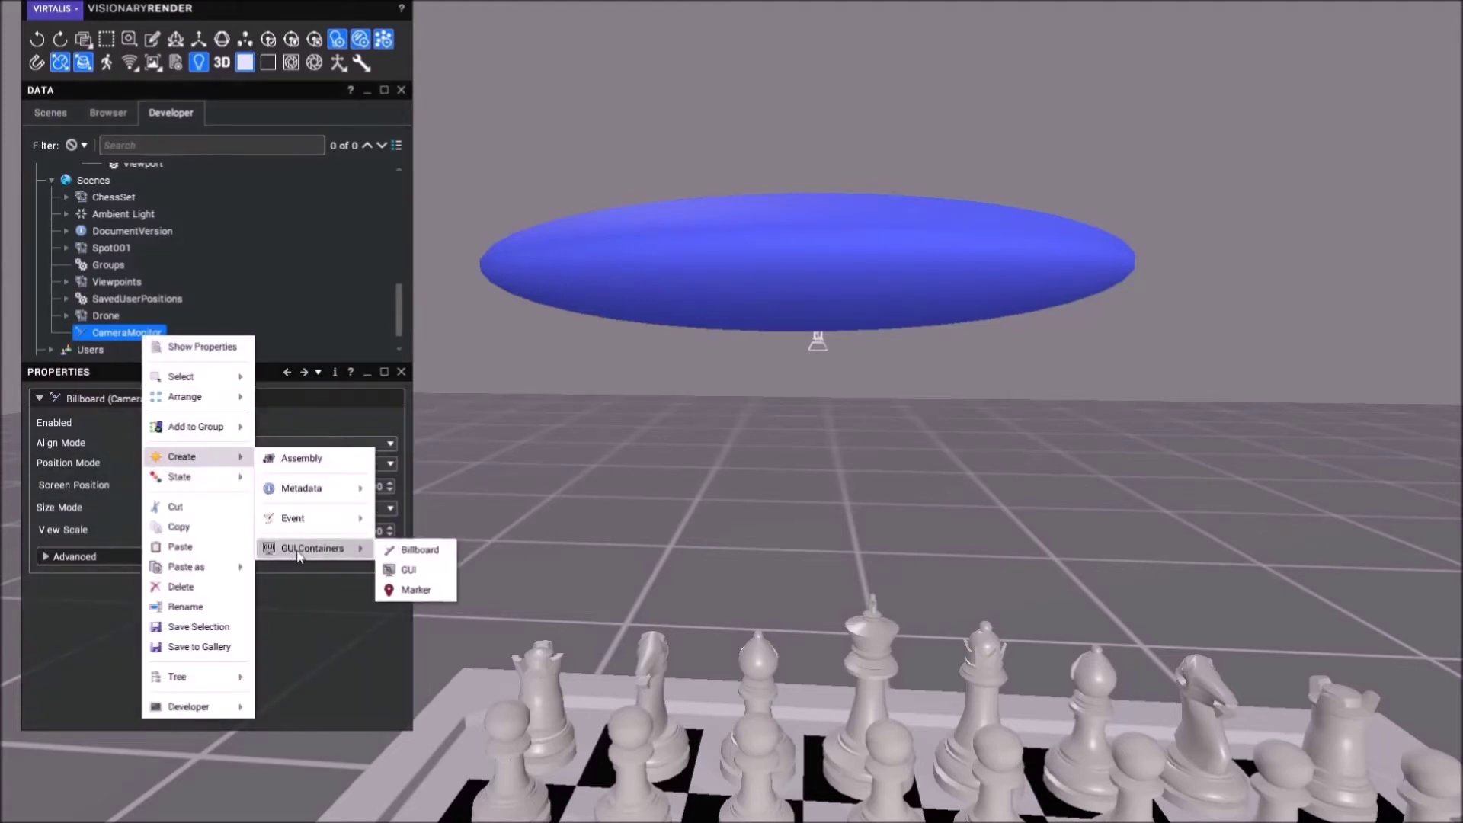
left_click(405, 570)
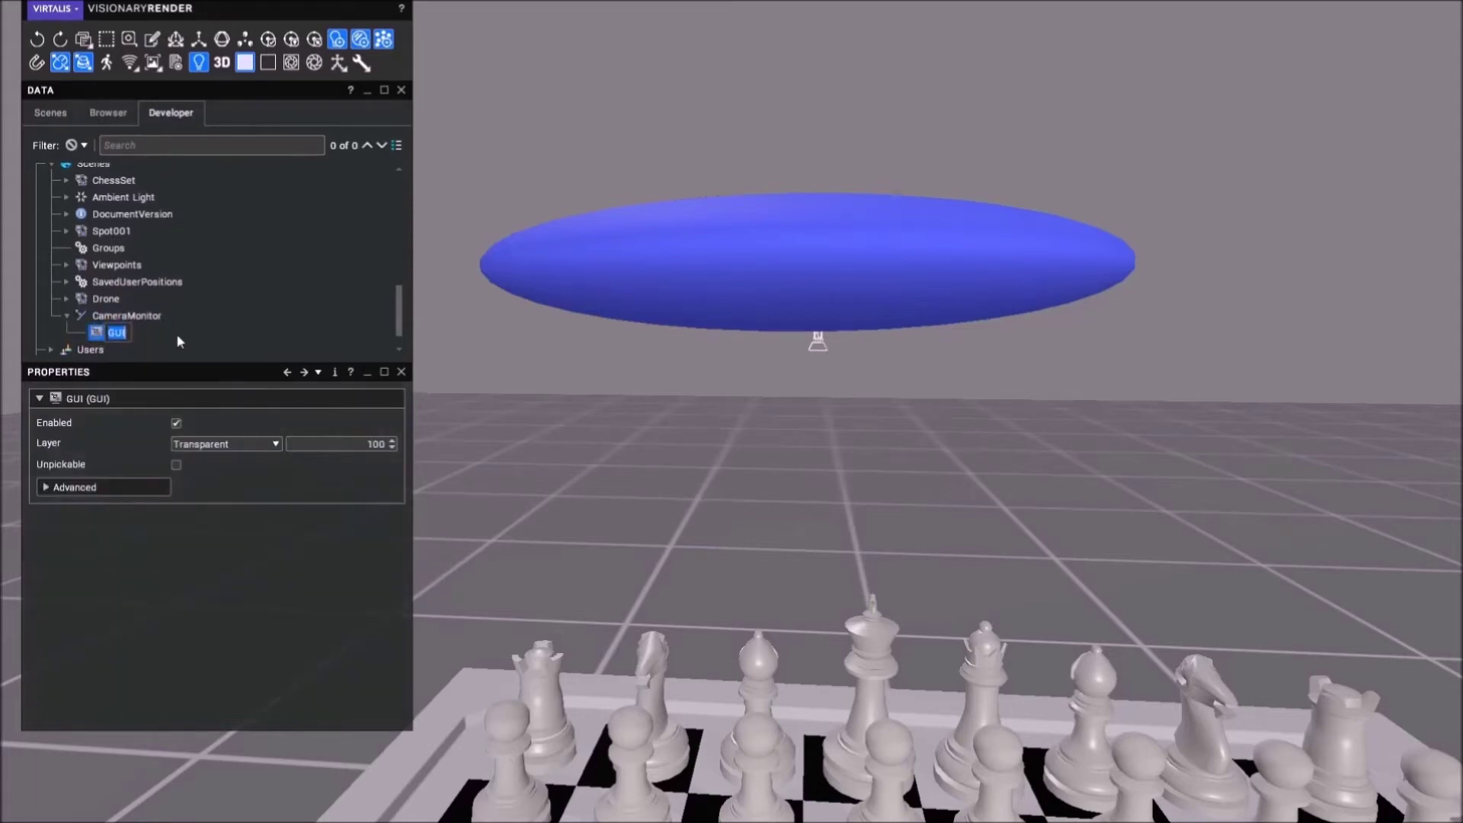
- Add a Panel inside the GUI node of CameraMonitor, keeping its default name
left_click(116, 335)
right_click(116, 339)
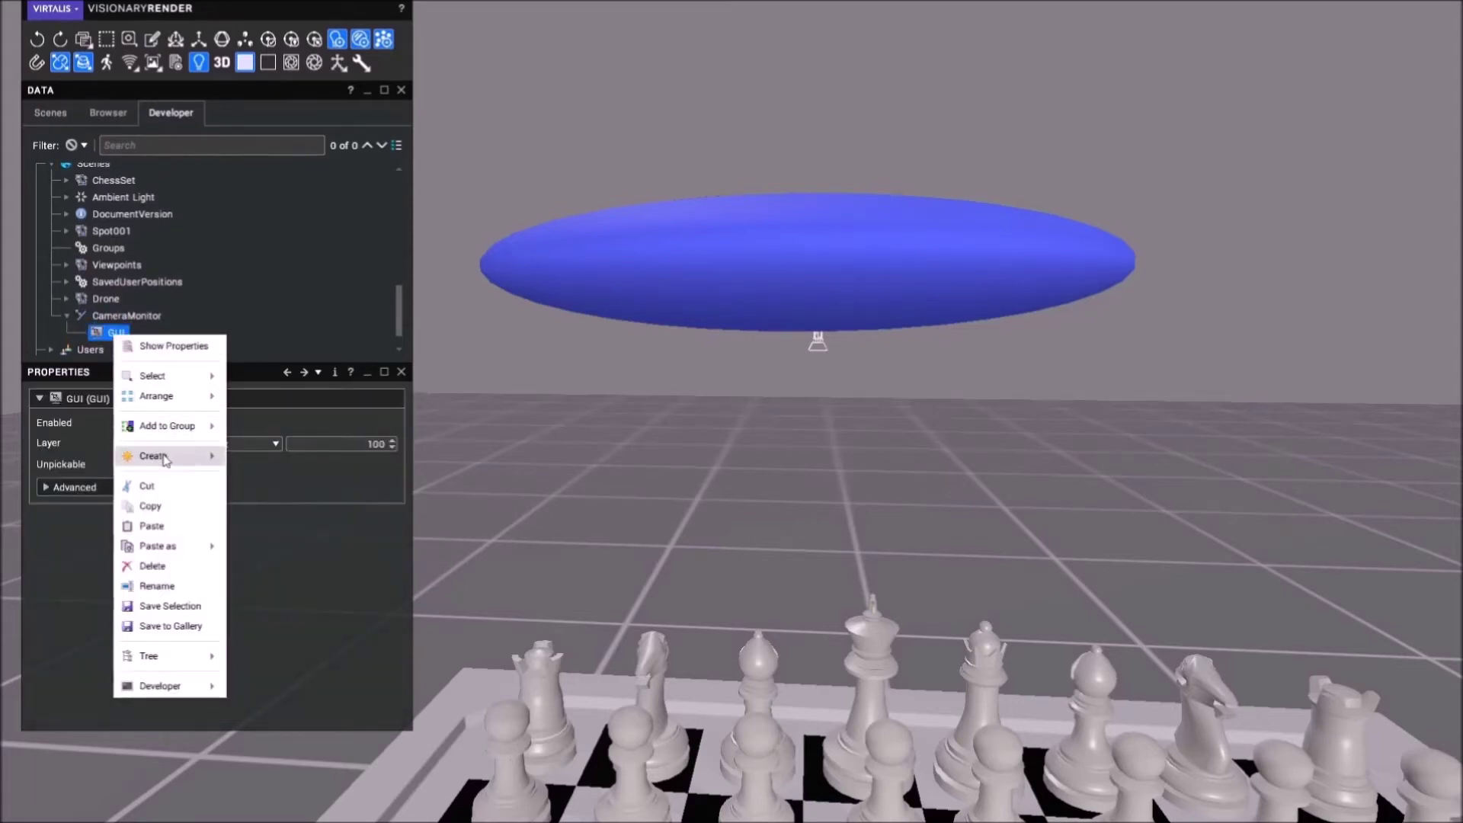
mouse_move(175, 456)
mouse_move(272, 515)
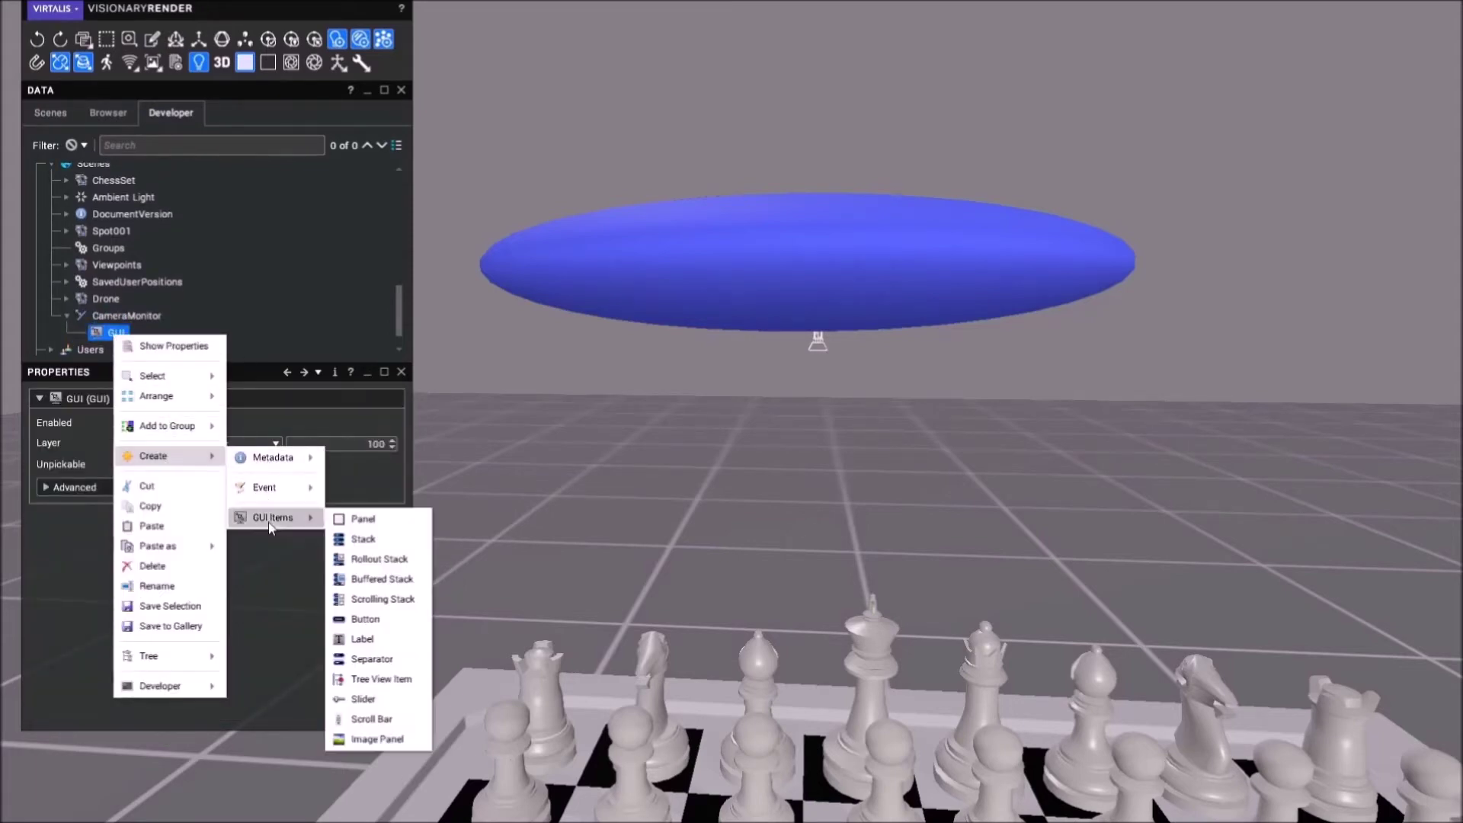
left_click(372, 518)
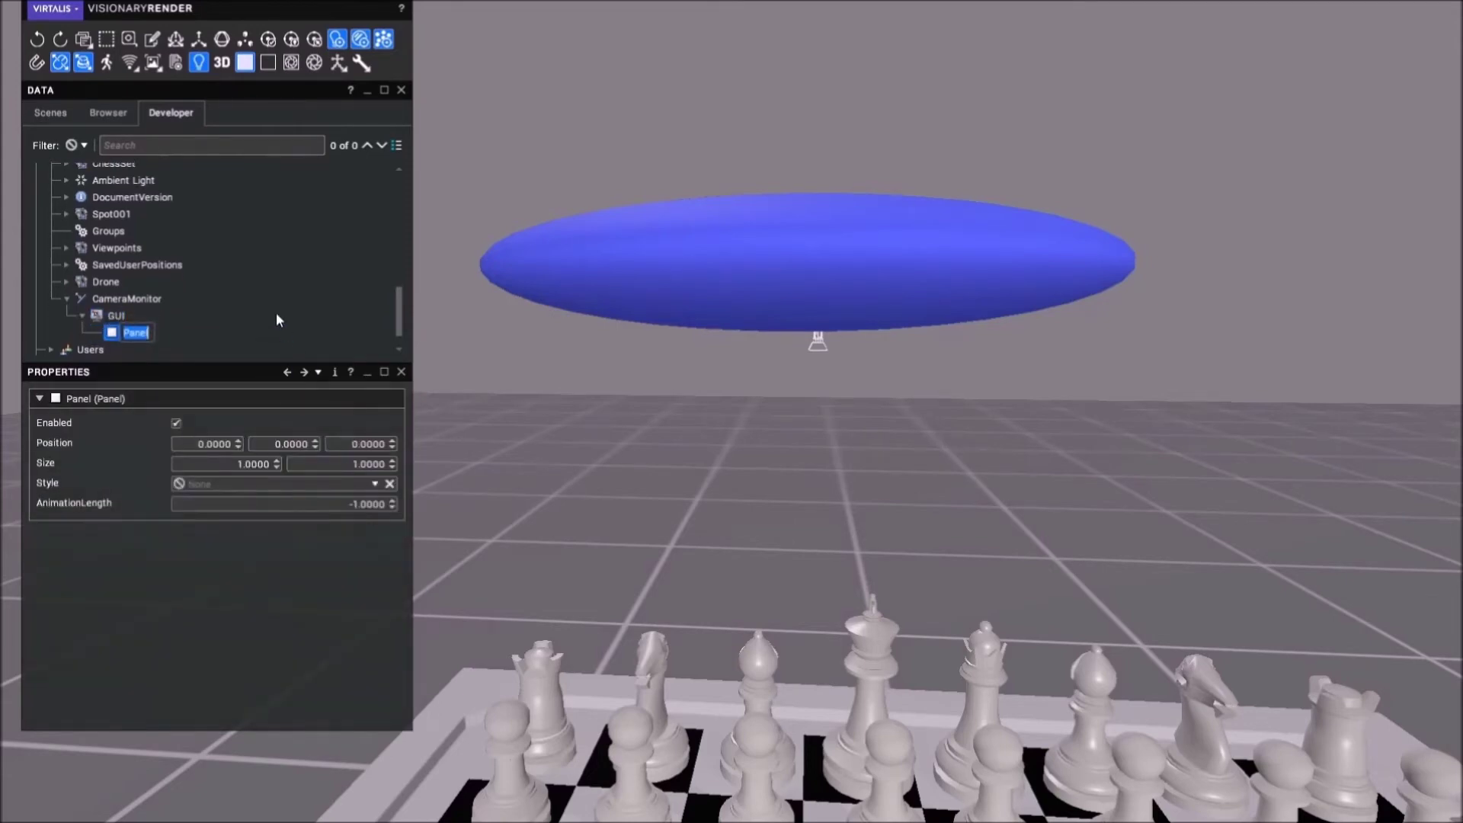
left_click(197, 331)
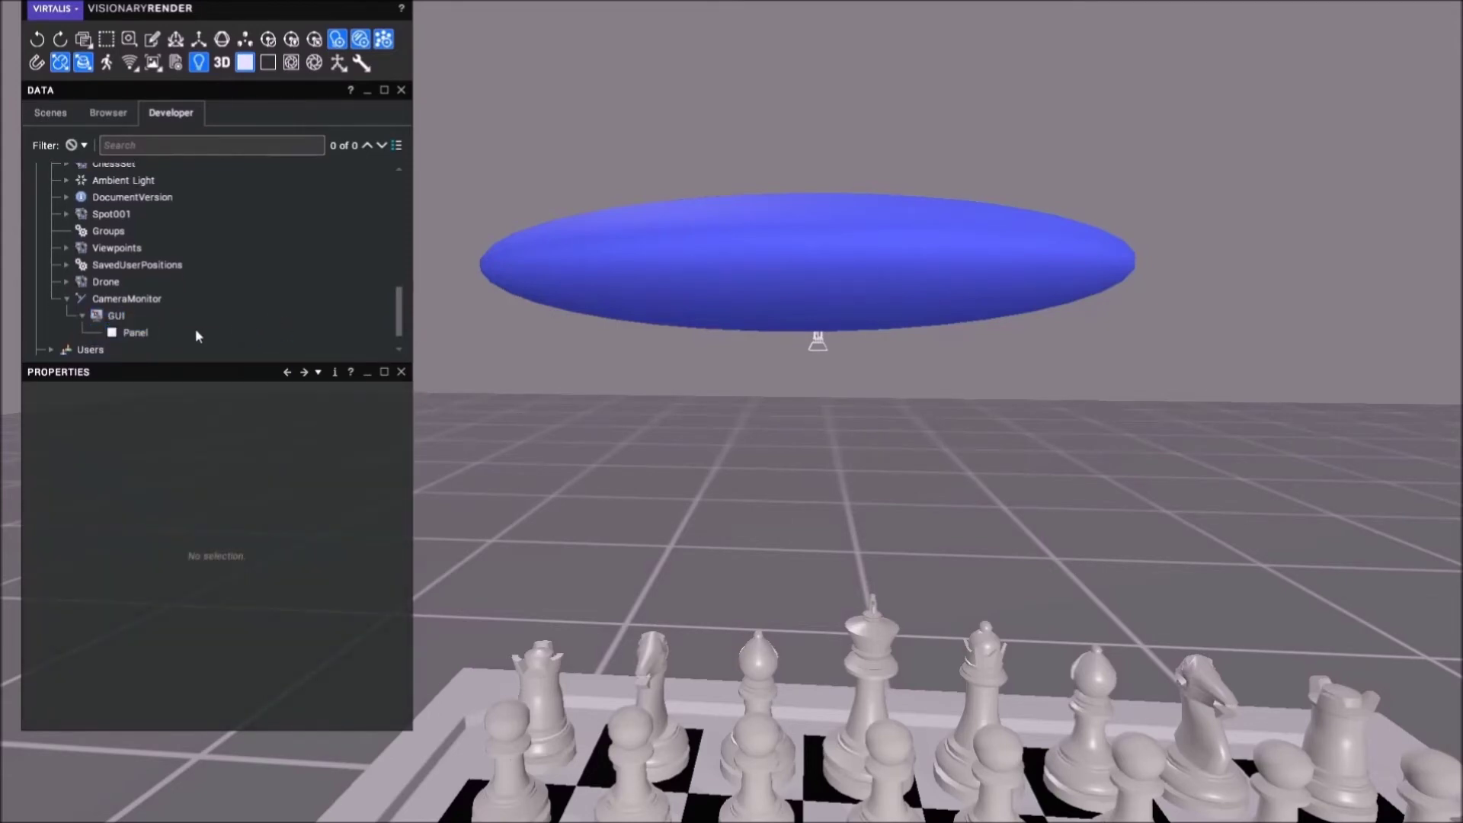
- Add a second Panel nested inside the GUI's first Panel
right_click(140, 337)
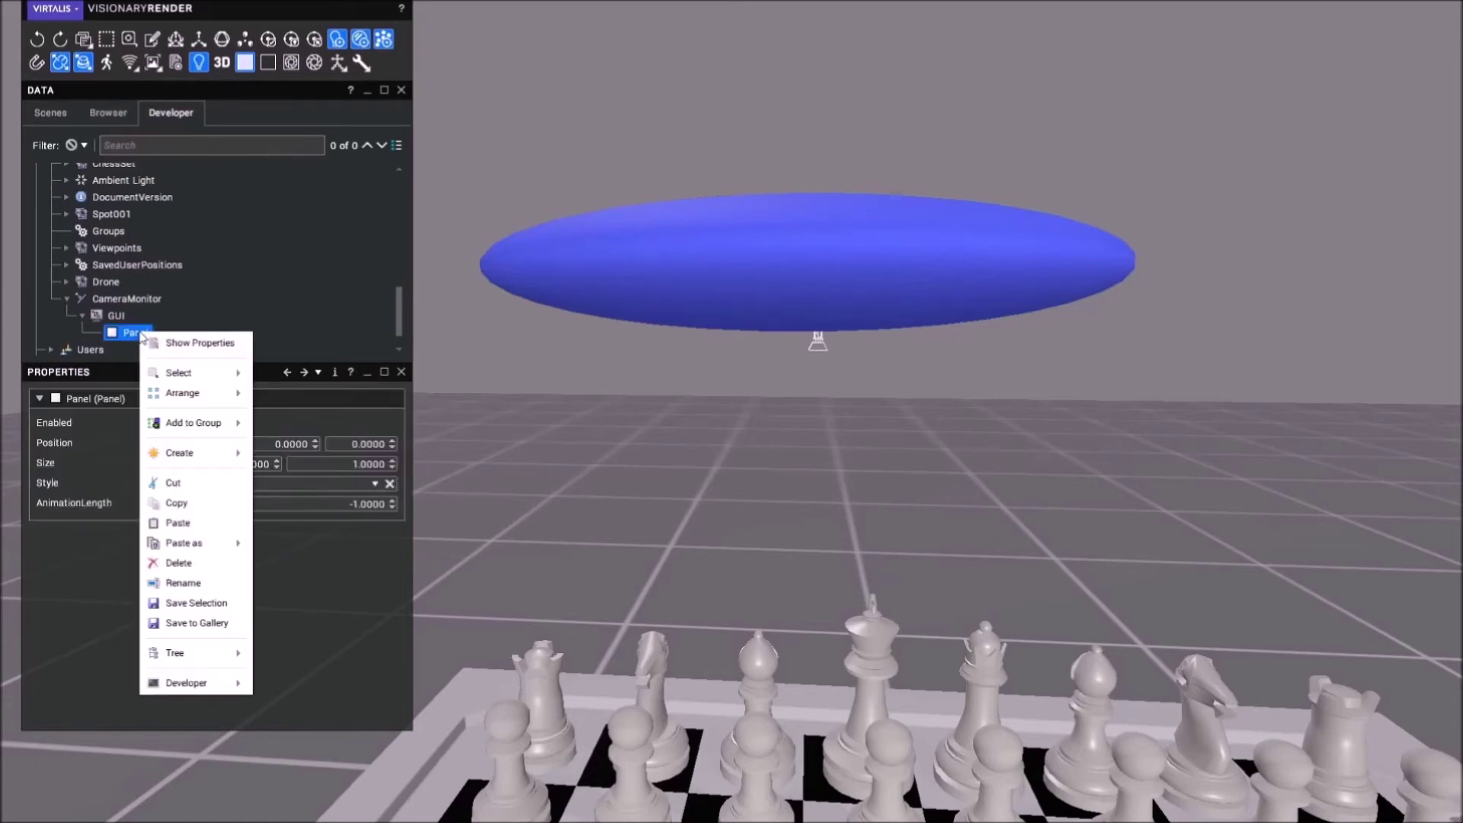
mouse_move(187, 456)
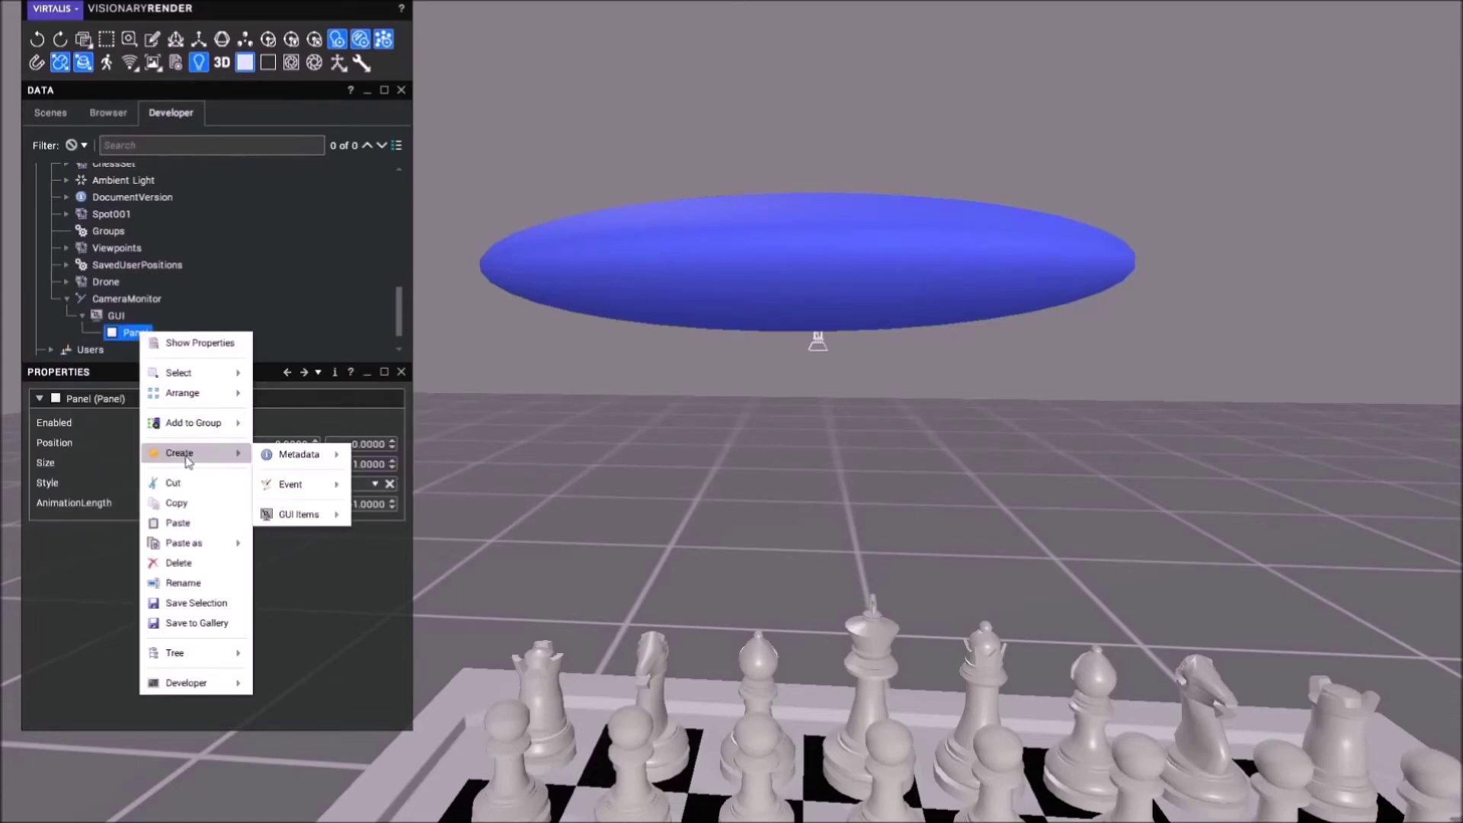
mouse_move(284, 515)
left_click(458, 515)
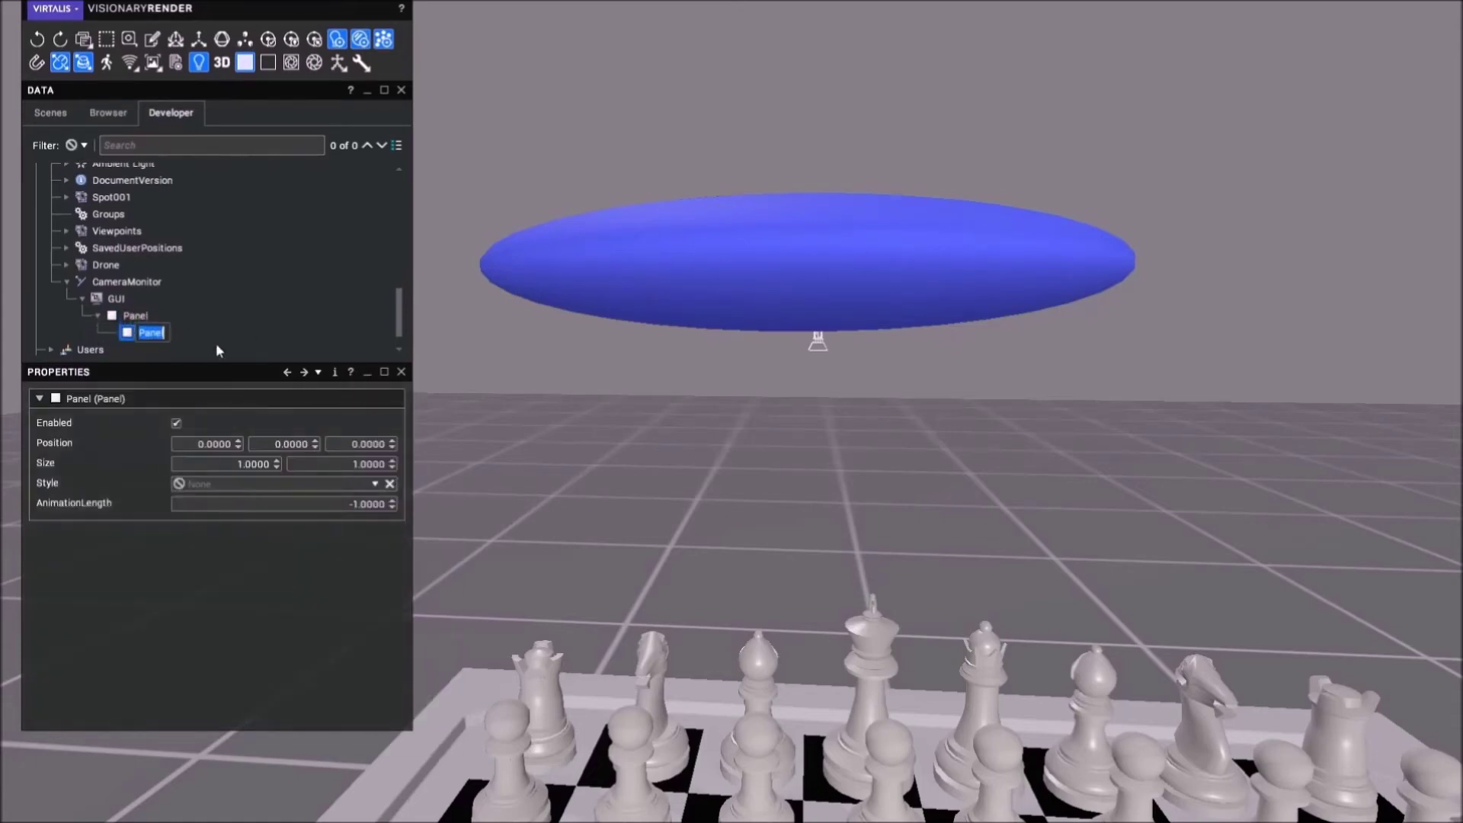
- Create an Image Panel inside the inner Panel of the CameraMonitor GUI
right_click(160, 334)
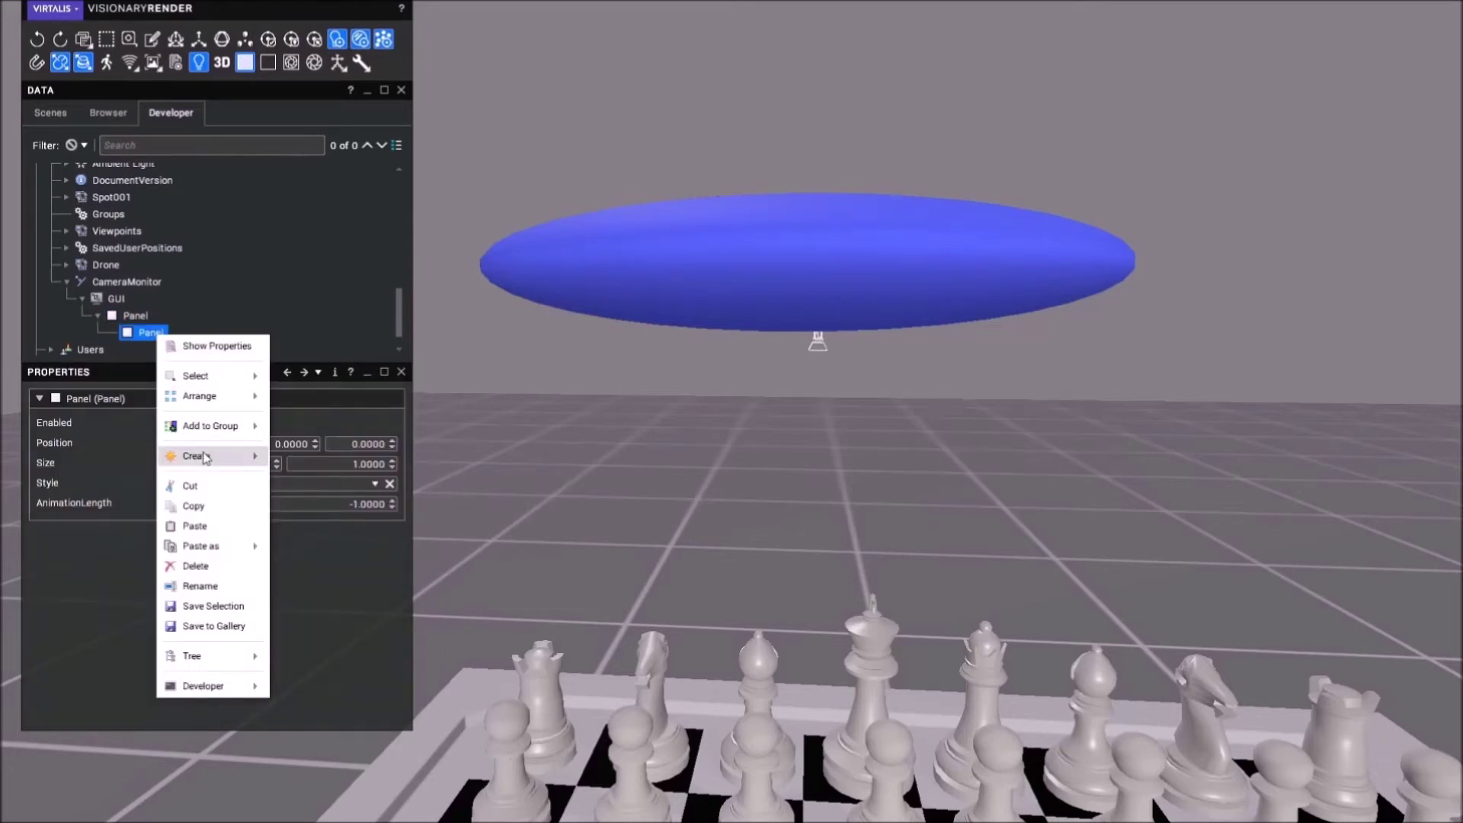
mouse_move(196, 456)
mouse_move(314, 518)
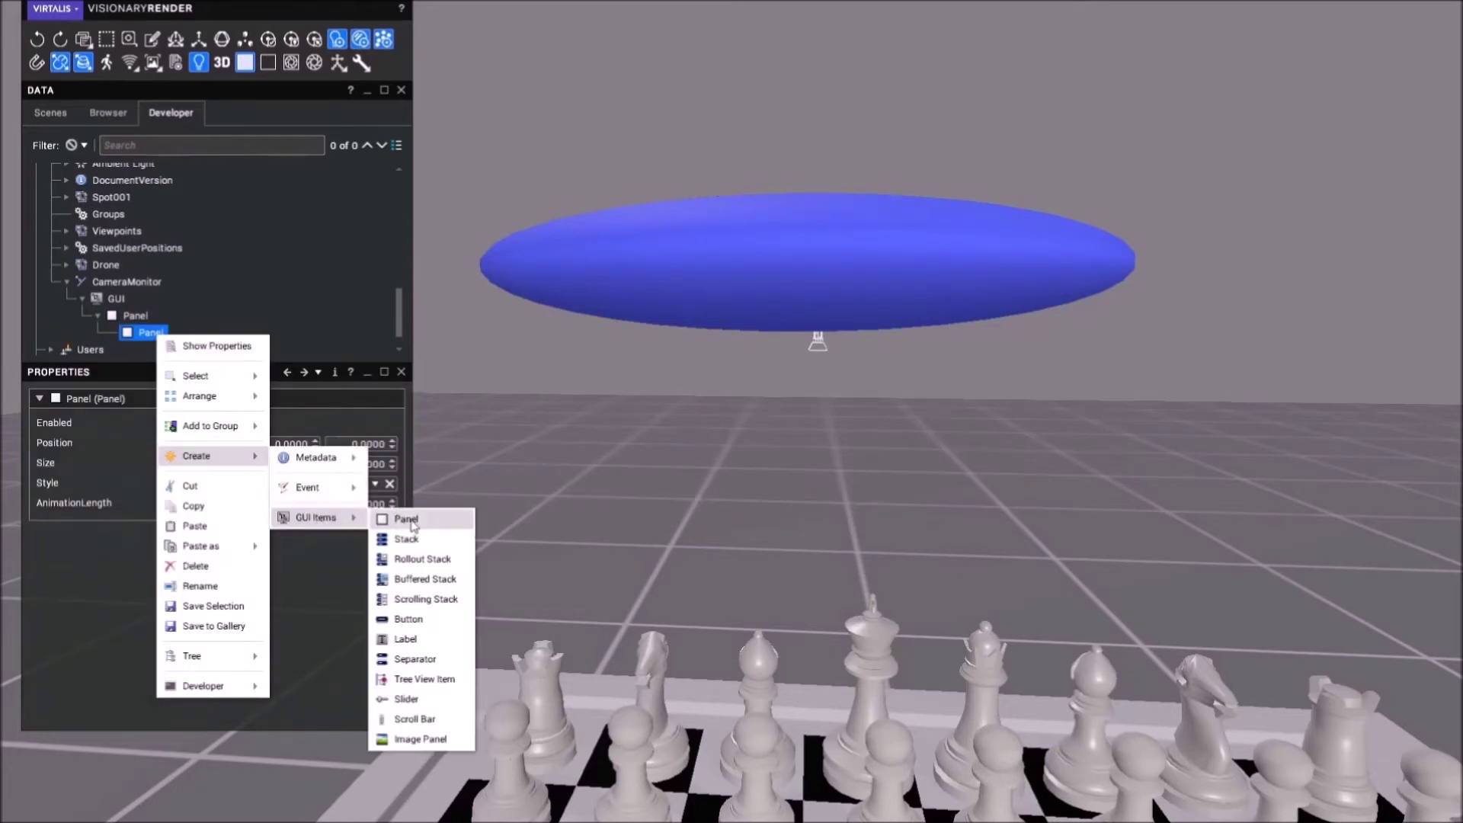
left_click(415, 740)
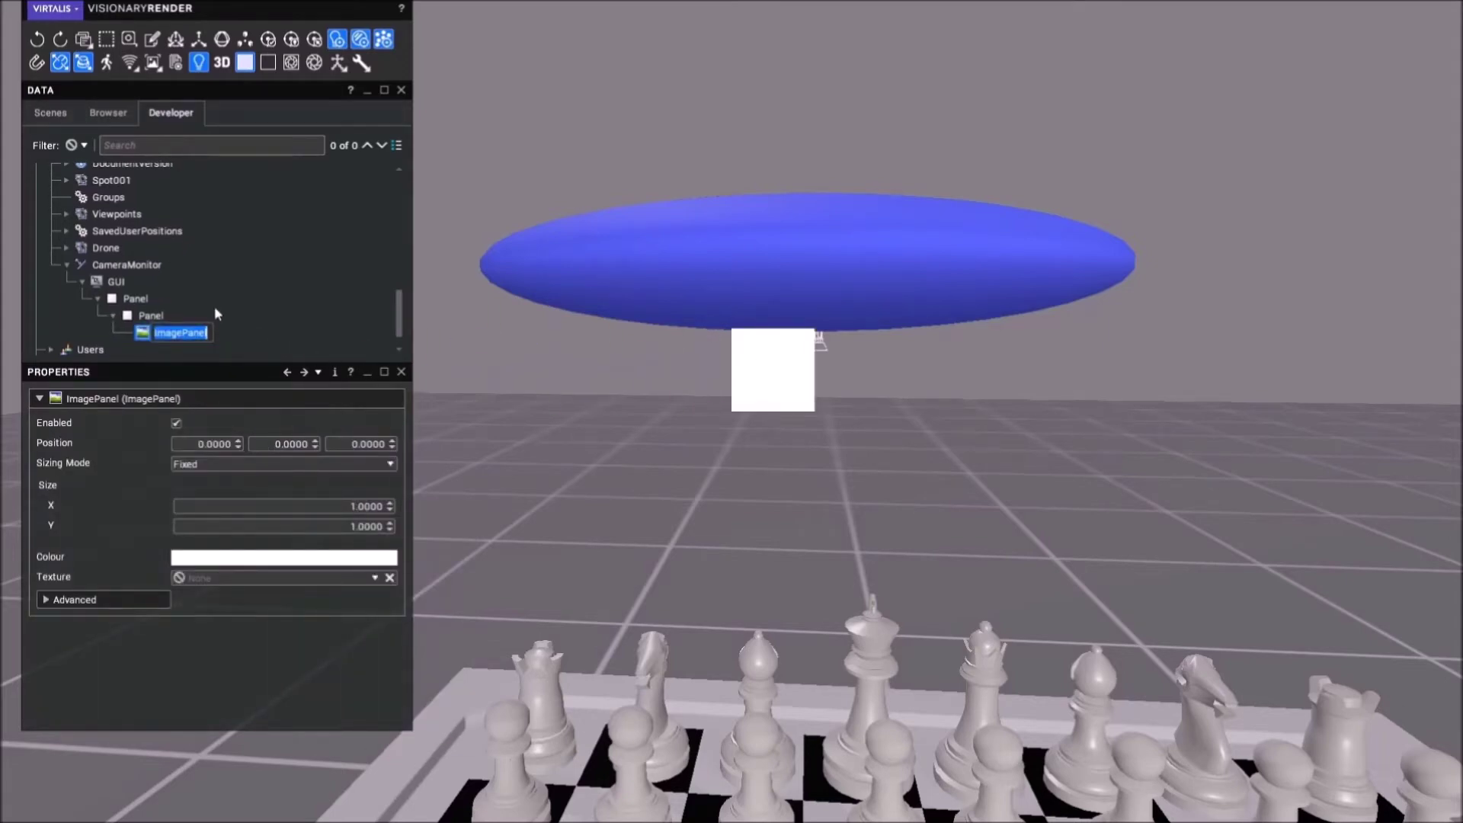
- Set the CameraMonitor billboard's screen position to 0.5 horizontally and -0.6 vertically
left_click(133, 265)
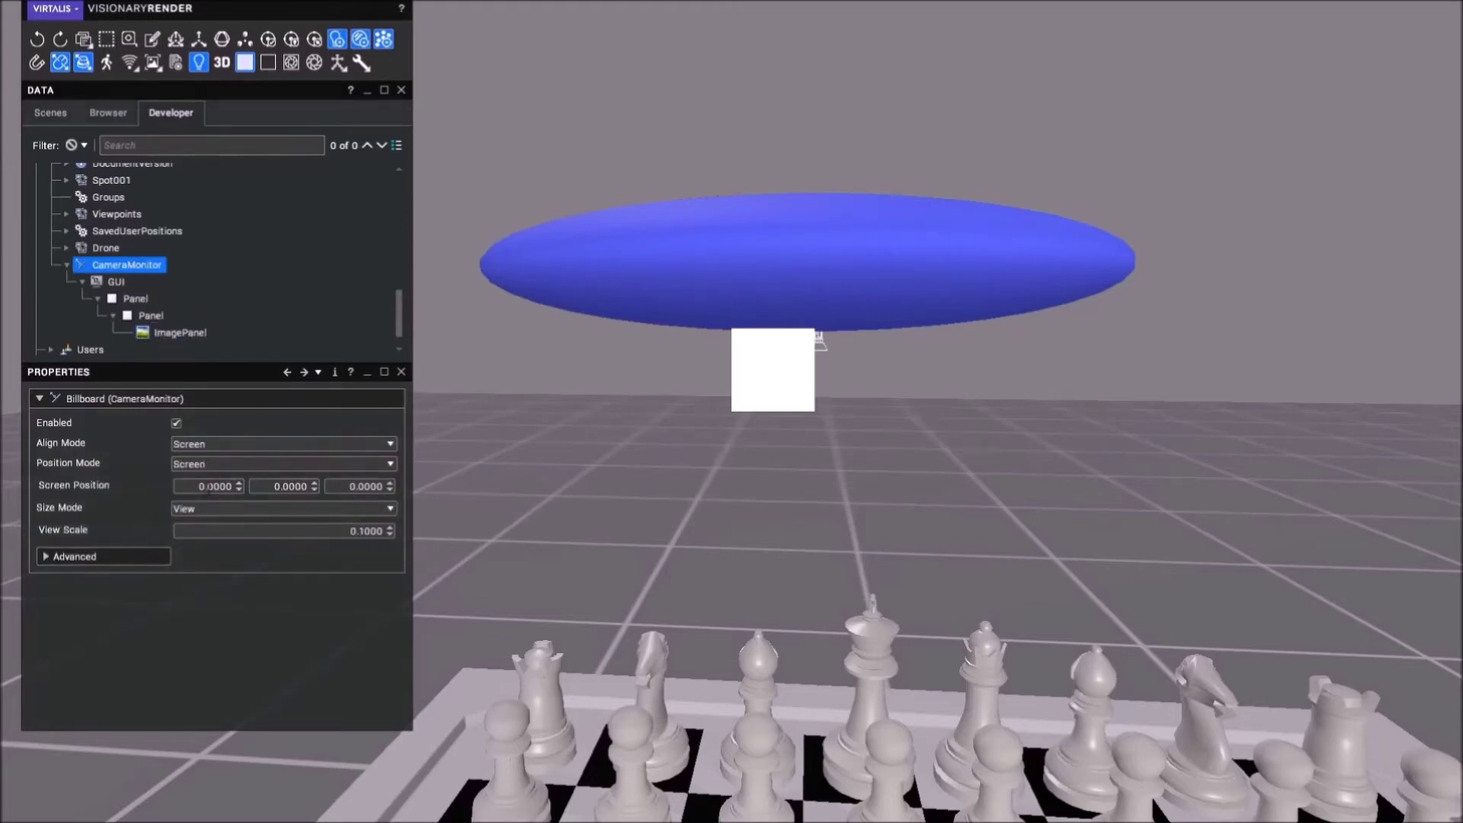
scroll(208, 486, "up", 1)
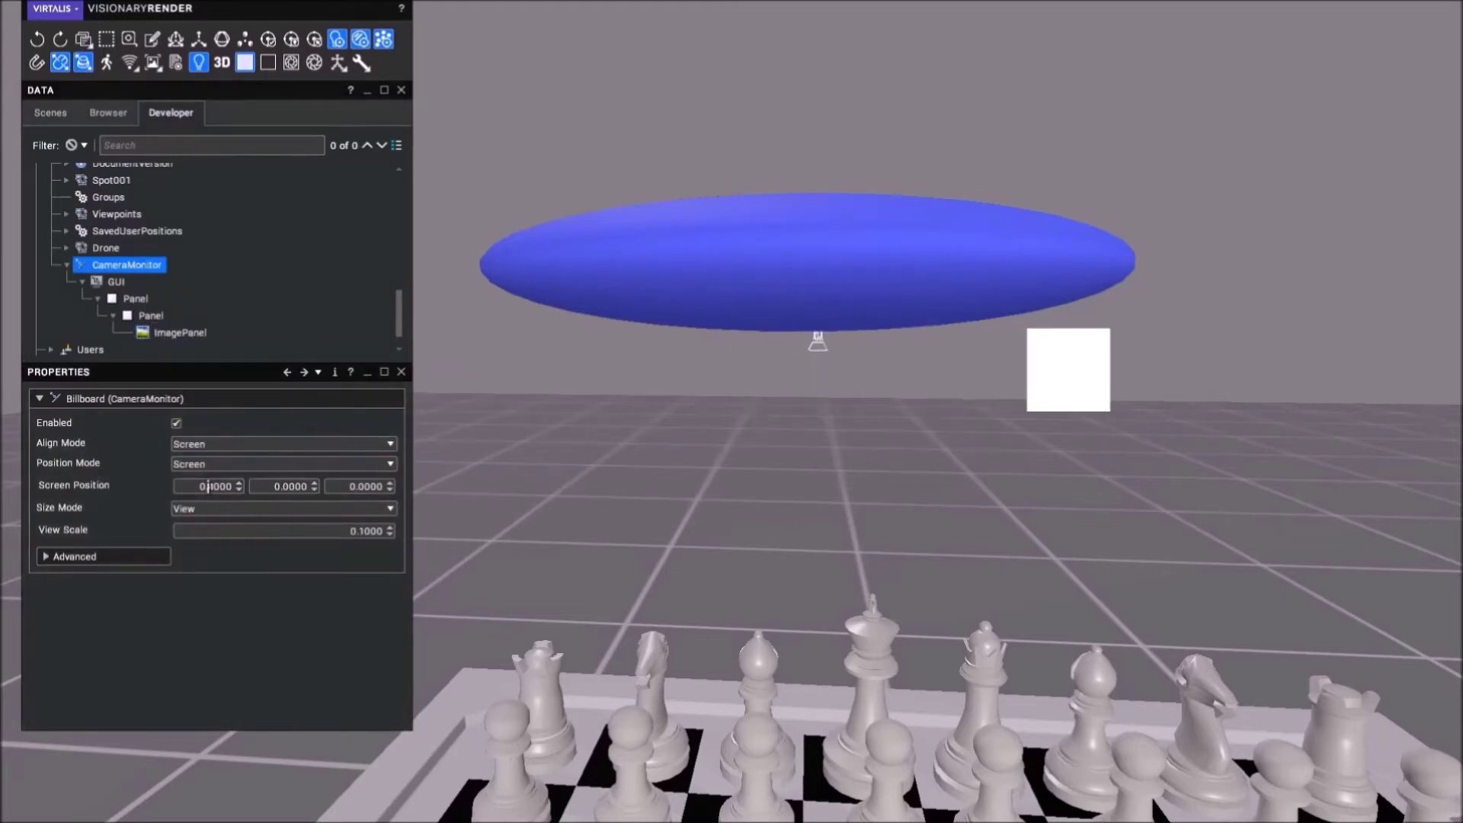
scroll(207, 486, "up", 1)
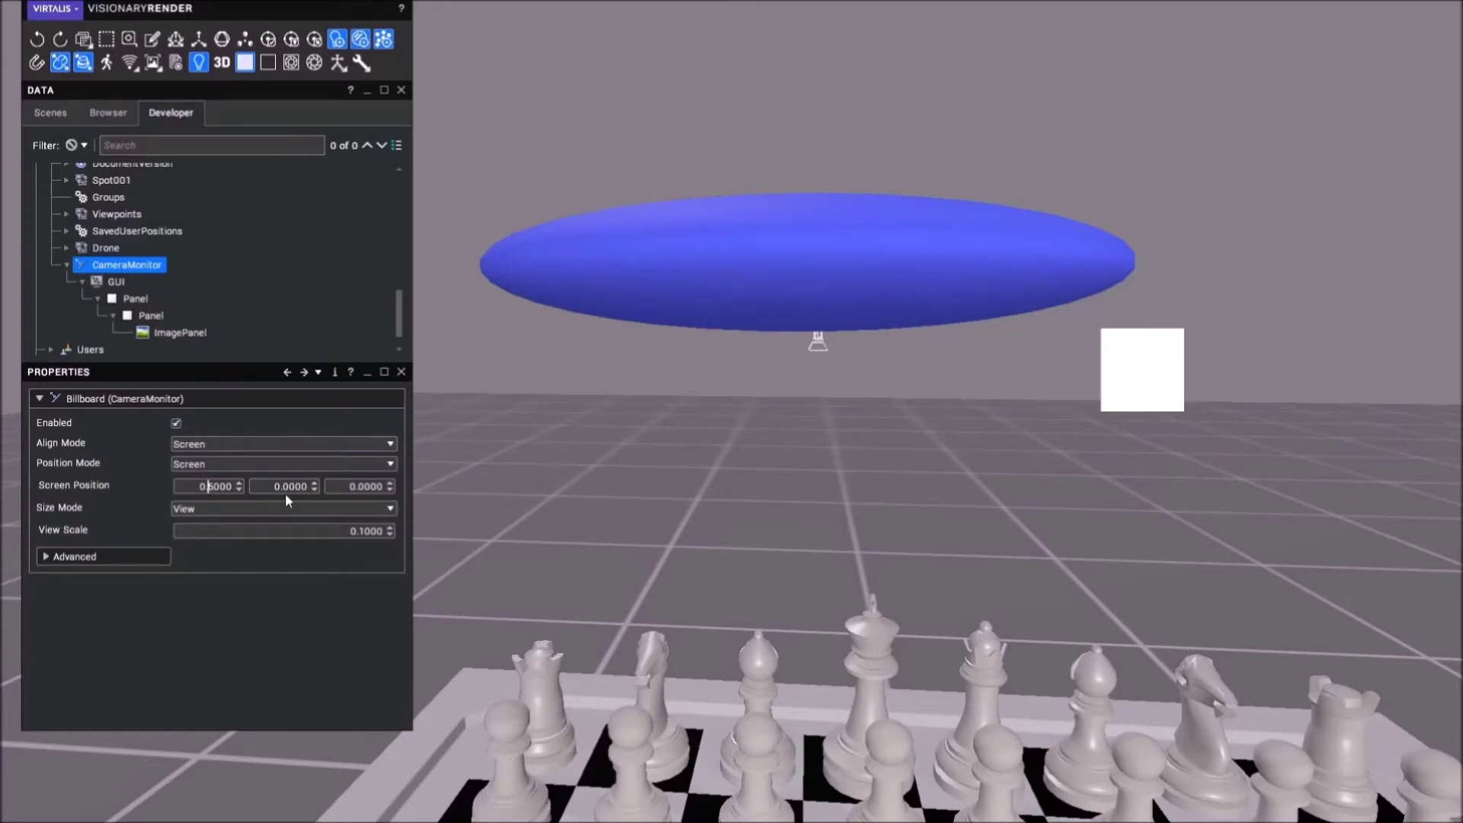
scroll(283, 488, "down", 2)
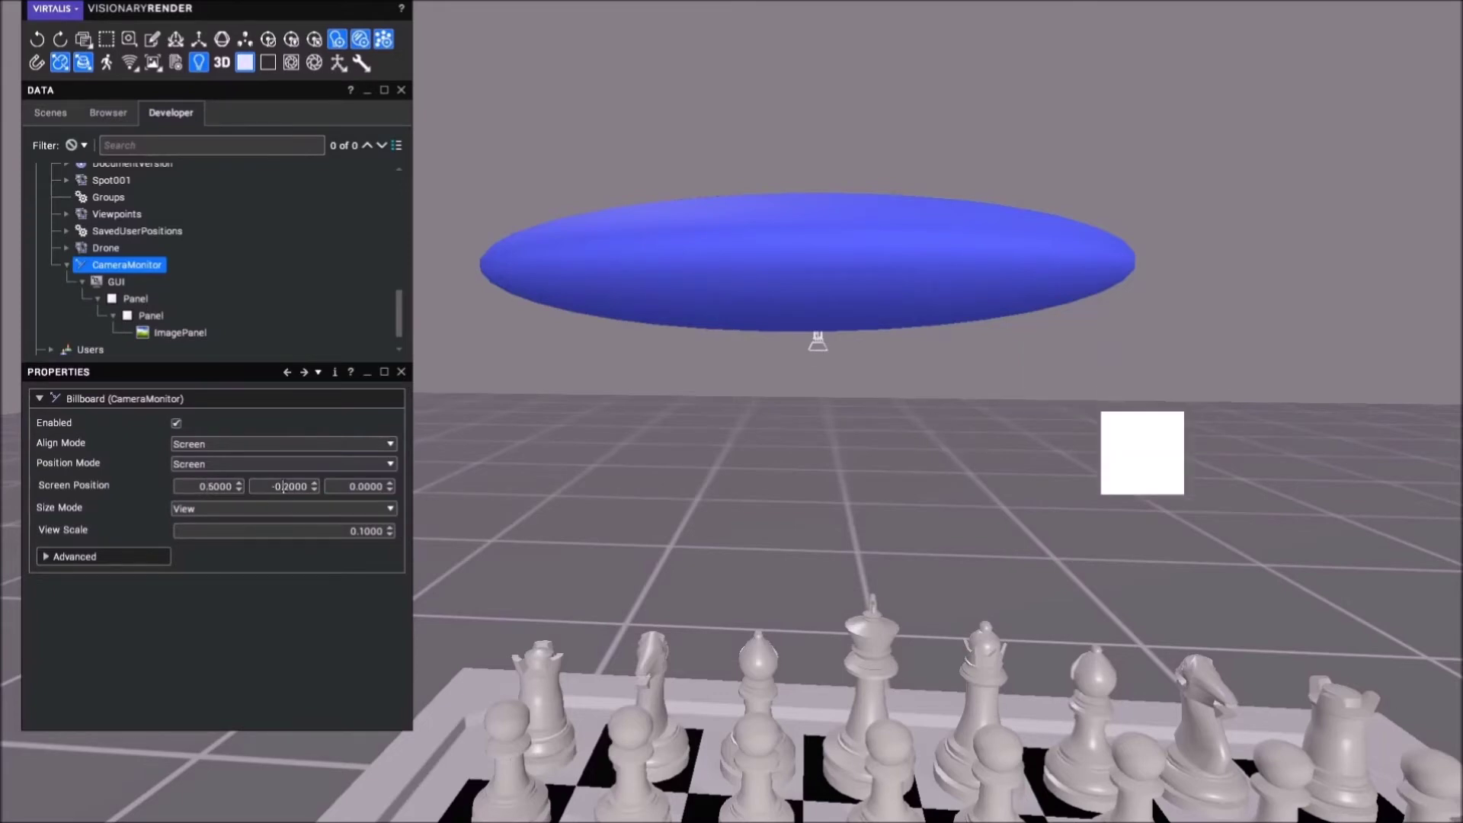
scroll(284, 487, "down", 3)
scroll(284, 486, "down", 1)
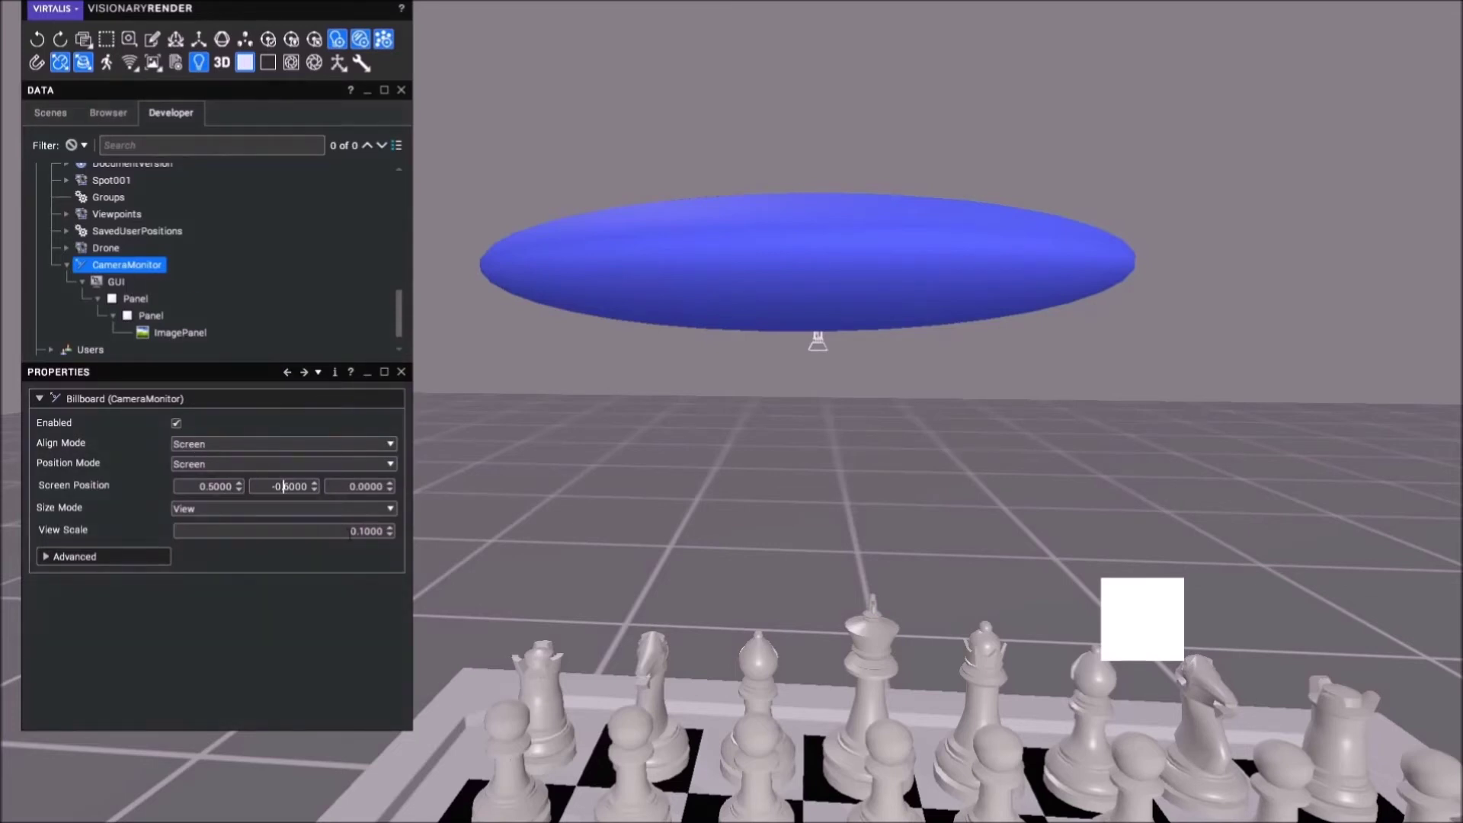
- Set the CameraMonitor billboard's view scale to 0.3 and its vertical screen position to -0.8
scroll(358, 532, "up", 2)
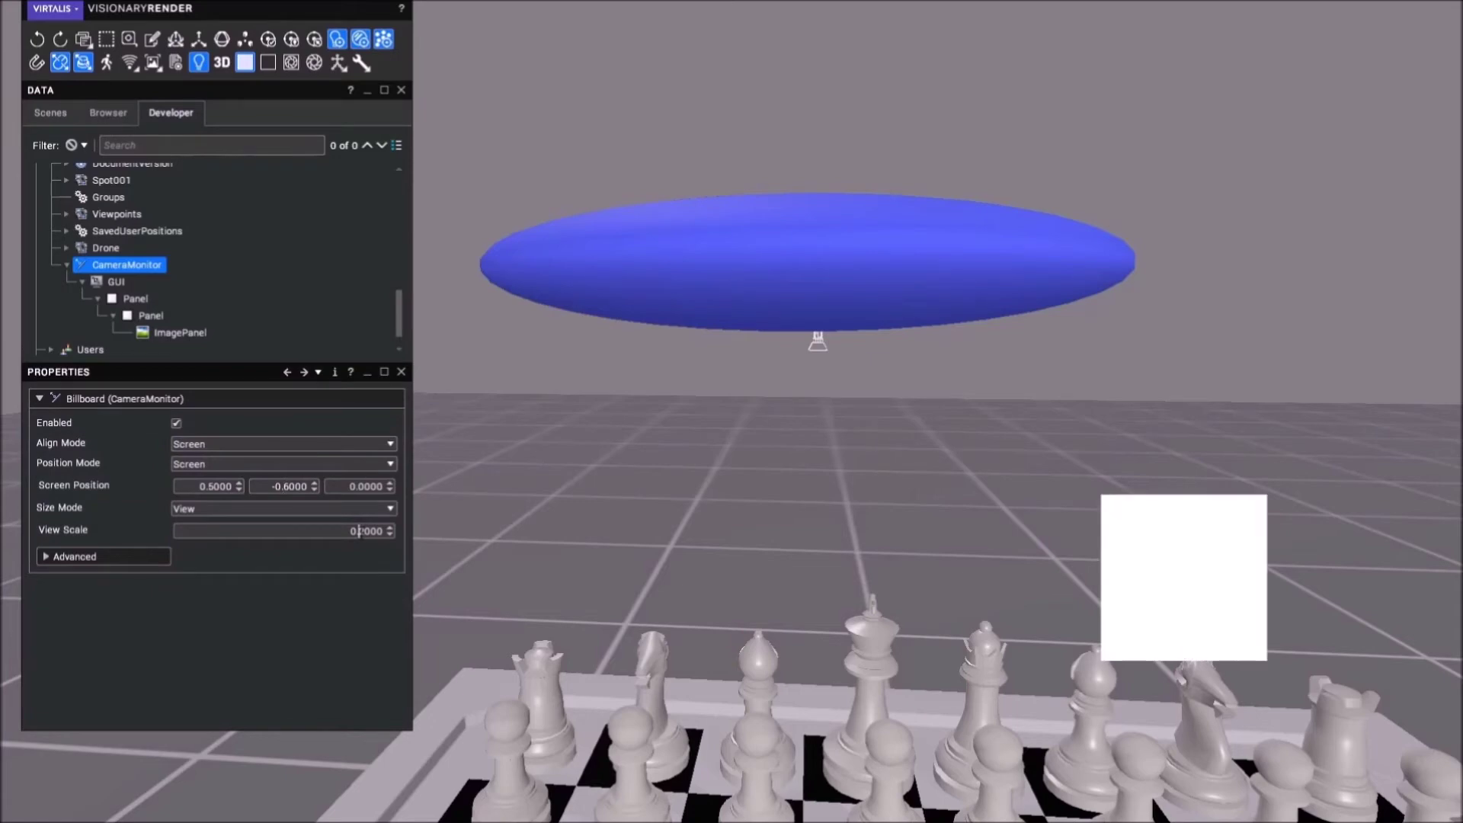
scroll(283, 486, "up", 1)
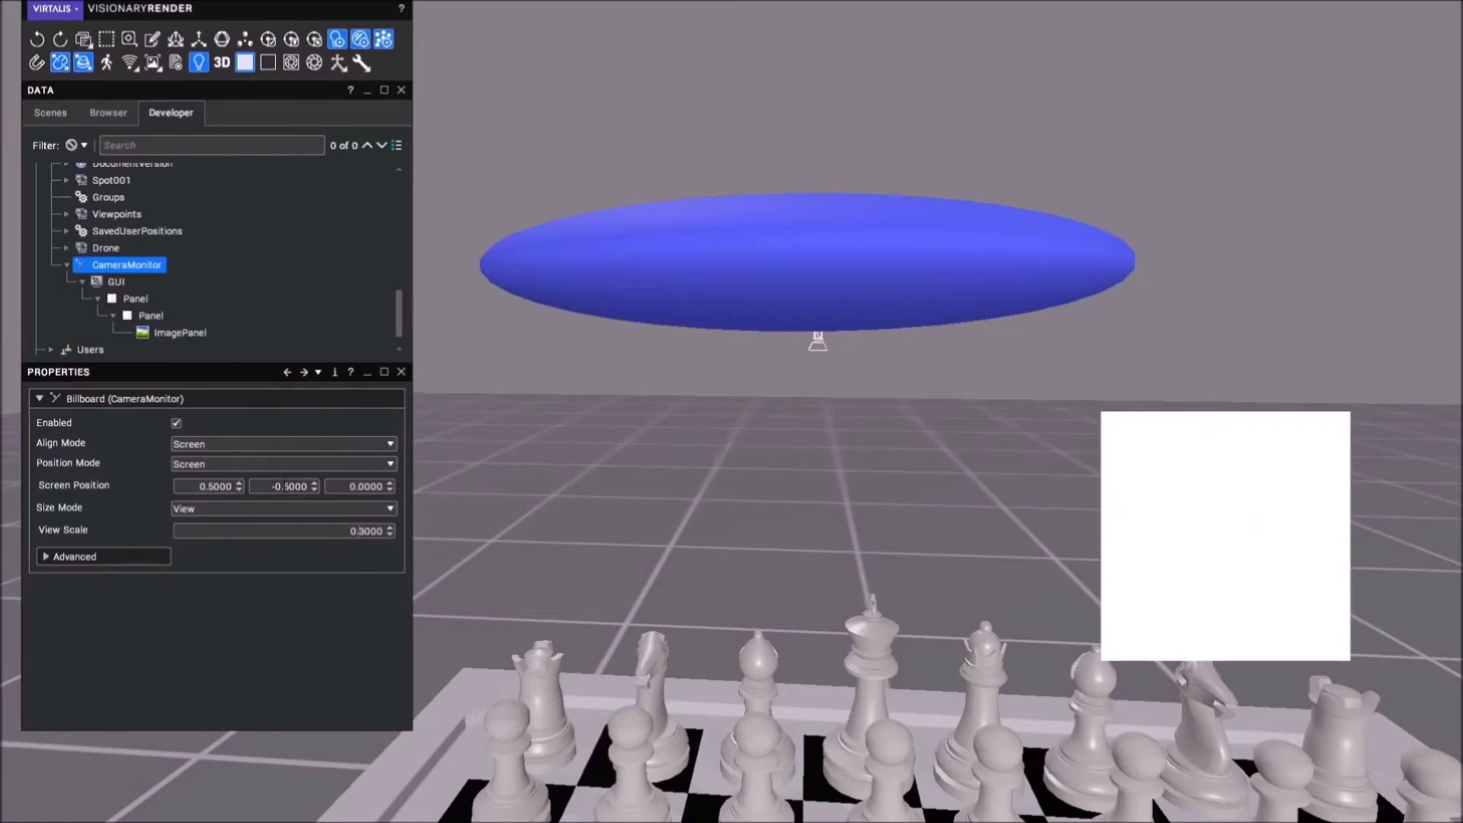
scroll(284, 486, "up", 2)
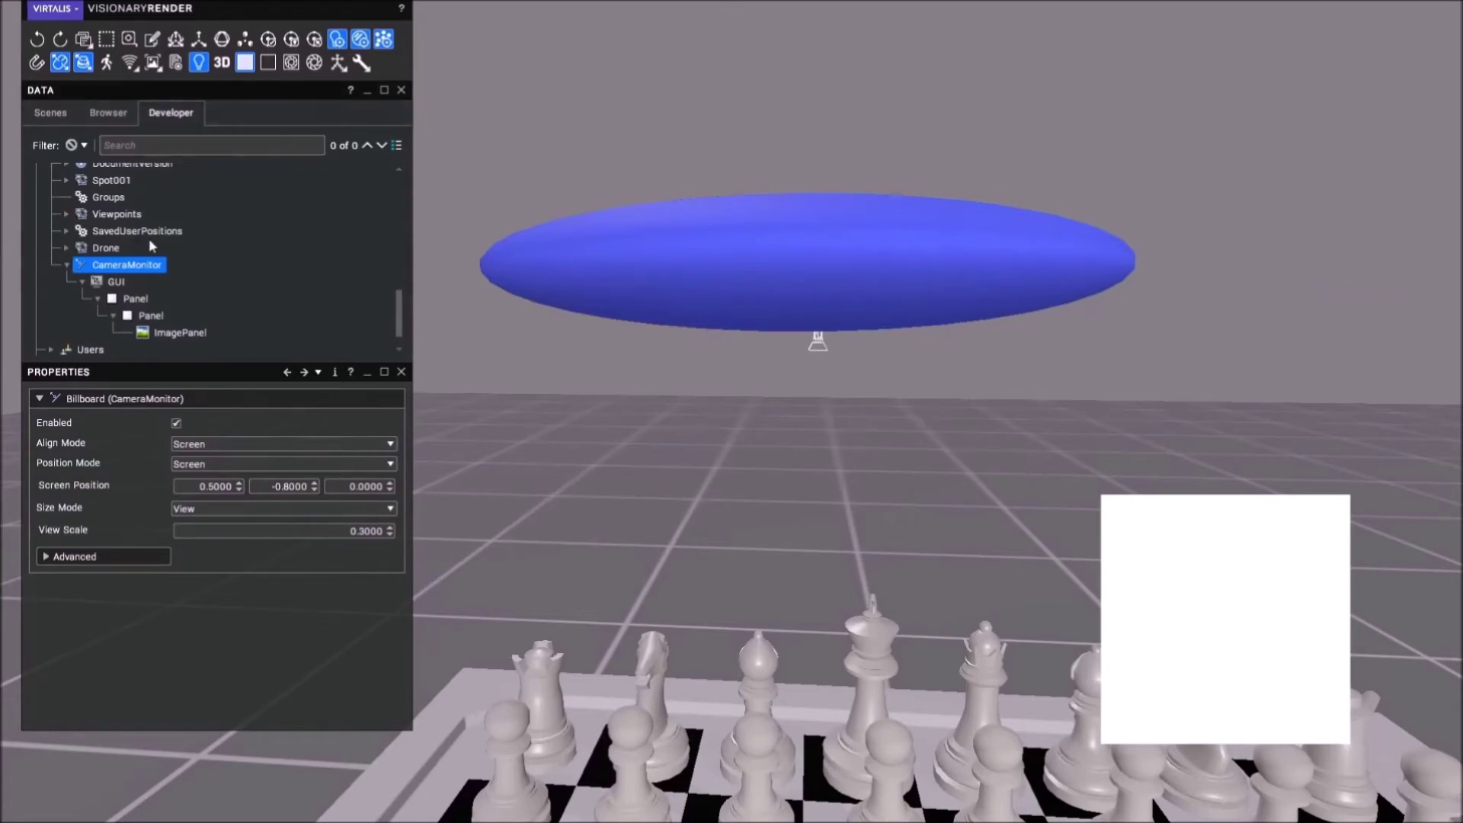
- Assign Render To Texture from the Textures library as the texture of the CameraMonitor's ImagePanel
left_click(169, 335)
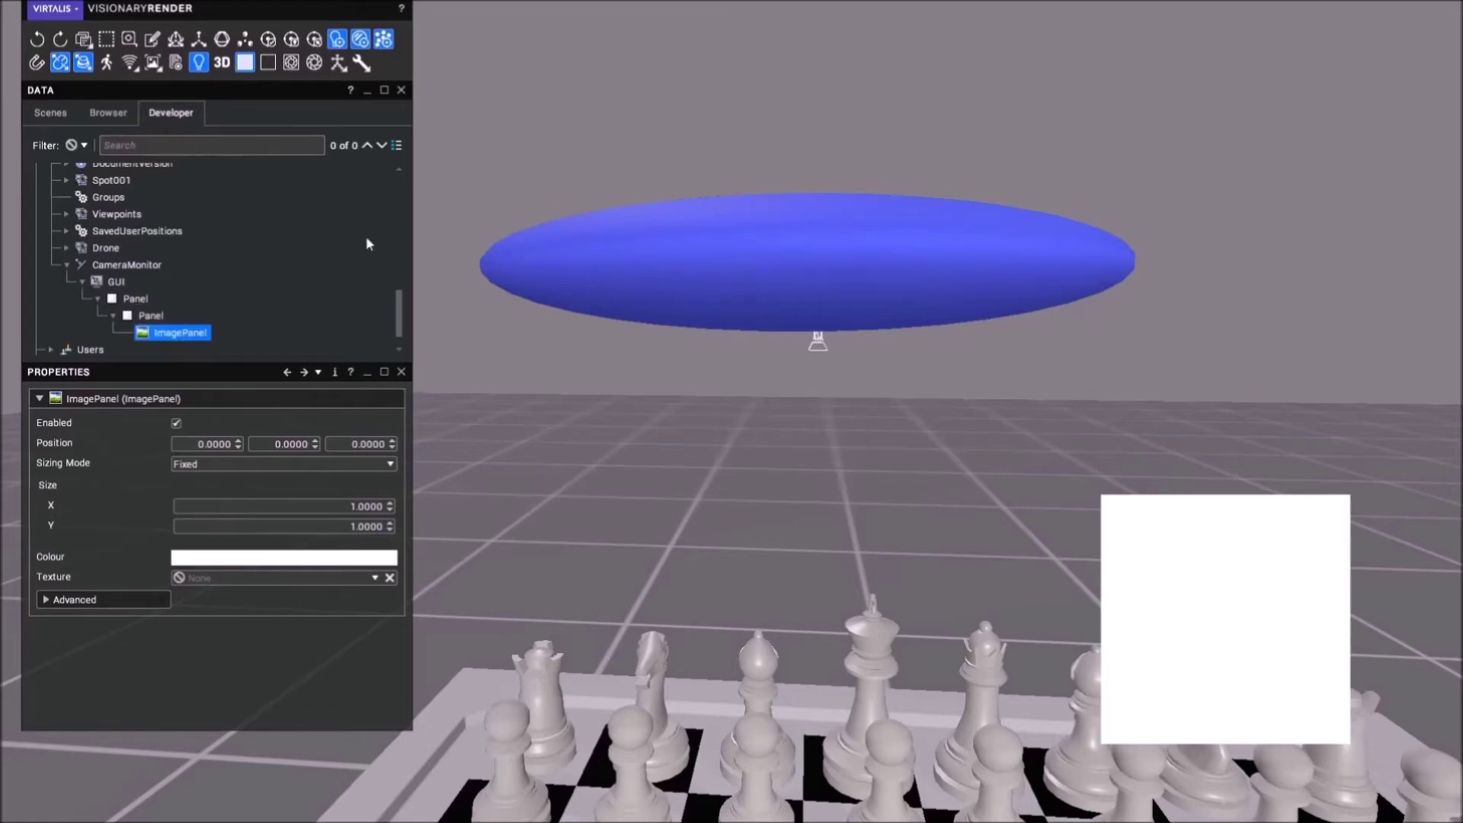
left_click_drag(397, 308, 399, 251)
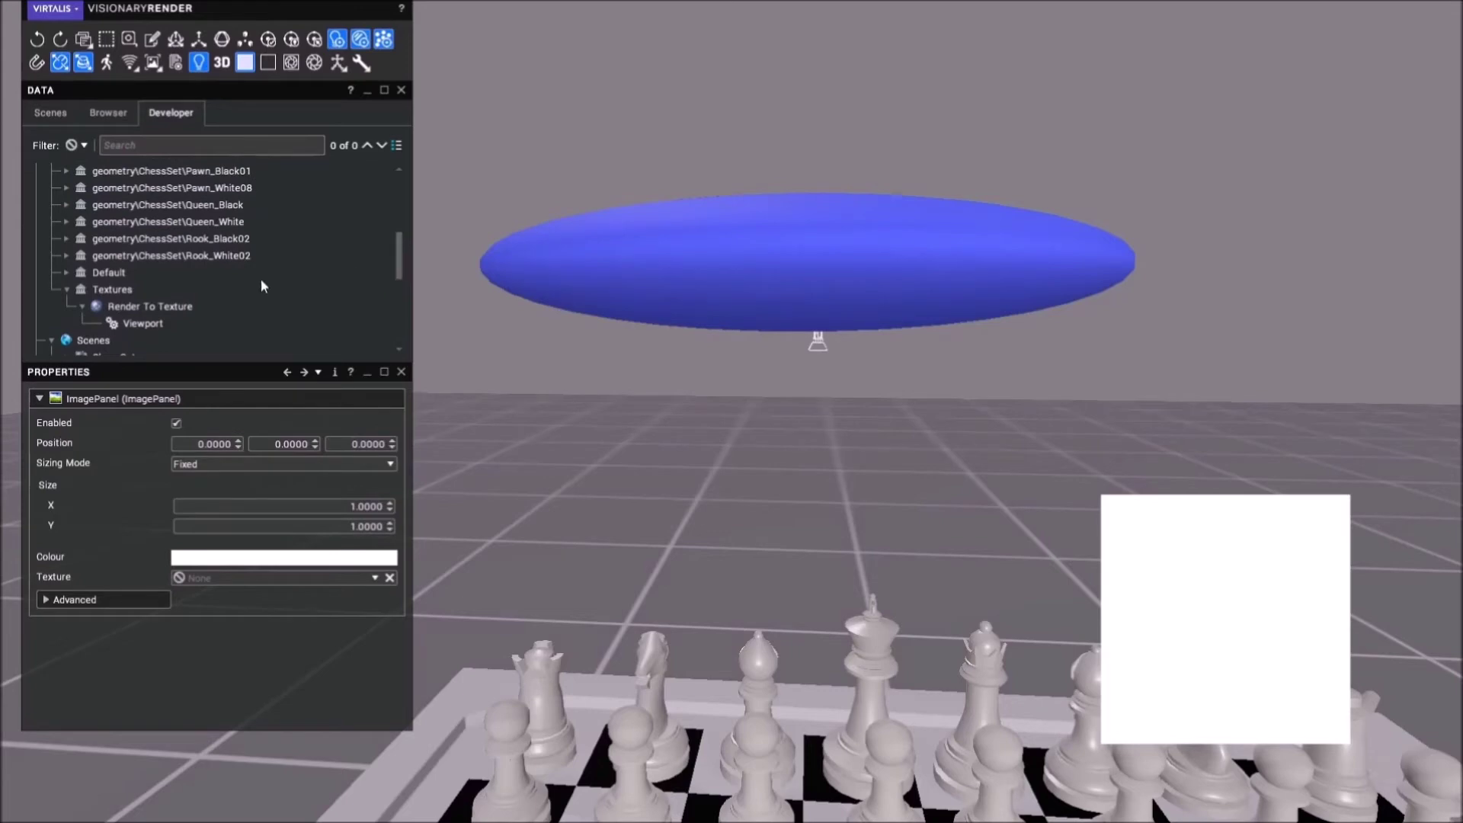
left_click_drag(161, 311, 225, 579)
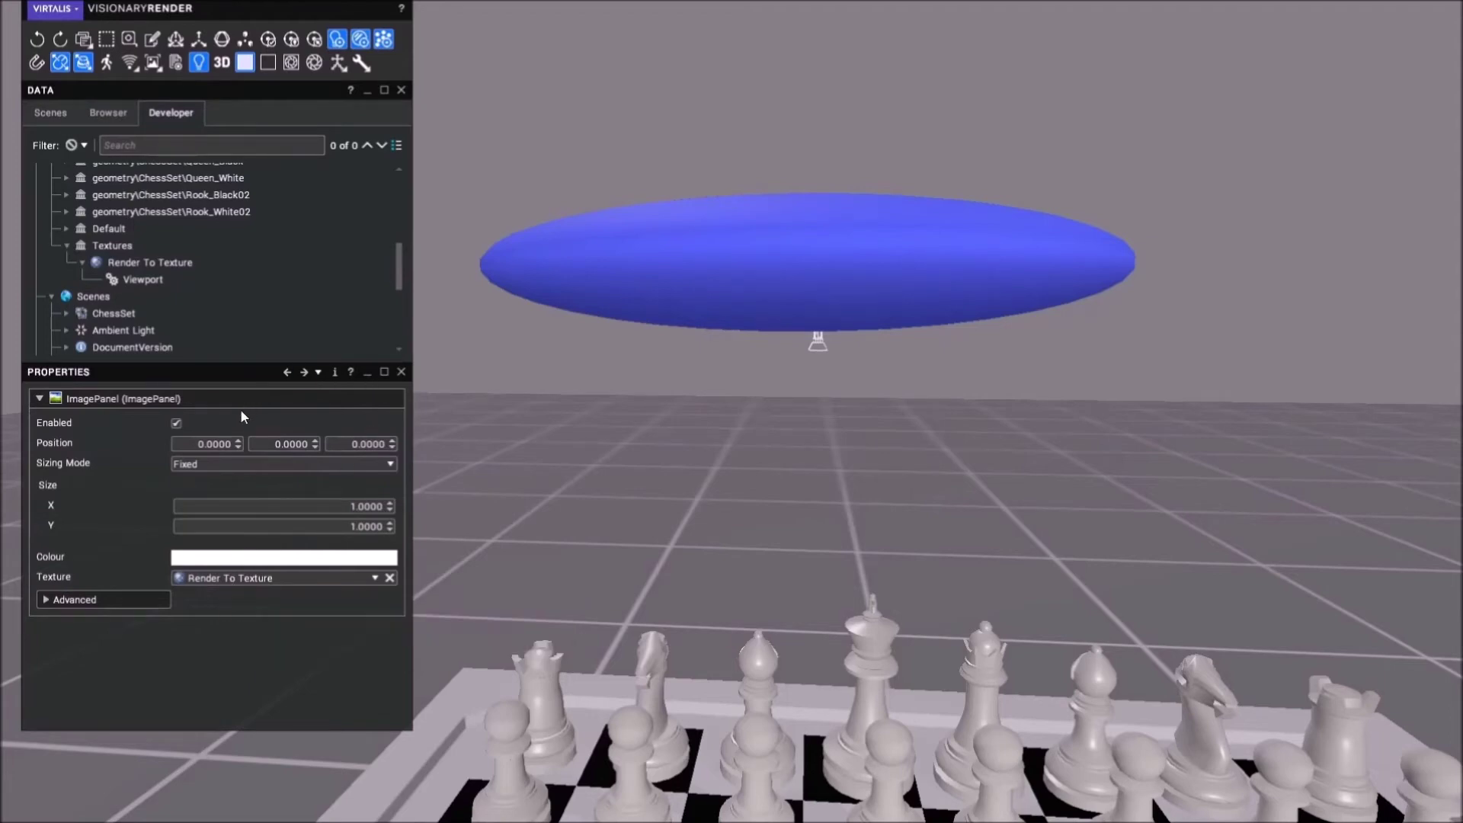
- Create a coloured panel style in the Textures library
right_click(117, 248)
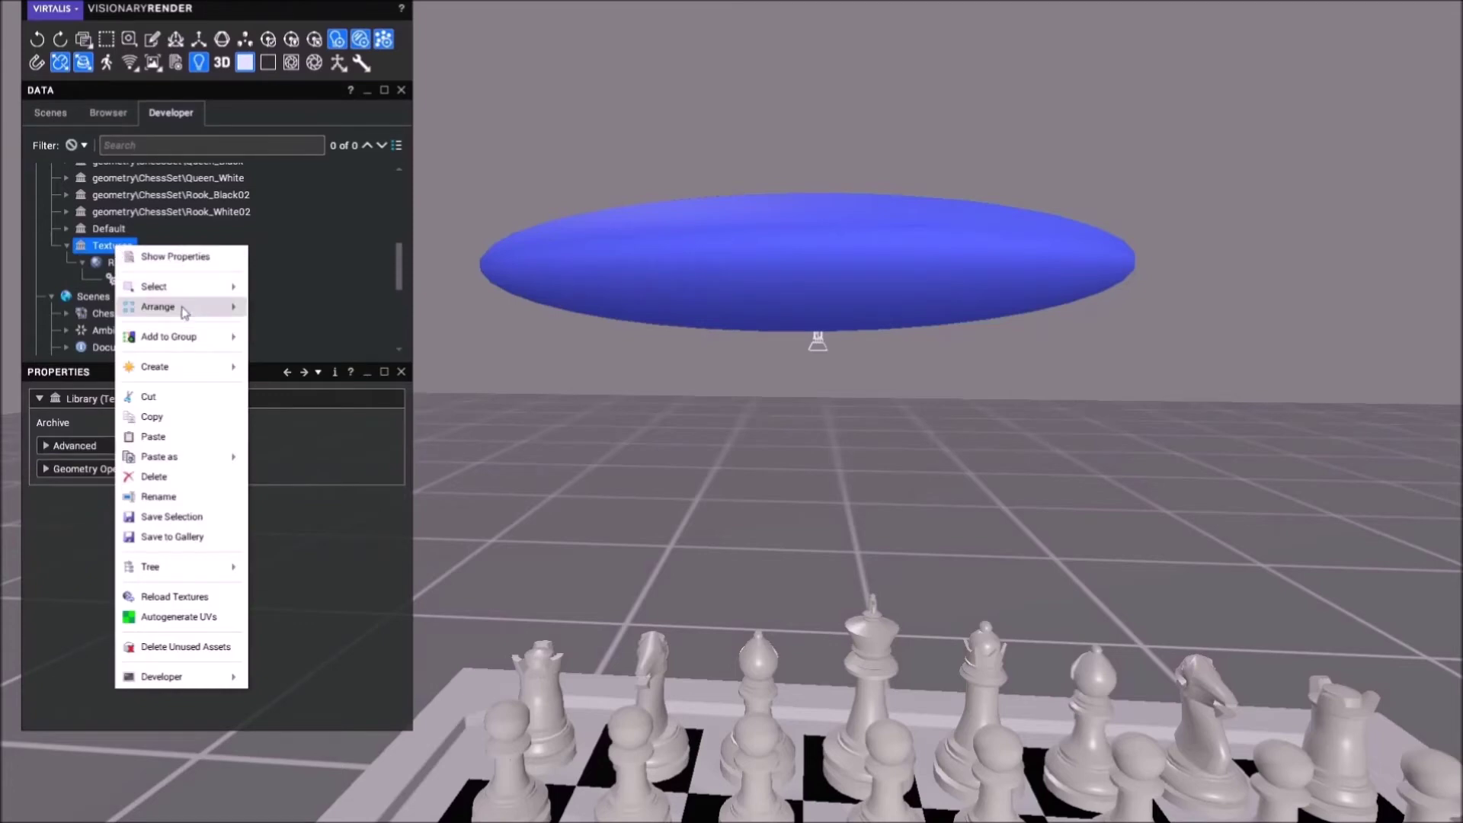
mouse_move(168, 372)
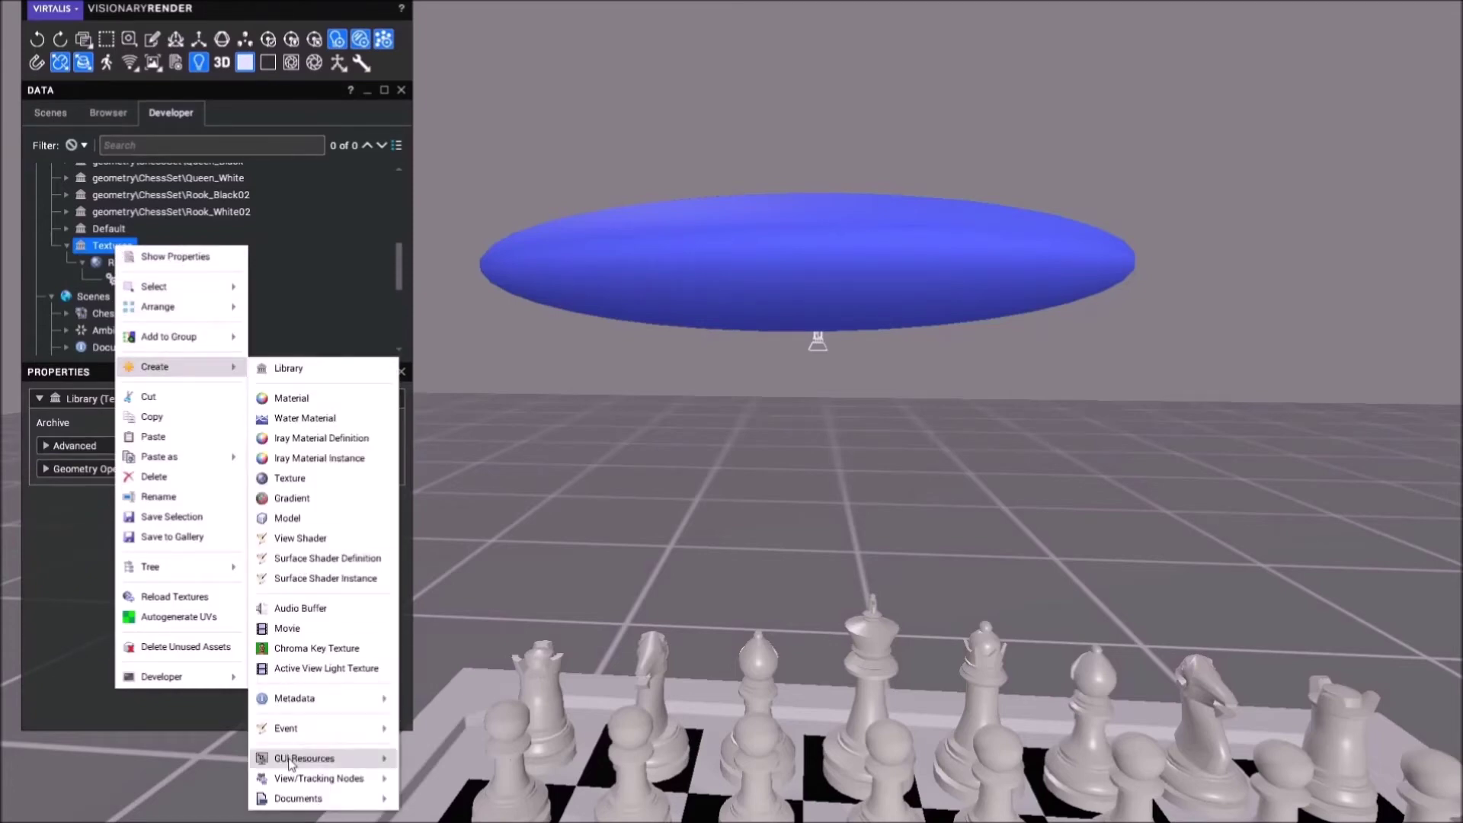
mouse_move(294, 762)
left_click(458, 535)
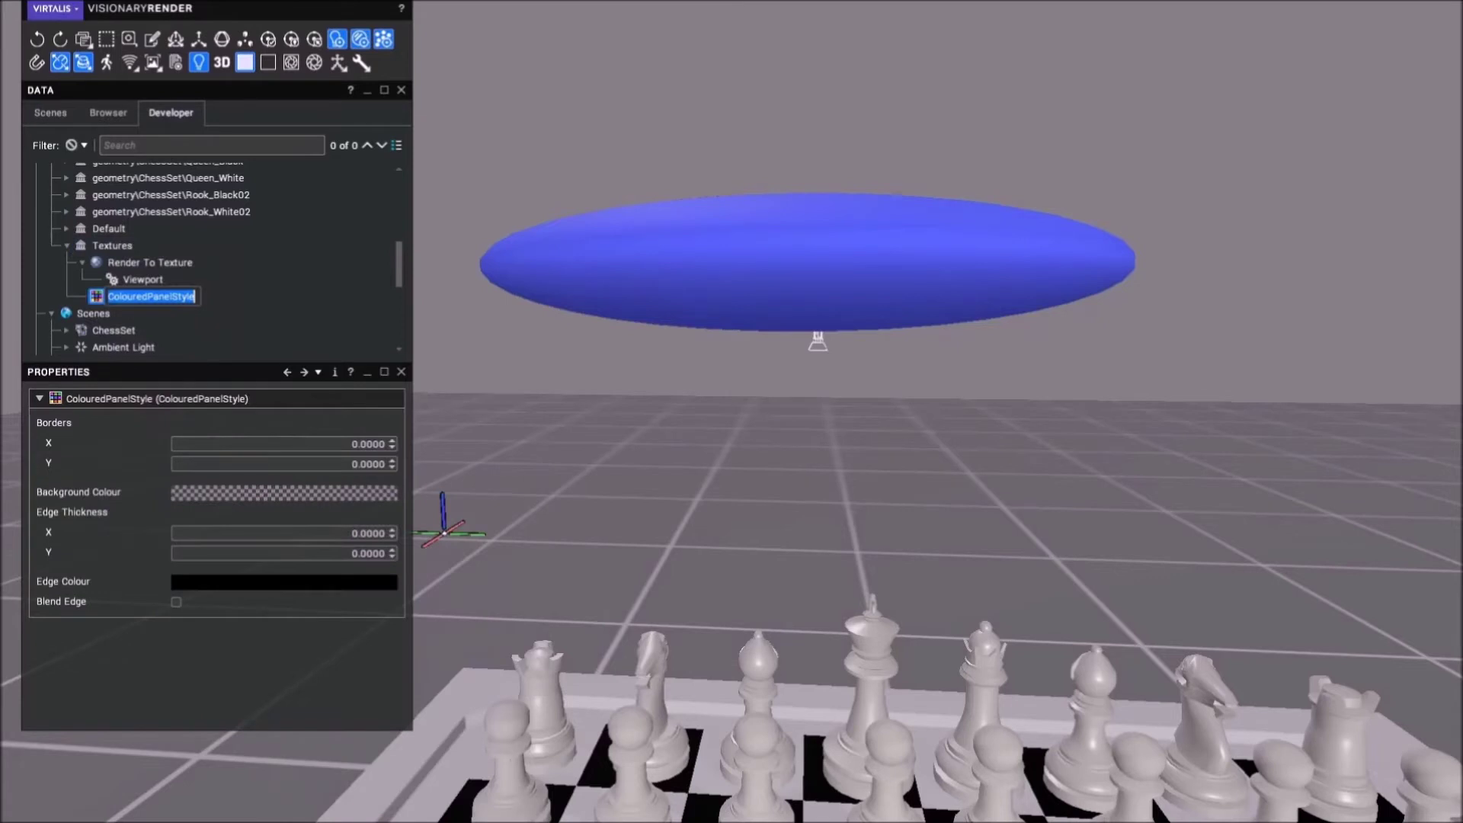
- Change the background colour of ColouredPanelStyle to a translucent blue
left_click(270, 492)
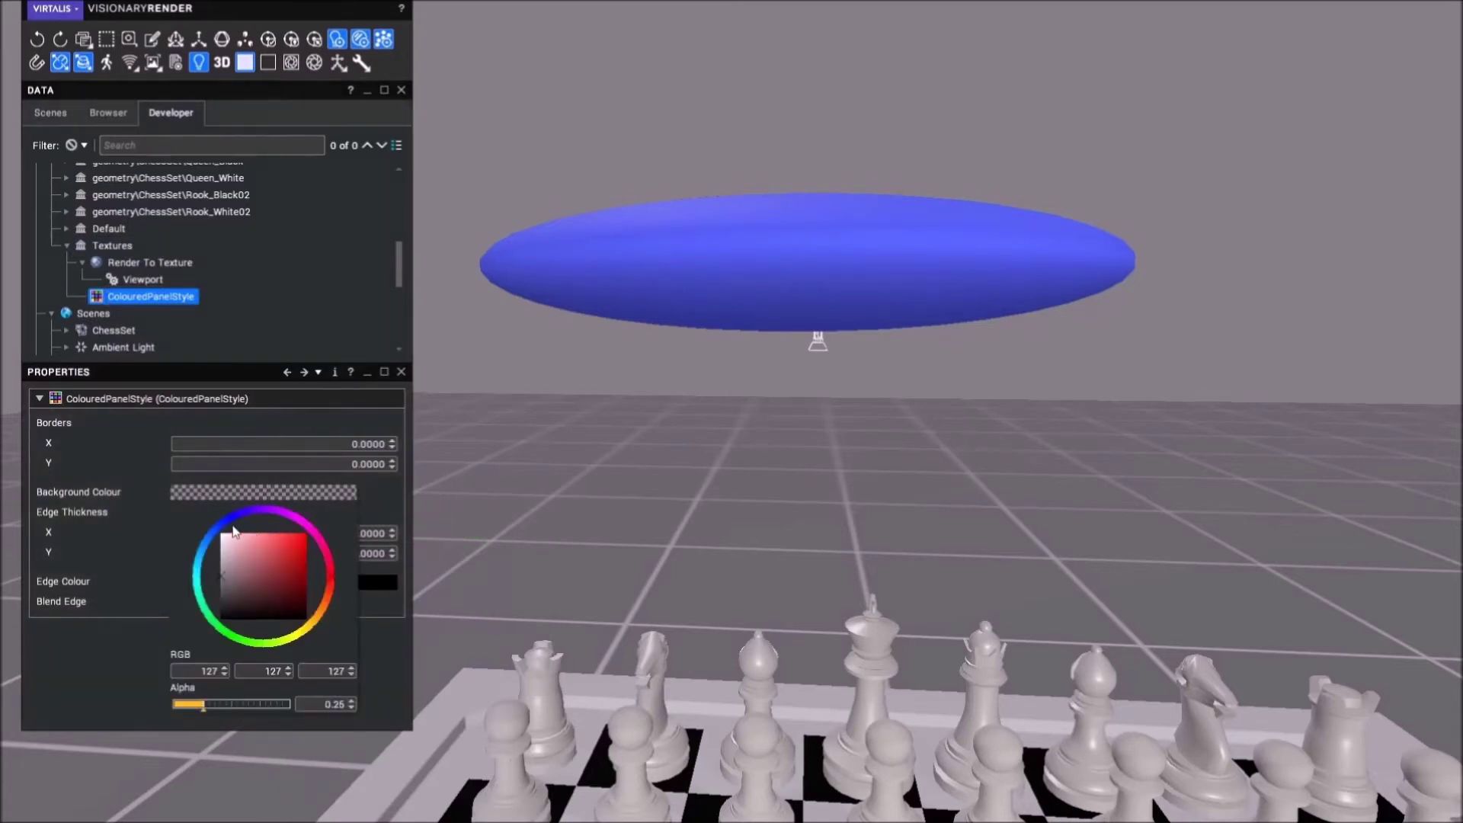
left_click(273, 542)
left_click(244, 499)
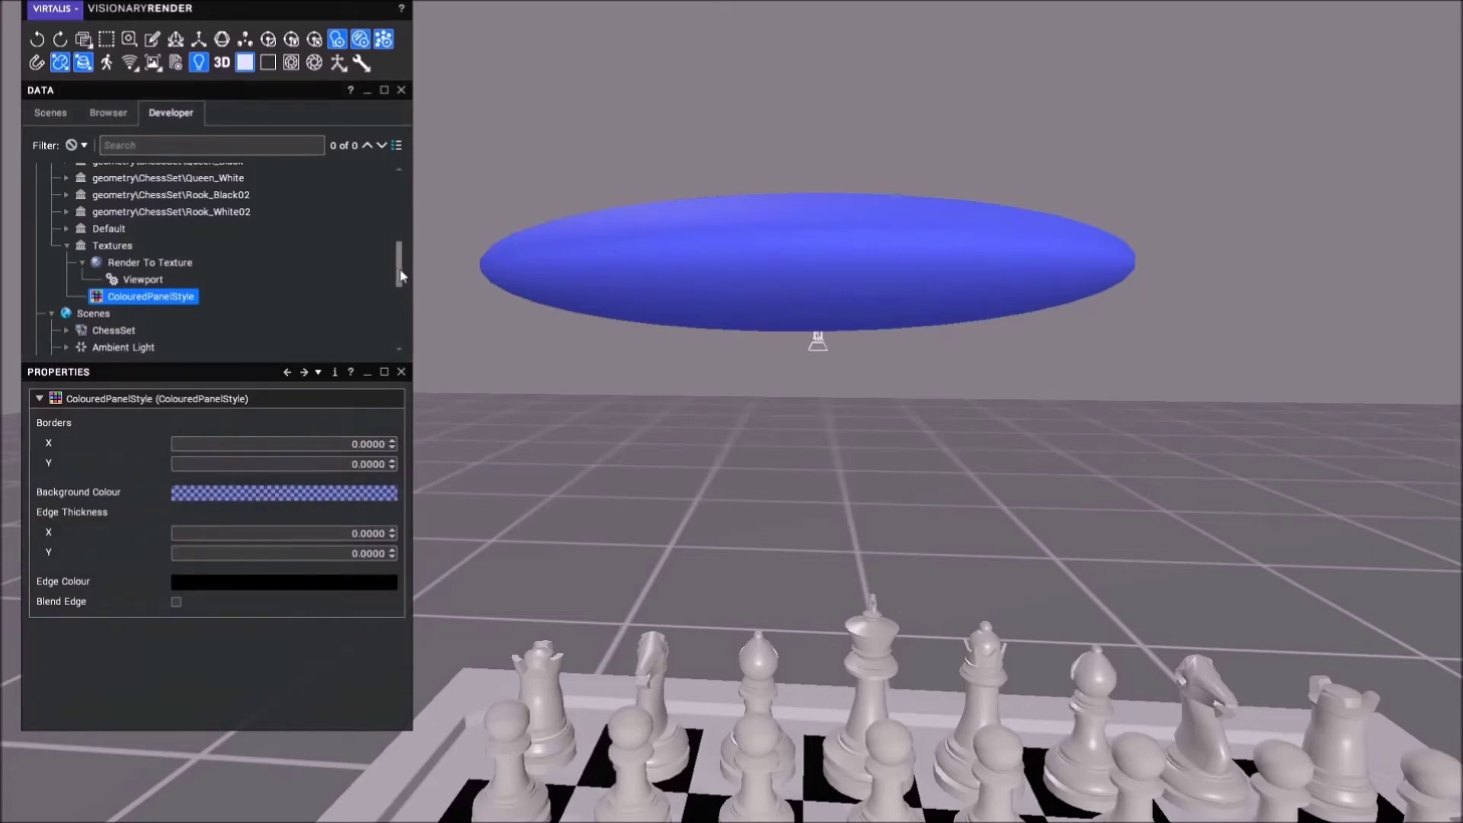
- Apply ColouredPanelStyle as the style of the outer Panel in the CameraMonitor GUI
left_click_drag(402, 275, 401, 332)
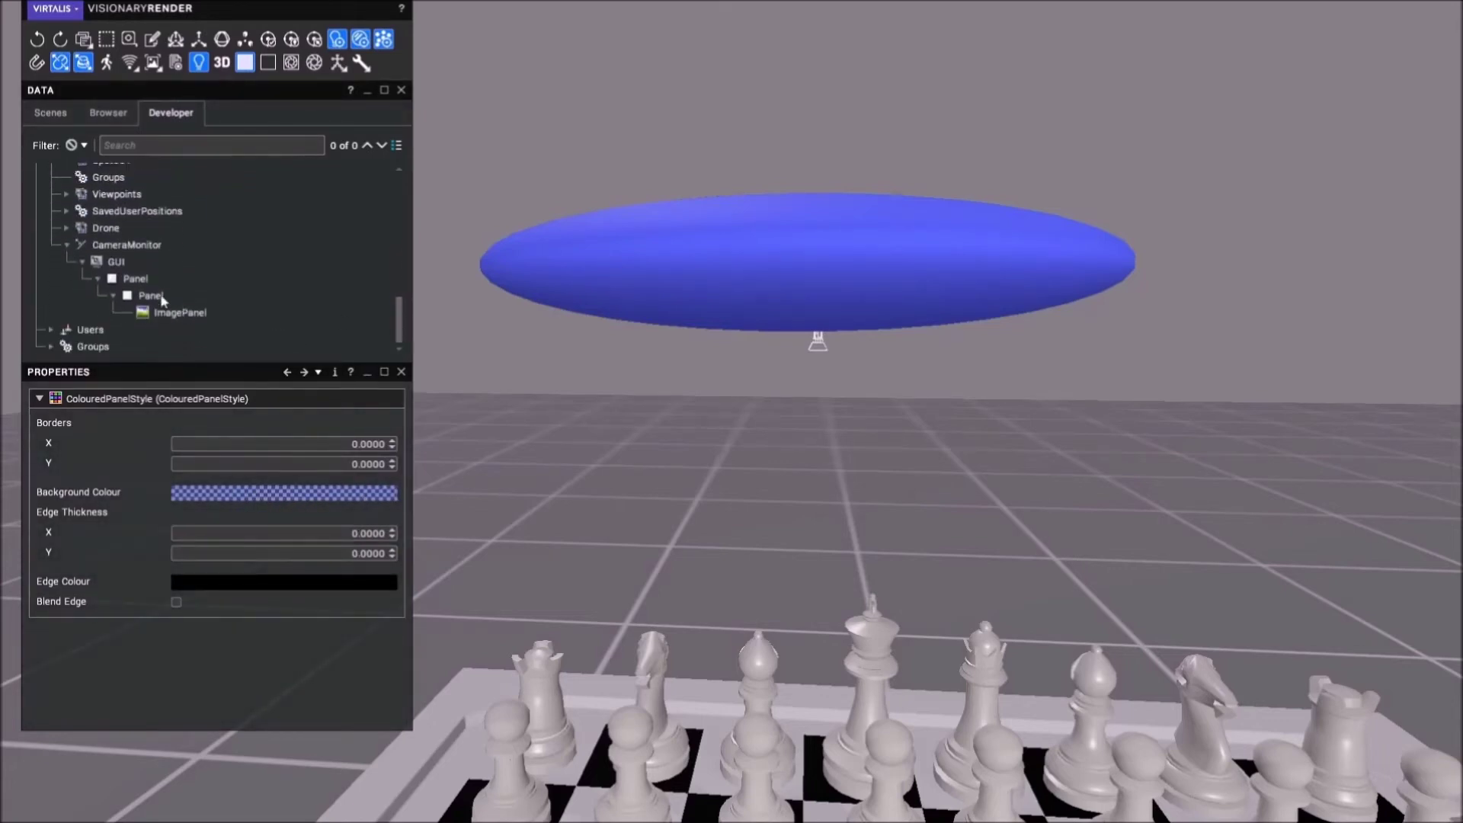
left_click(131, 279)
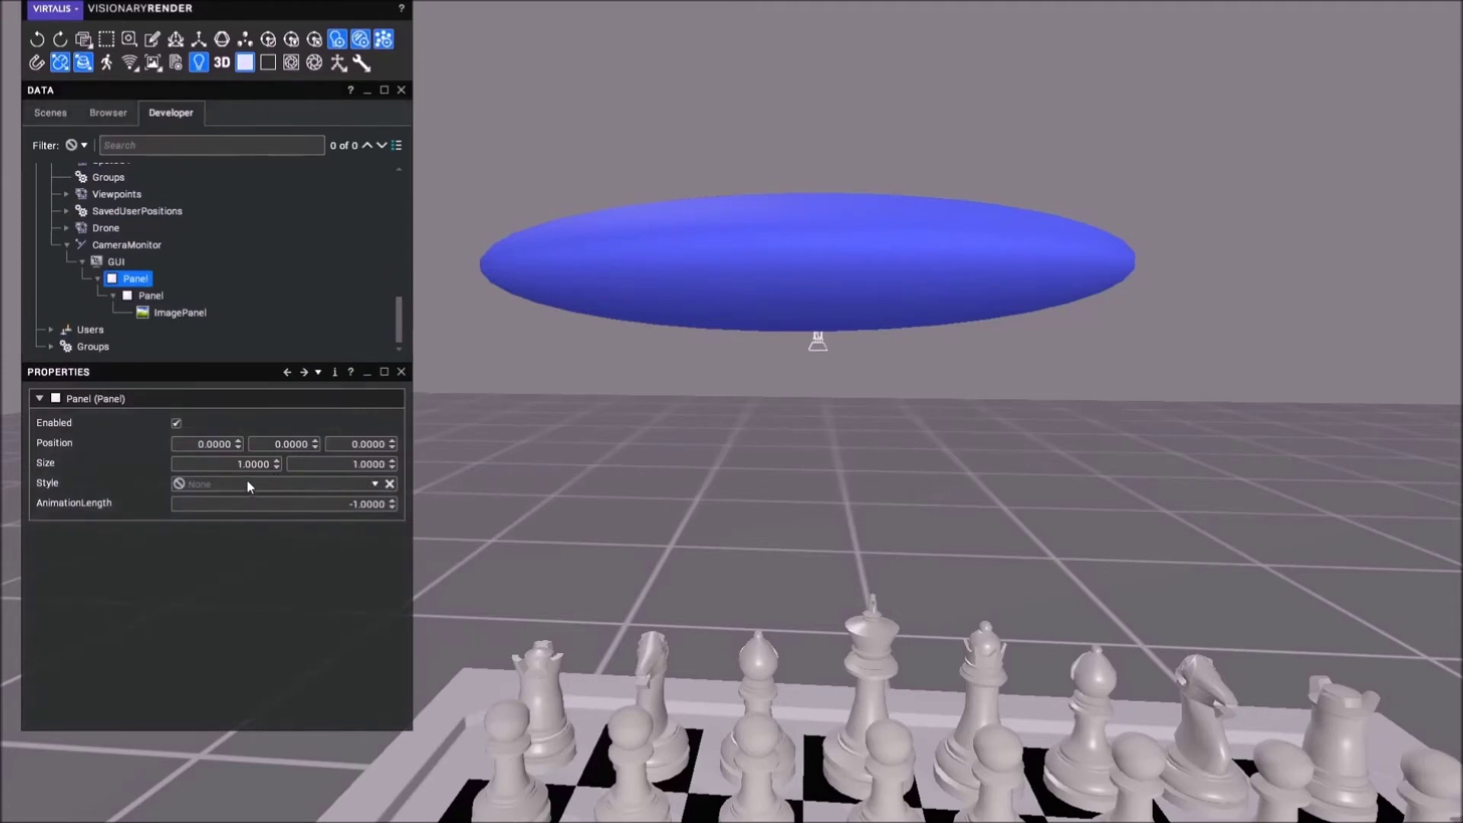
left_click(248, 483)
left_click(229, 574)
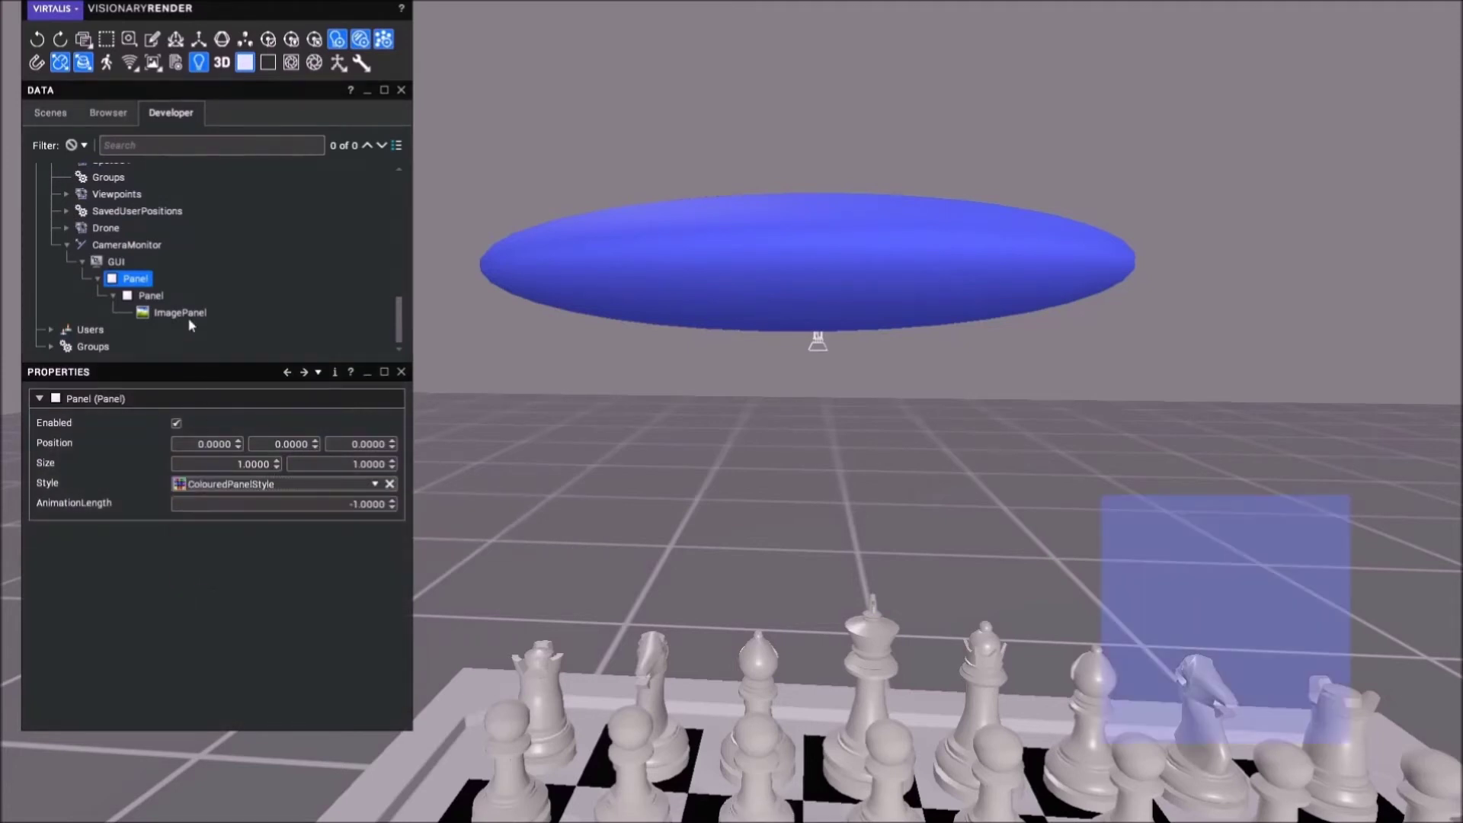
- Apply ColouredPanelStyle as the style of the inner Panel in the CameraMonitor GUI
left_click(150, 296)
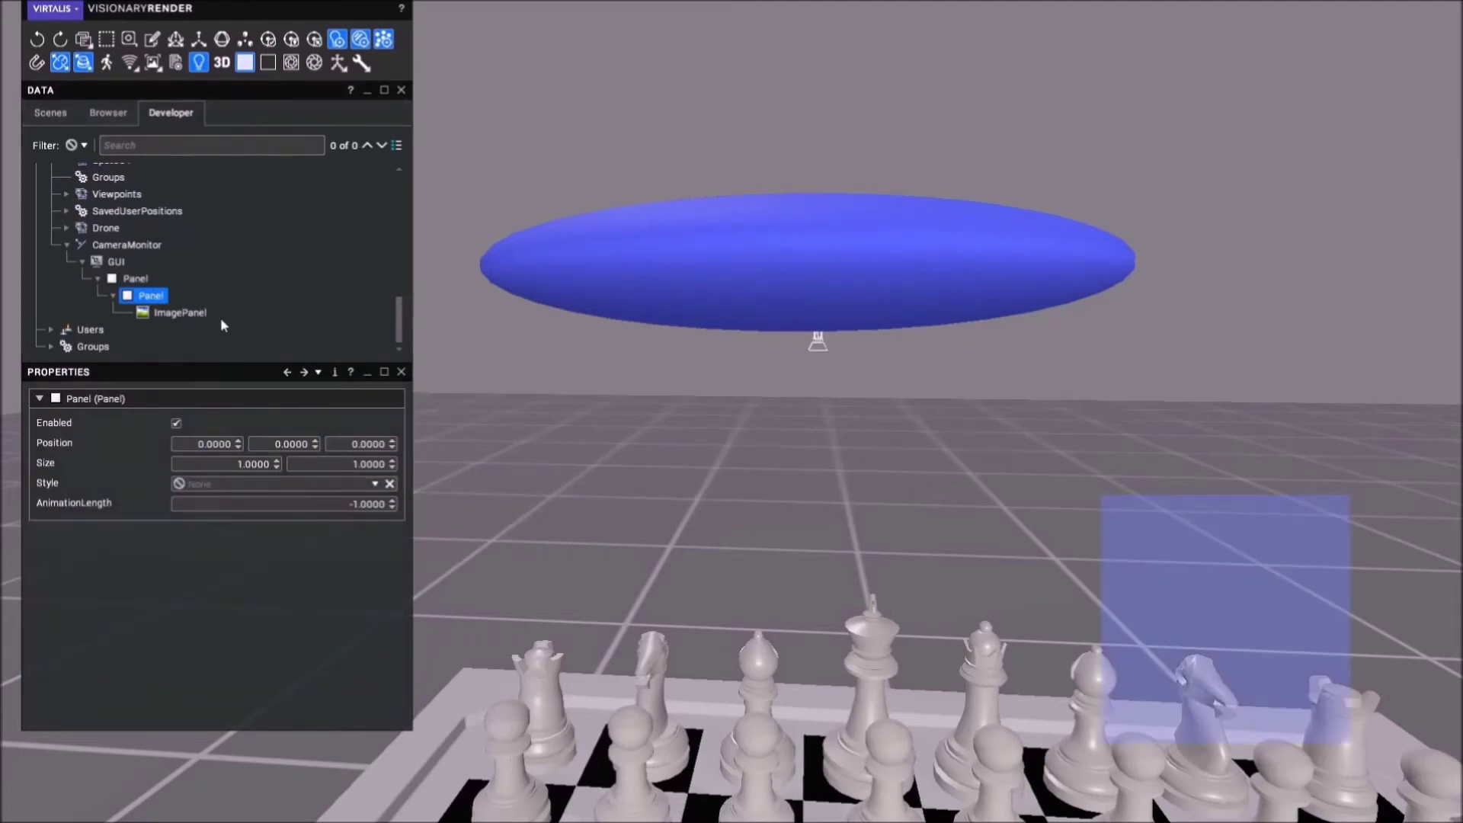
left_click(241, 482)
left_click(230, 576)
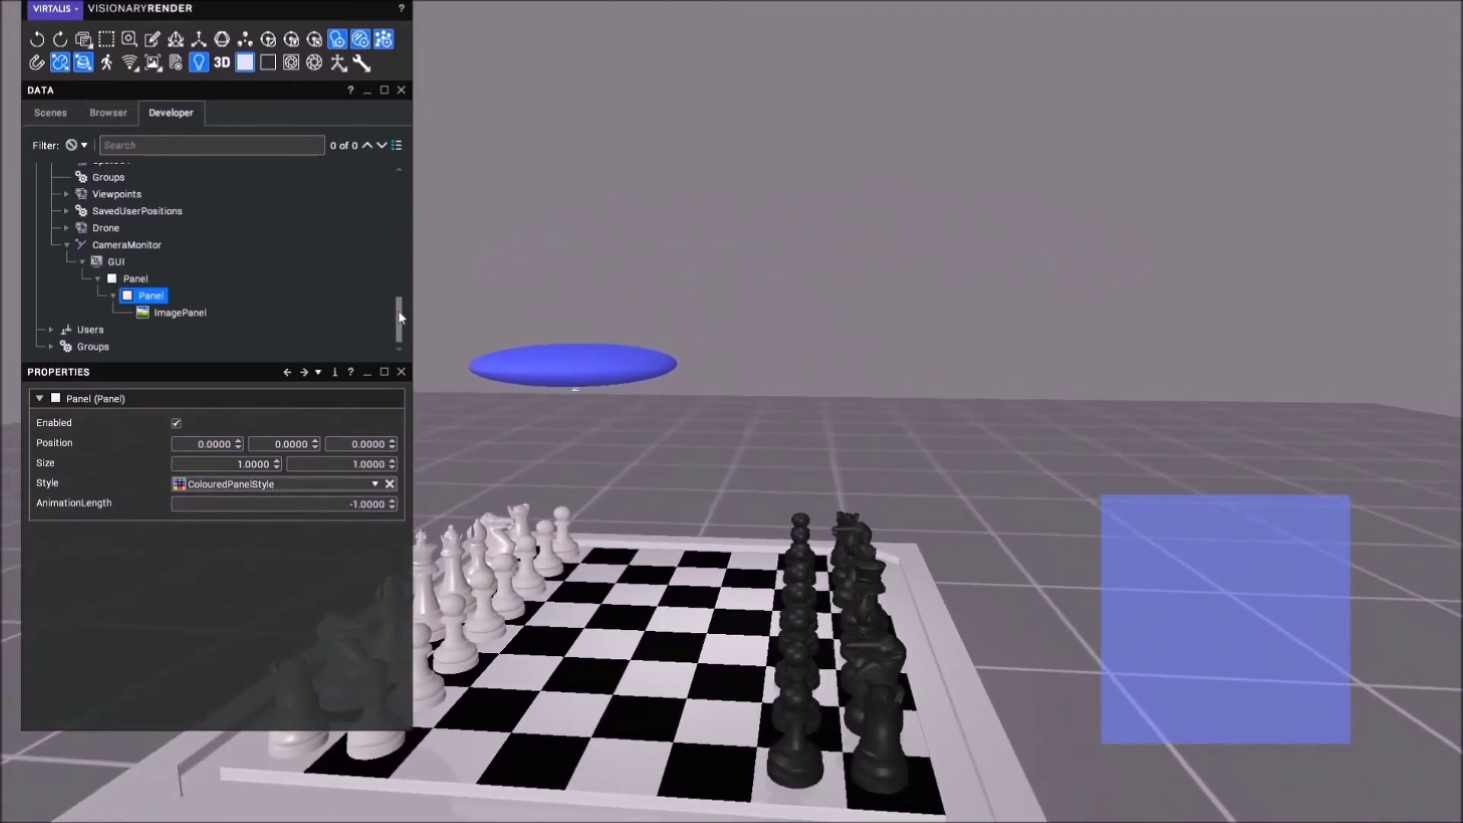
- Move the Drone higher over the chessboard, to about -0.11, 1.73, 0.35
left_click(519, 359)
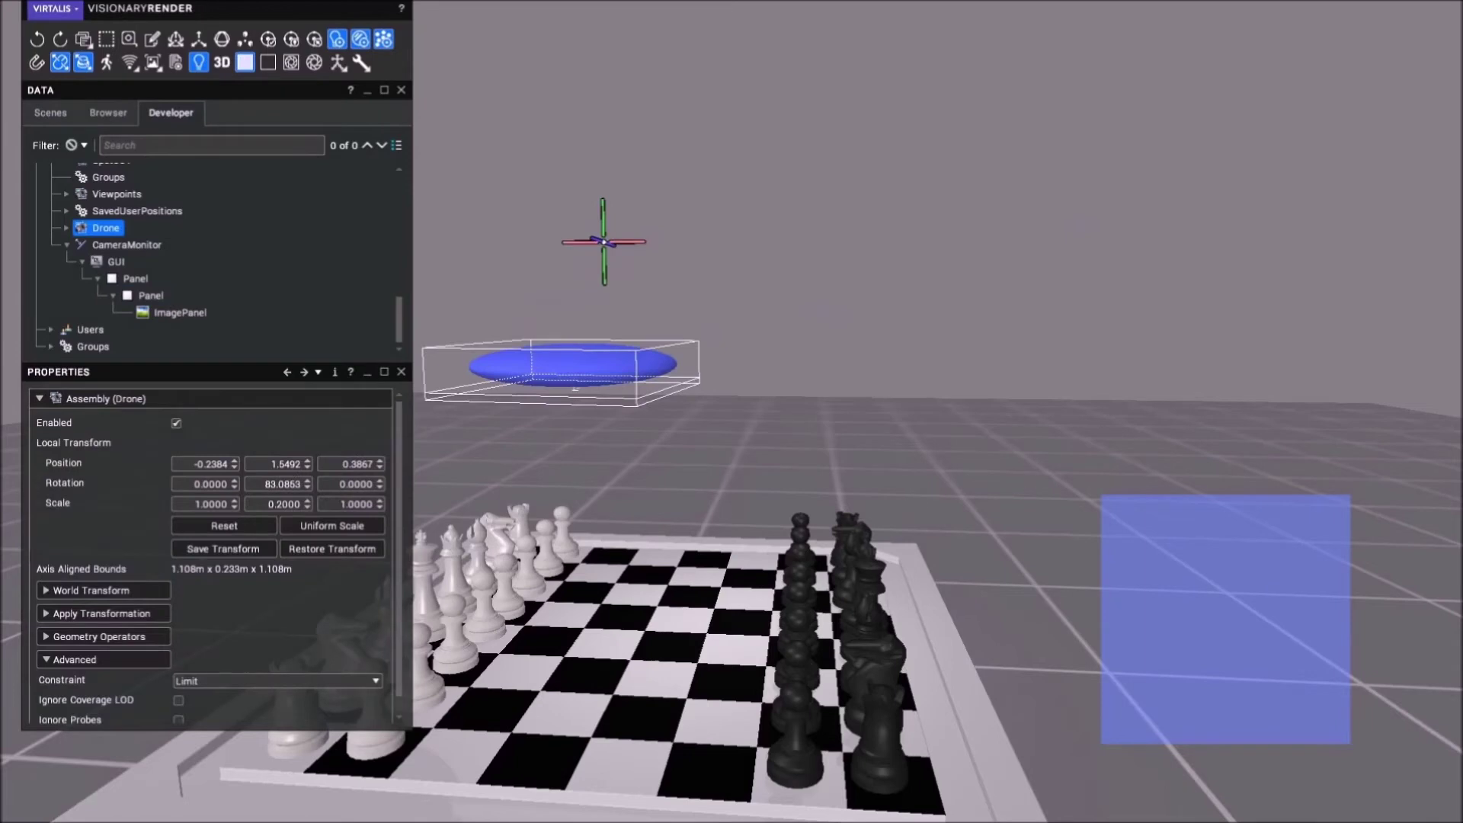
left_click_drag(603, 242, 632, 204)
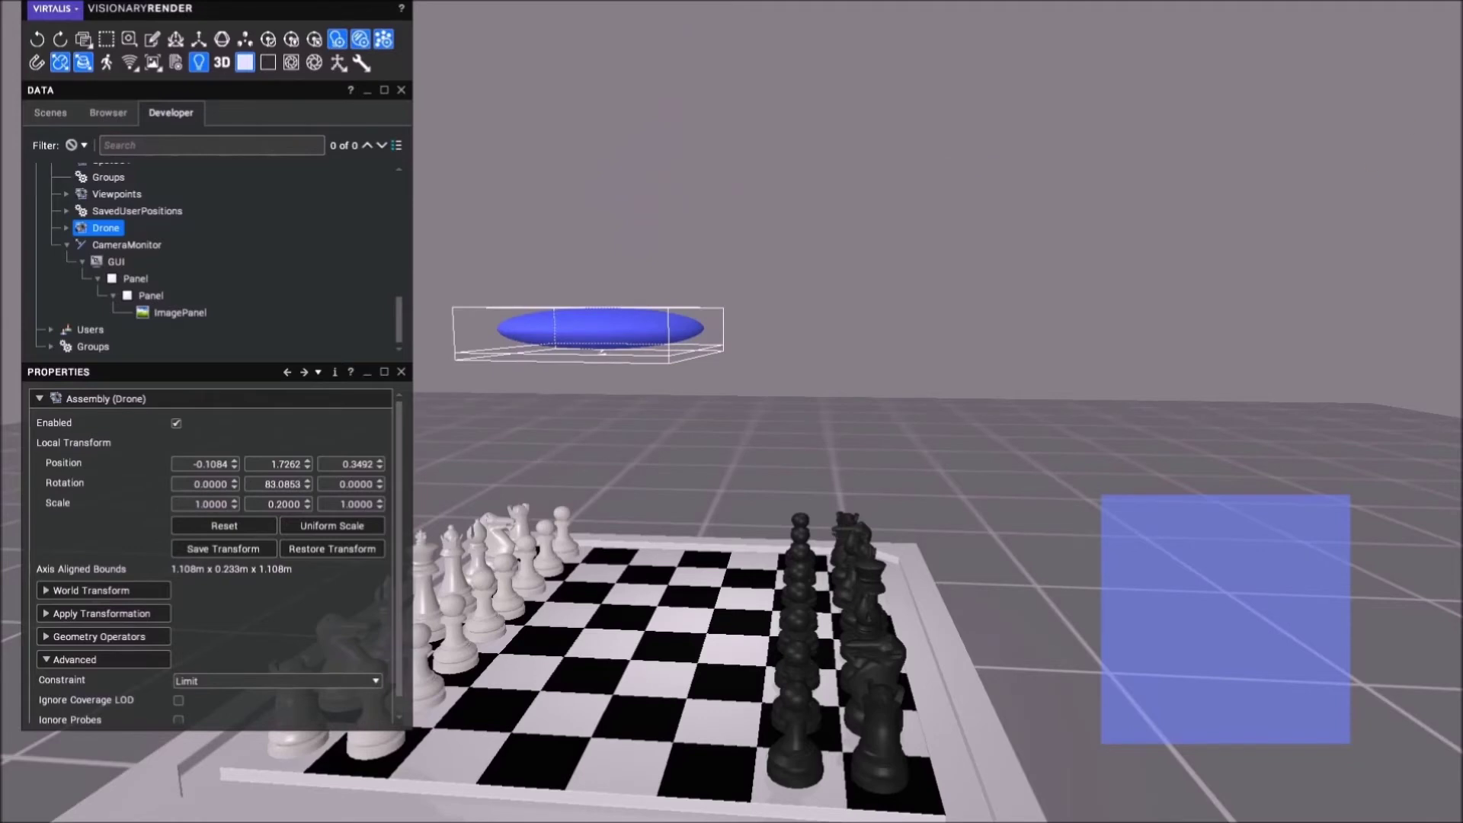
key("Down")
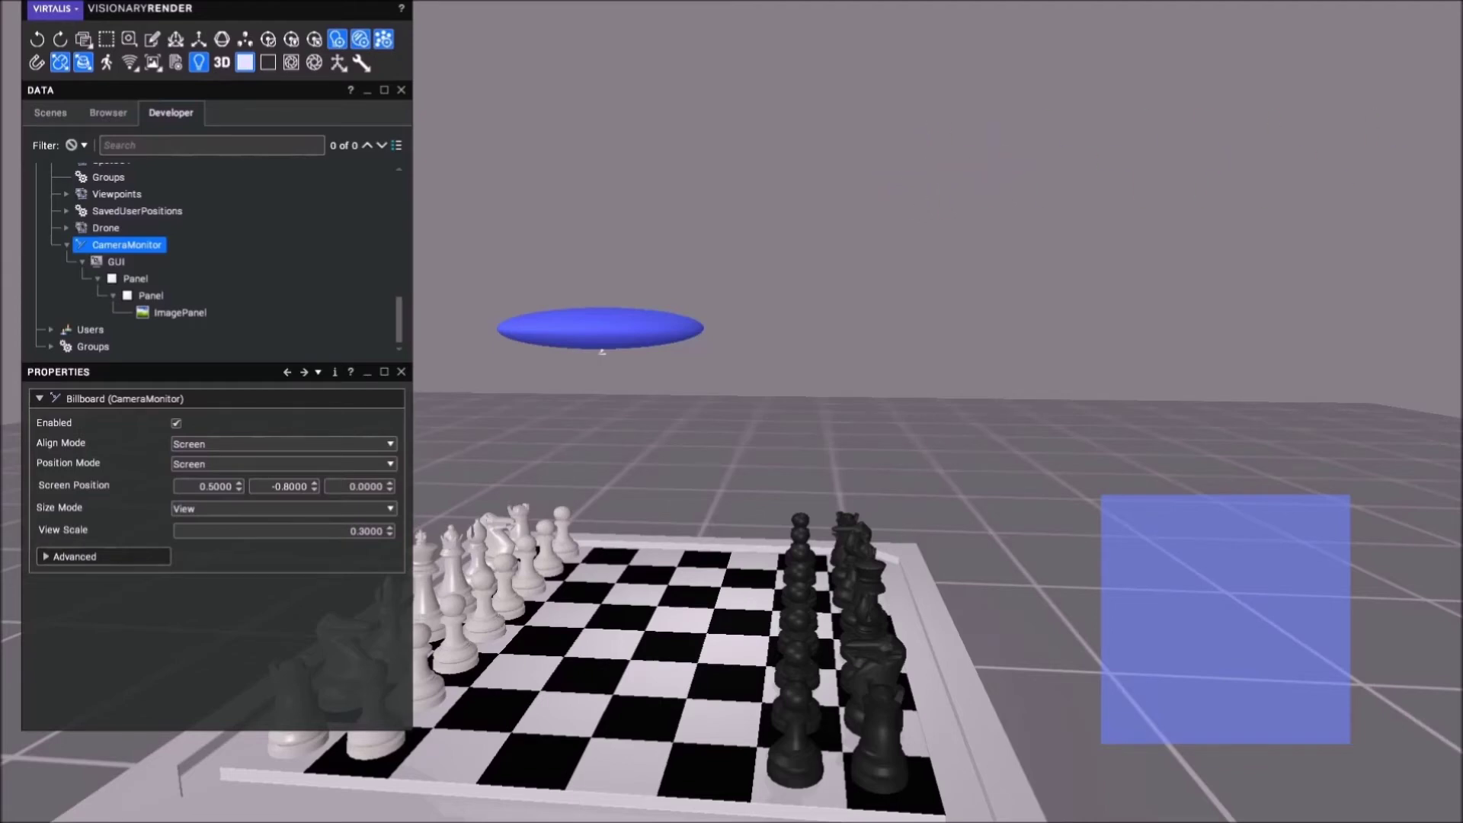
- Go to the render texture assigned to the ImagePanel and disable Stereo on it
left_click(180, 312)
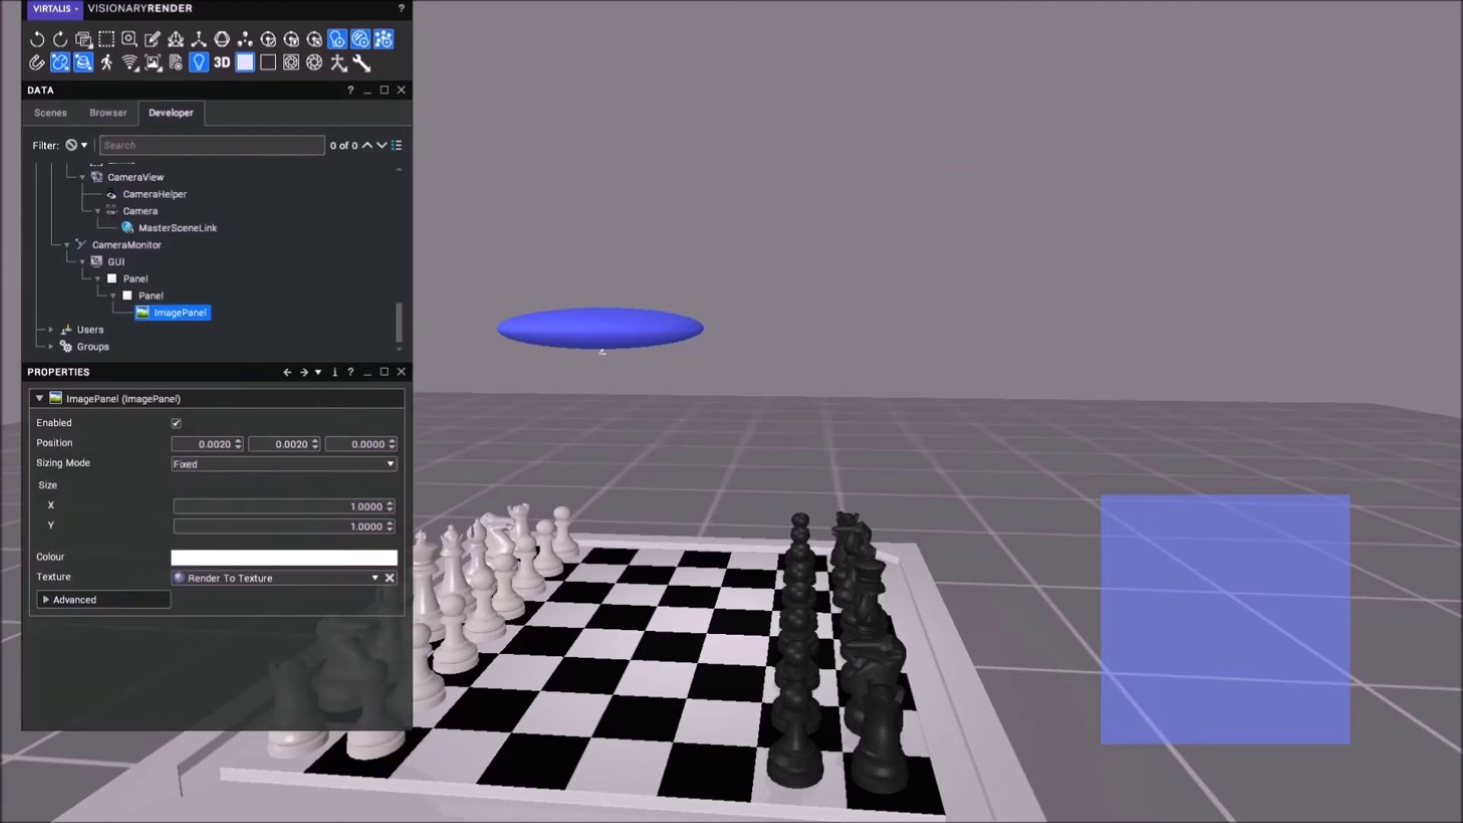
double_click(229, 577)
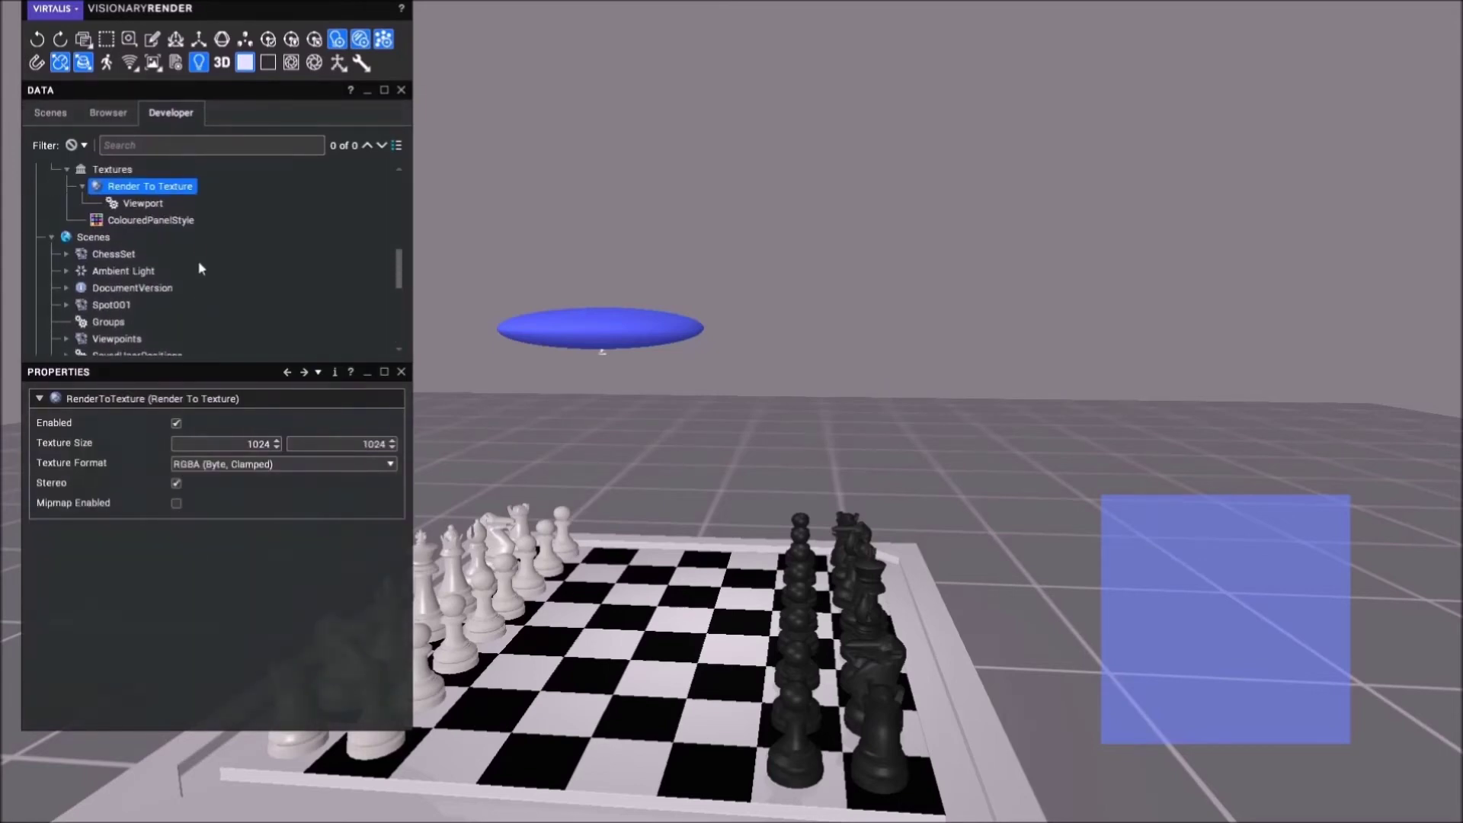
left_click(176, 484)
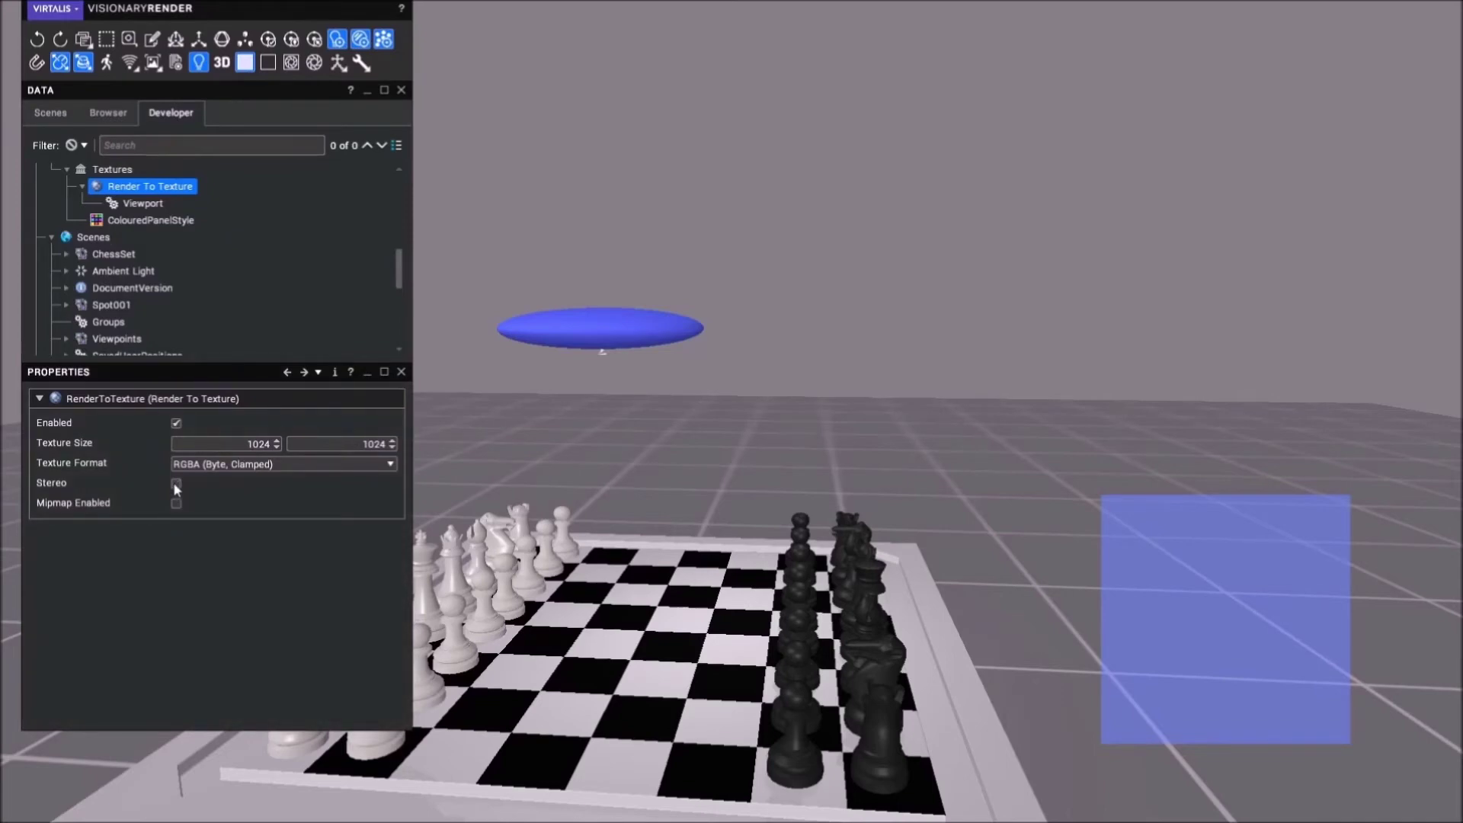
- Go to the camera assigned to the render texture's Viewport, zero its position on all axes and reset its Y rotation
left_click(143, 206)
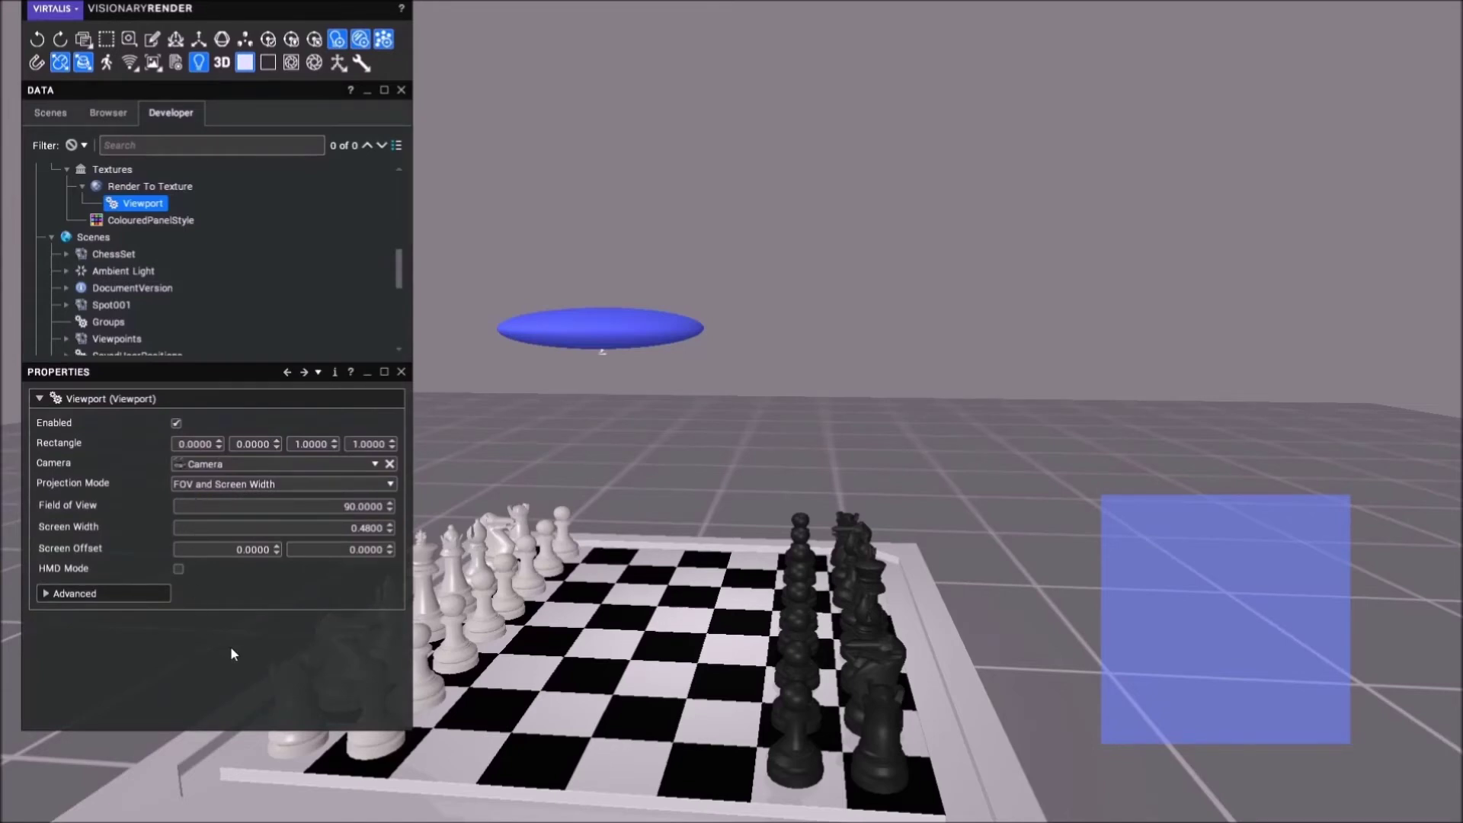
double_click(199, 468)
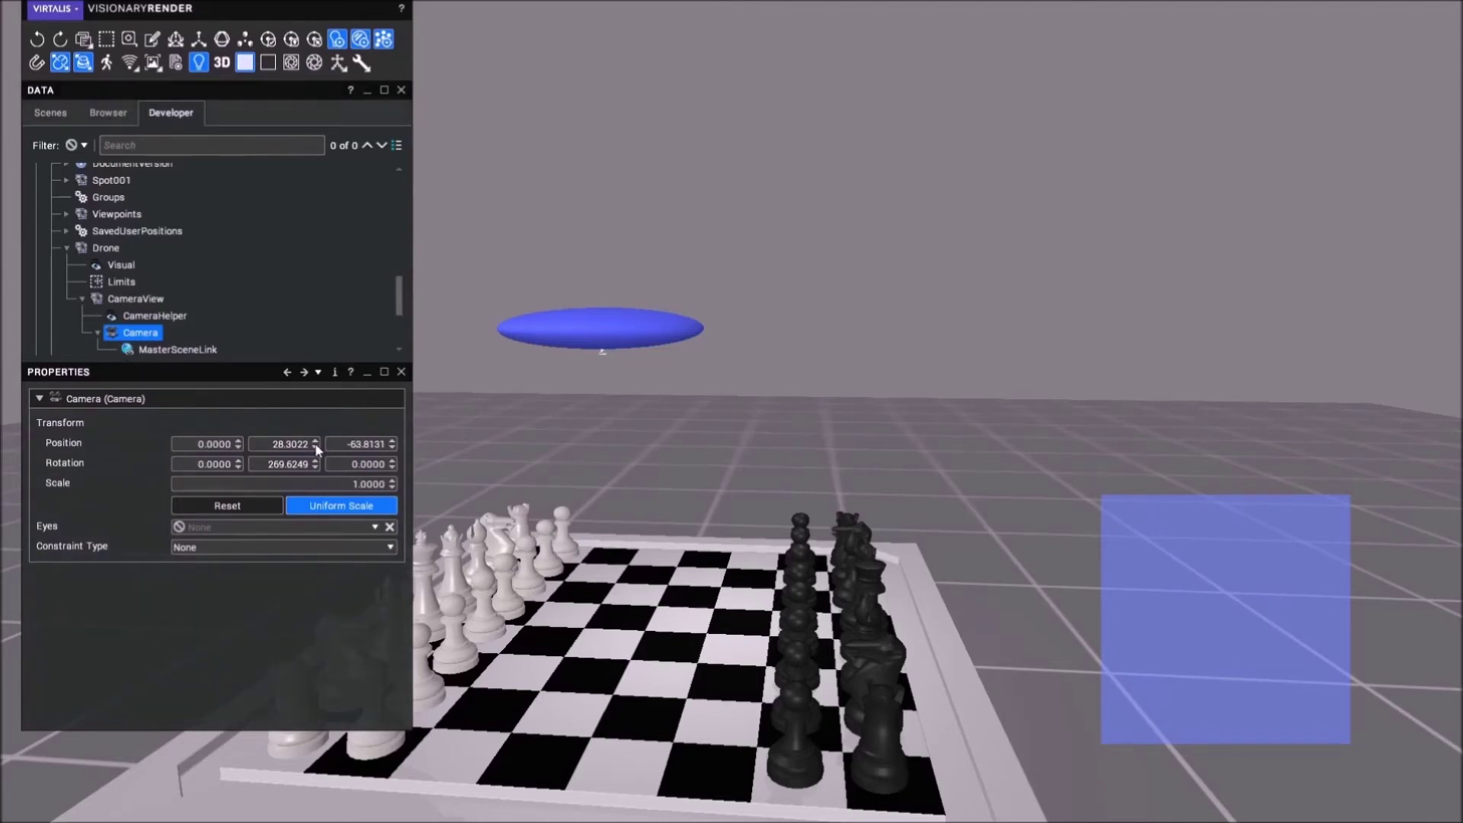
left_click(393, 444)
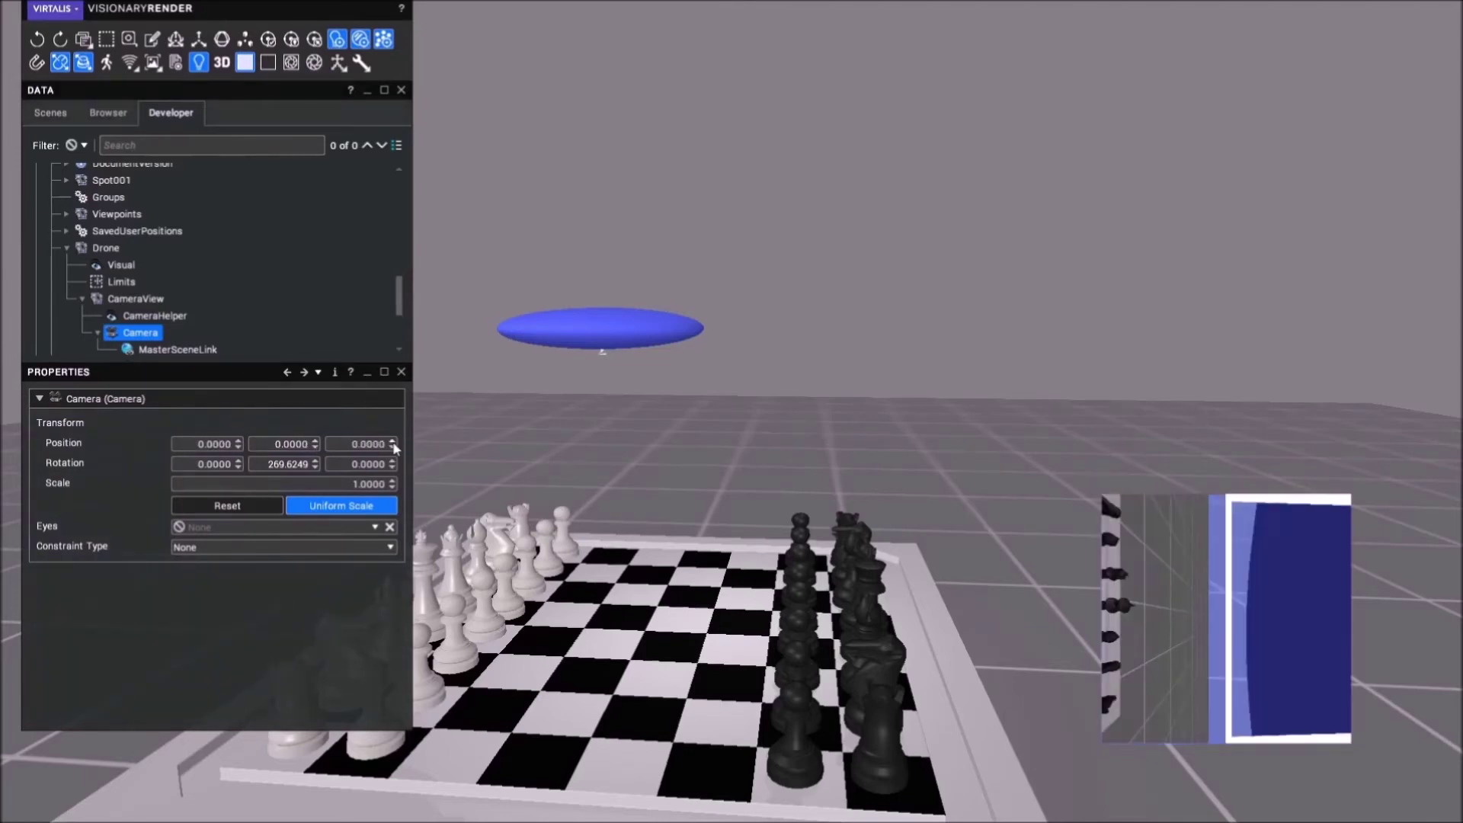
left_click(317, 460)
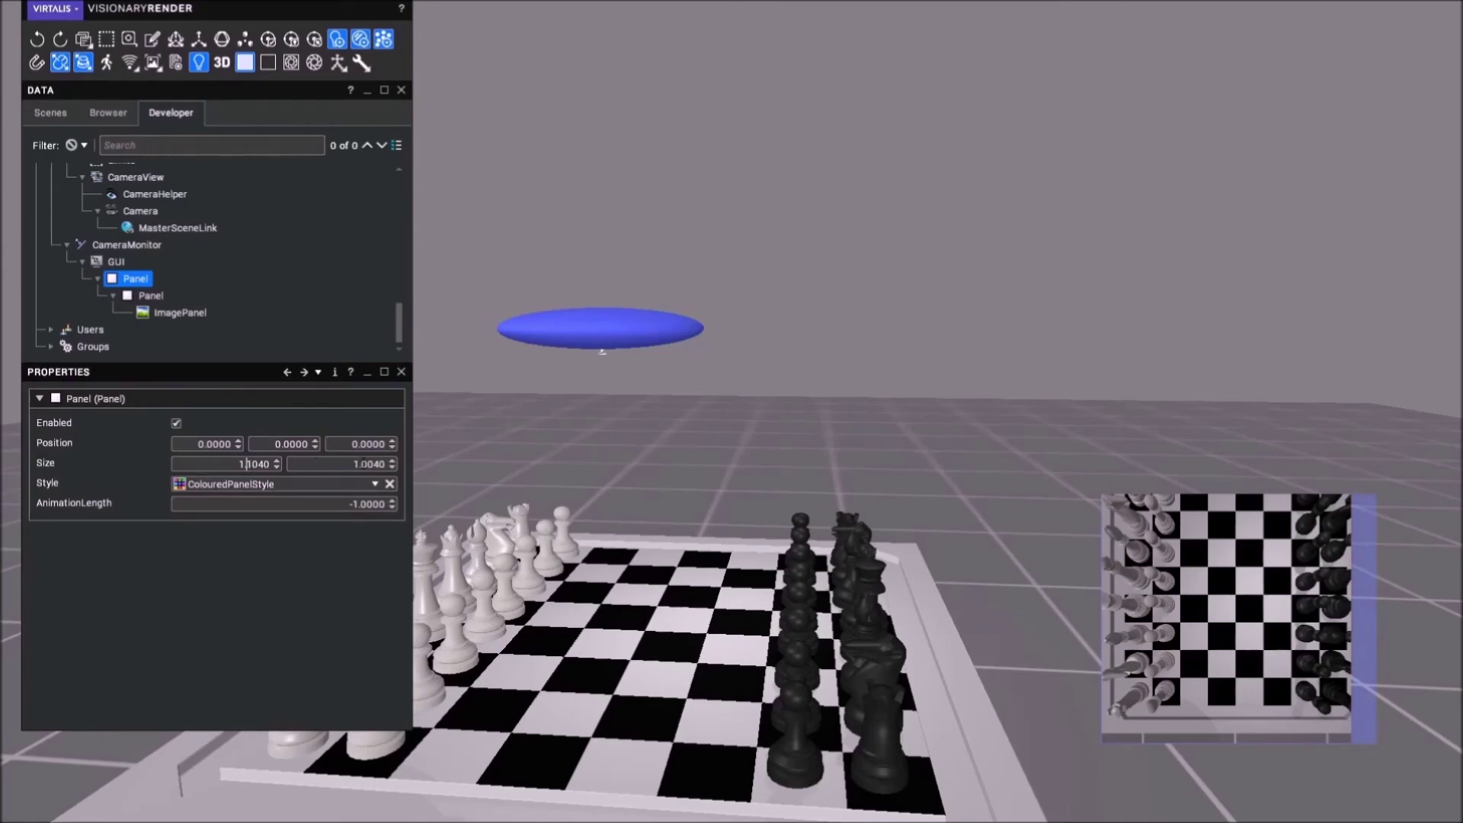
- Set the vertical size of the outer CameraMonitor Panel to 1.104
left_click(361, 463)
key("Delete")
type("1")
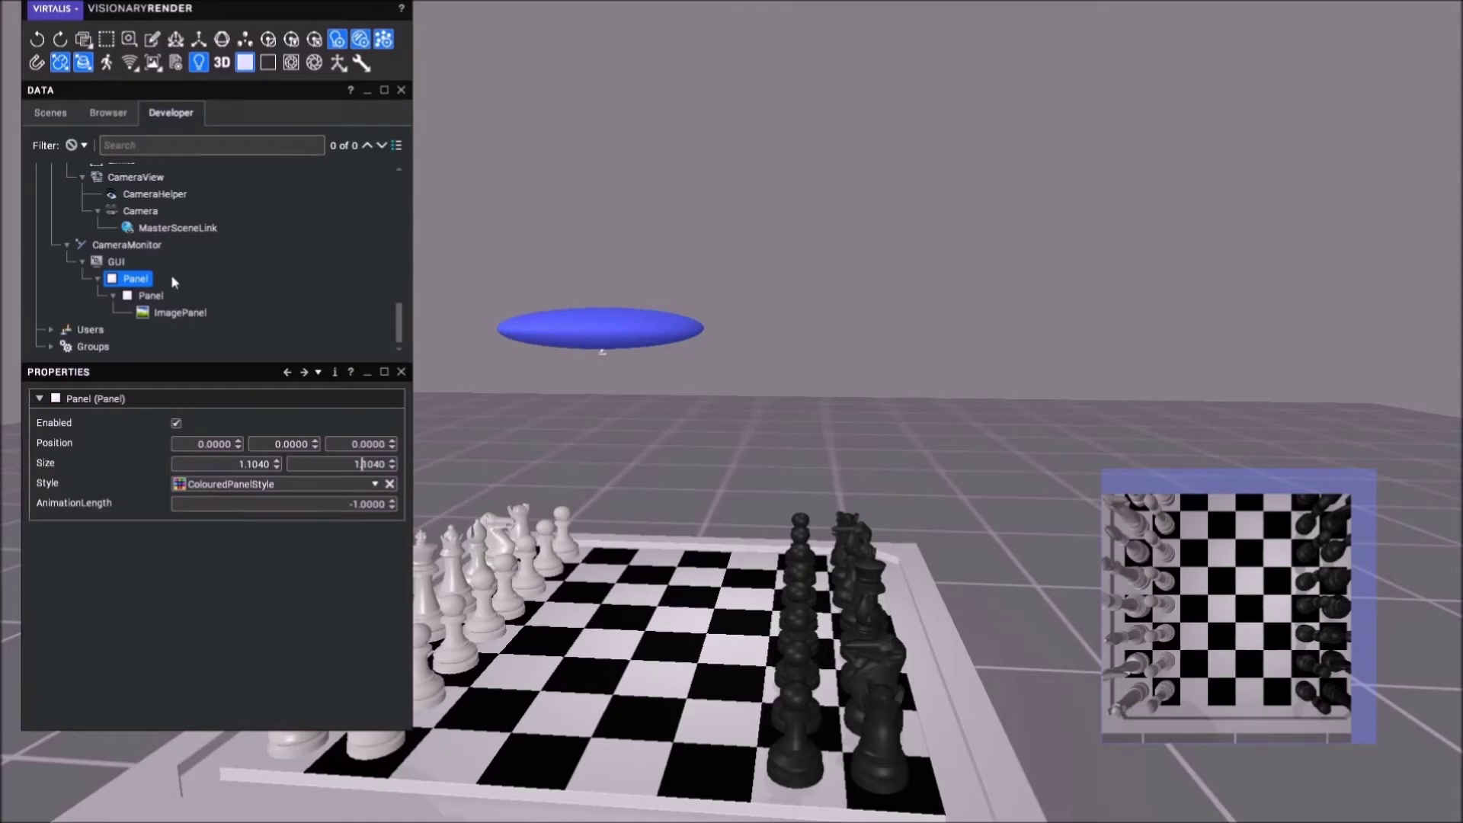
- Centre the ImagePanel within the CameraMonitor frame by setting its position to X 0.057 and Y 0.053
left_click(181, 315)
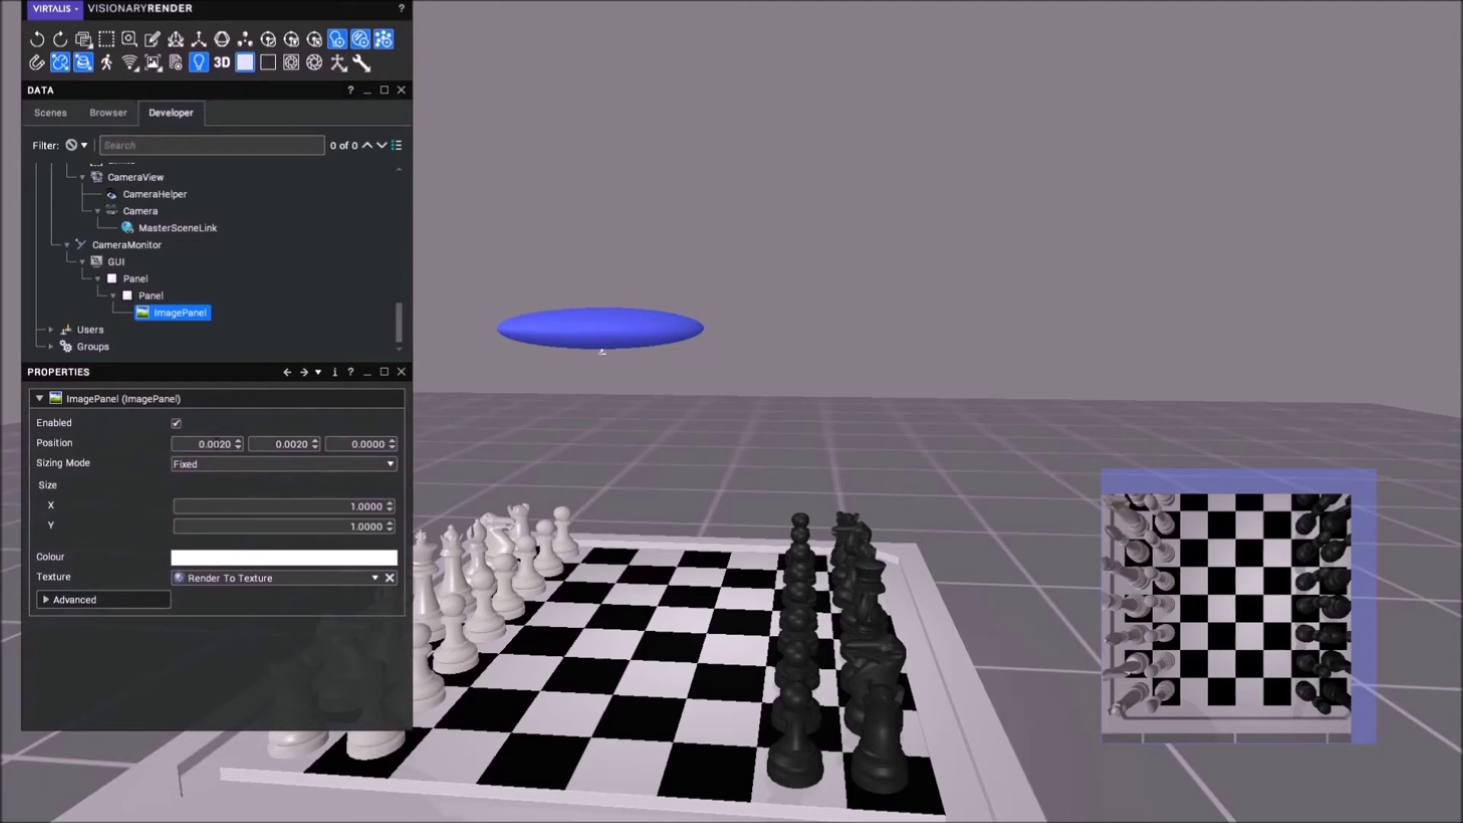
left_click(297, 443)
scroll(293, 444, "up", 11)
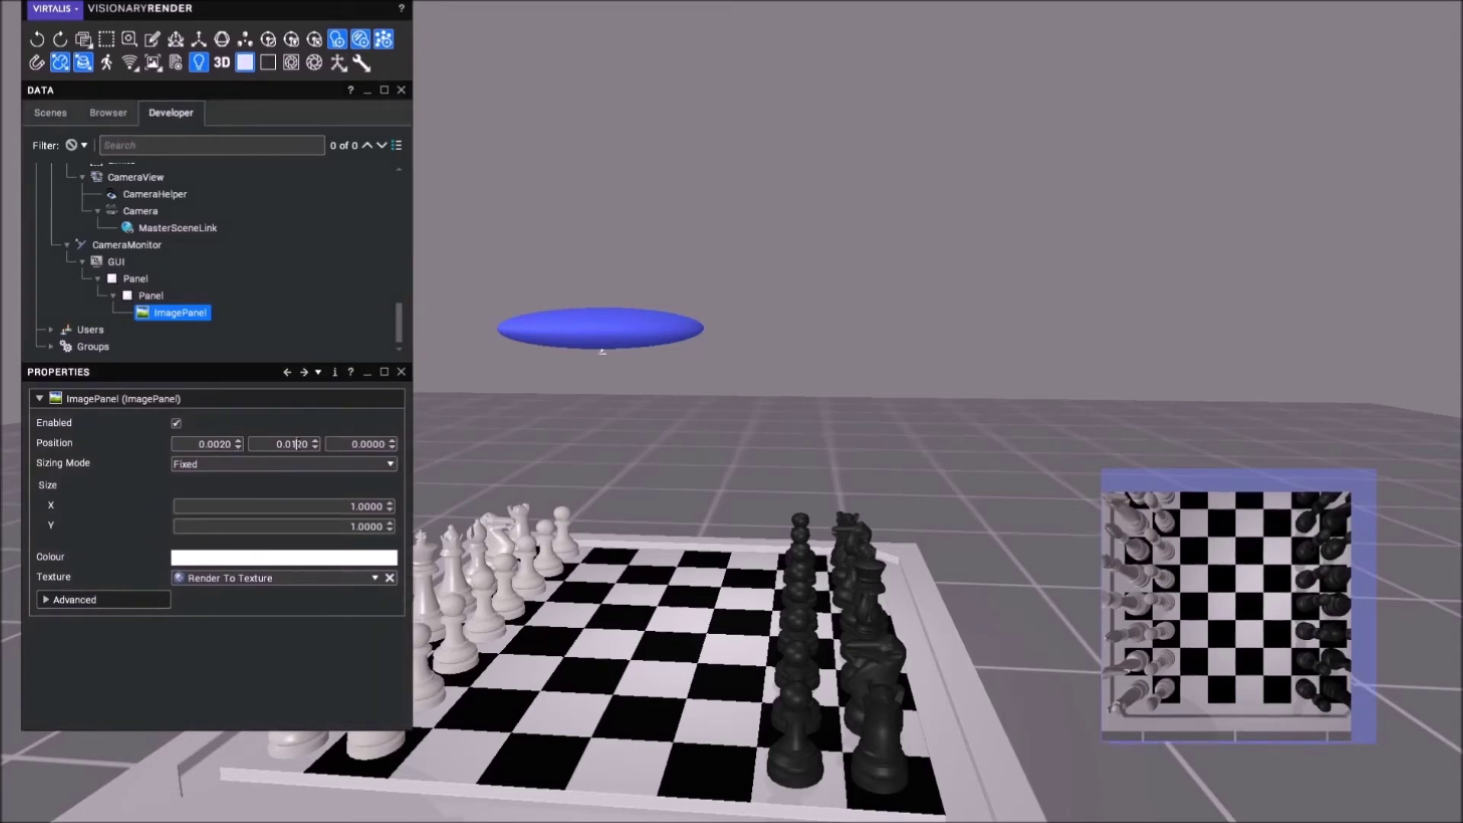
scroll(298, 444, "up", 20)
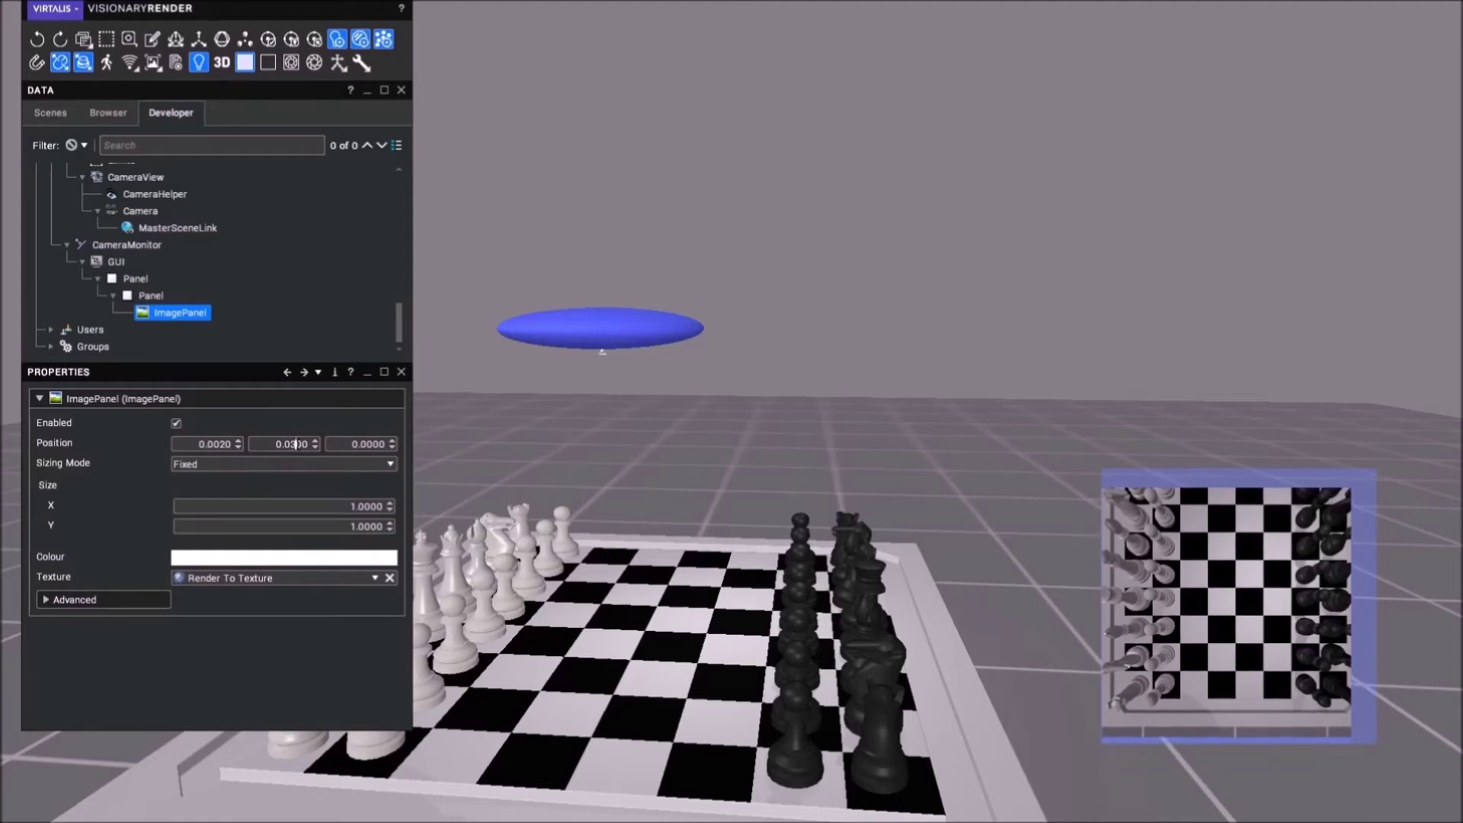
scroll(297, 444, "up", 19)
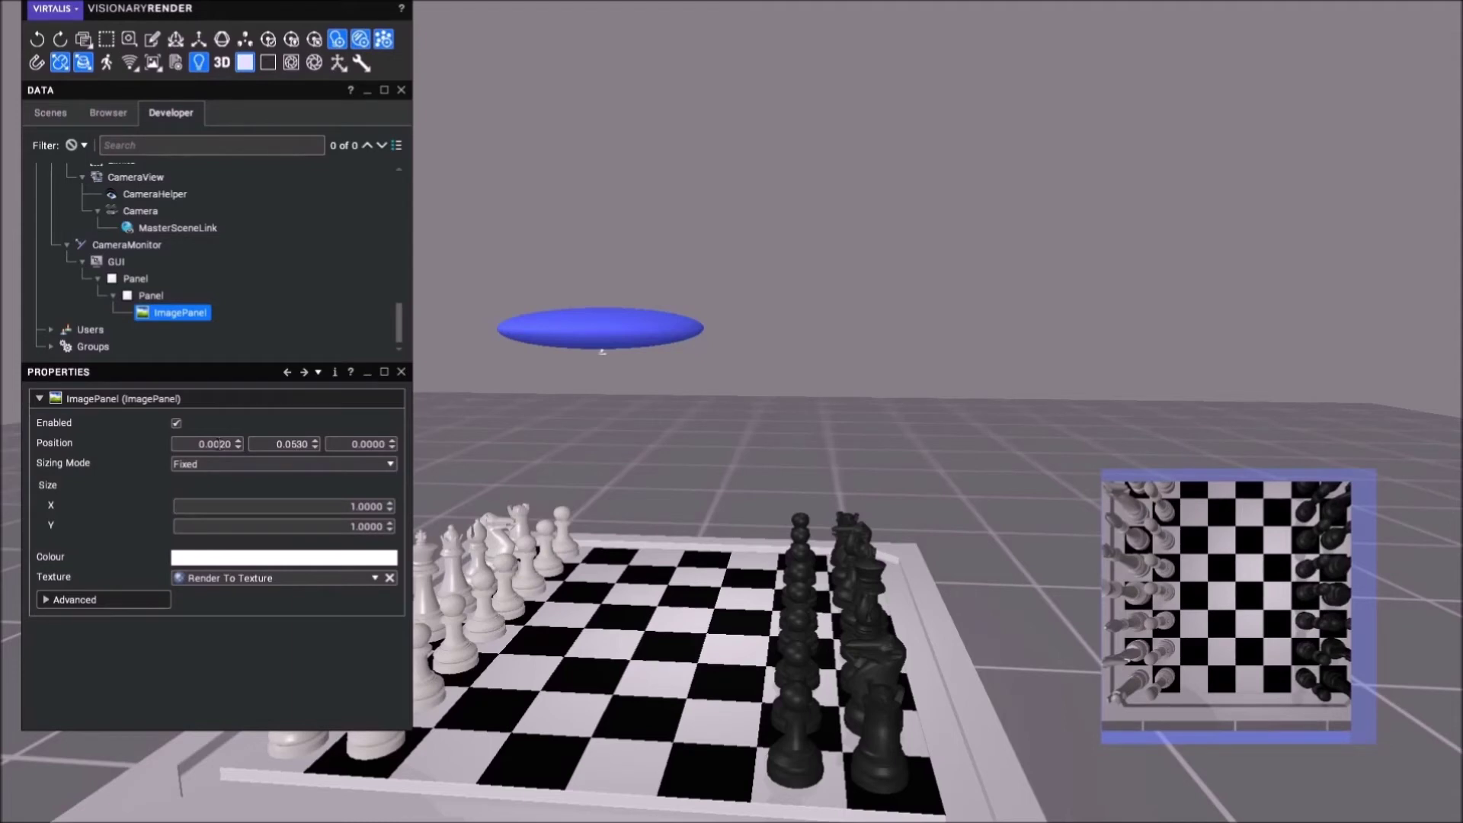
scroll(221, 443, "up", 20)
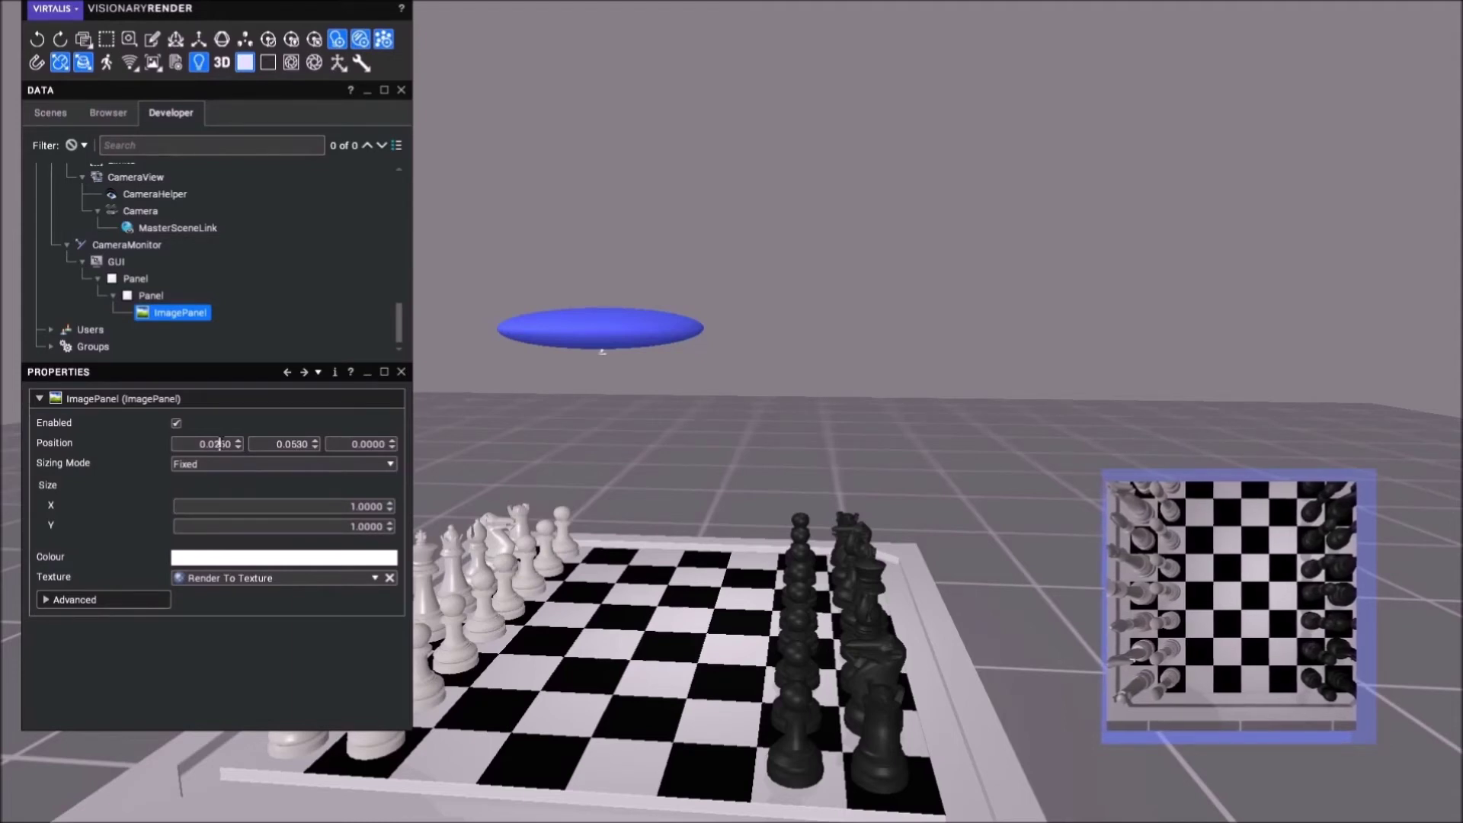
scroll(220, 444, "up", 20)
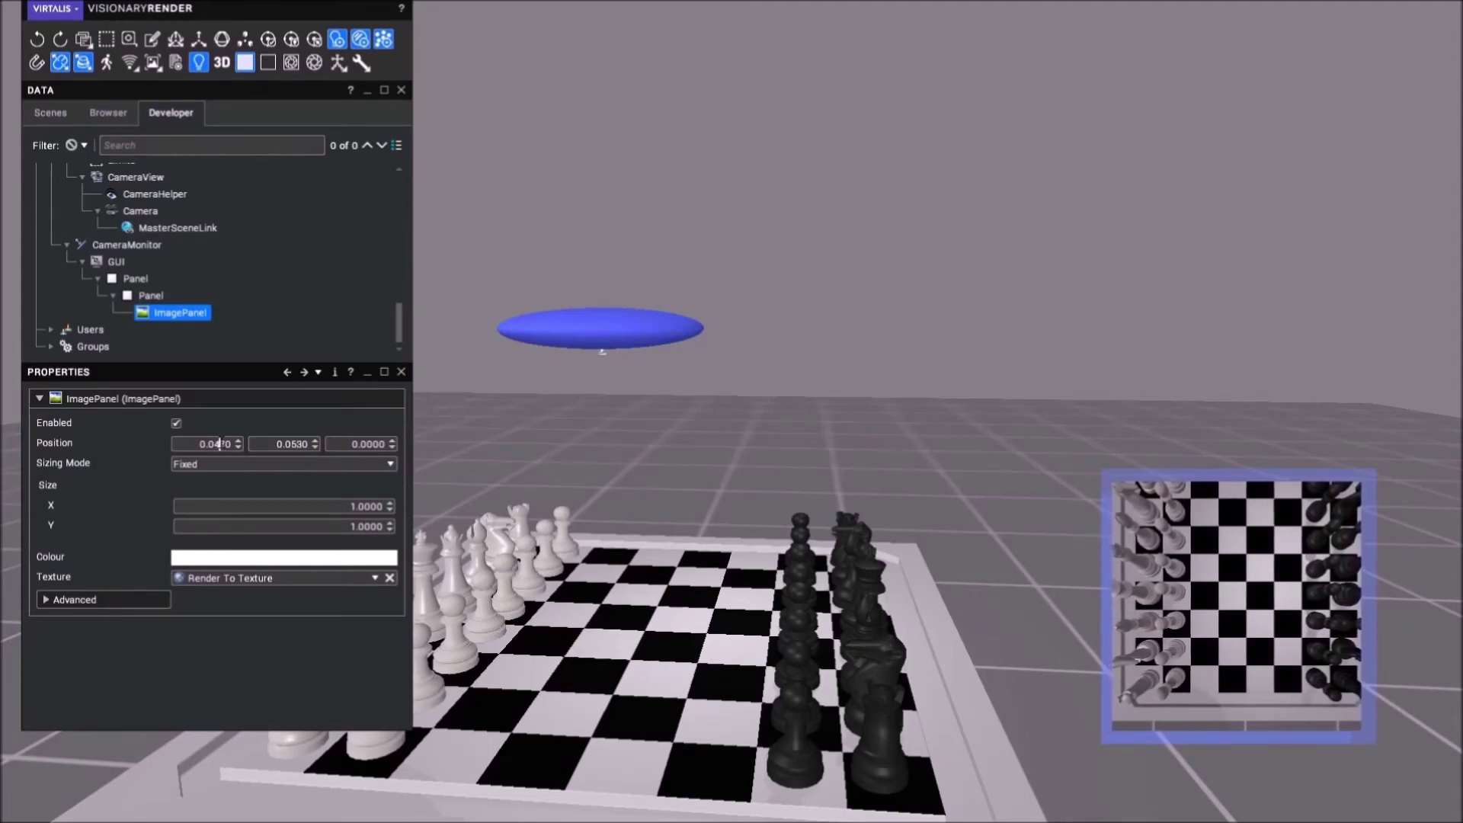
scroll(219, 443, "up", 10)
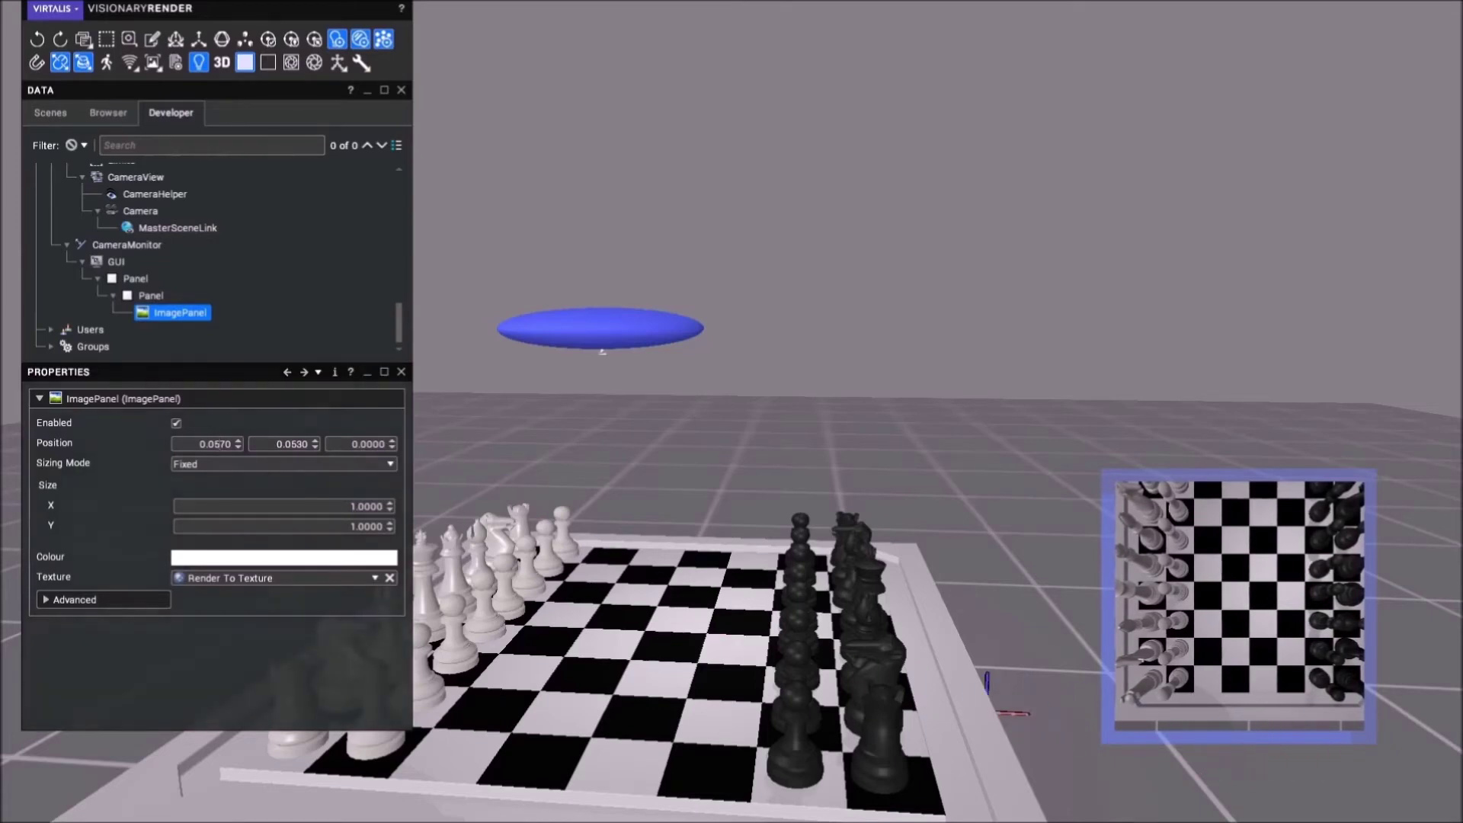
- Select the Drone and move it higher above the chessboard, to about -0.05, 2.71, 0.08
left_click(70, 115)
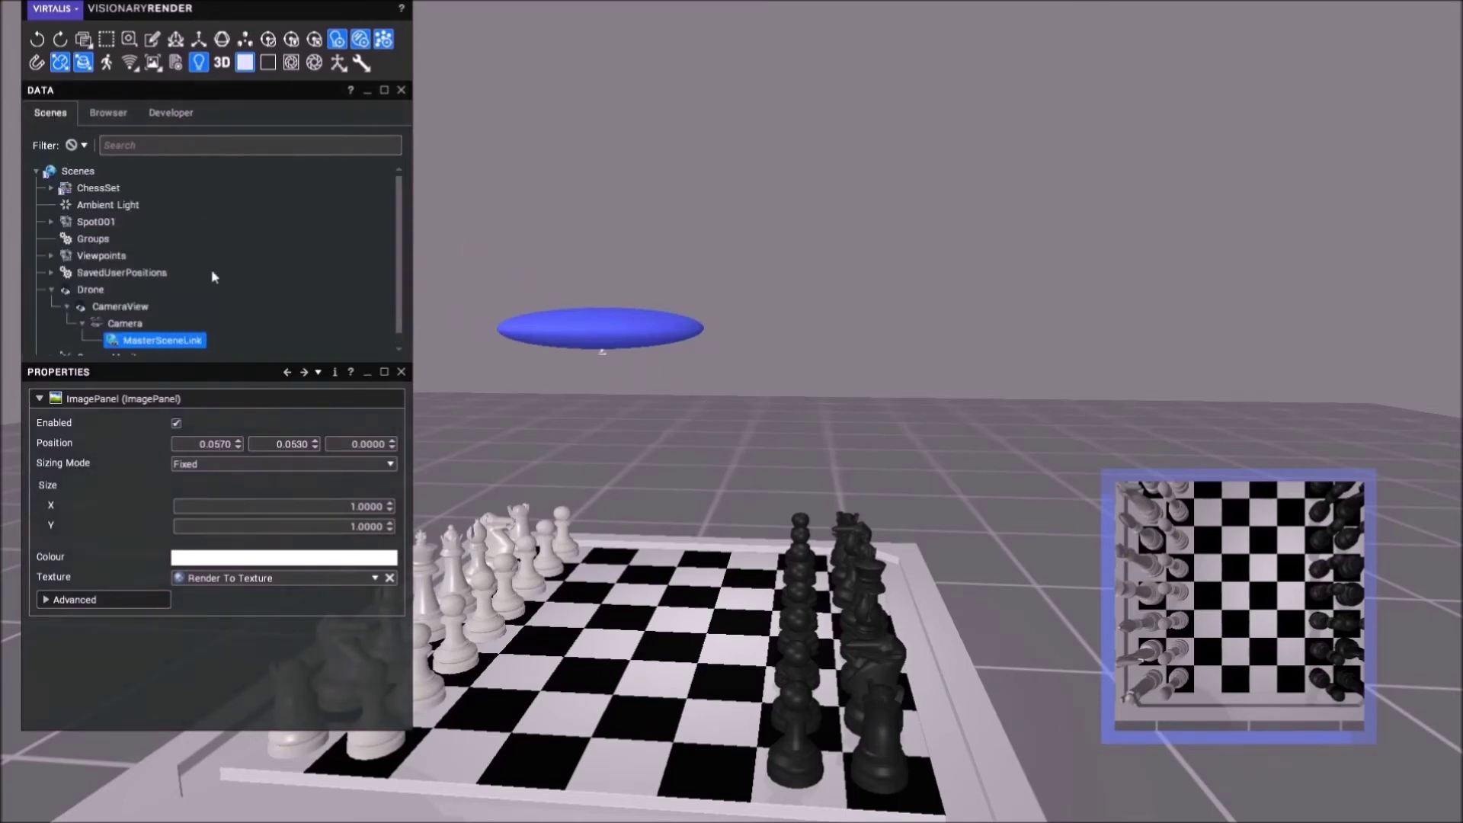
left_click(583, 320)
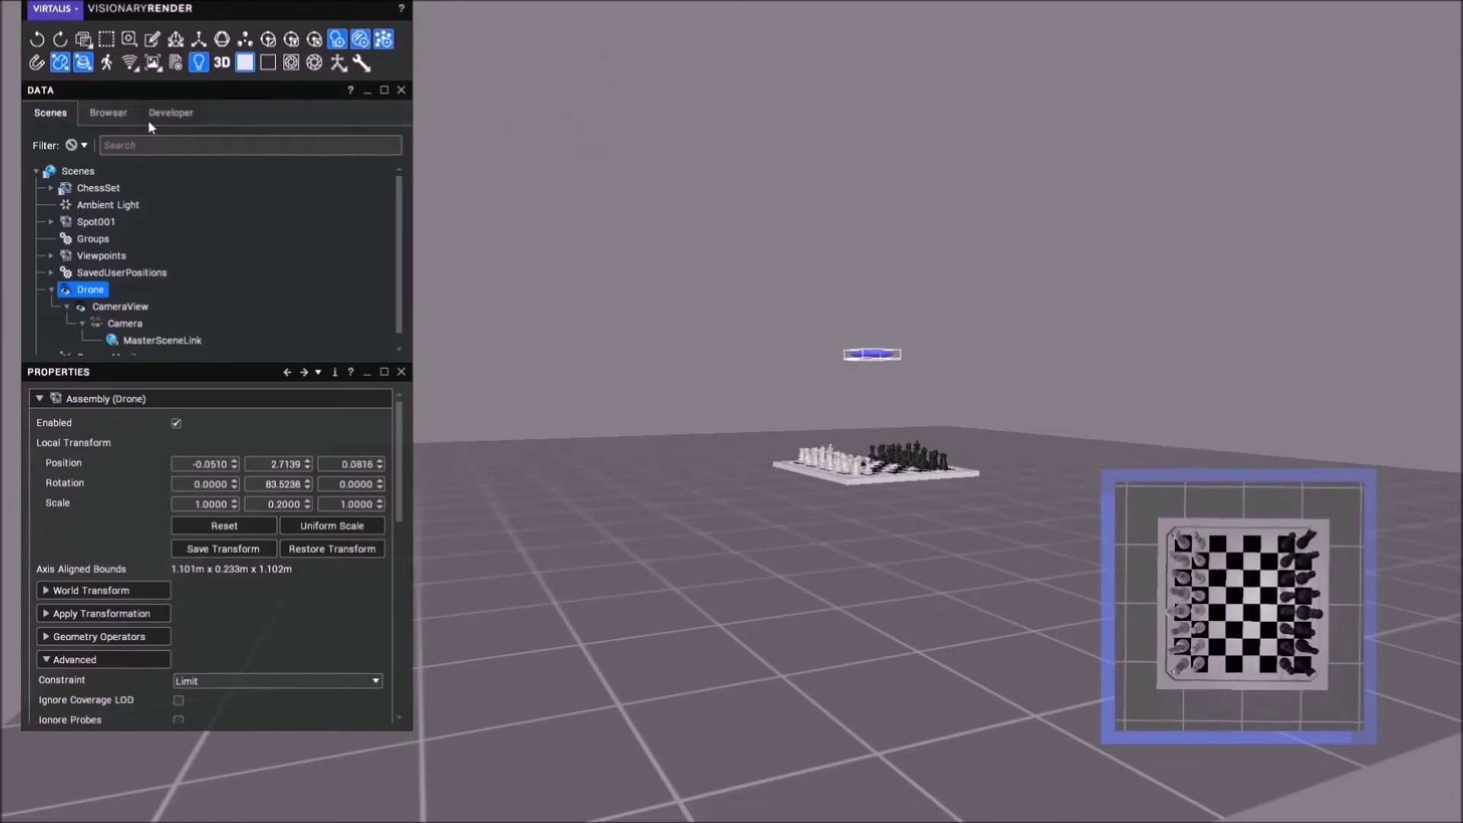
- Add a Label named Altitude to the inner Panel of the CameraMonitor GUI
left_click(169, 115)
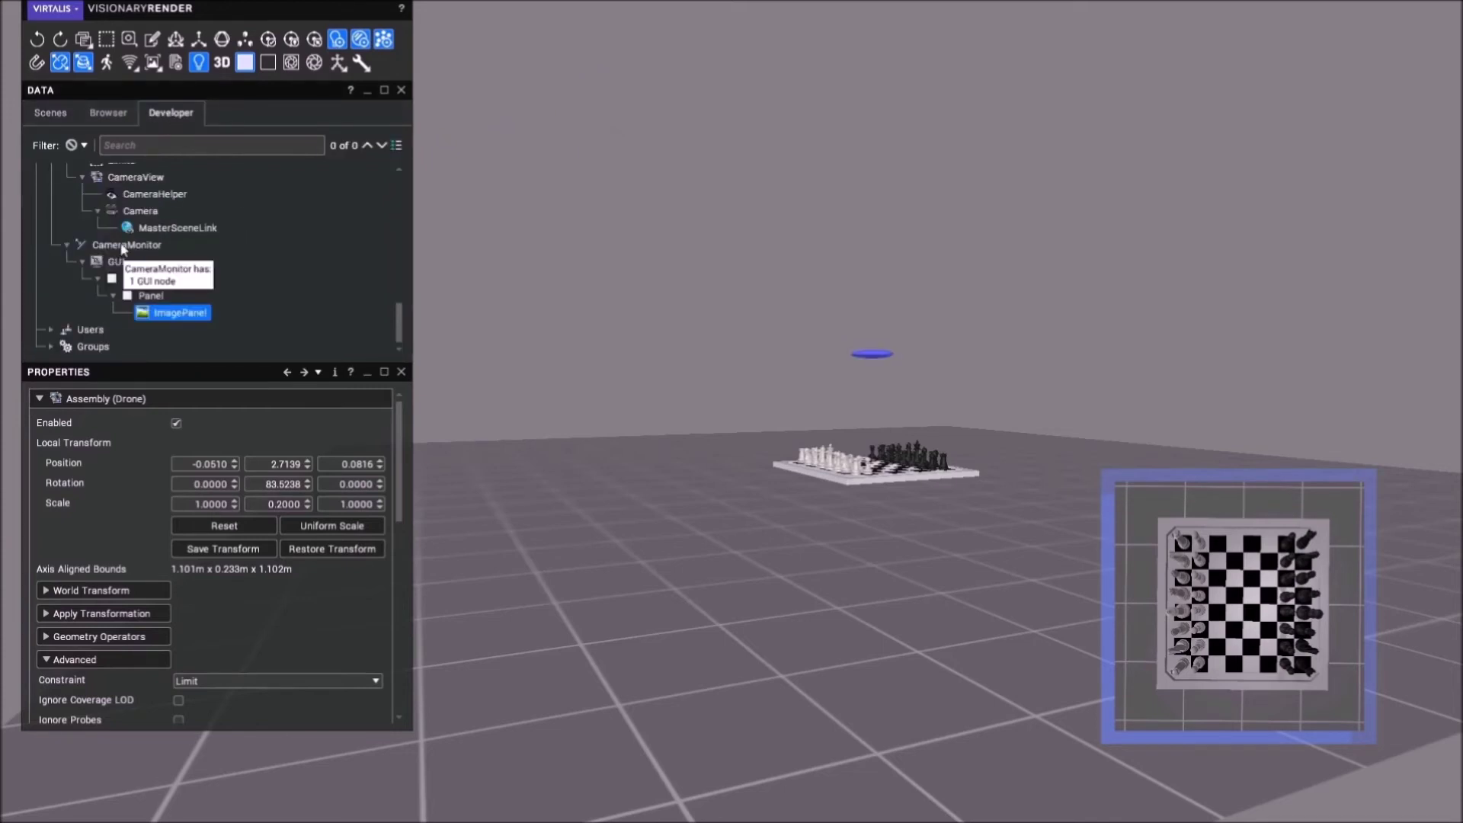
left_click(155, 298)
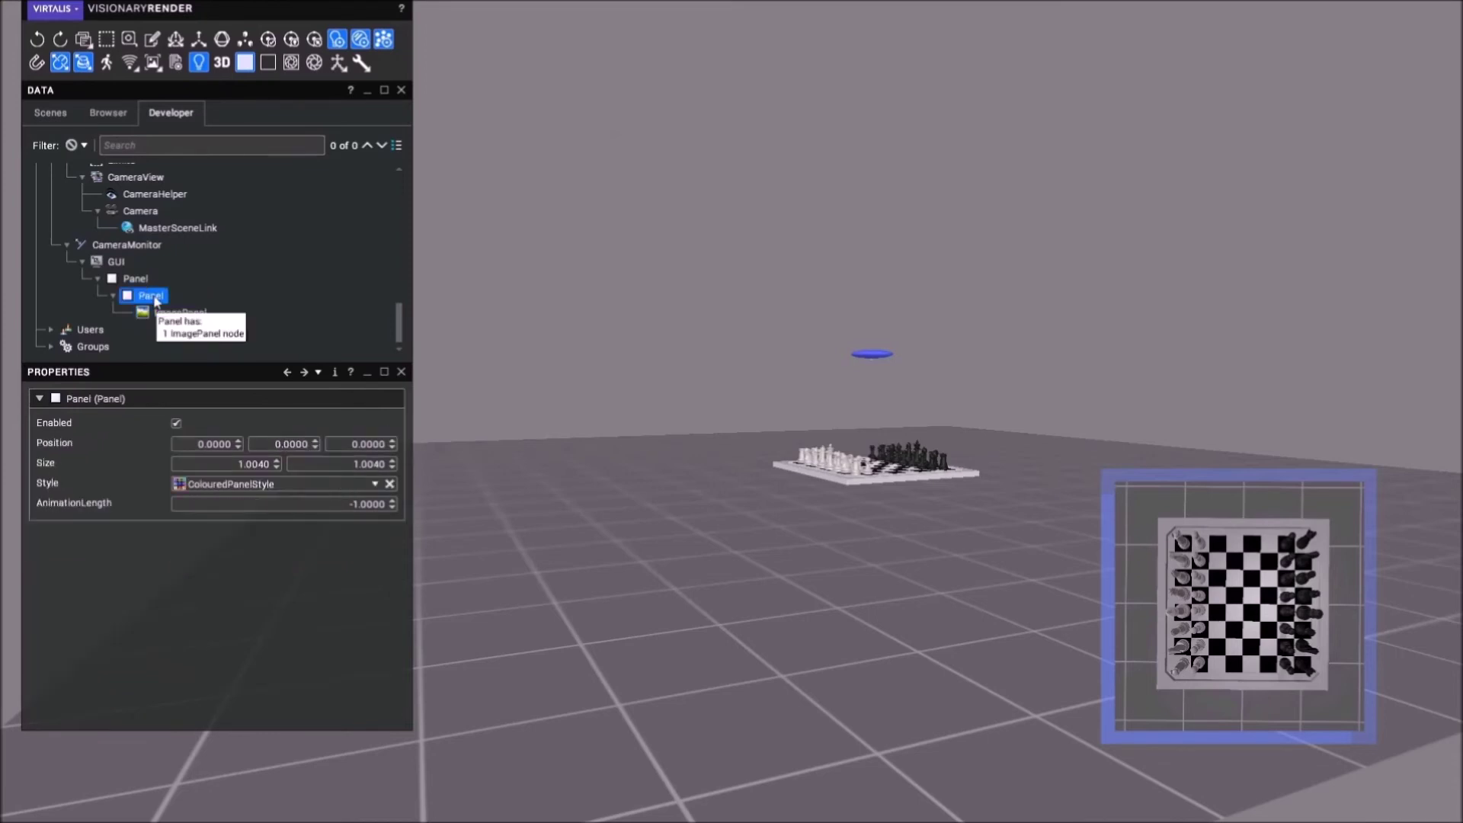
right_click(154, 300)
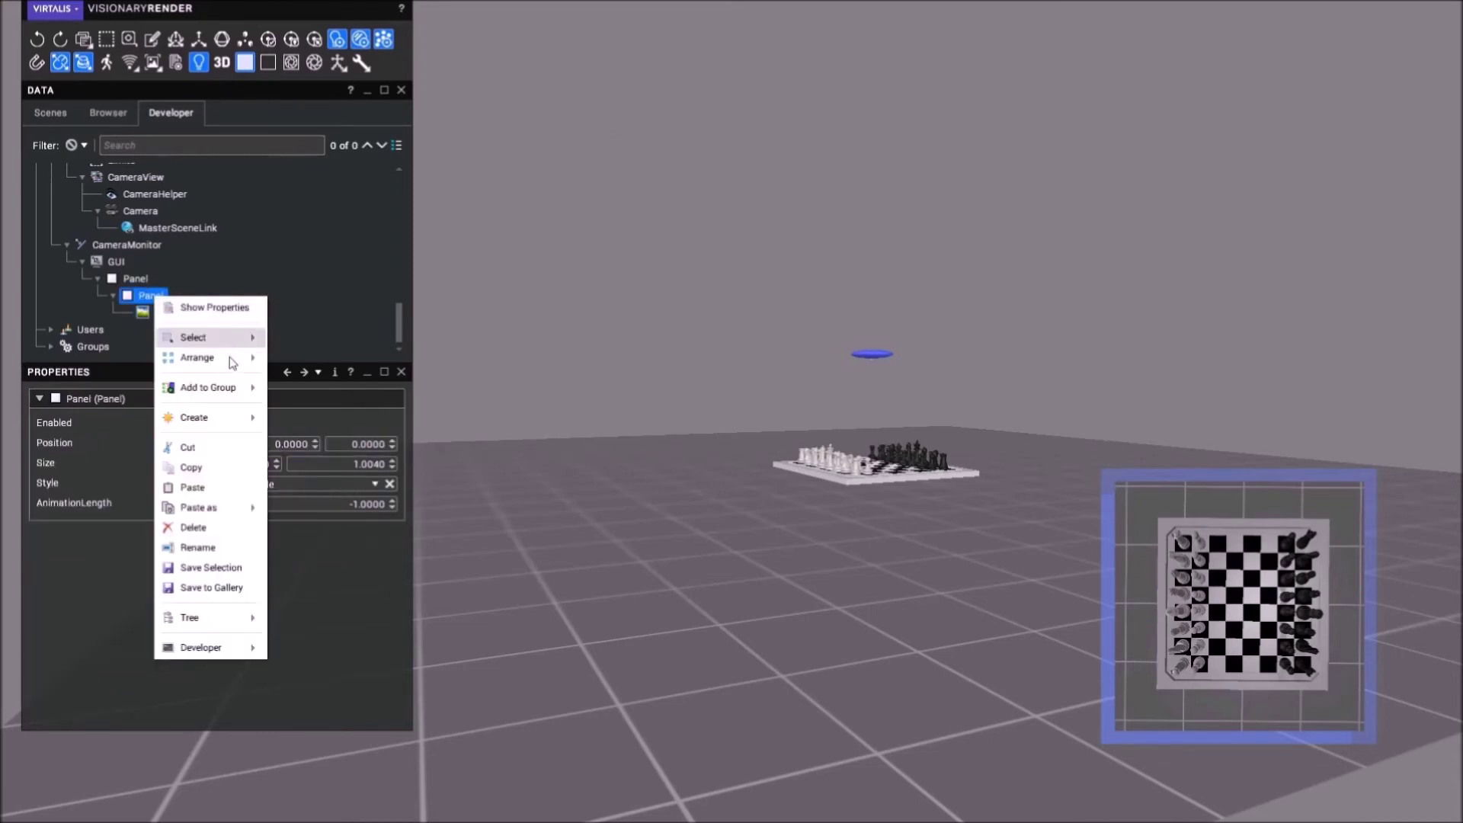
mouse_move(215, 423)
mouse_move(329, 488)
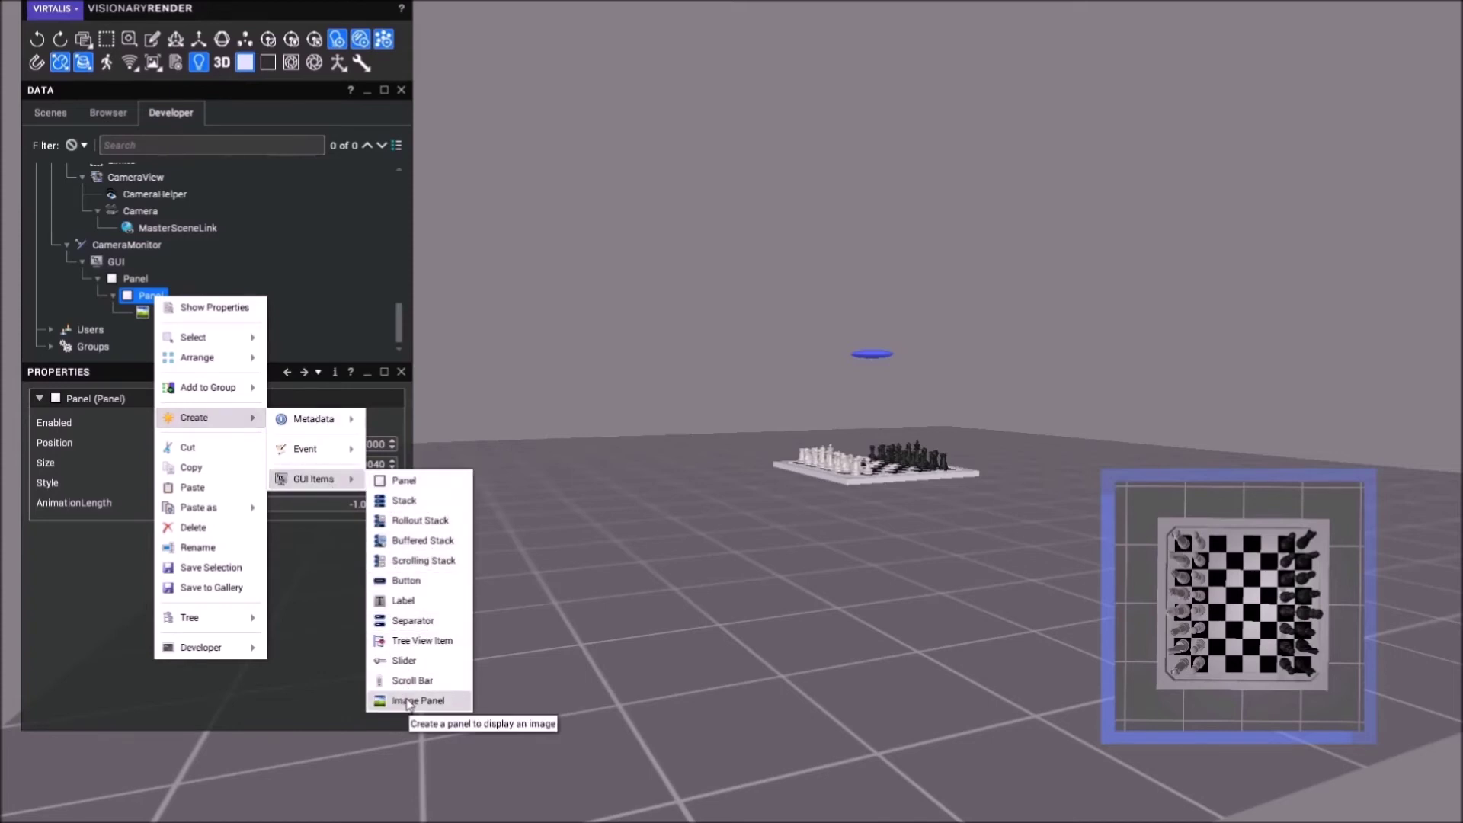
left_click(396, 601)
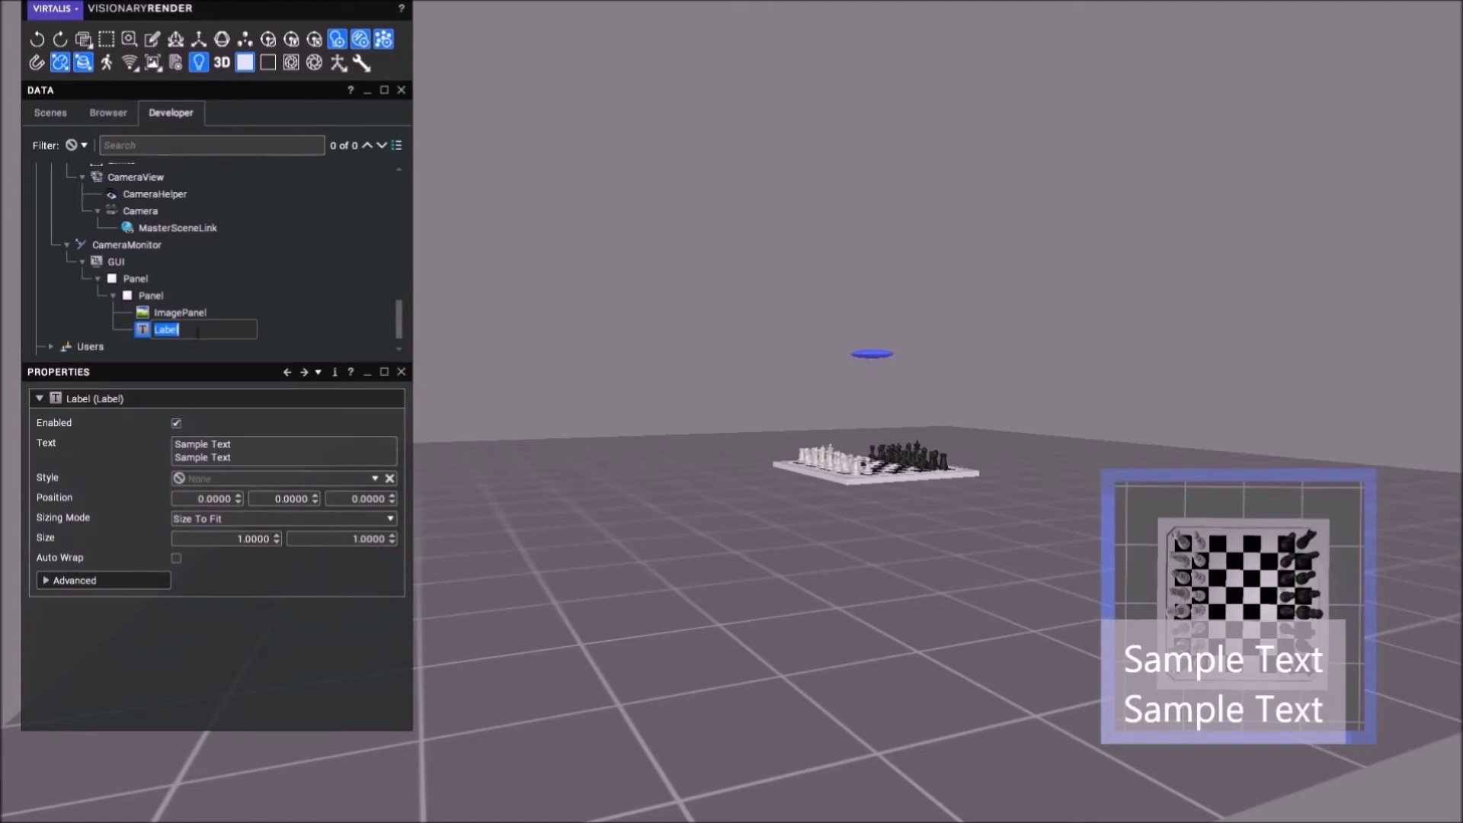
type("Altitude")
key("Return")
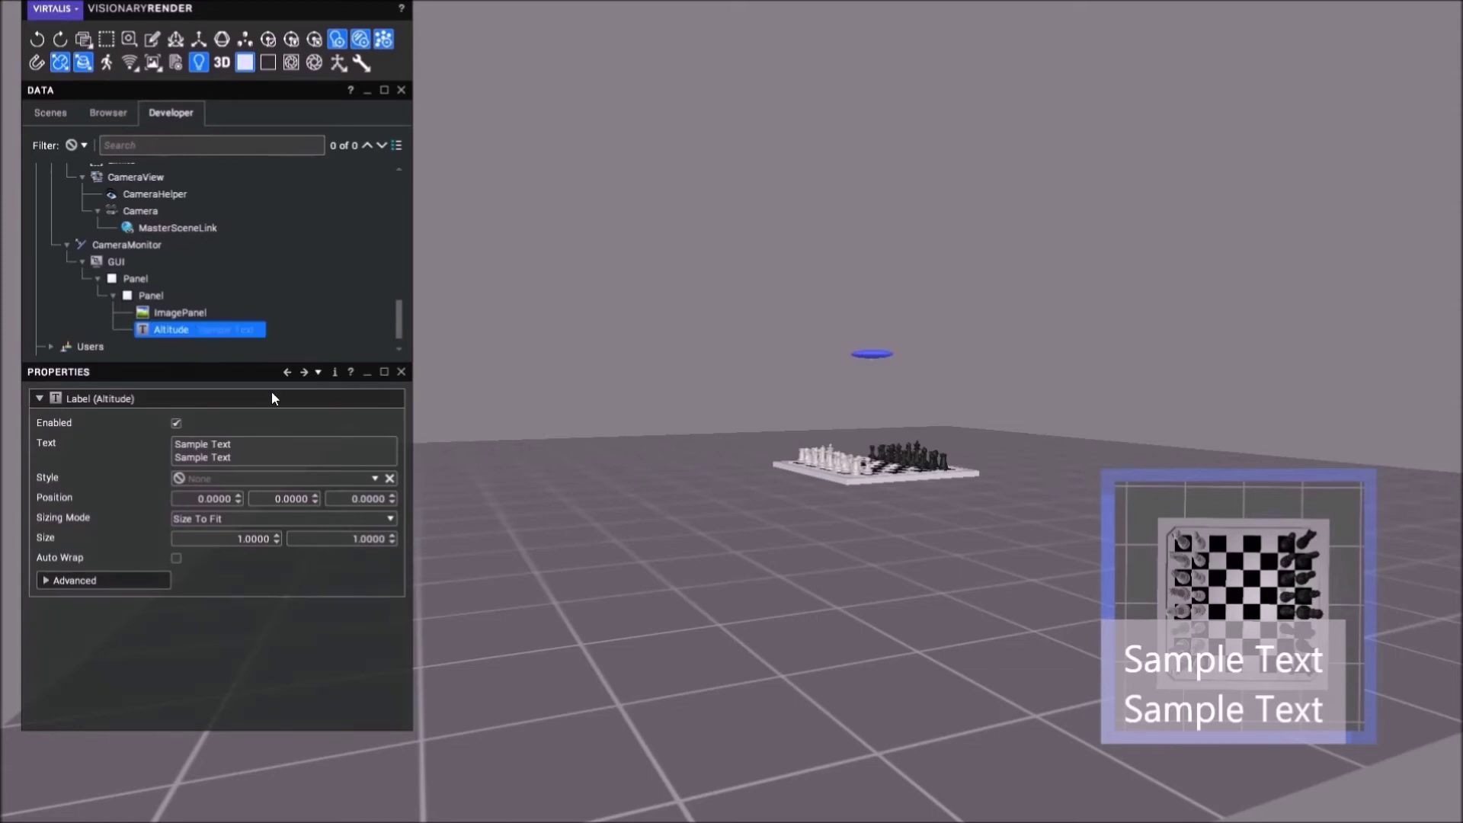
- Clear the sample text from the Altitude label
left_click(240, 454)
key("ctrl+a")
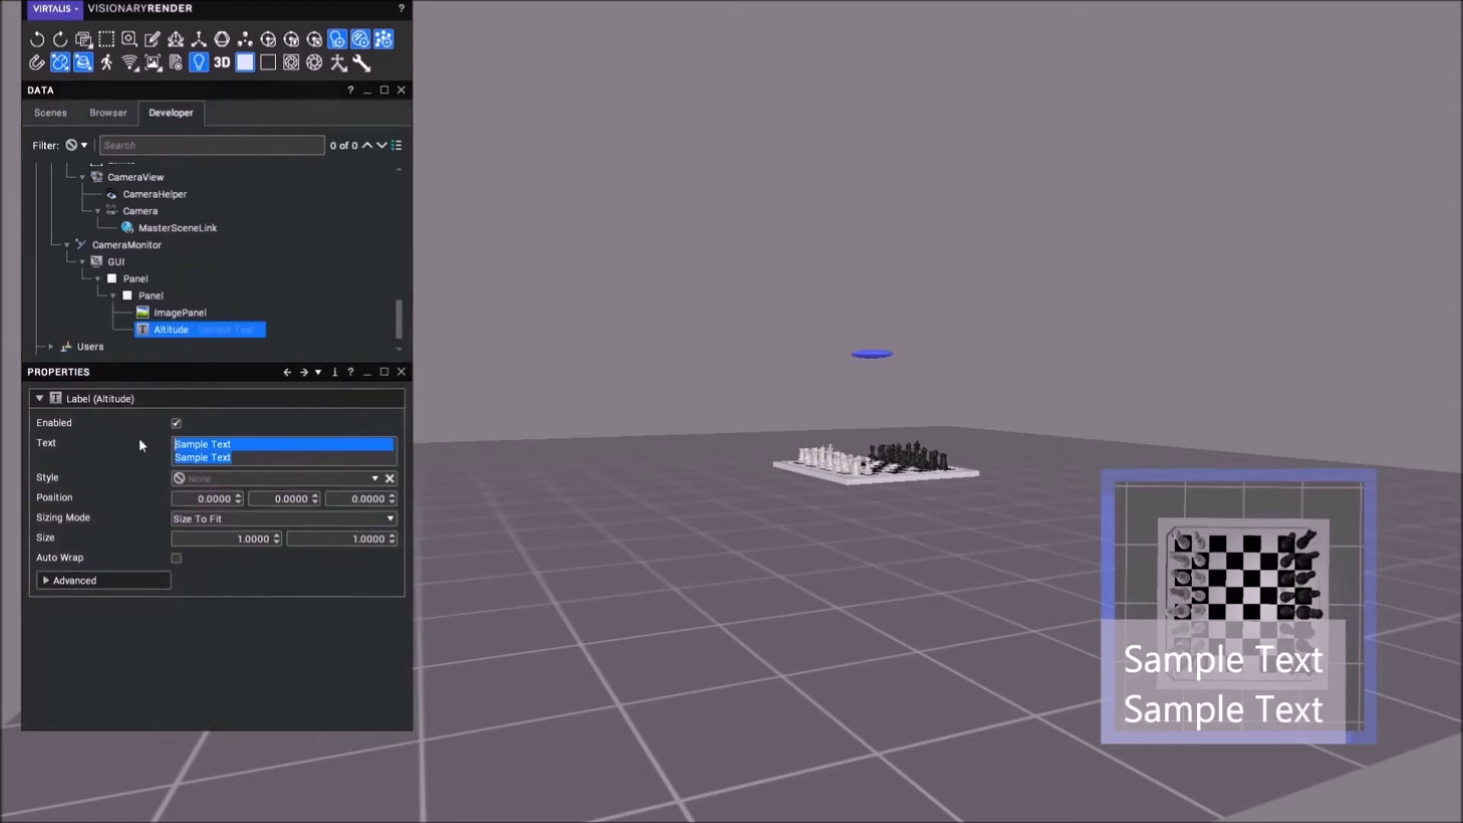
key("Delete")
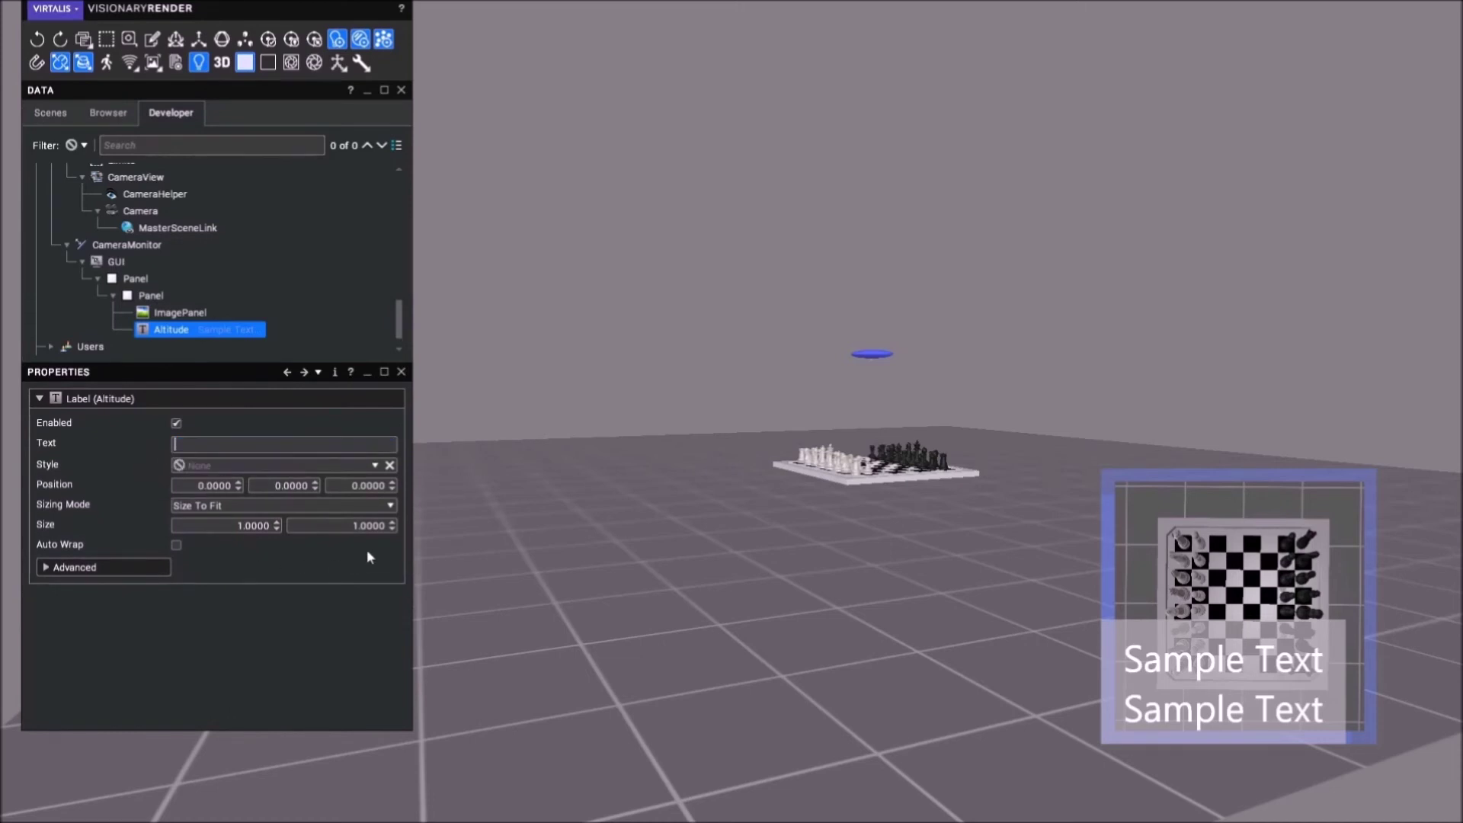
key("Return")
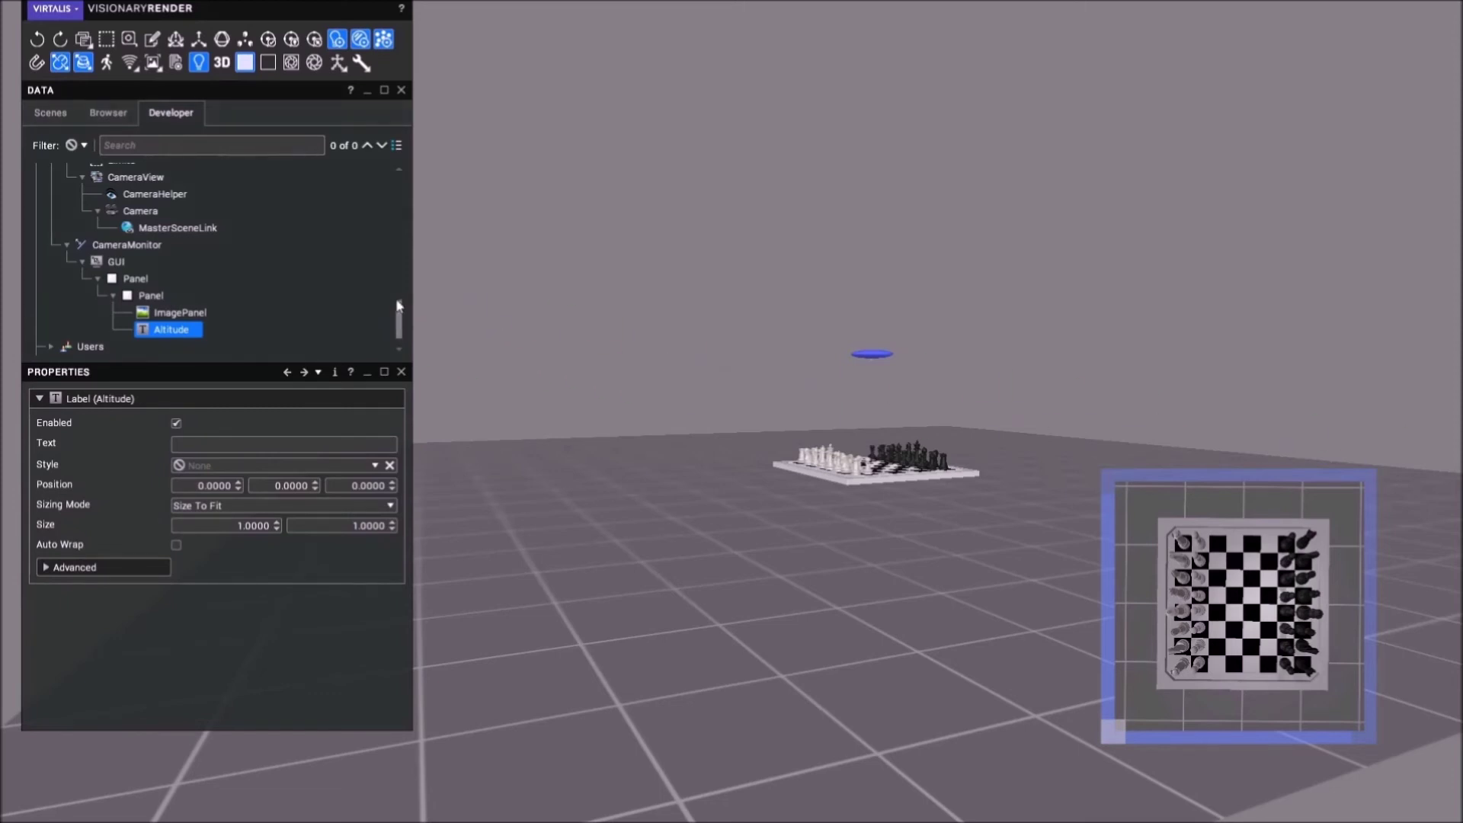
- Create a Coloured Label Style in the Textures library
left_click_drag(398, 306, 410, 251)
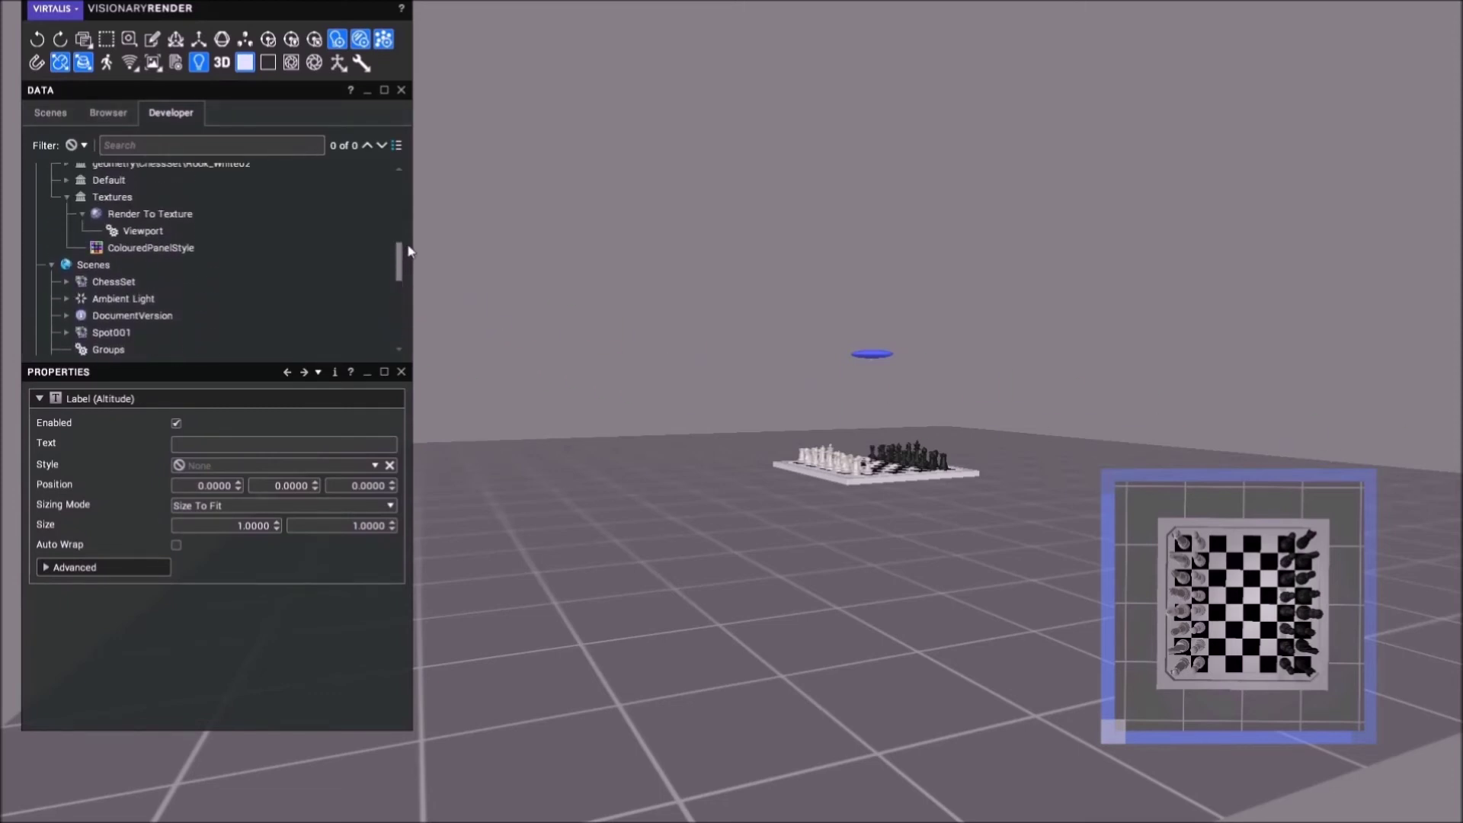
right_click(112, 199)
mouse_move(153, 322)
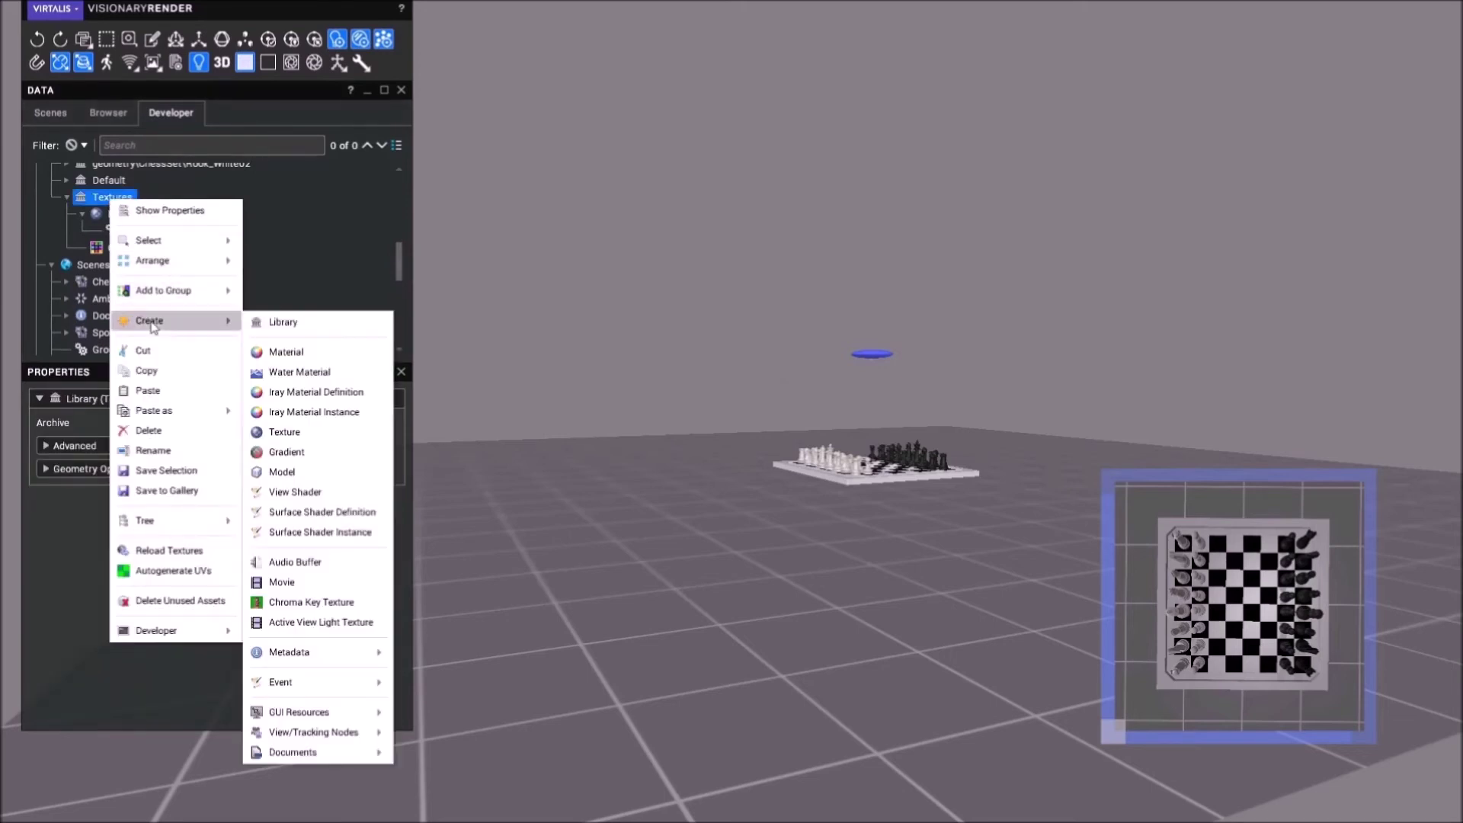
mouse_move(282, 710)
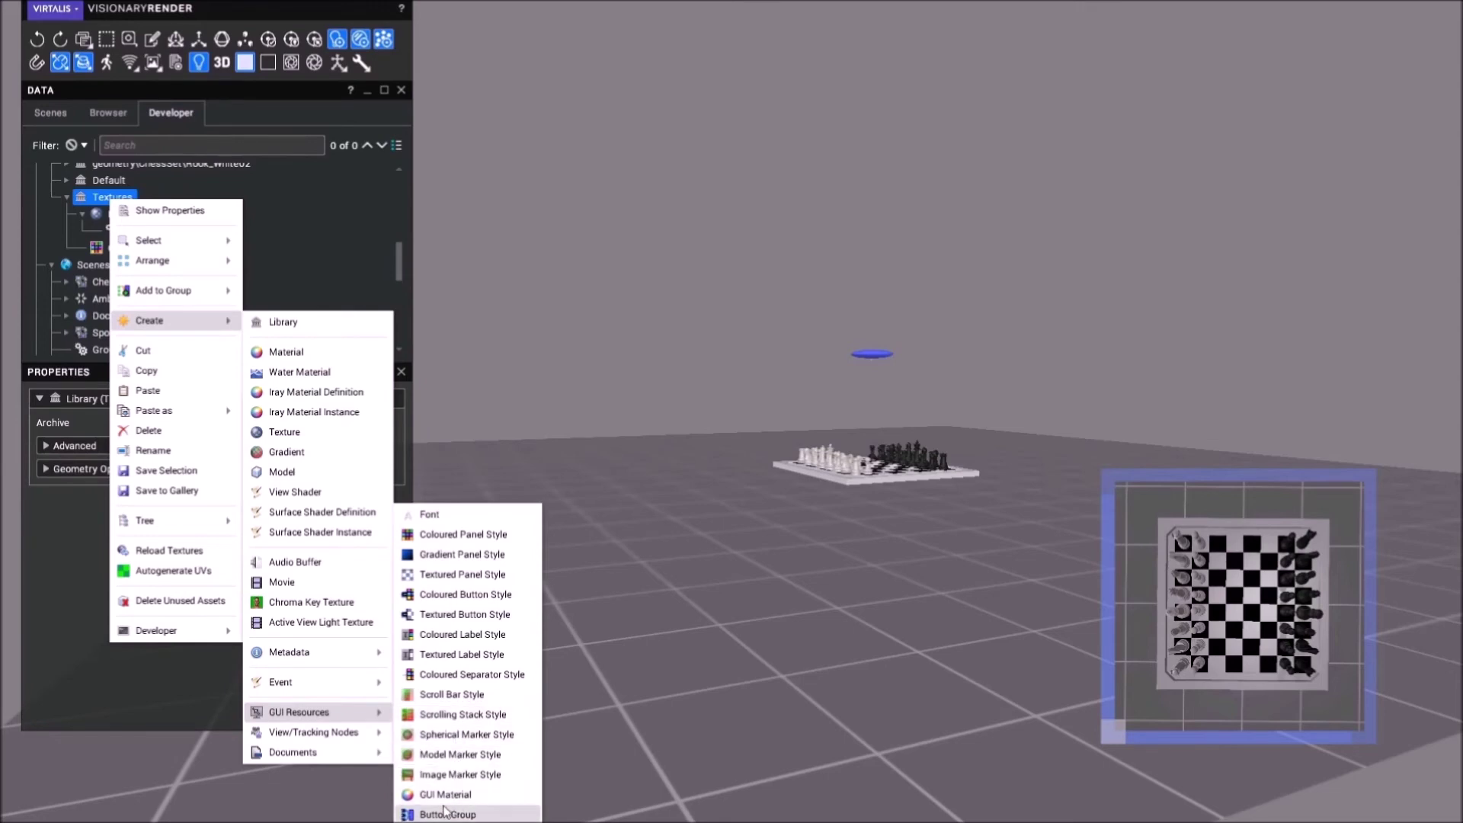
left_click(462, 634)
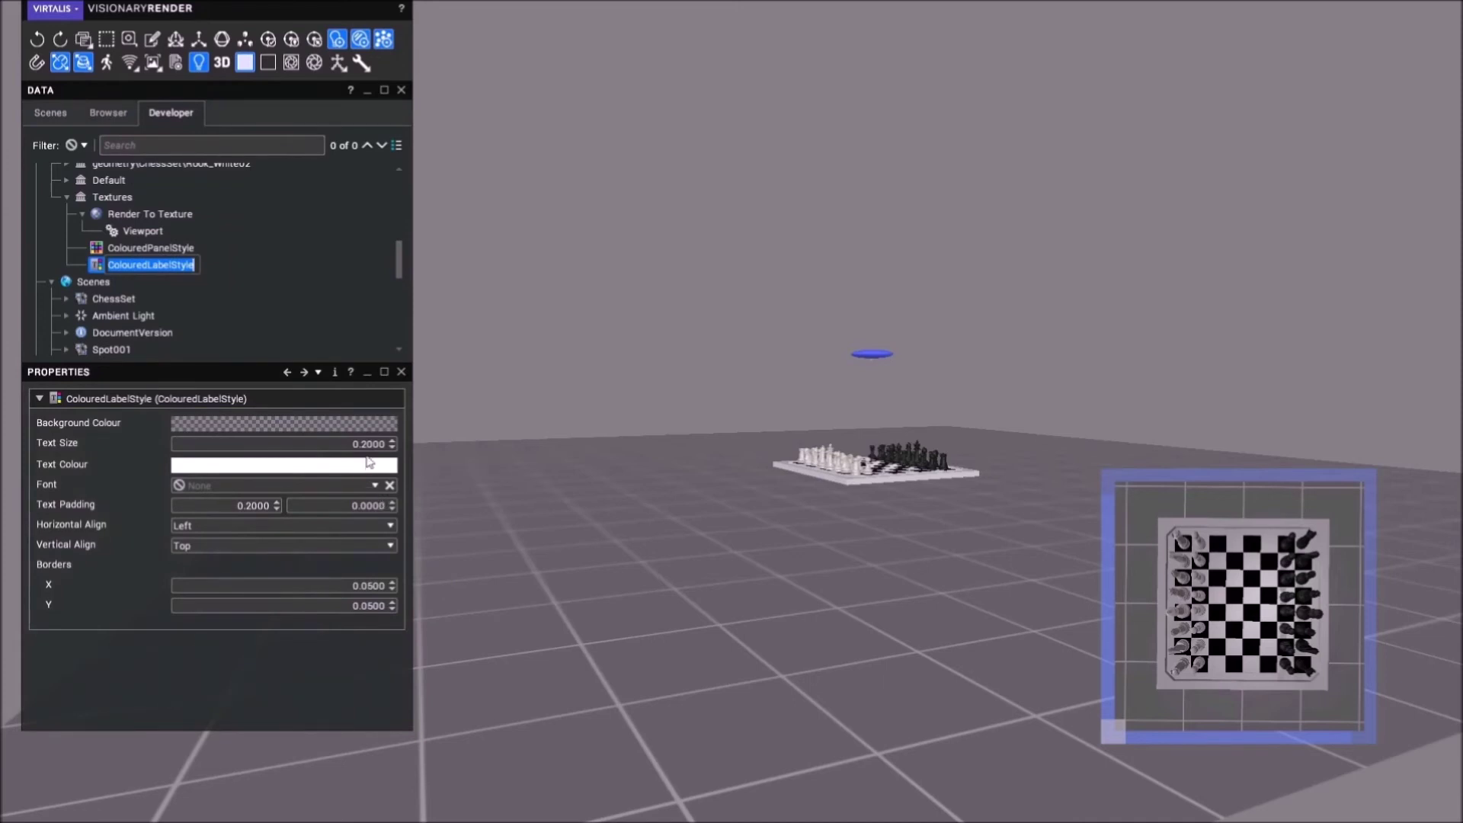
- Set the label style's text size to 0.1 and its text colour to bright green, RGB 124, 252, 2
left_click(361, 444)
scroll(361, 445, "down", 1)
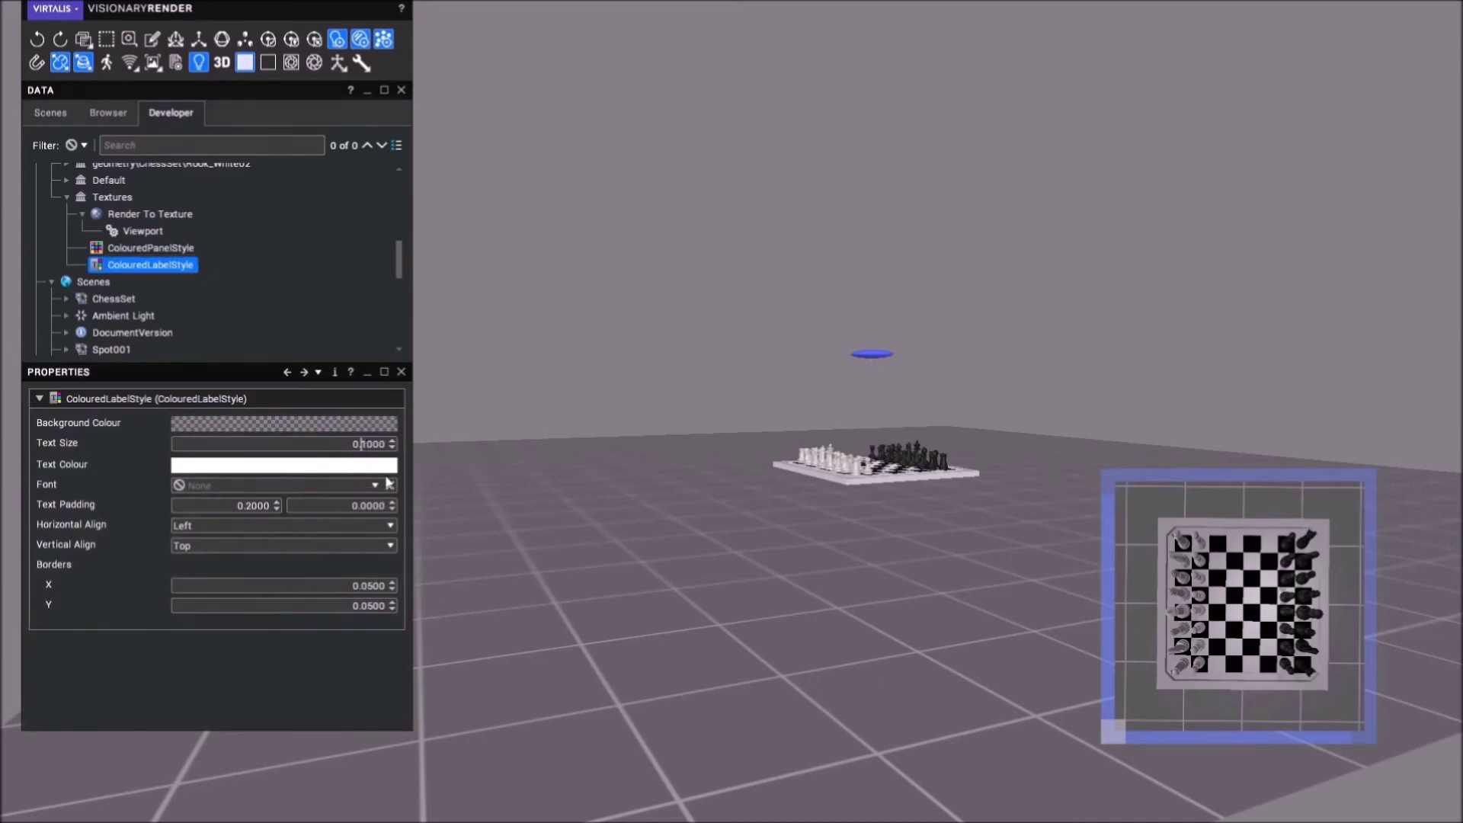
left_click(224, 470)
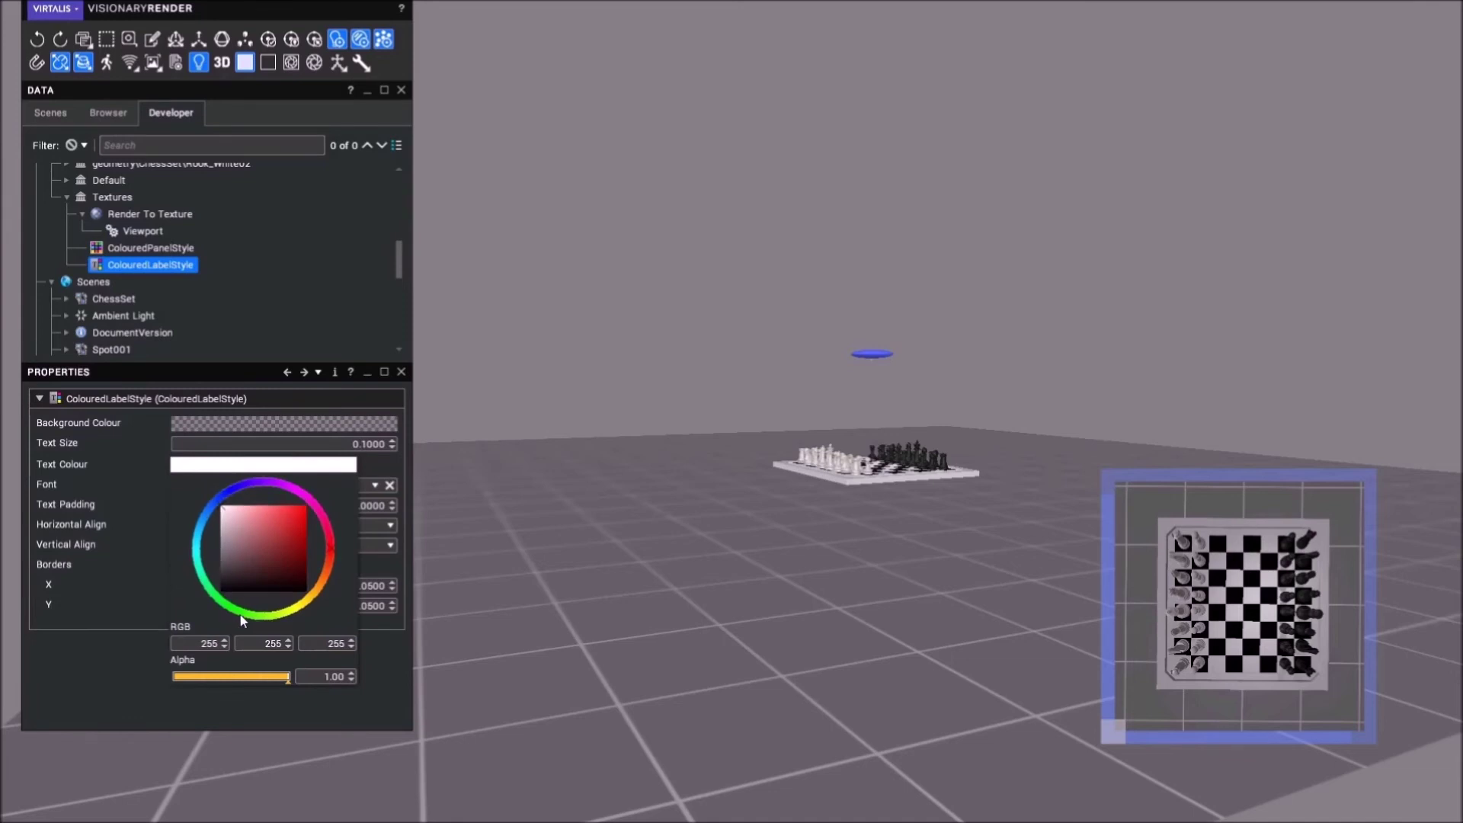
left_click(263, 615)
left_click_drag(282, 537, 305, 507)
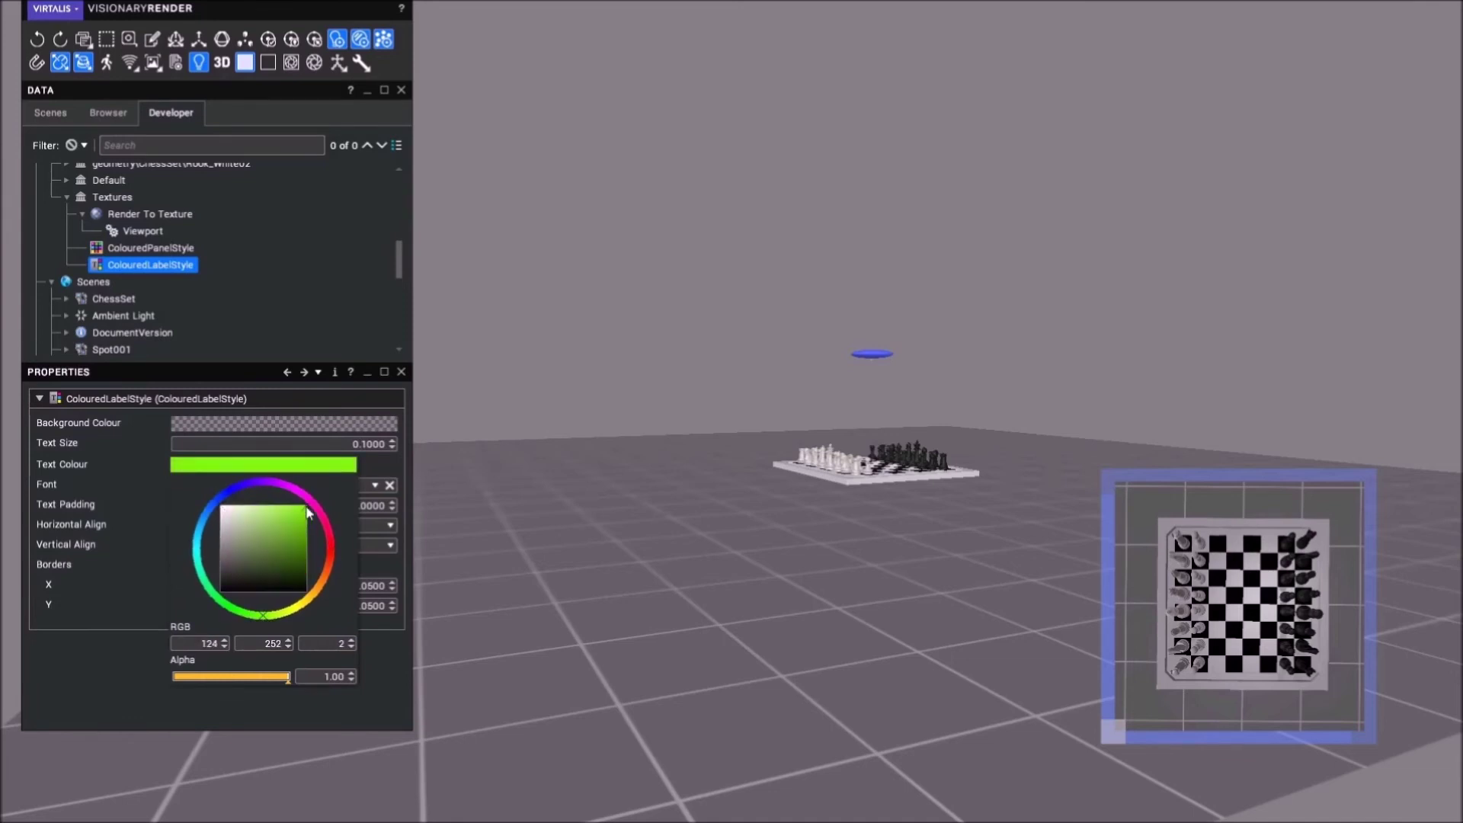
left_click(271, 467)
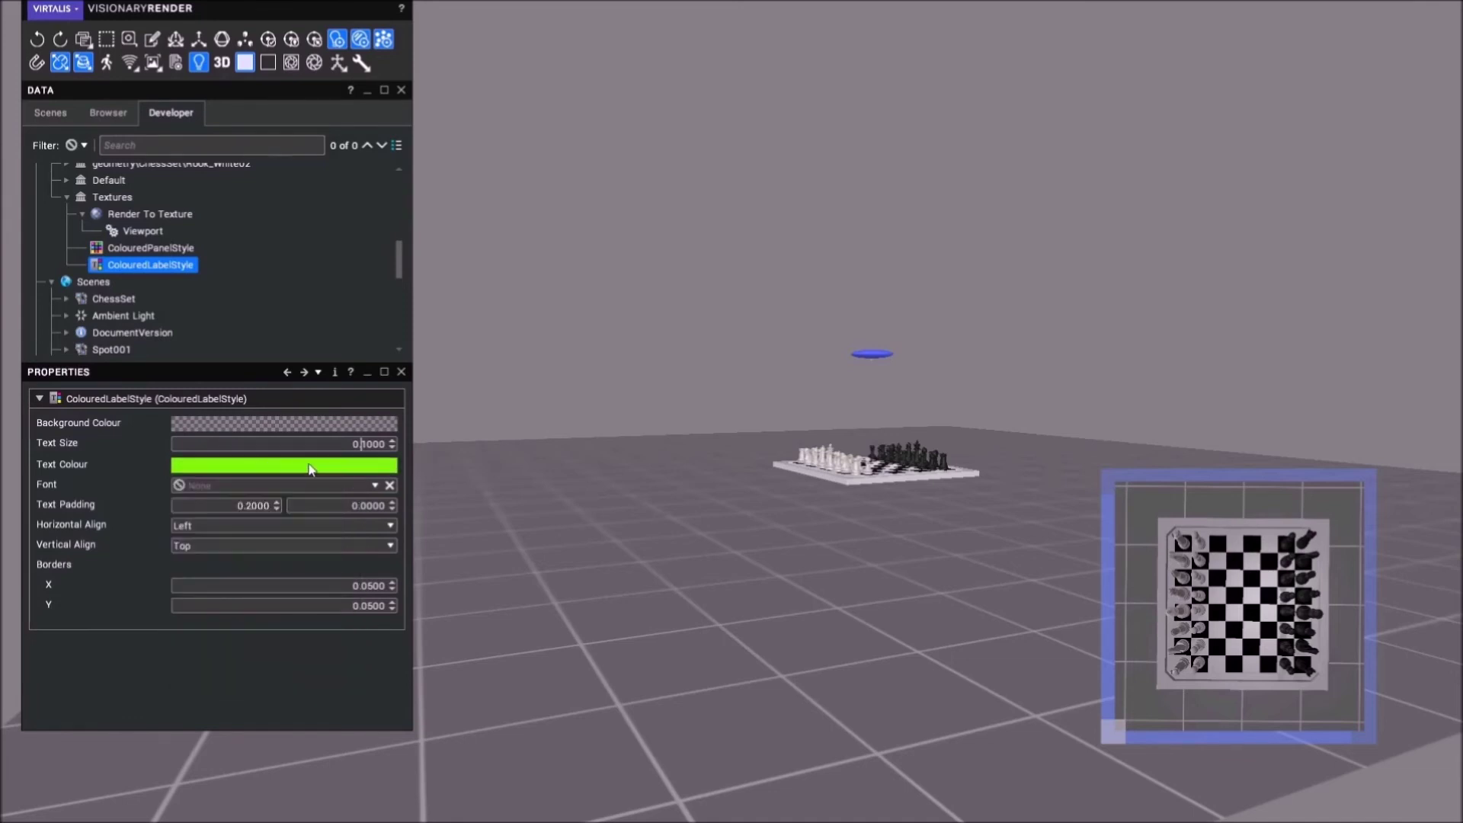
- Set the label style's horizontal alignment to Centre and its vertical alignment to Middle
left_click(230, 525)
left_click(202, 566)
left_click(205, 547)
left_click(206, 585)
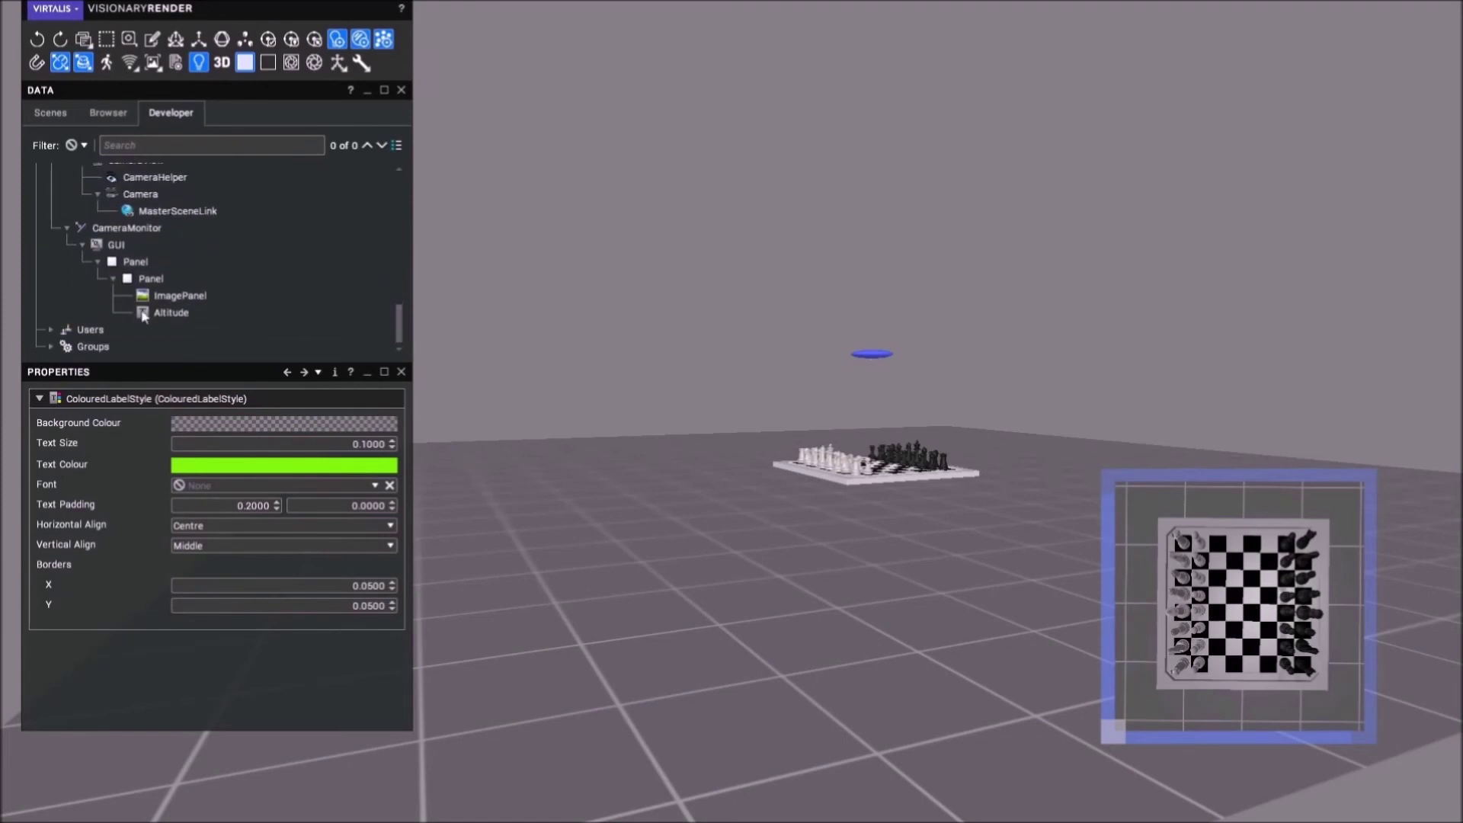
- Assign ColouredLabelStyle to the Altitude label and set its sizing mode to Fixed
left_click(169, 313)
left_click(253, 465)
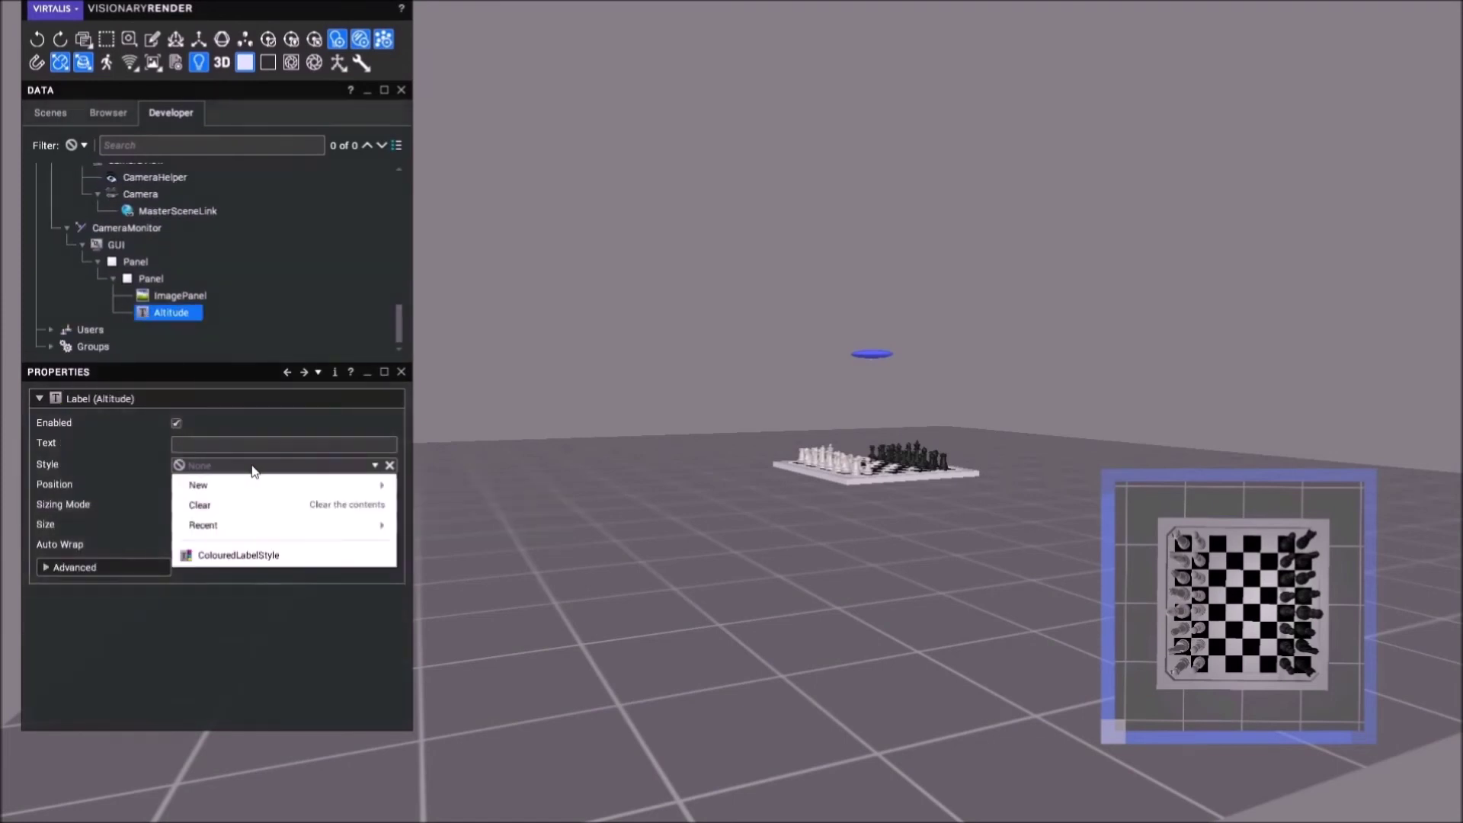
left_click(246, 555)
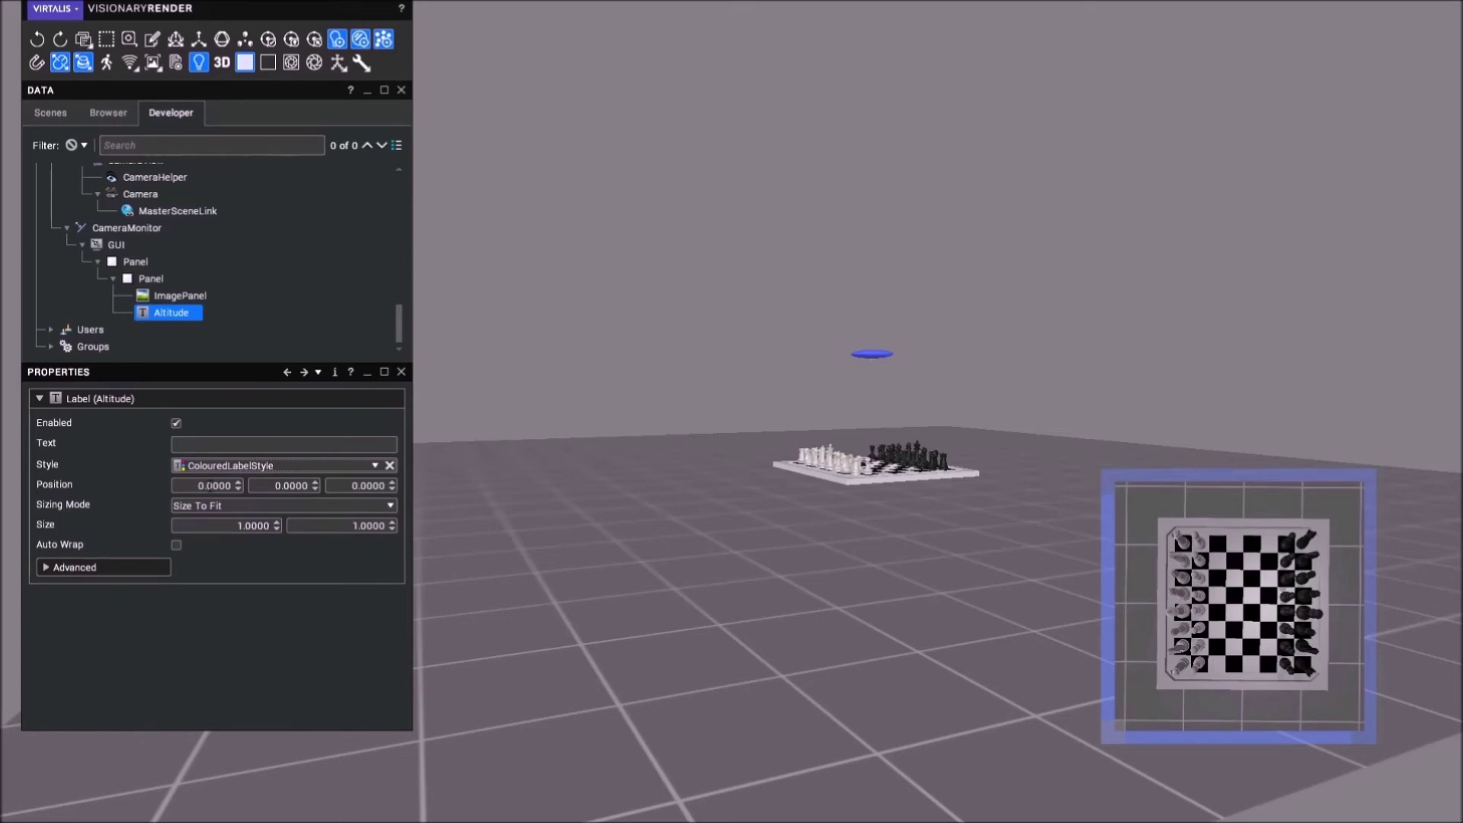
left_click(203, 507)
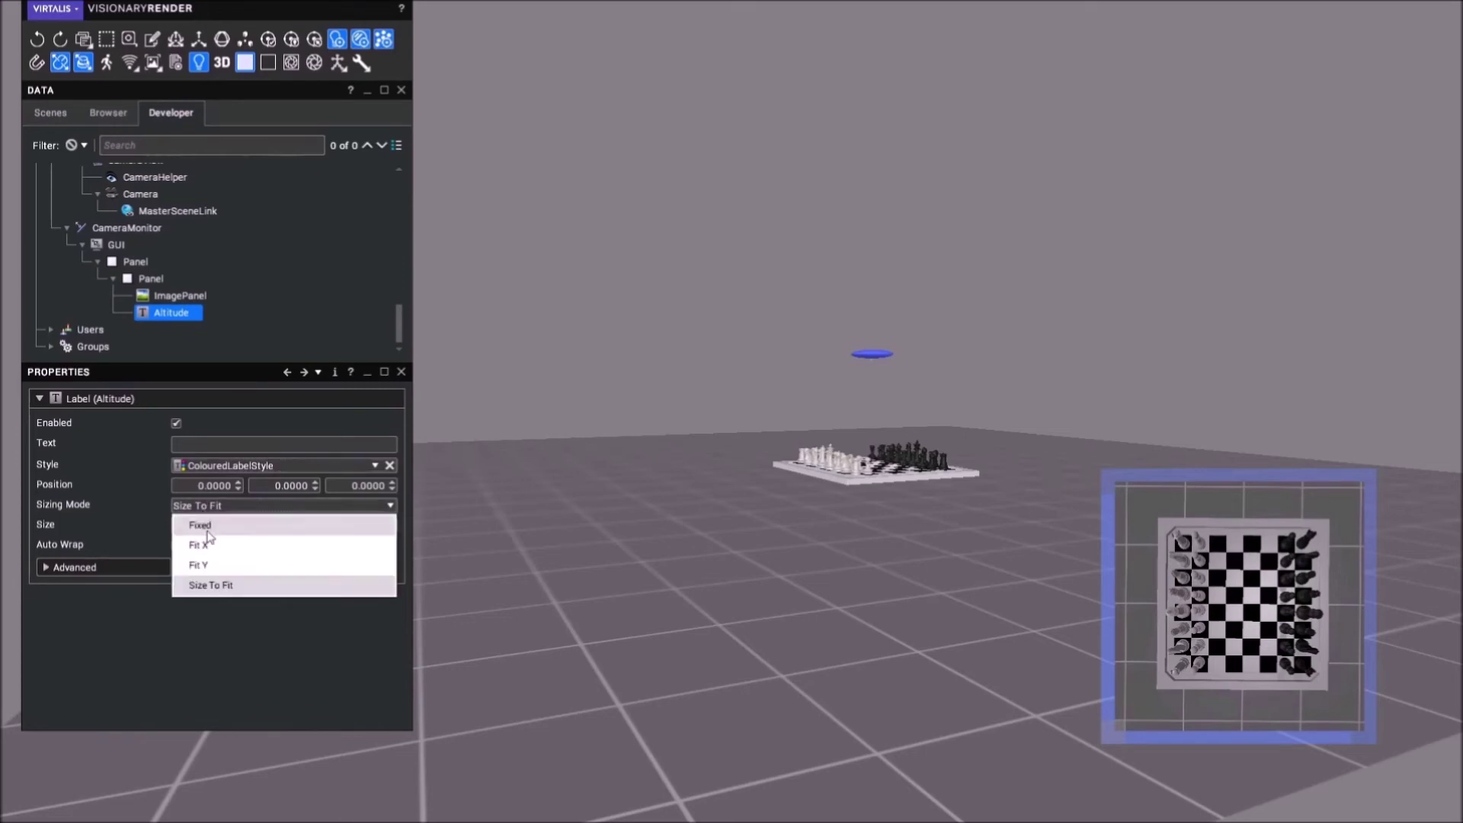
left_click(206, 531)
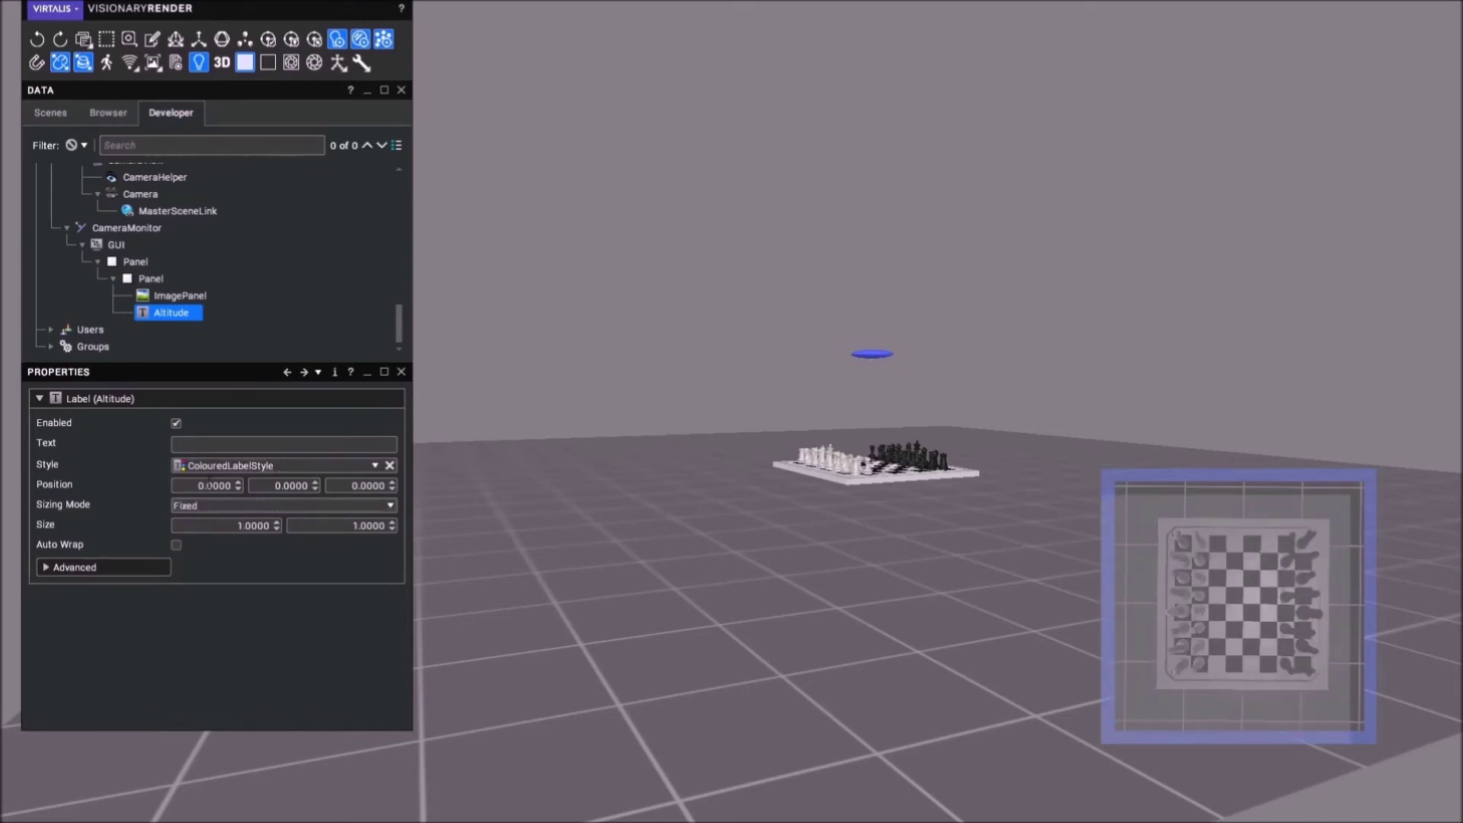
left_click(208, 485)
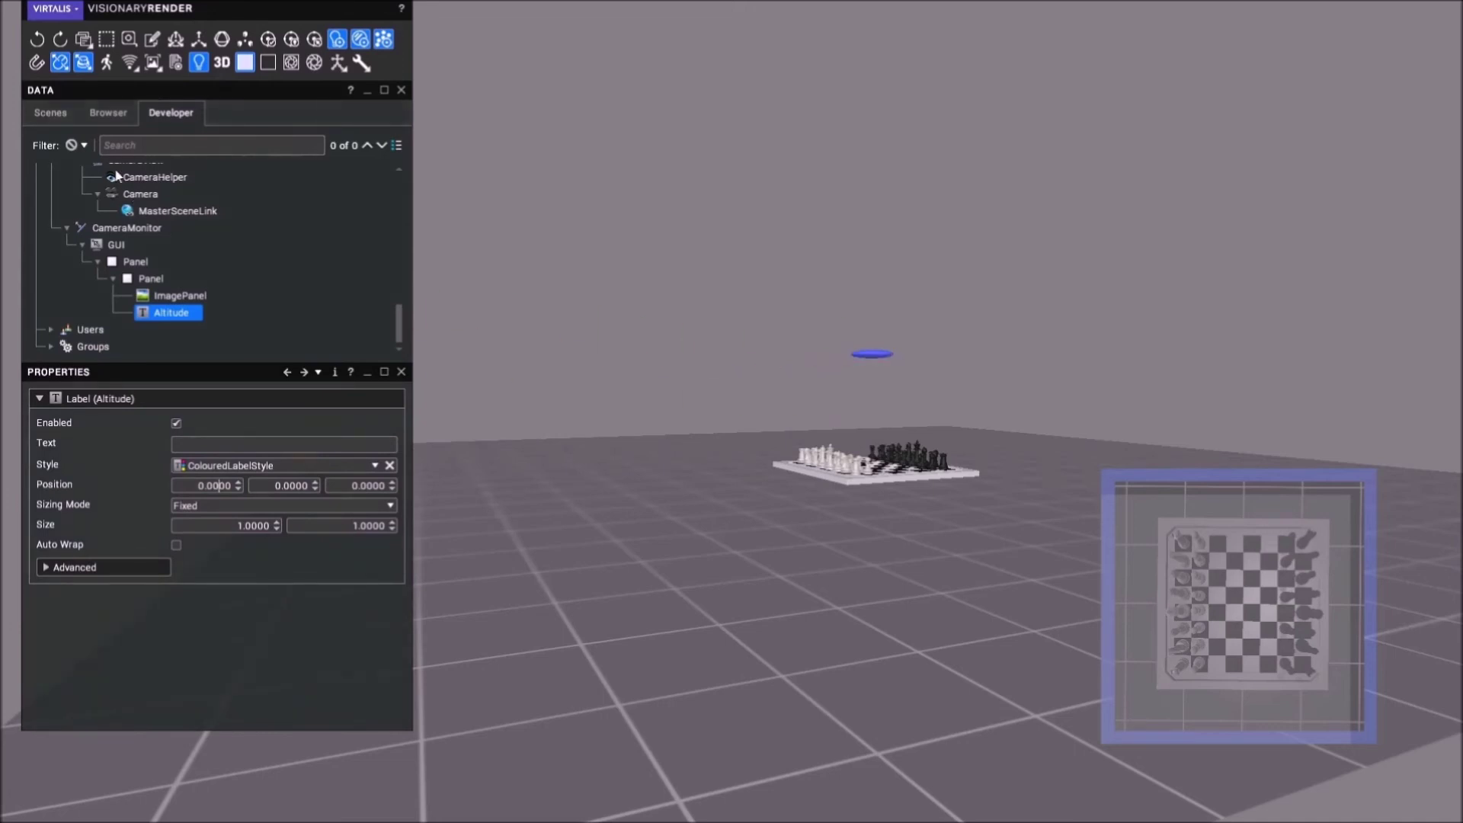
- Create a new Event directly under the Scenes root
left_click(49, 112)
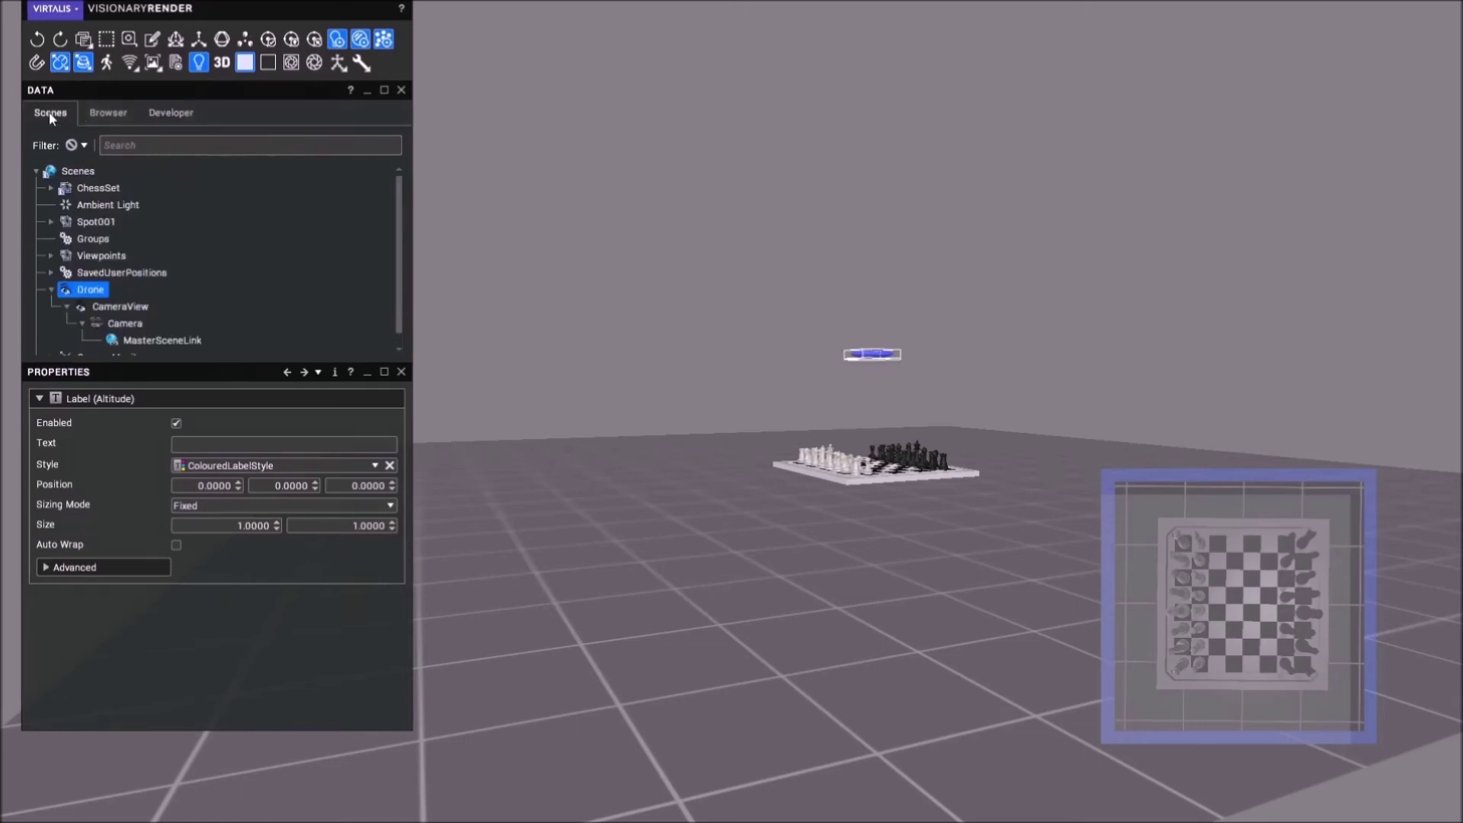
right_click(82, 170)
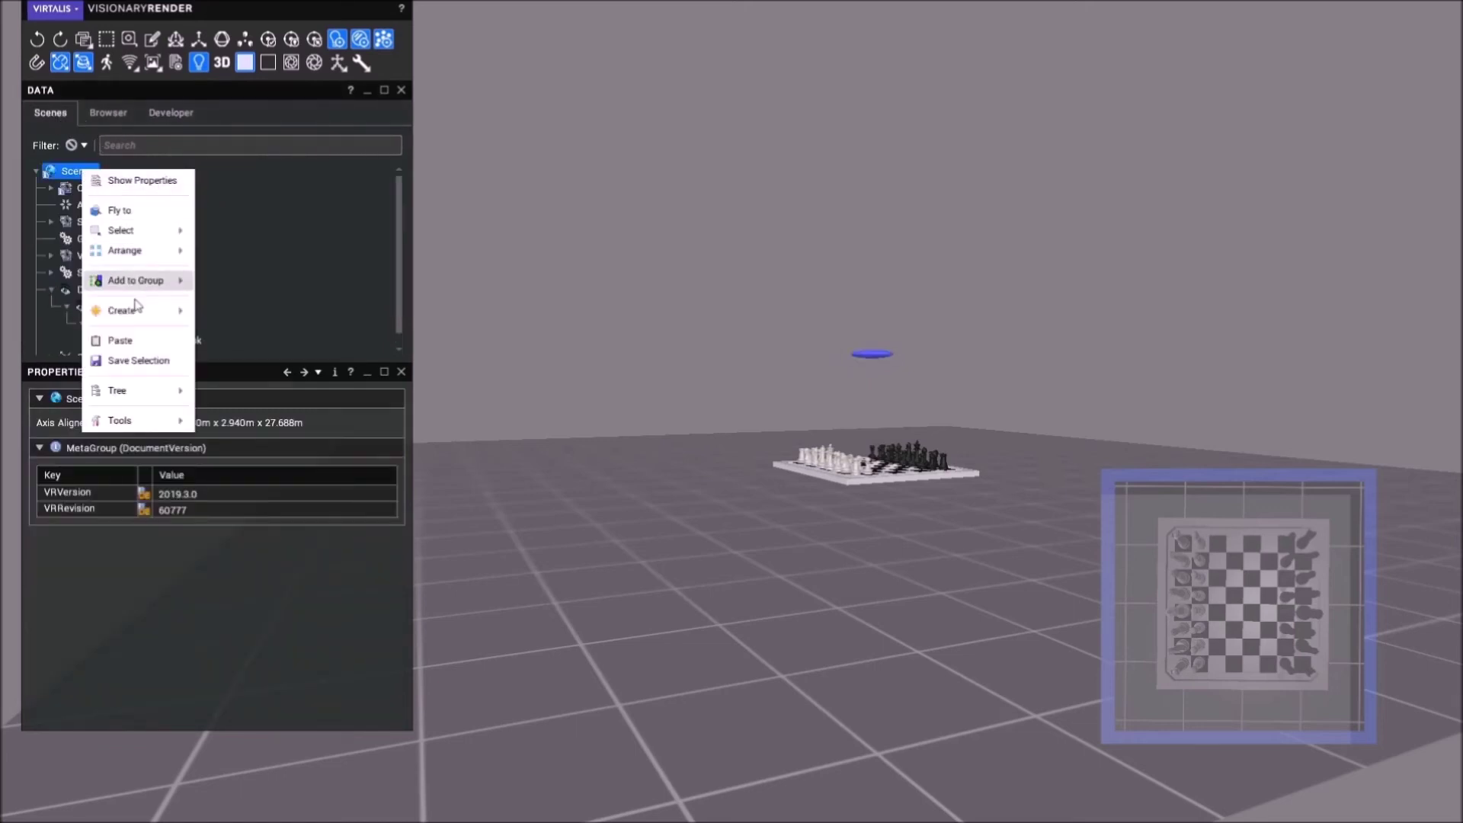
mouse_move(133, 324)
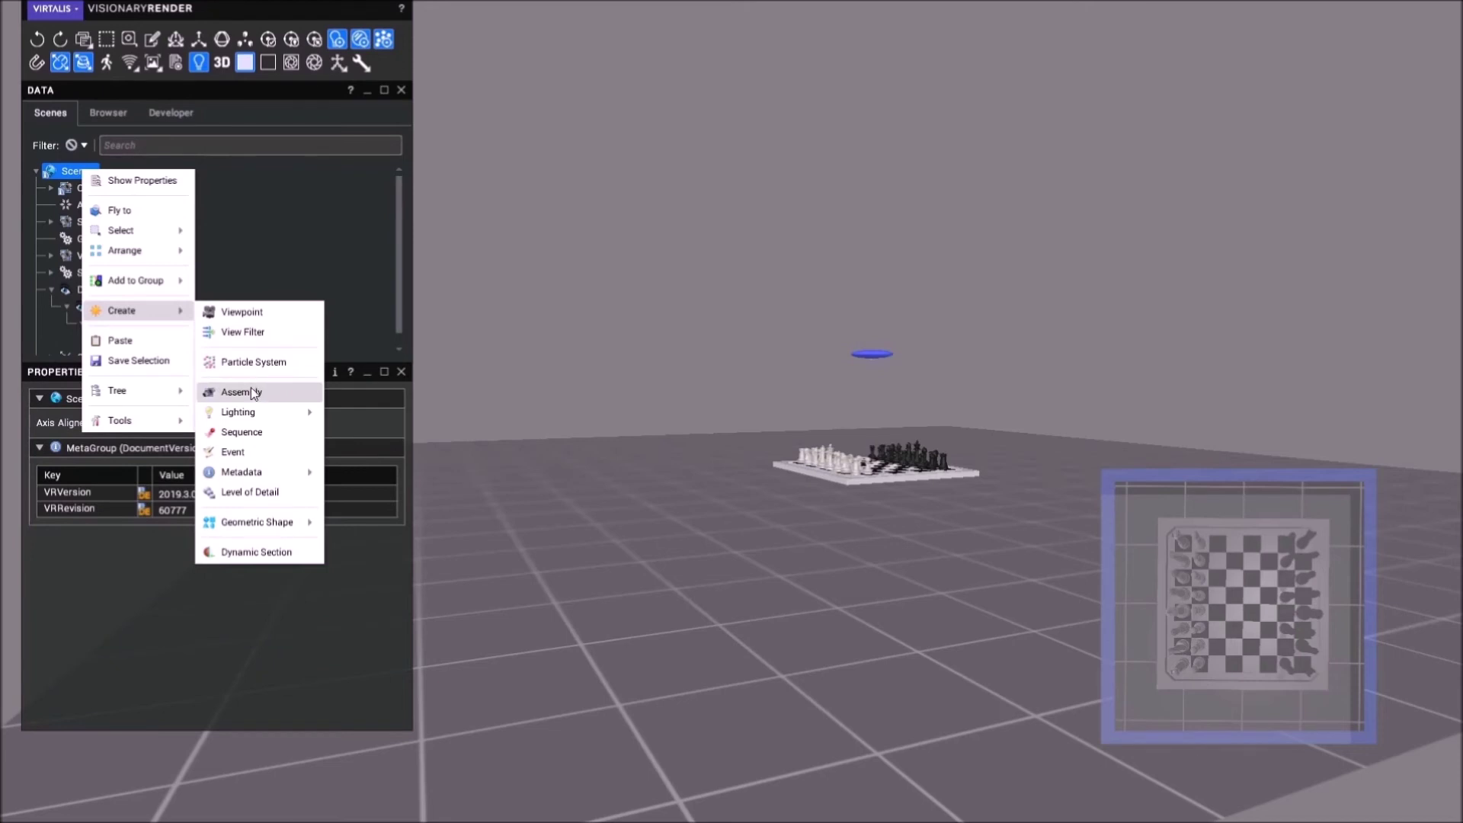
left_click(244, 451)
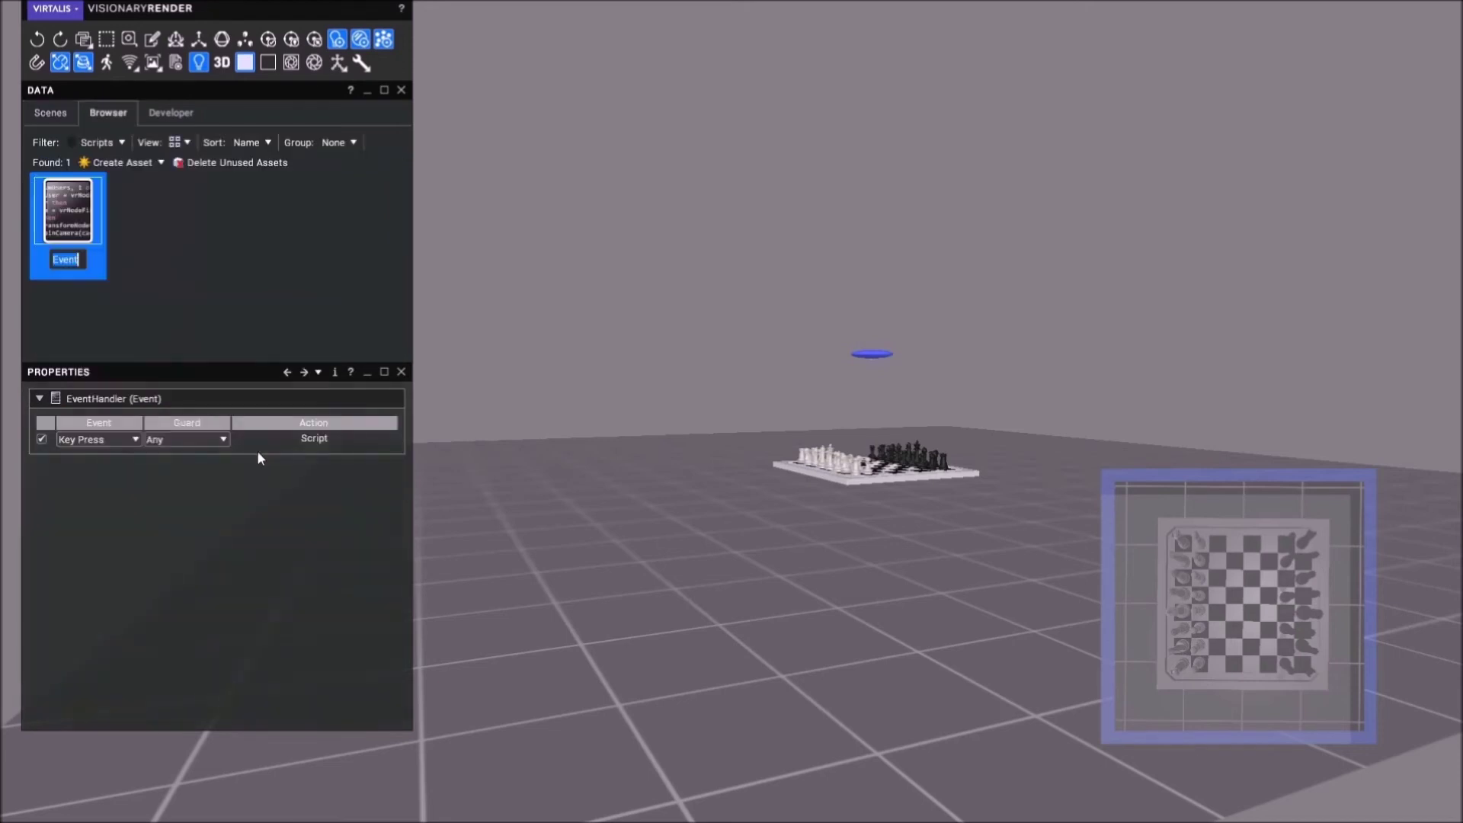
- Set the new event handler's event type to TimeStep
left_click(124, 440)
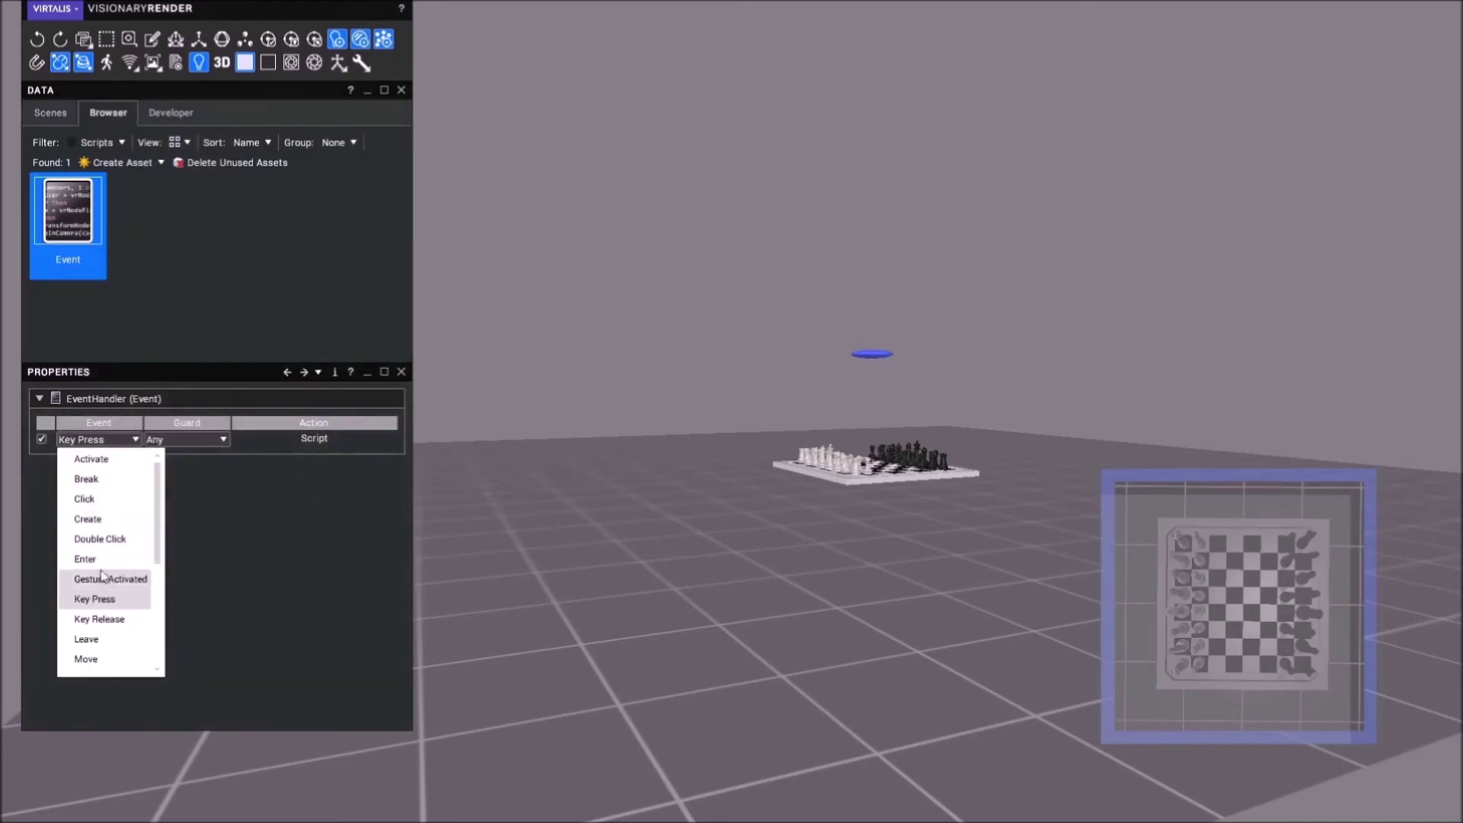
scroll(156, 560, "down", 1)
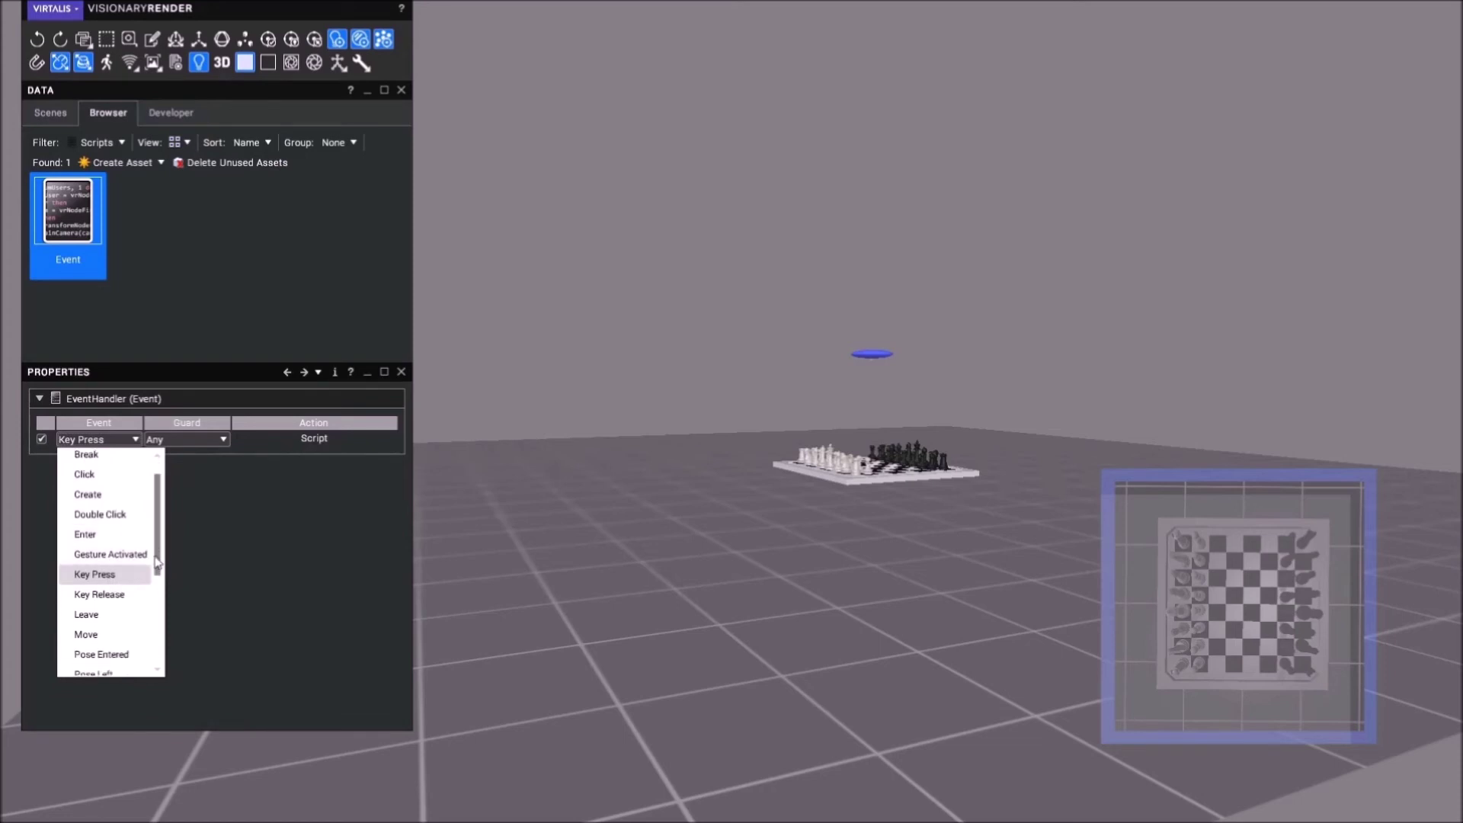
scroll(156, 562, "down", 3)
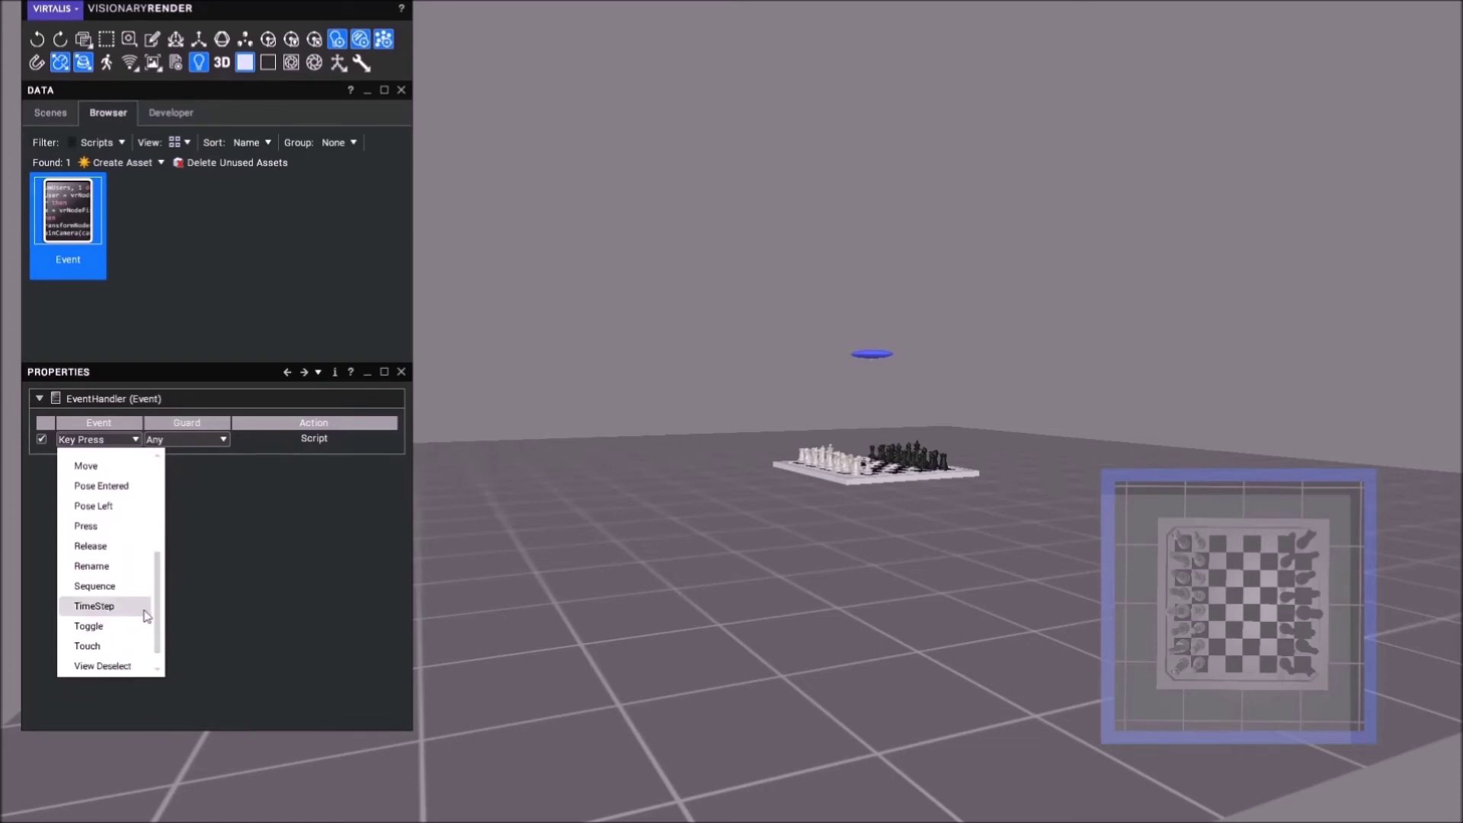
scroll(144, 610, "down", 1)
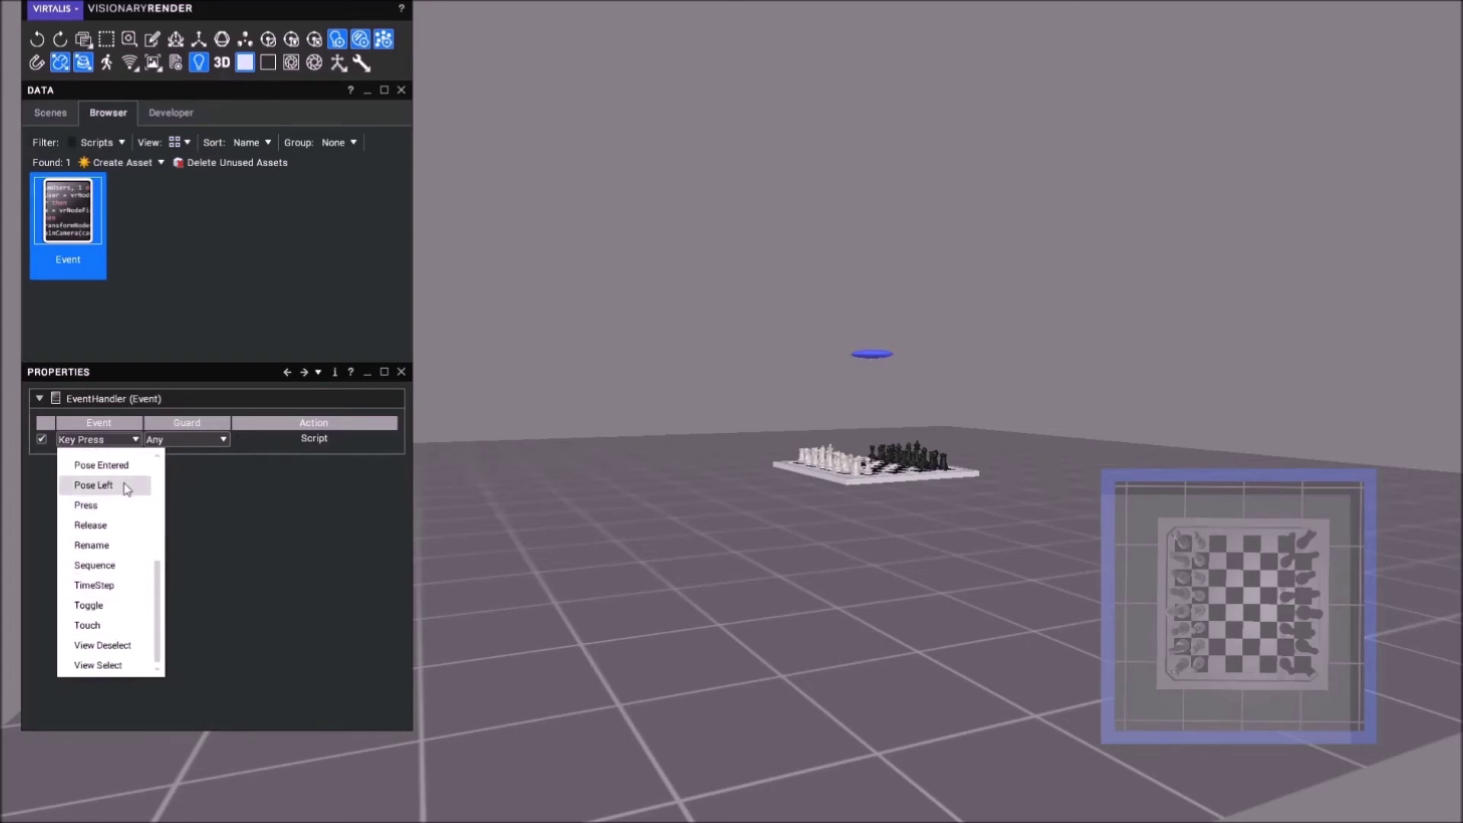
mouse_move(160, 616)
left_mouse_down()
mouse_move(166, 503)
mouse_move(168, 625)
mouse_move(161, 610)
left_mouse_up()
left_click(97, 606)
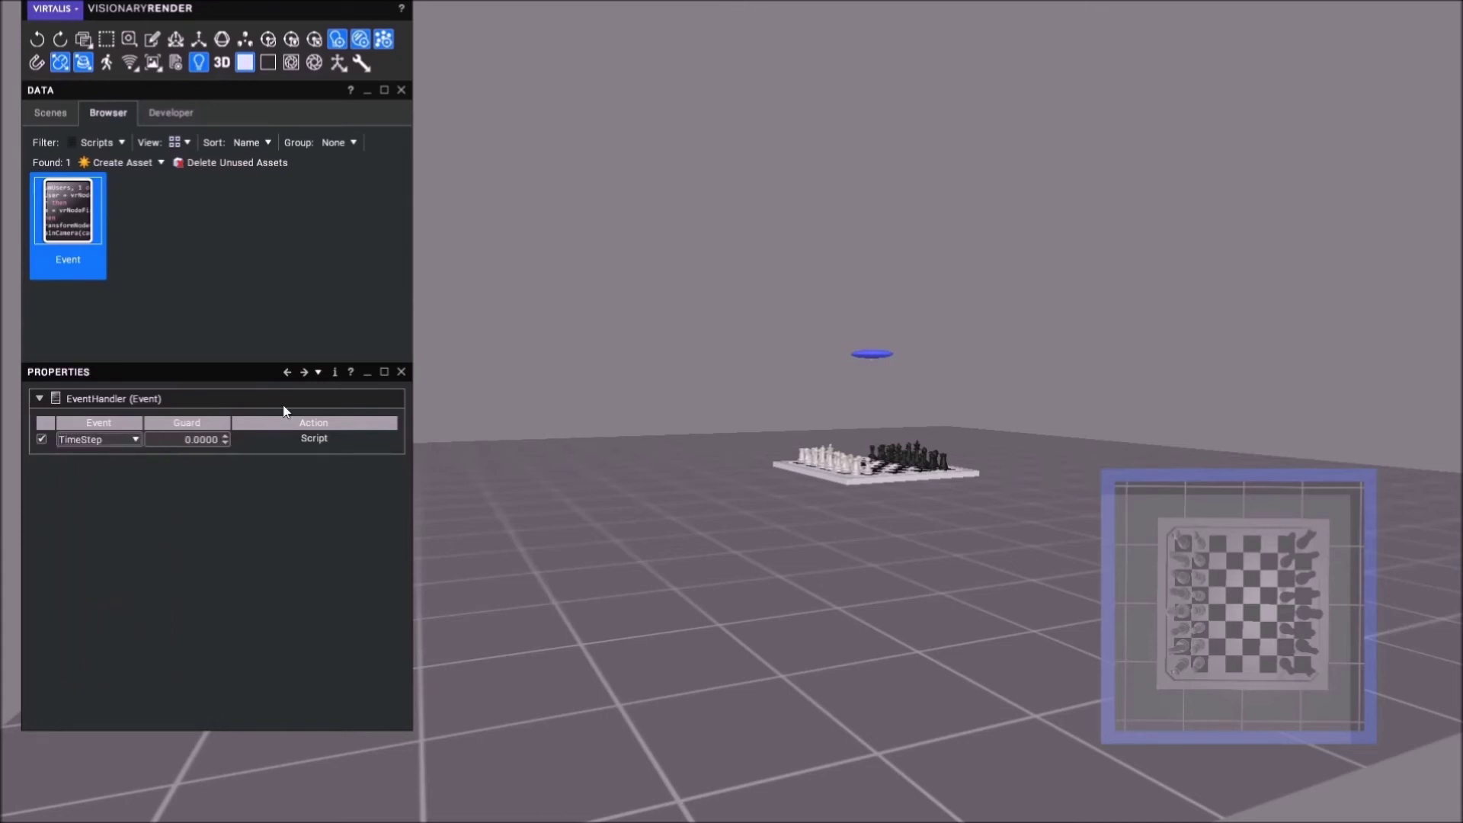
- Rename the event handler as CheckAlt
right_click(89, 210)
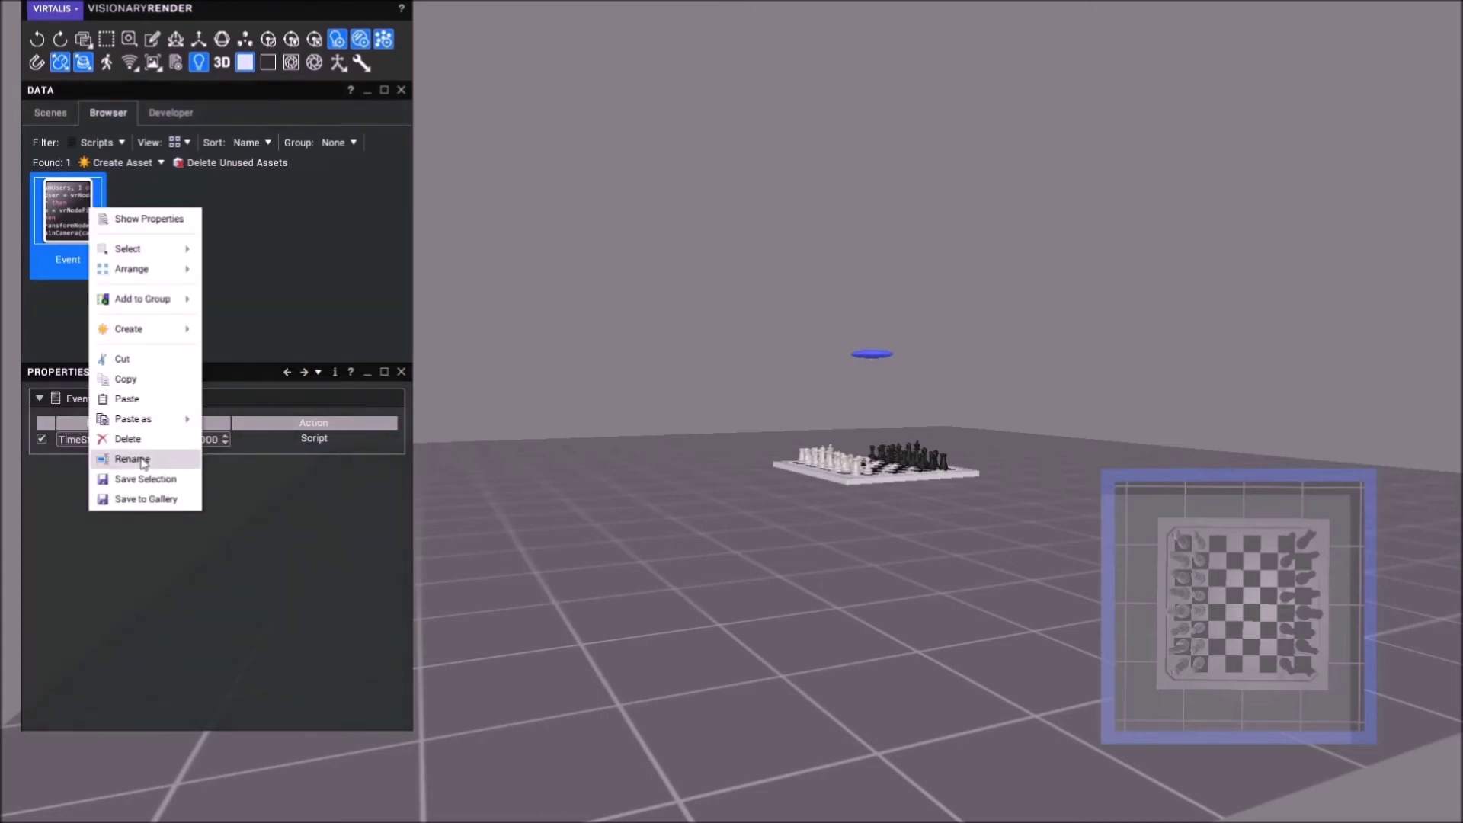
left_click(143, 460)
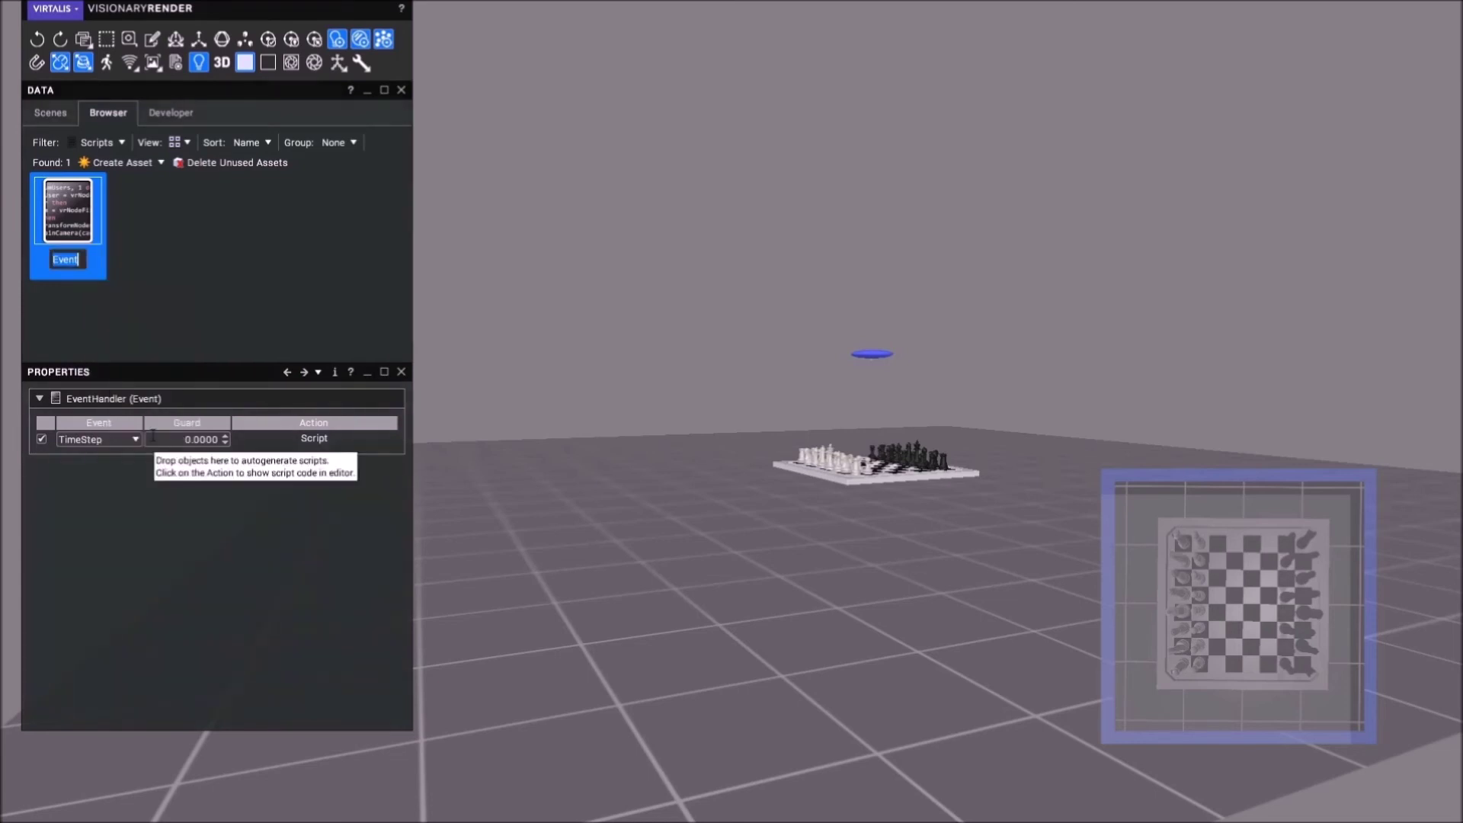
type("CheckAlt")
key("Return")
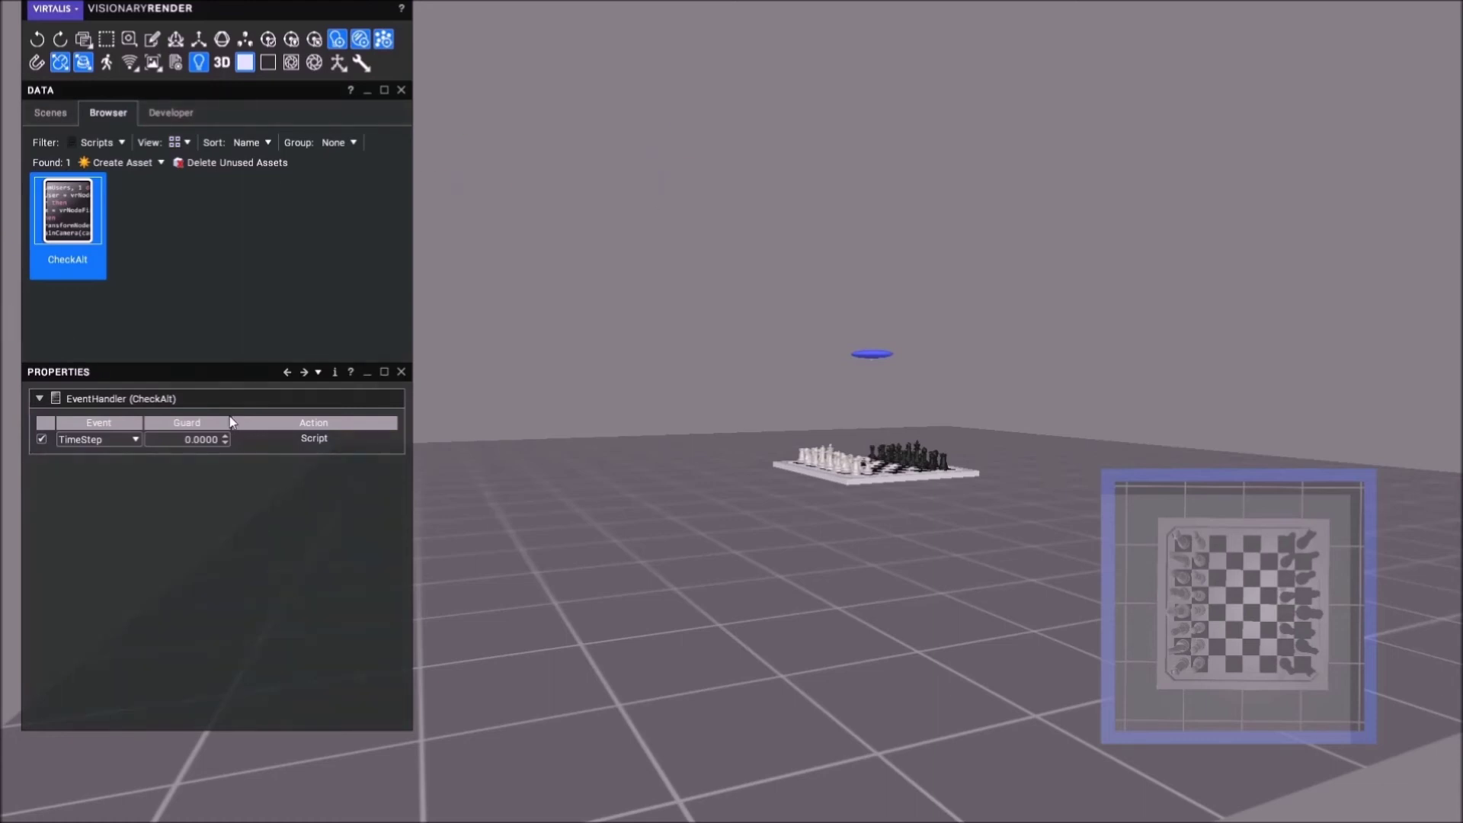
- Open CheckAlt's TimeStep script and add references to the Drone assembly and the Altitude label
double_click(271, 440)
left_click_drag(612, 317, 573, 17)
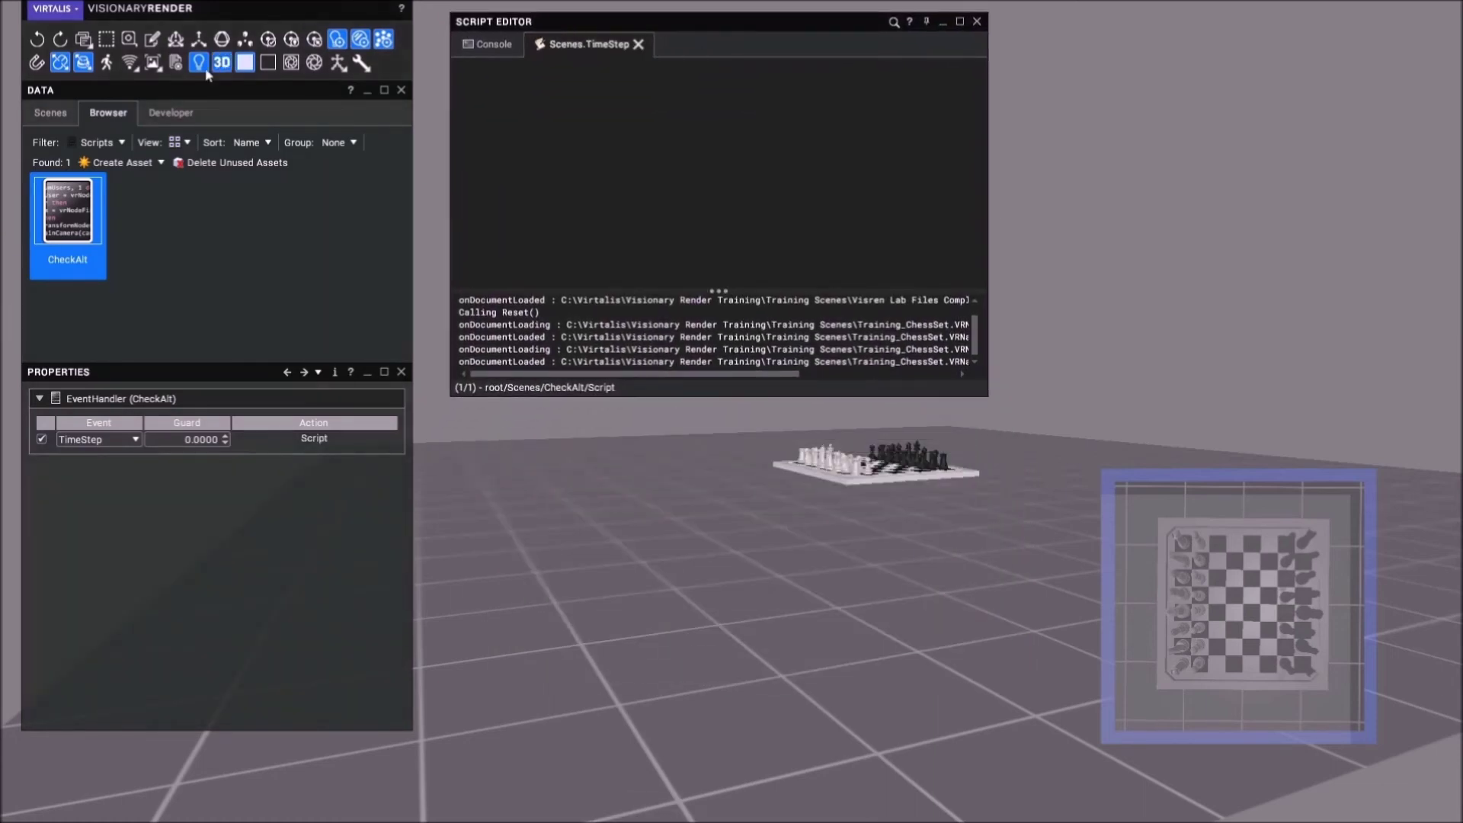
left_click(48, 113)
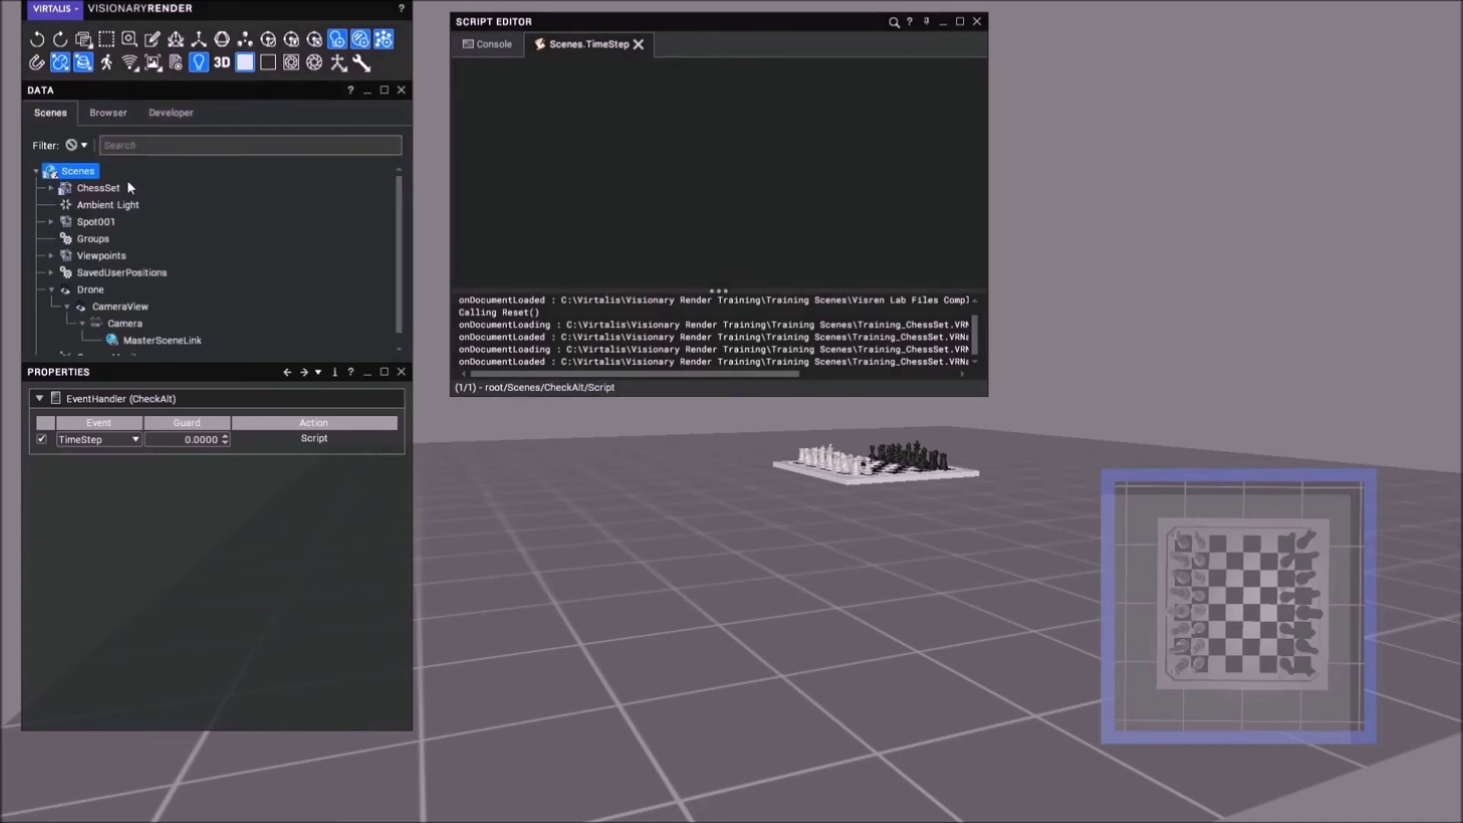
left_click_drag(90, 290, 573, 124)
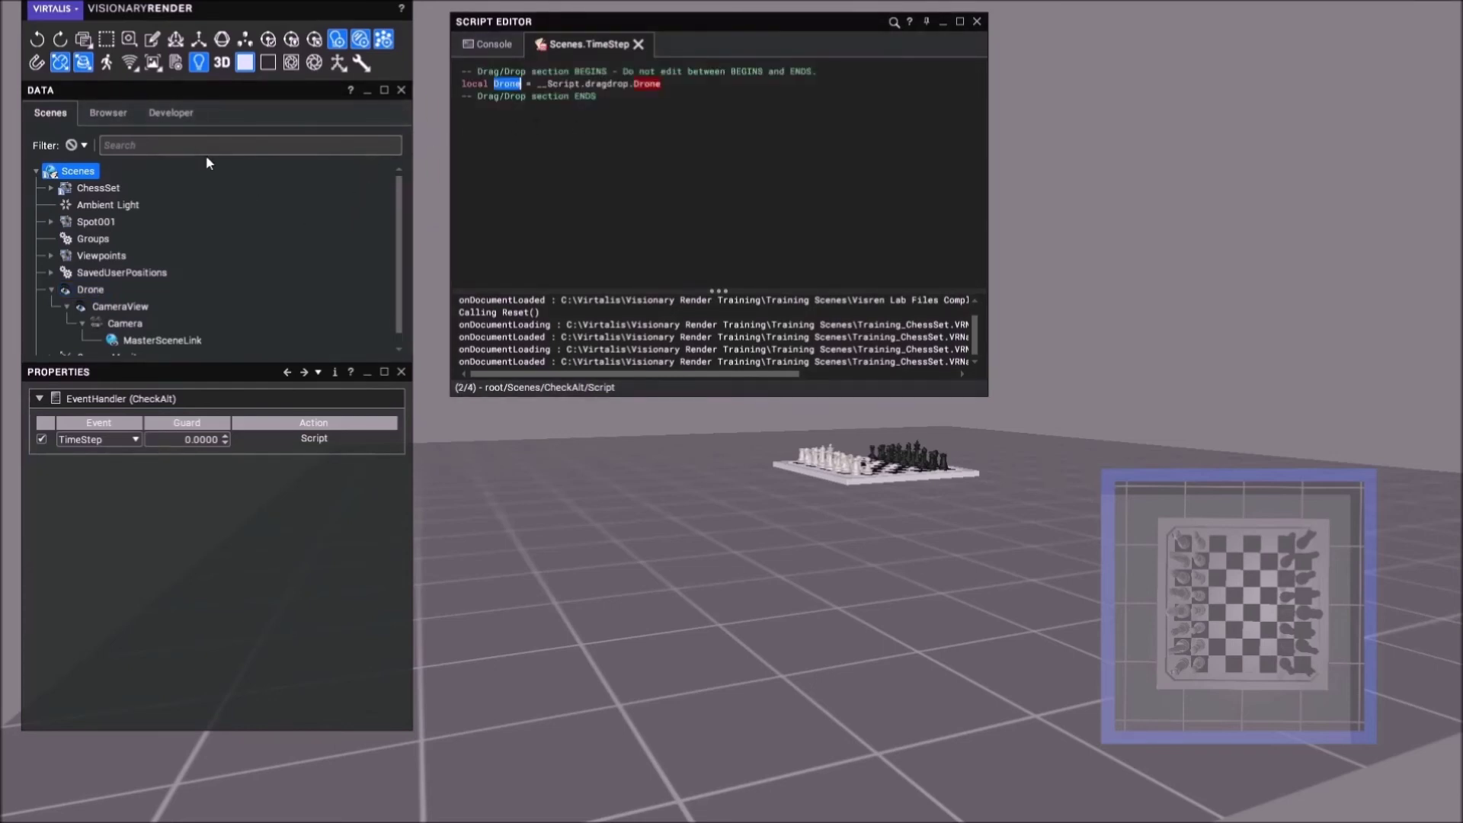
scroll(140, 286, "down", 1)
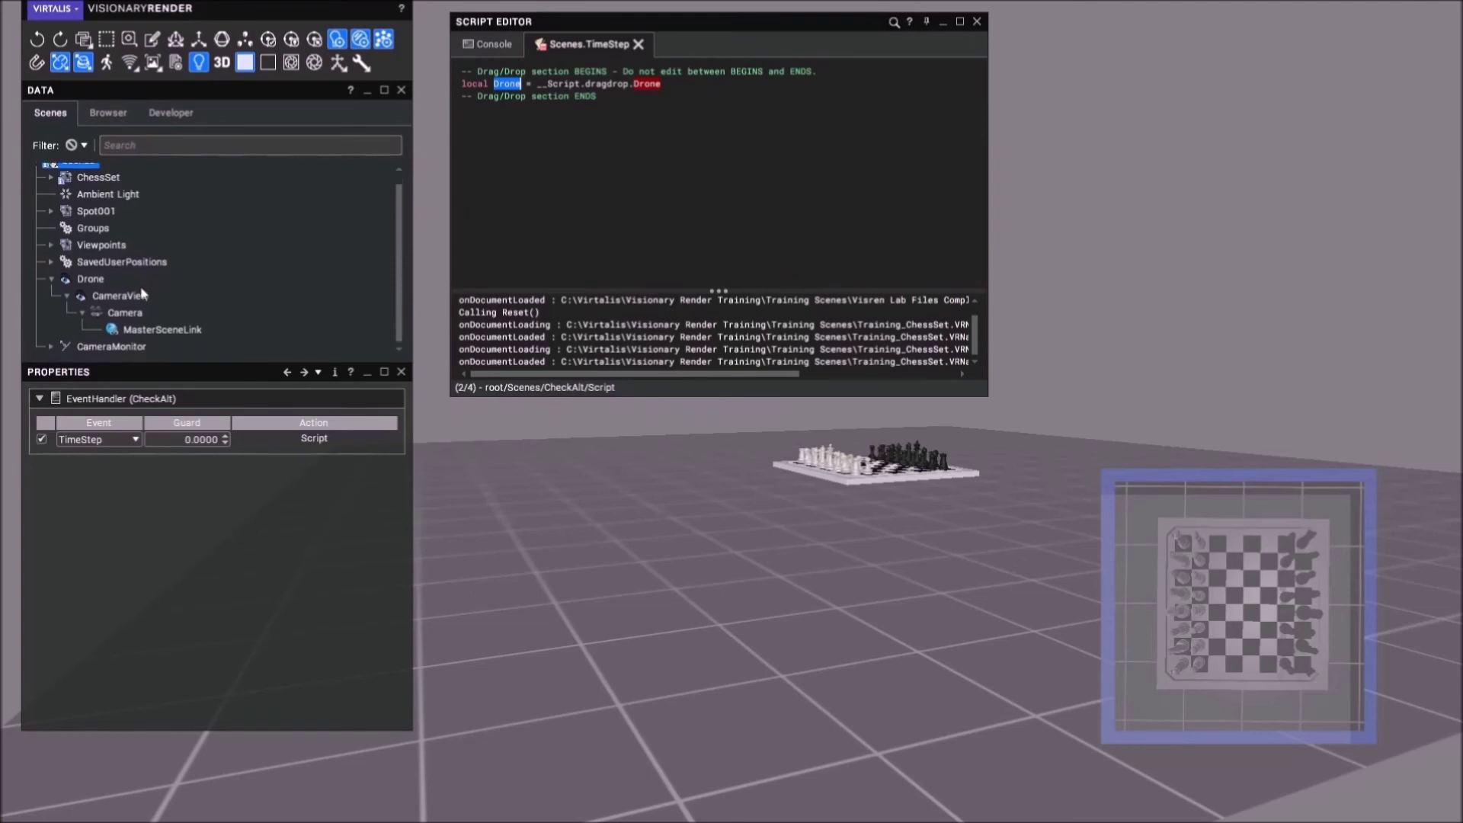
left_click(172, 115)
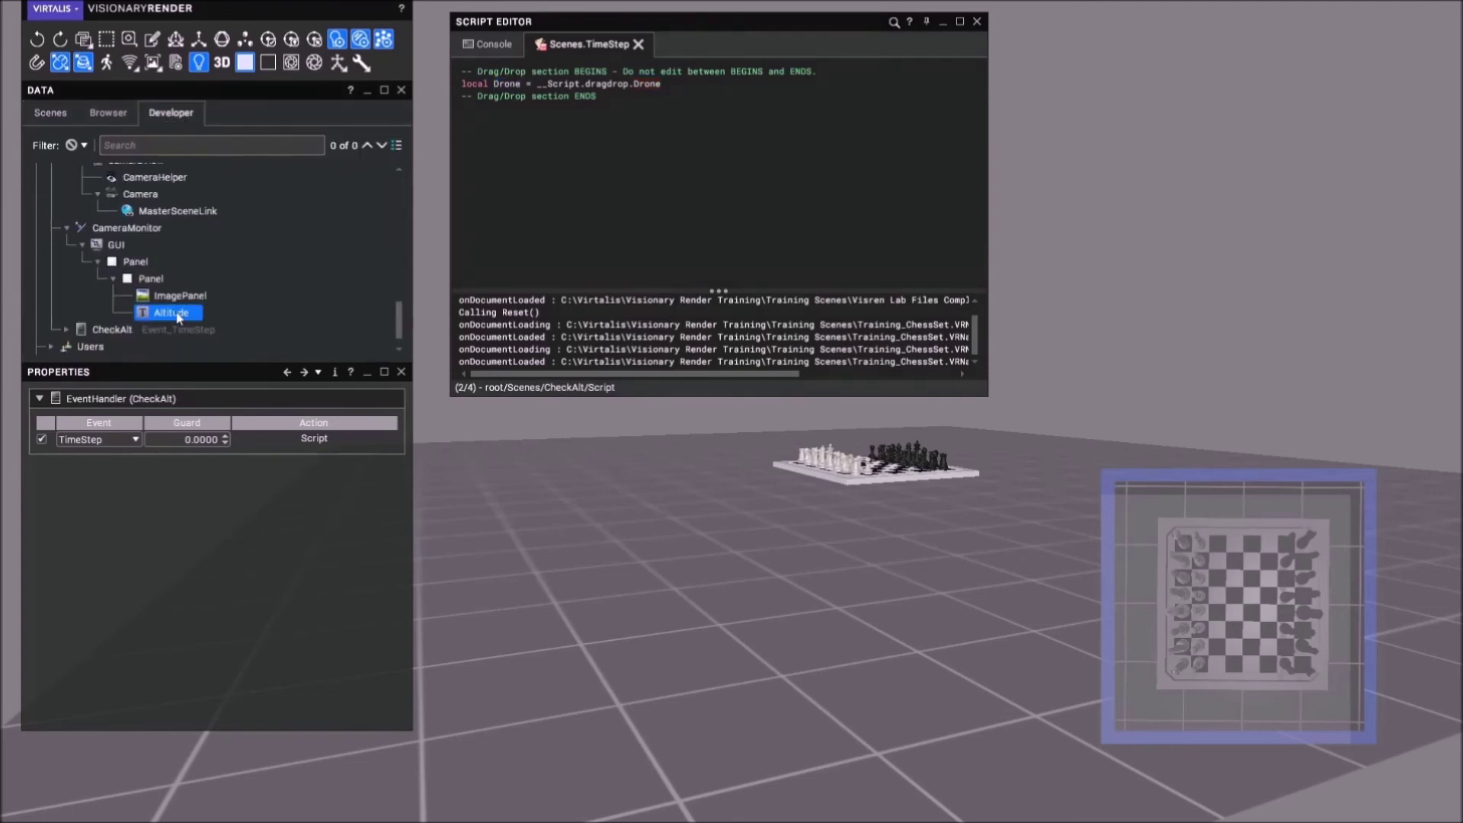
left_click_drag(170, 313, 644, 96)
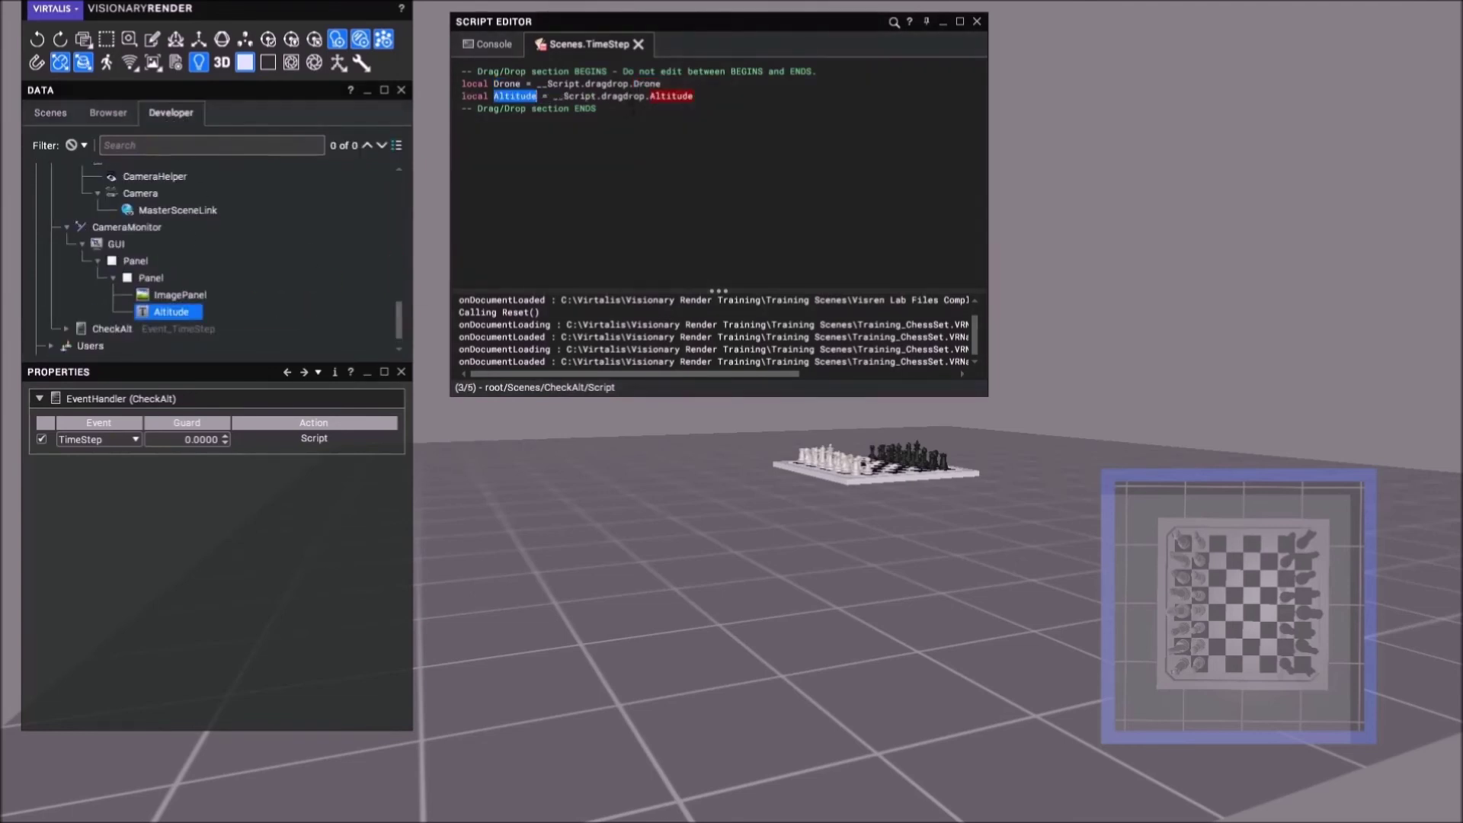
- Script Altitude.Text to show the Drone's local Y position, formatted with "%.2f" and followed by "m", using variables sAltitude and Height
left_click(633, 111)
type("local sA")
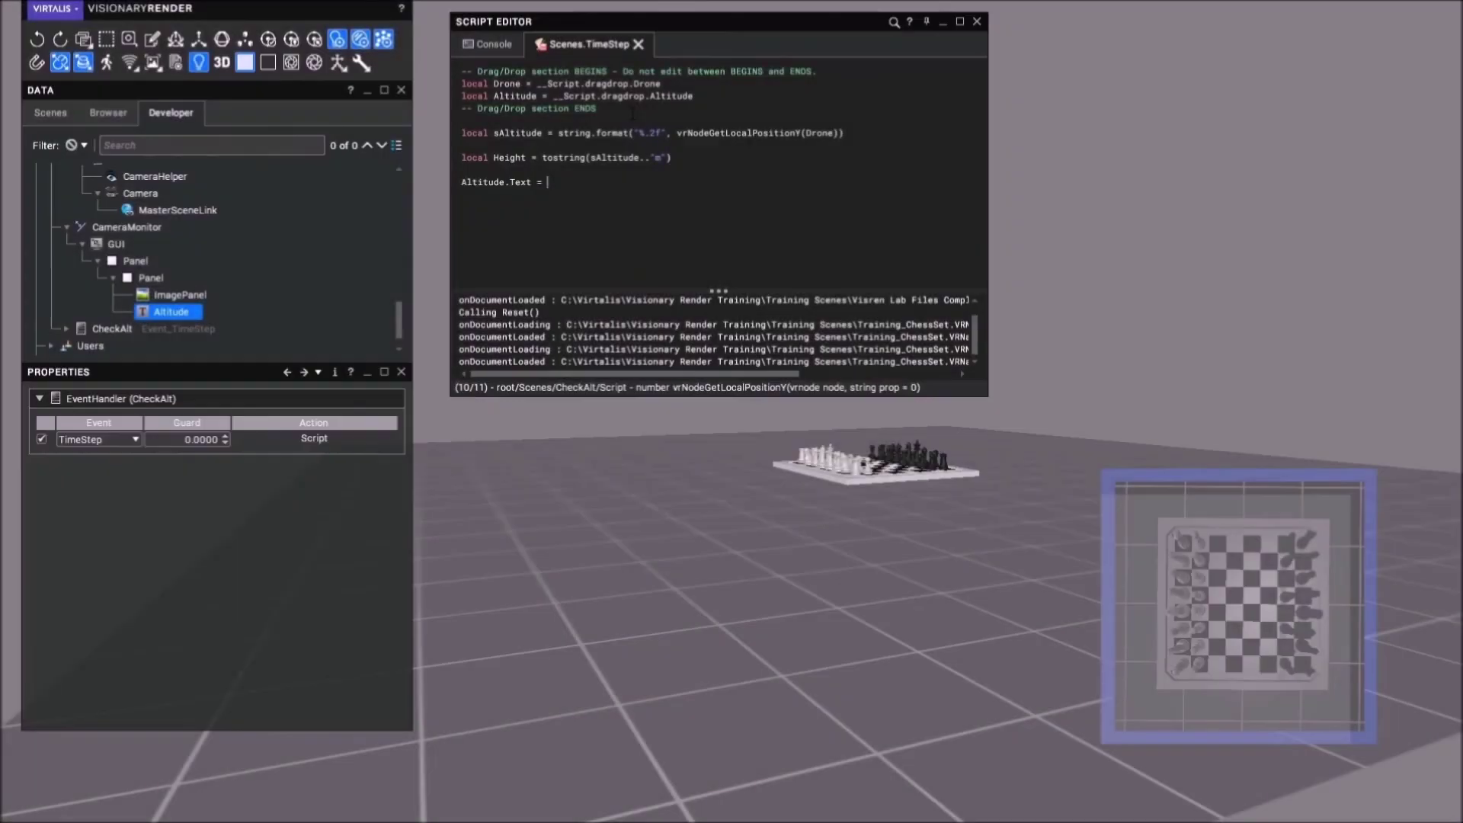
type("Height = tostring(sAltitude..\"m")
- Display the Altitude label's properties and commit the CheckAlt script
left_click(175, 312)
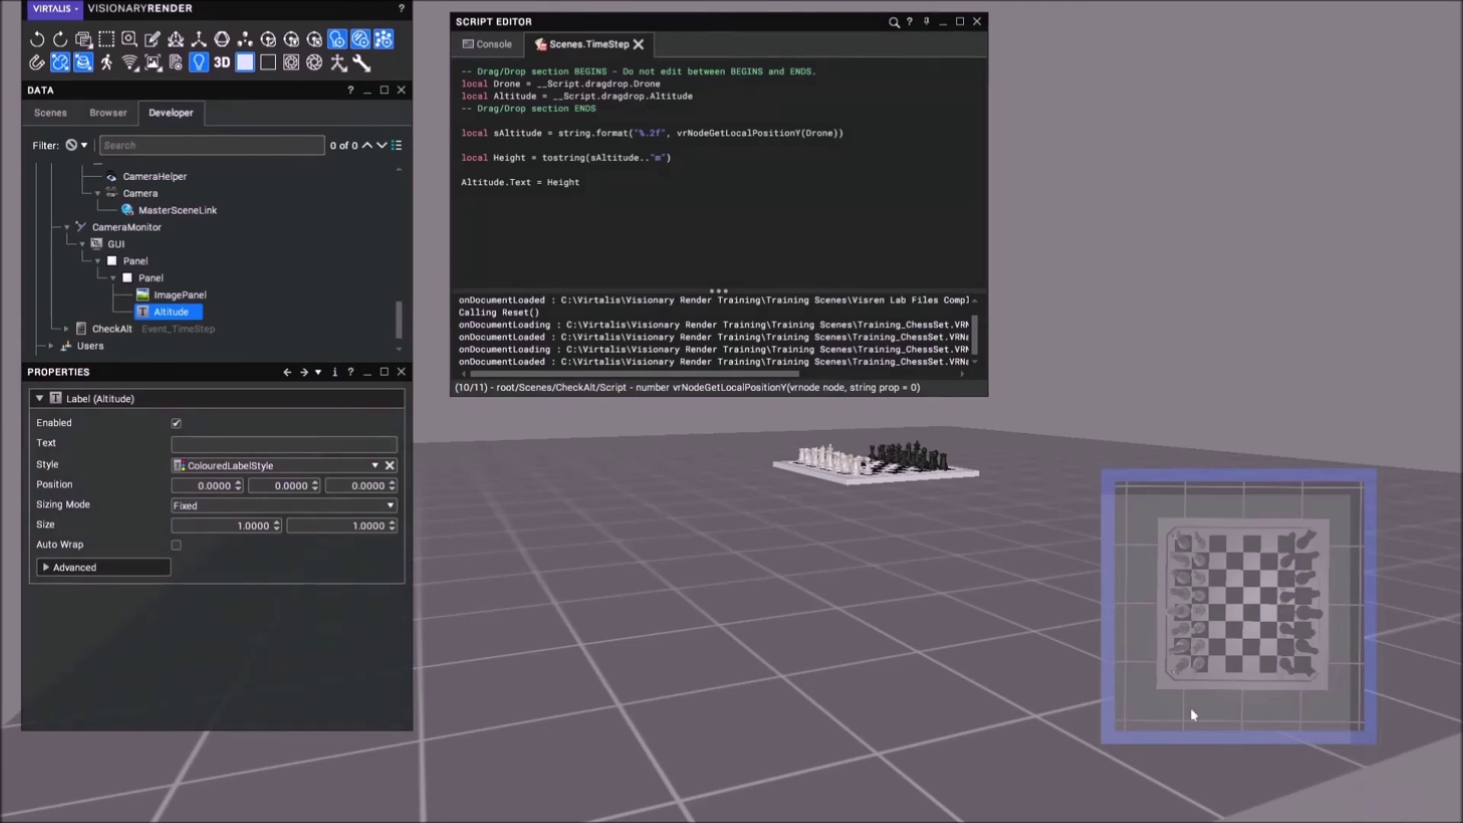
right_click(684, 203)
left_click(706, 211)
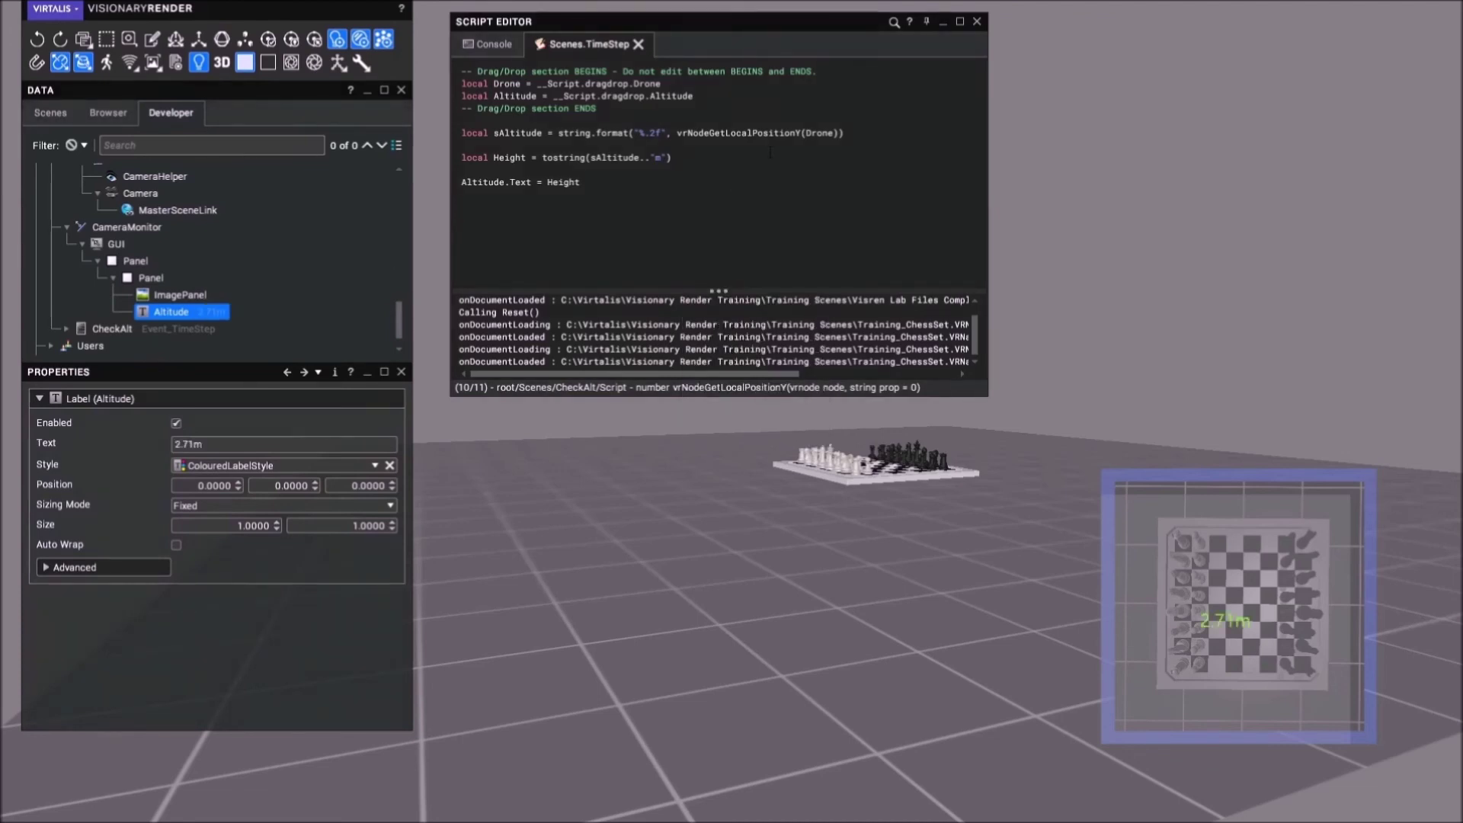
- Close the script editor and move the drone down to an altitude of about 2.37 m to test the label
left_click(978, 23)
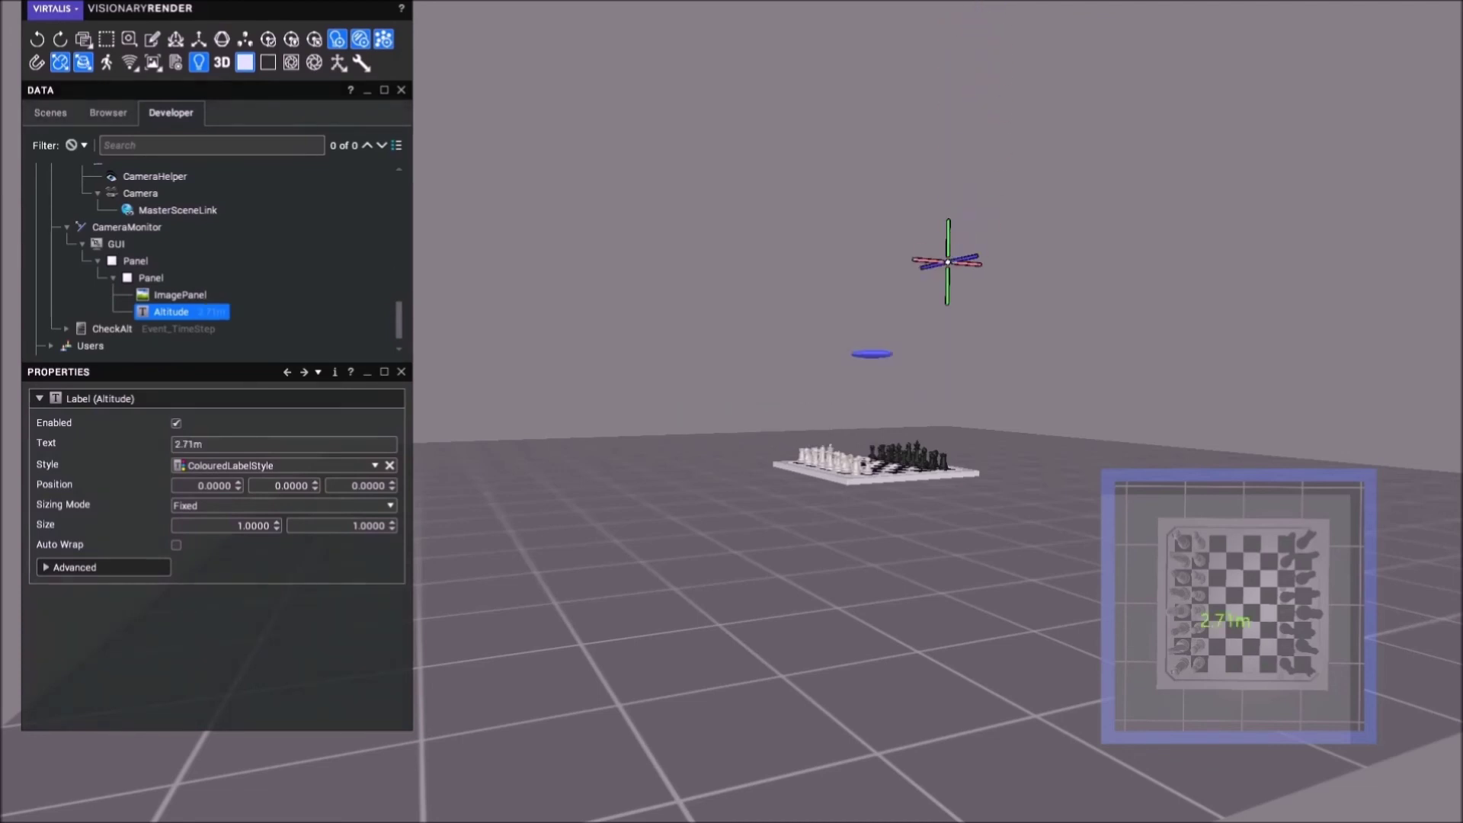
left_click(872, 353)
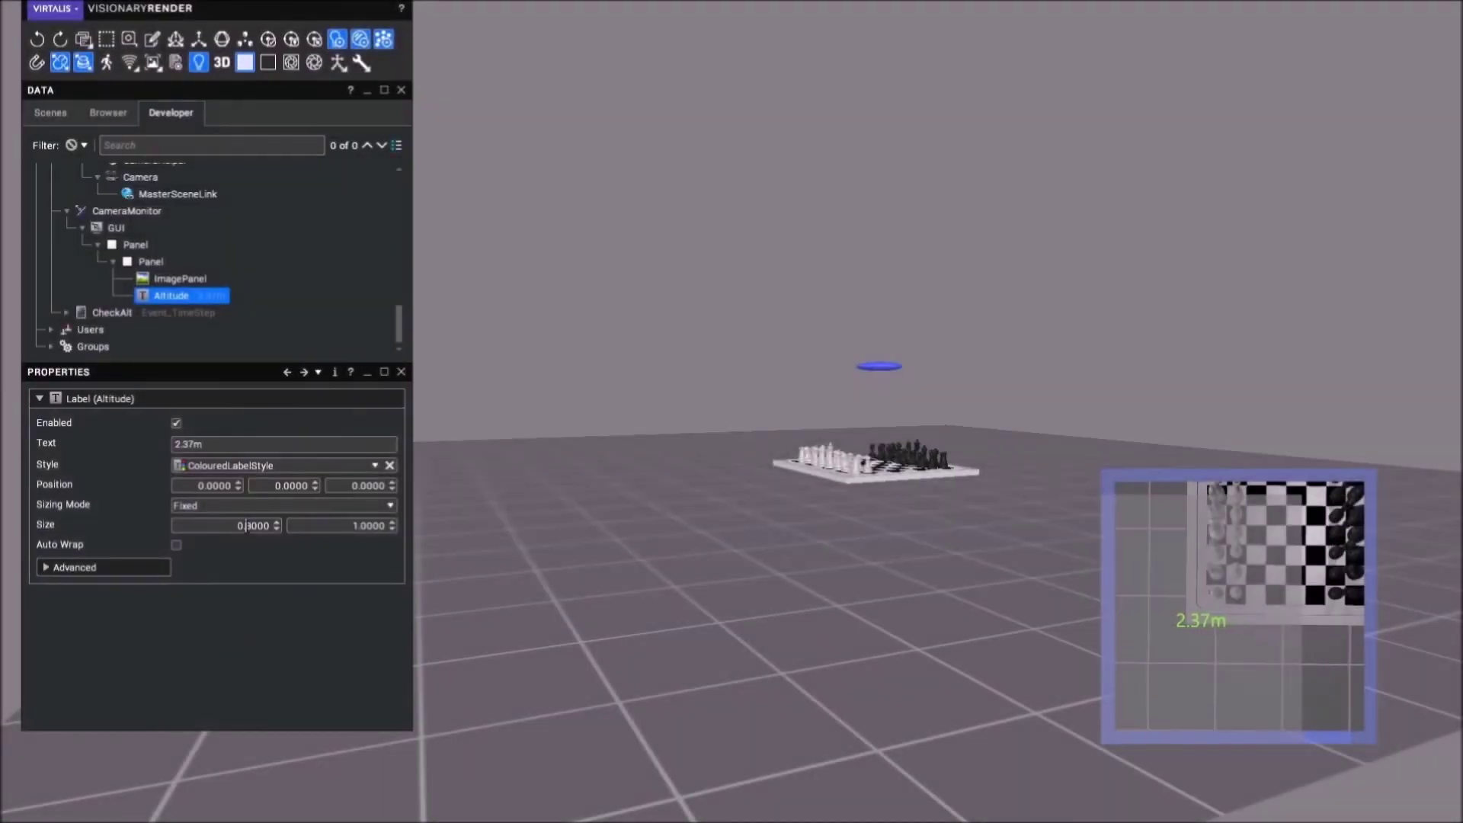
- Set the Altitude label's size to 0.5 by 0.2
type("6")
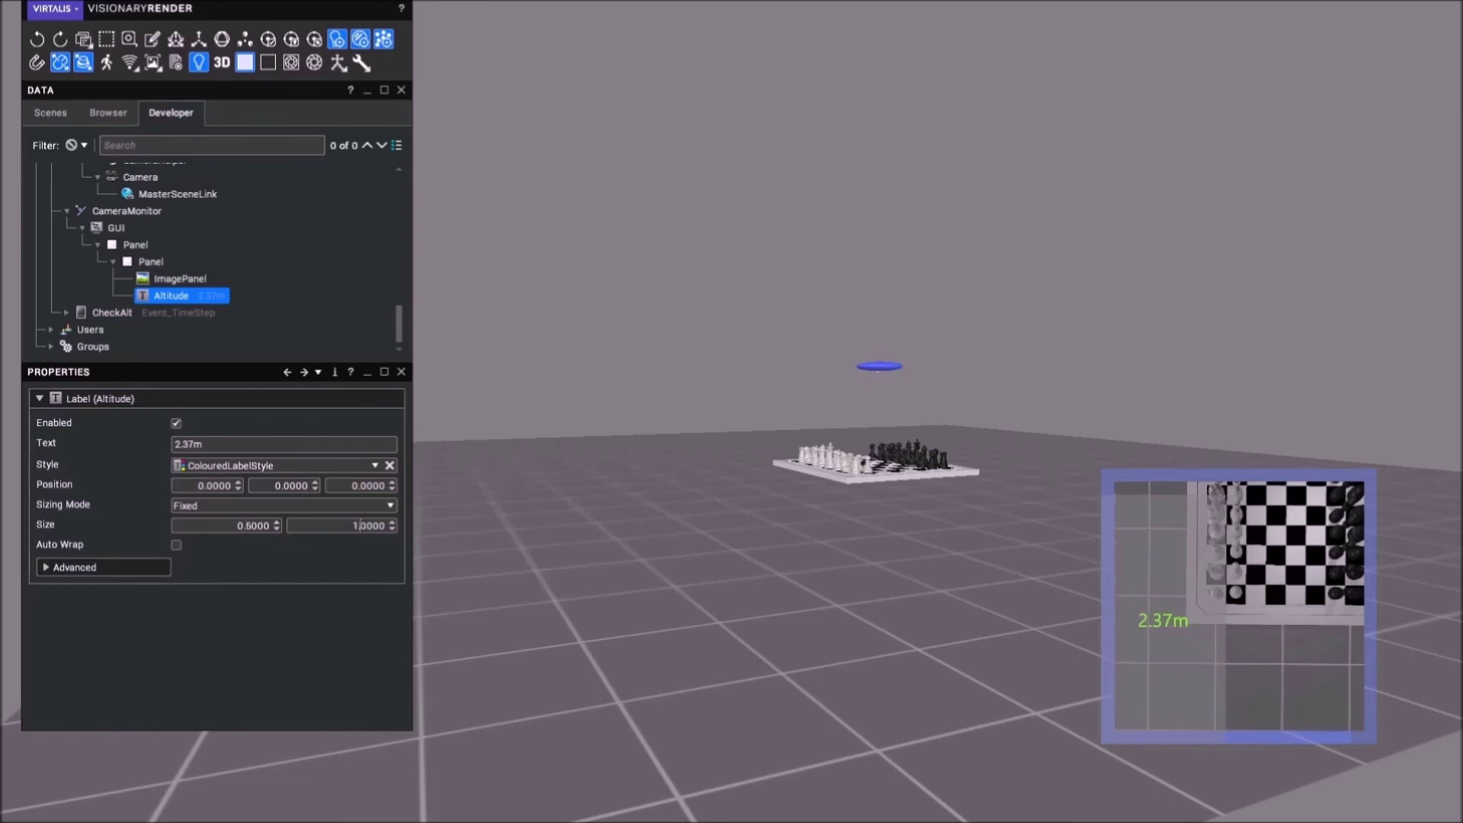
key("Down")
key("Down")
key("Down")
key("Down")
key("Down")
key("Down")
key("Down")
key("Down")
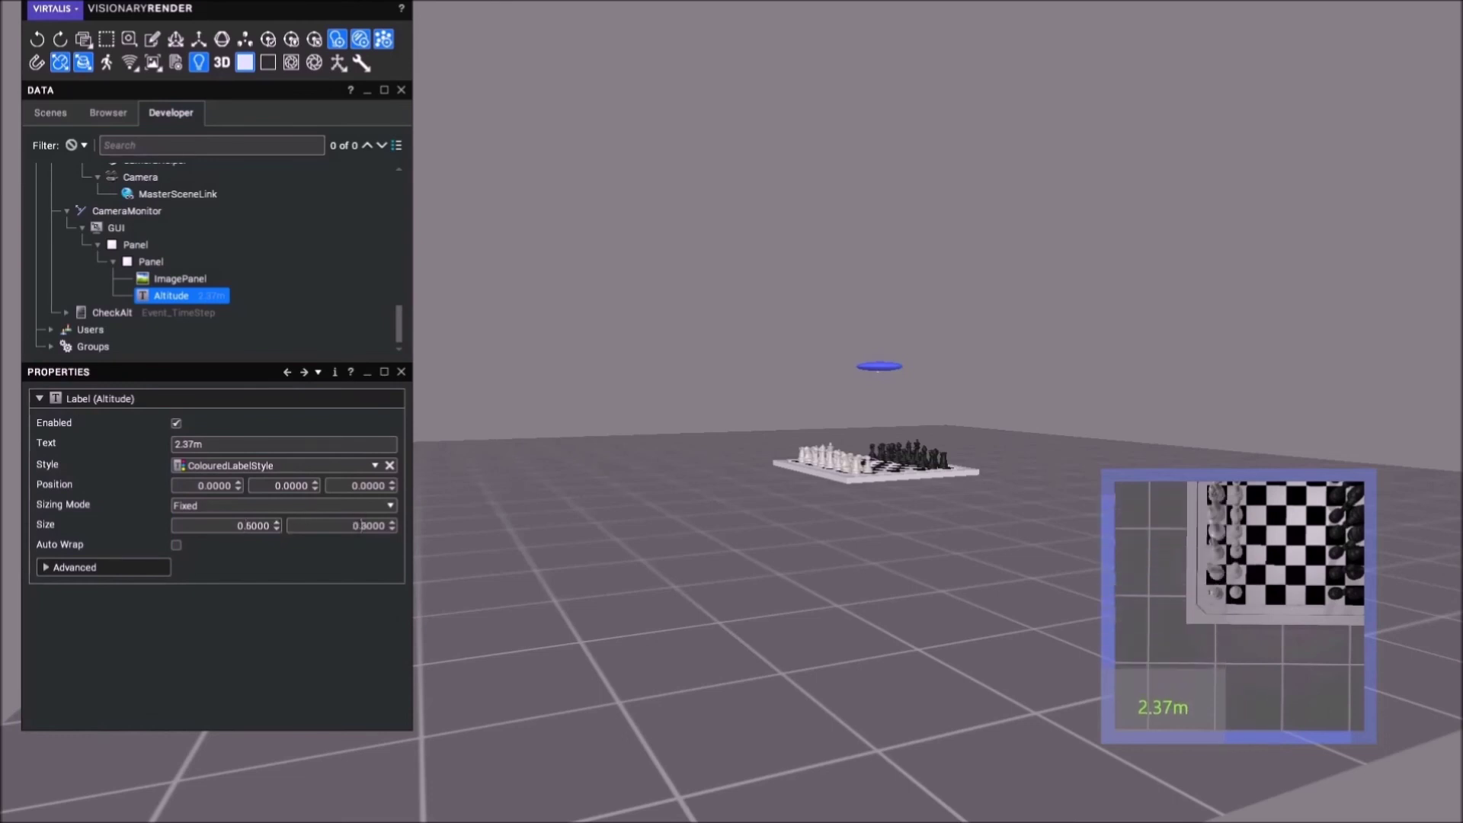
- Make ColouredLabelStyle's background colour fully transparent with an alpha of 0
double_click(217, 467)
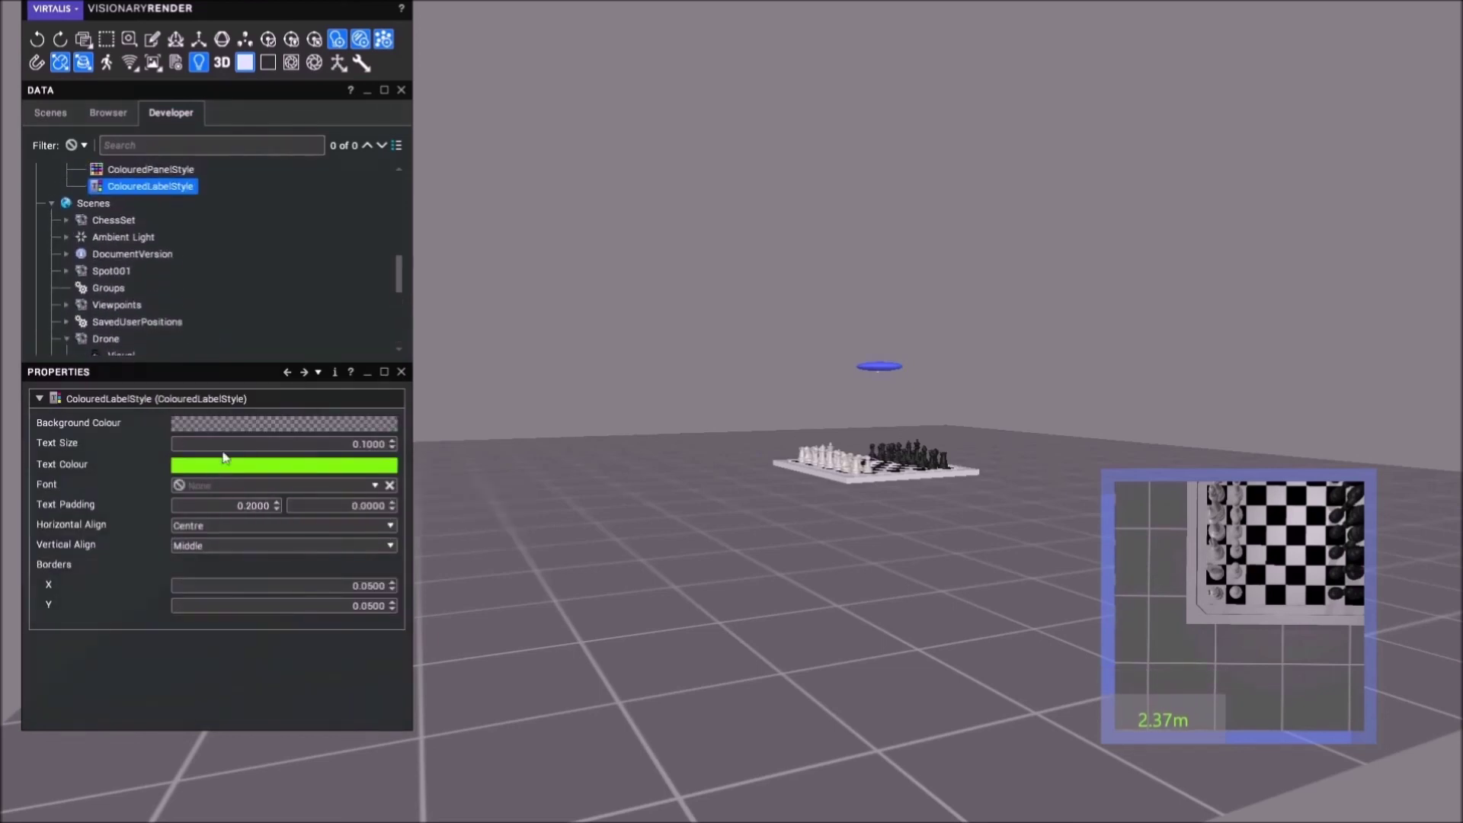
left_click(220, 425)
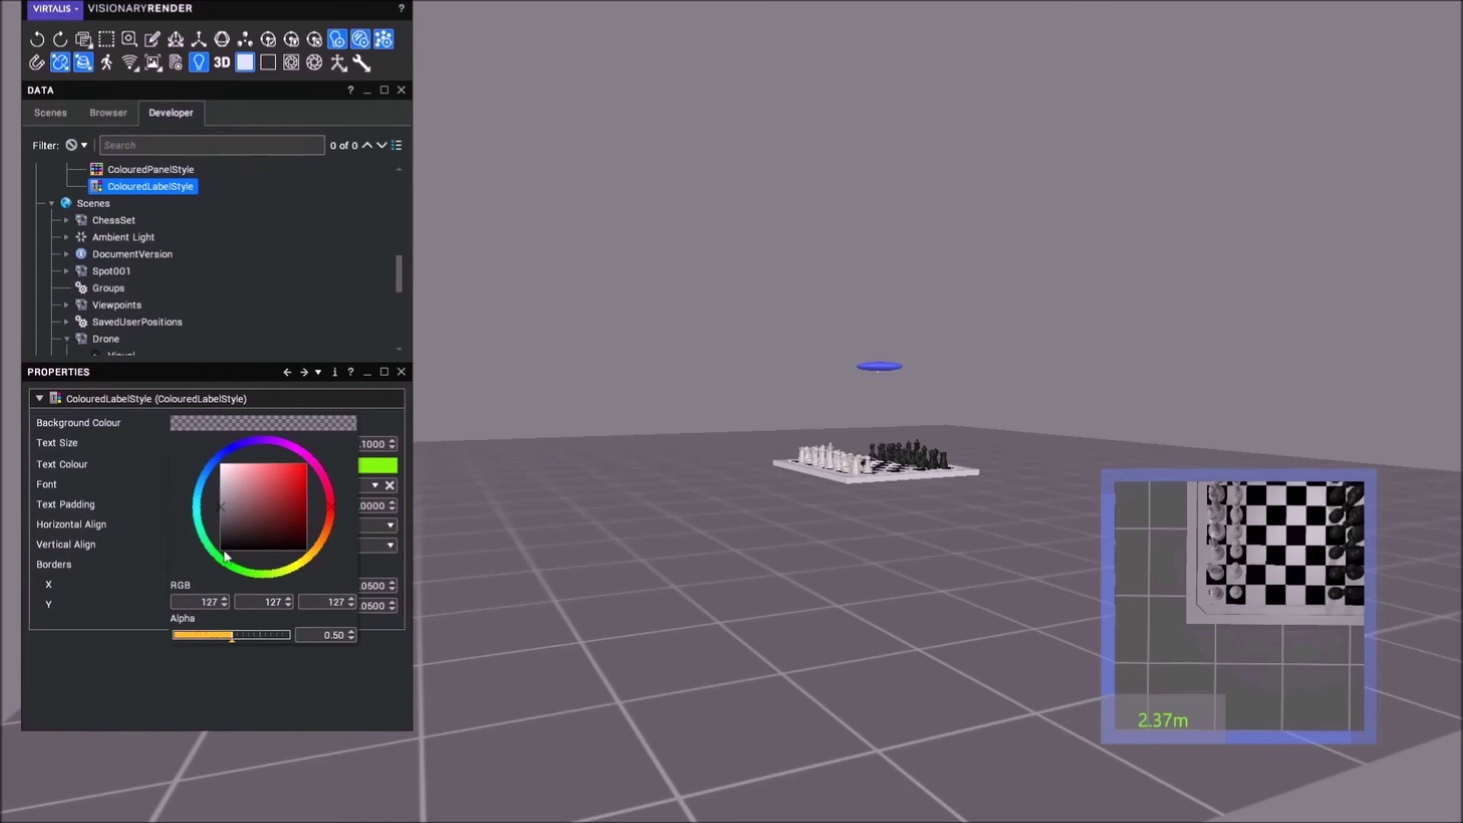
left_click_drag(230, 634, 173, 648)
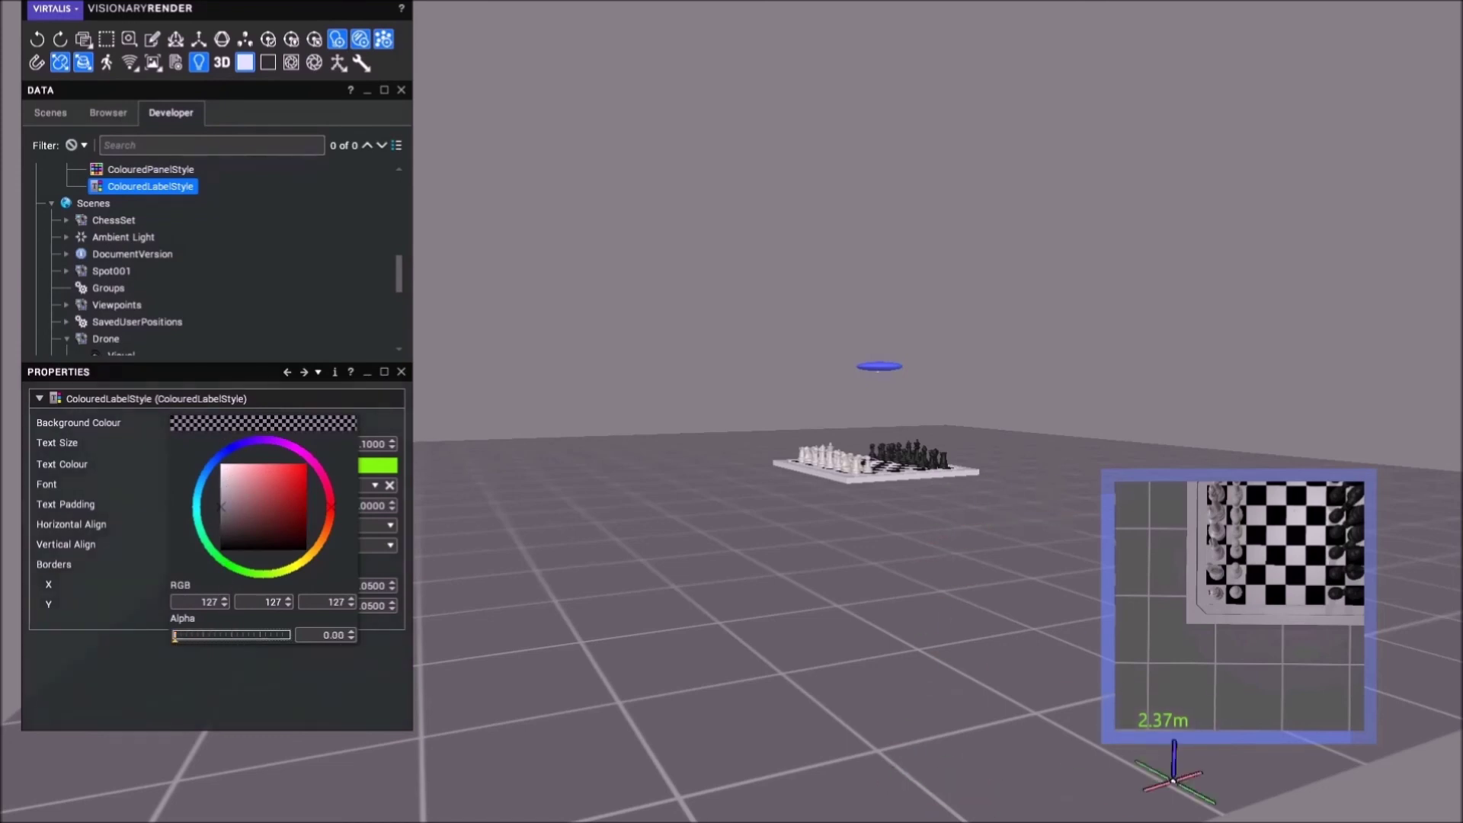
left_click(217, 423)
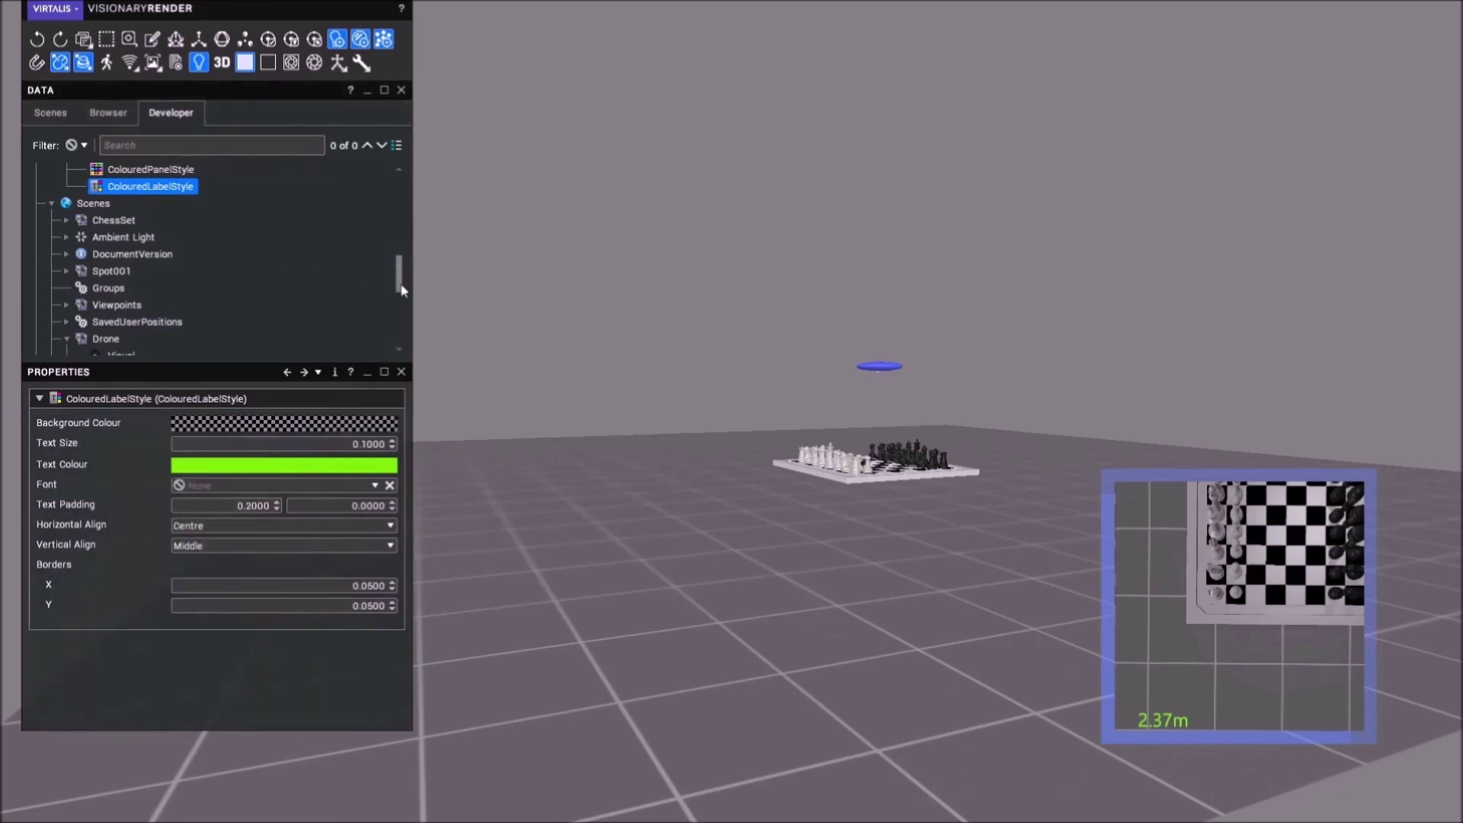
- Position the Altitude label at about X 0.31 and Y -0.09, centred on the lower edge of the monitor frame
left_click_drag(399, 285, 399, 335)
left_click(170, 299)
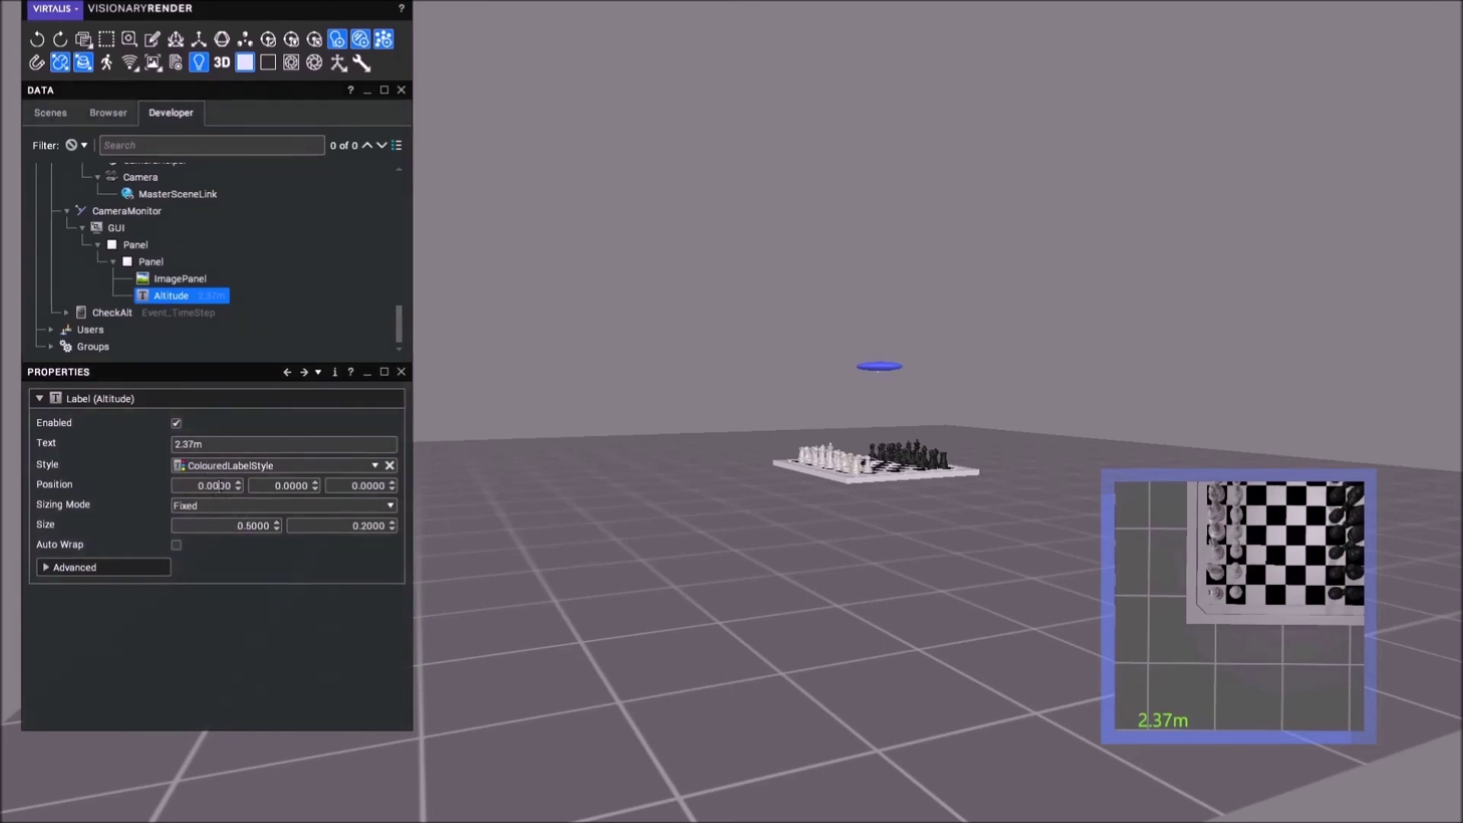
scroll(220, 486, "up", 12)
scroll(213, 486, "up", 20)
scroll(213, 486, "up", 7)
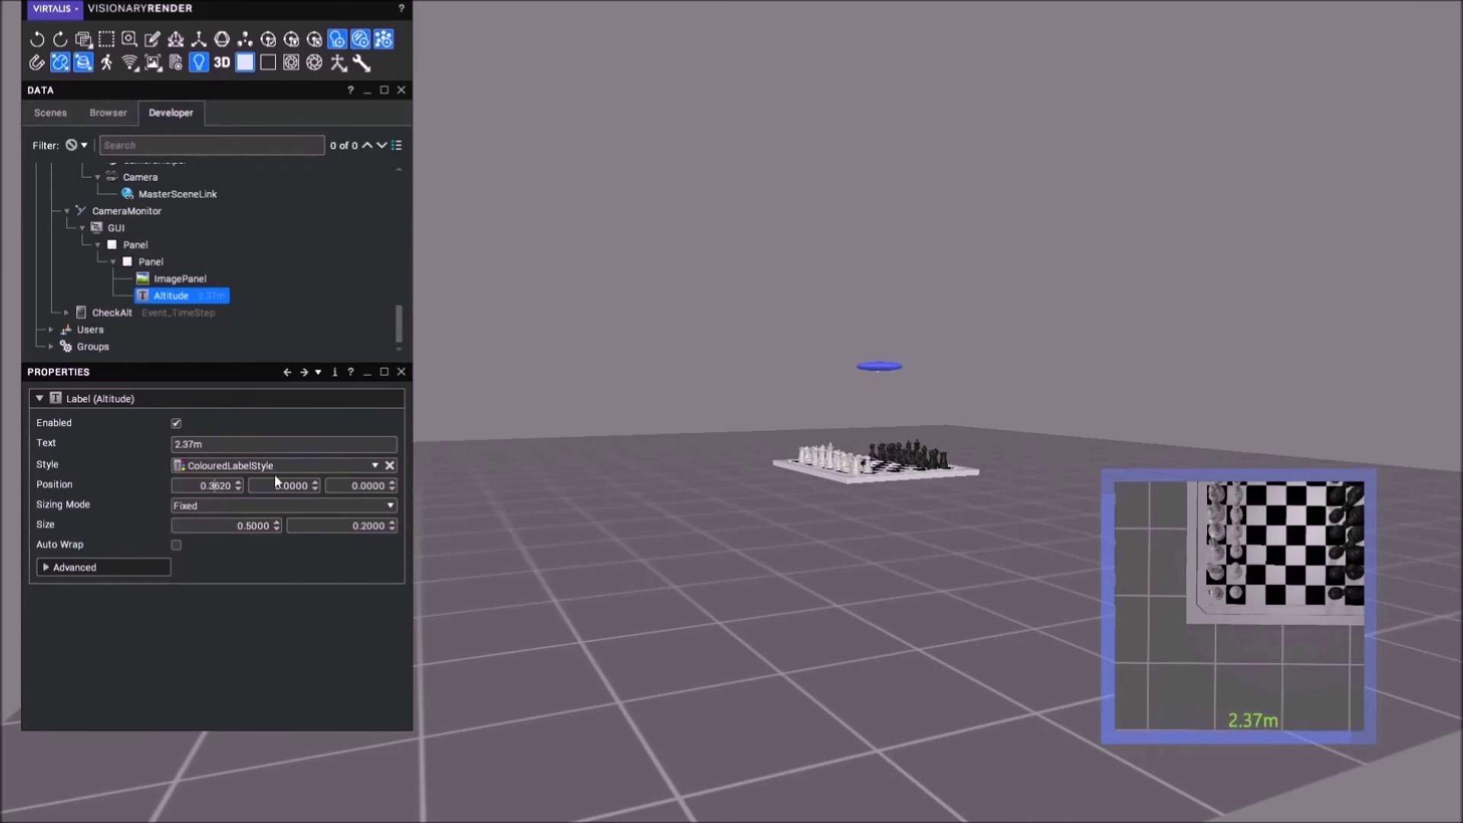
scroll(296, 485, "down", 2)
scroll(296, 485, "down", 20)
scroll(296, 485, "down", 20)
scroll(219, 486, "down", 20)
scroll(219, 485, "down", 10)
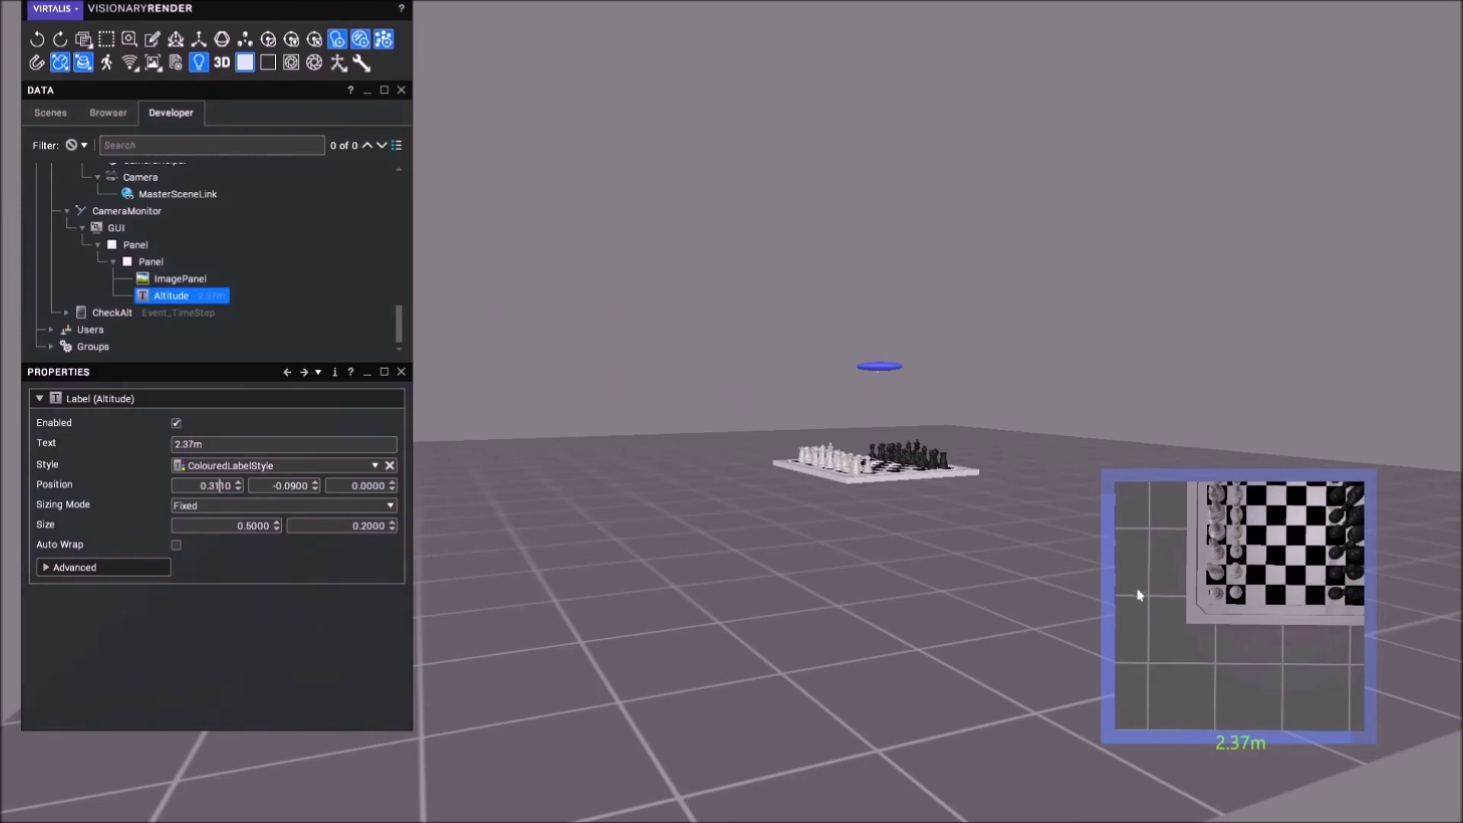
- Widen the outer panel of the CameraMonitor GUI to 1.124 to thicken the frame's side
left_click(153, 263)
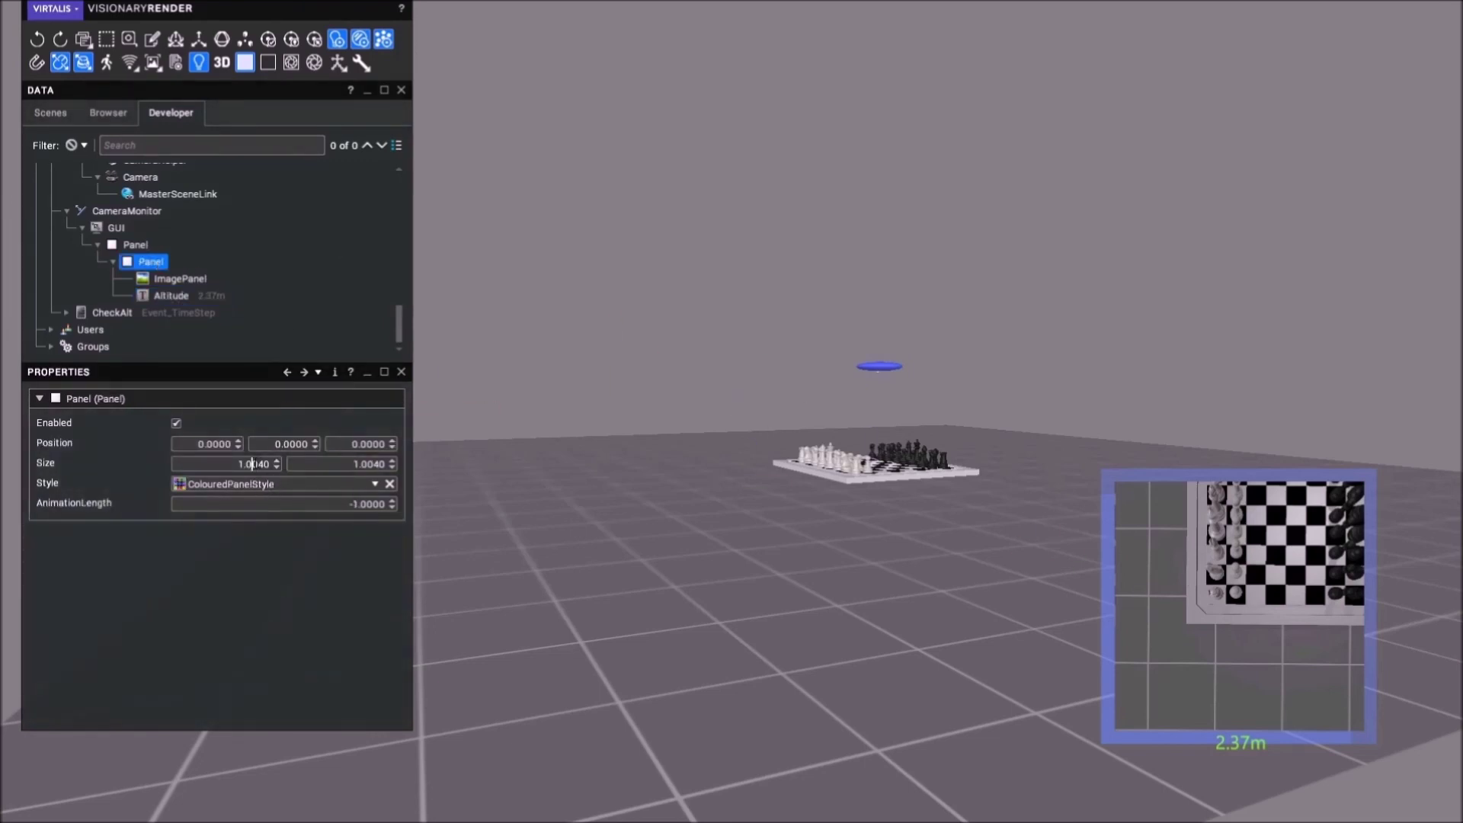
left_click(254, 464)
left_click(134, 245)
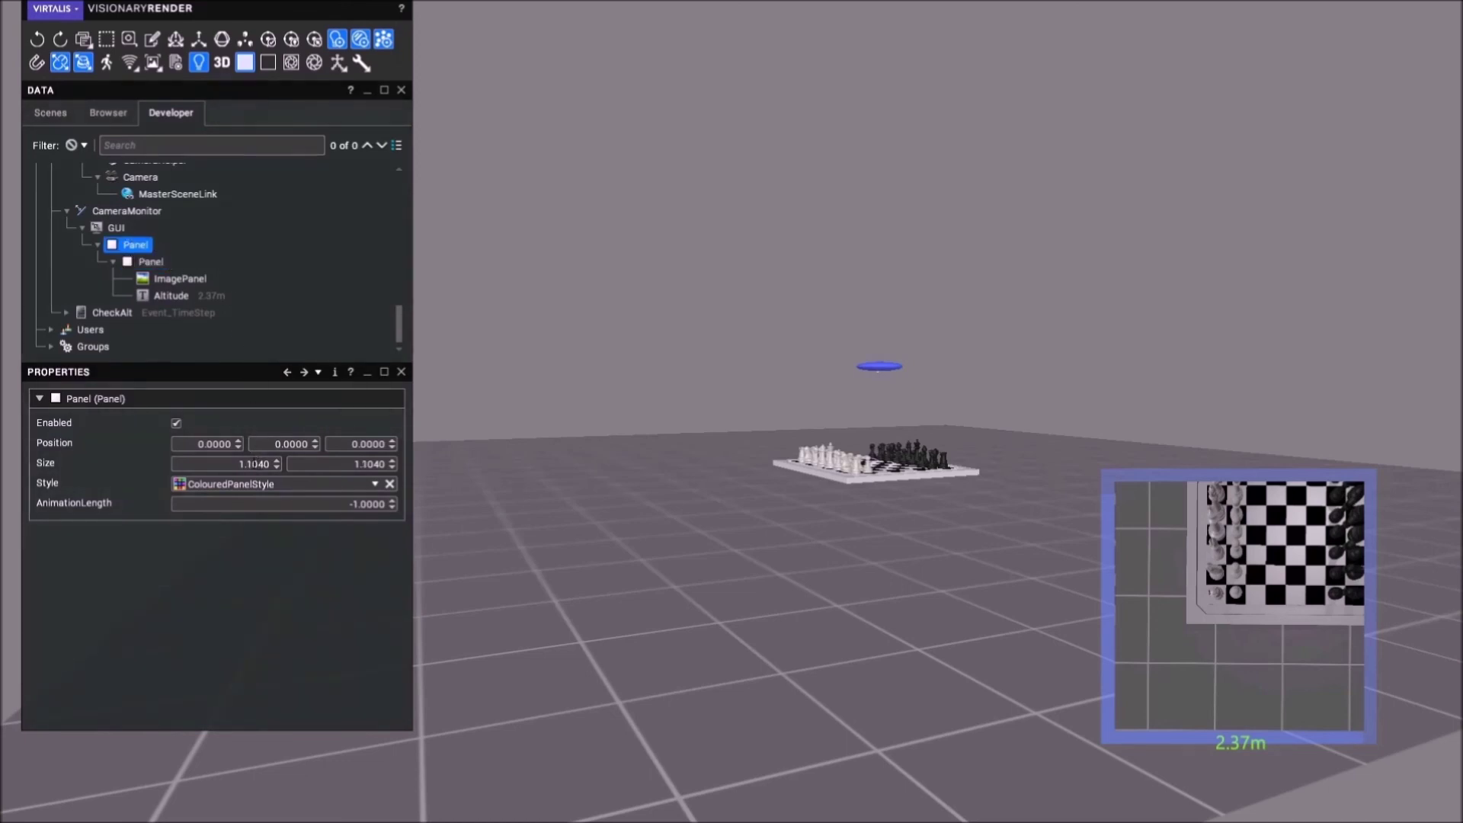
key("Up")
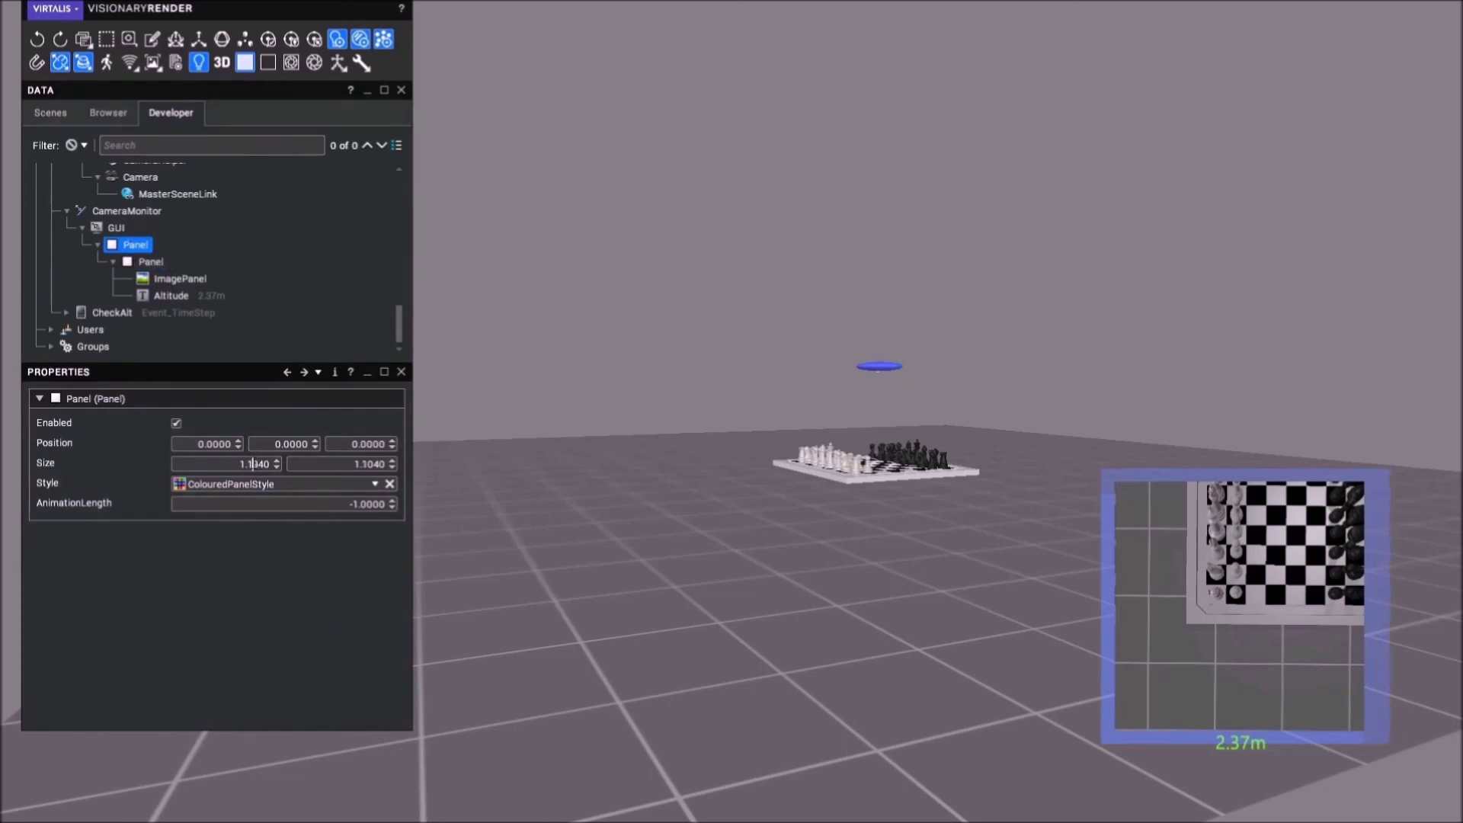
key("Down")
key("Down")
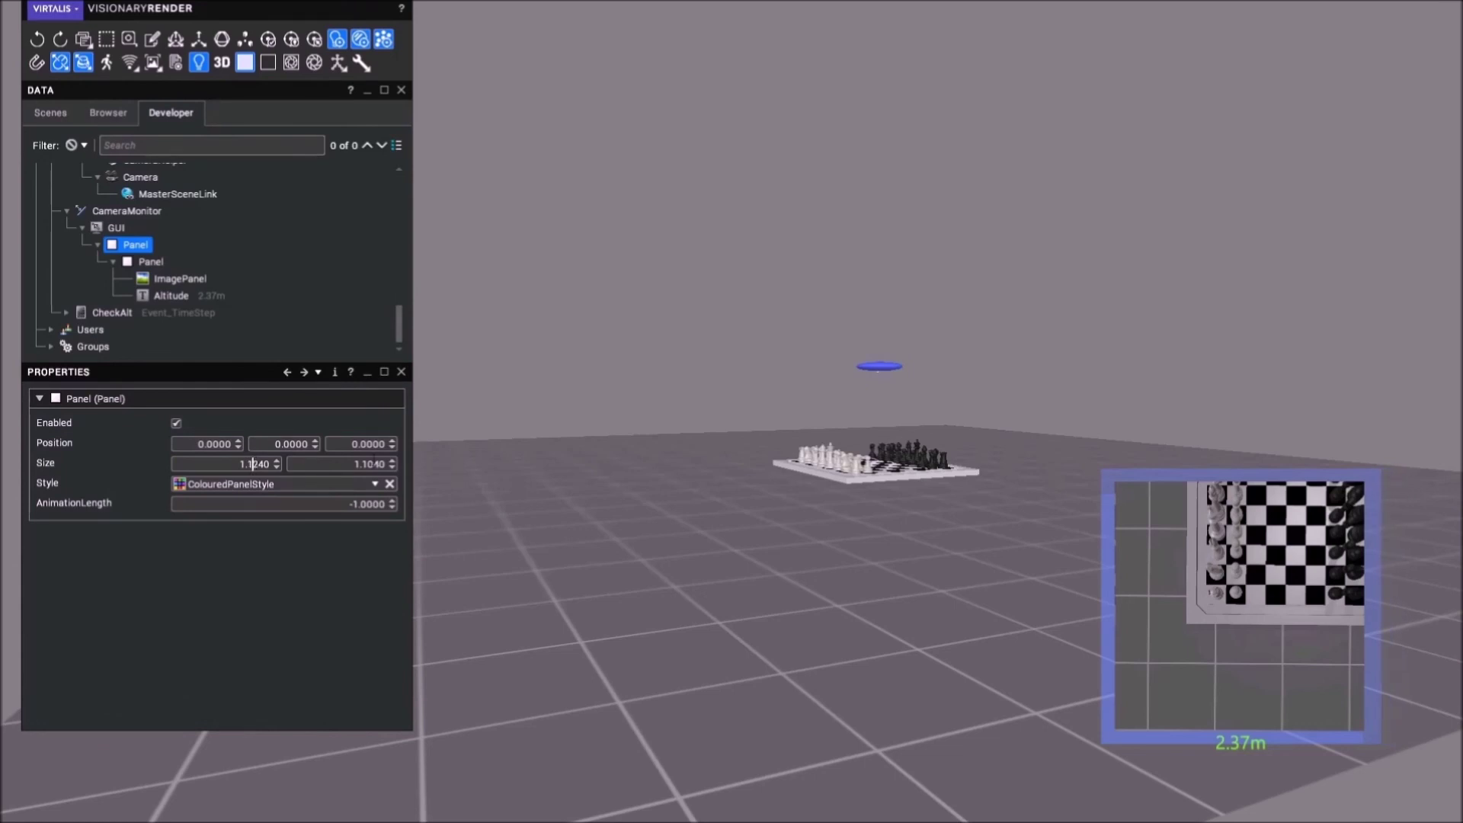
- Increase the outer panel's height to 1.164 and nudge its width up slightly to enlarge the monitor frame
key("Up")
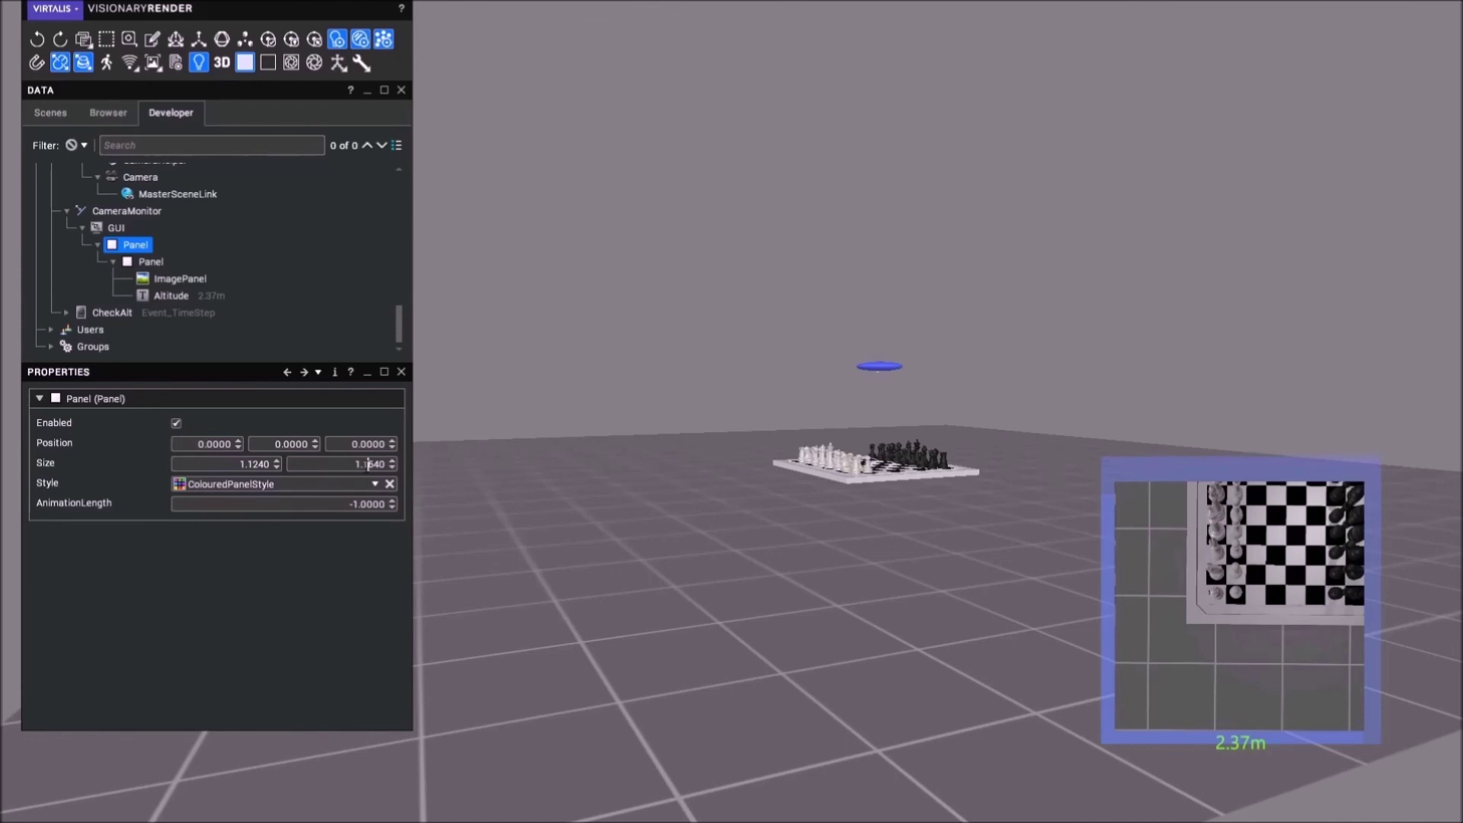
key("Down")
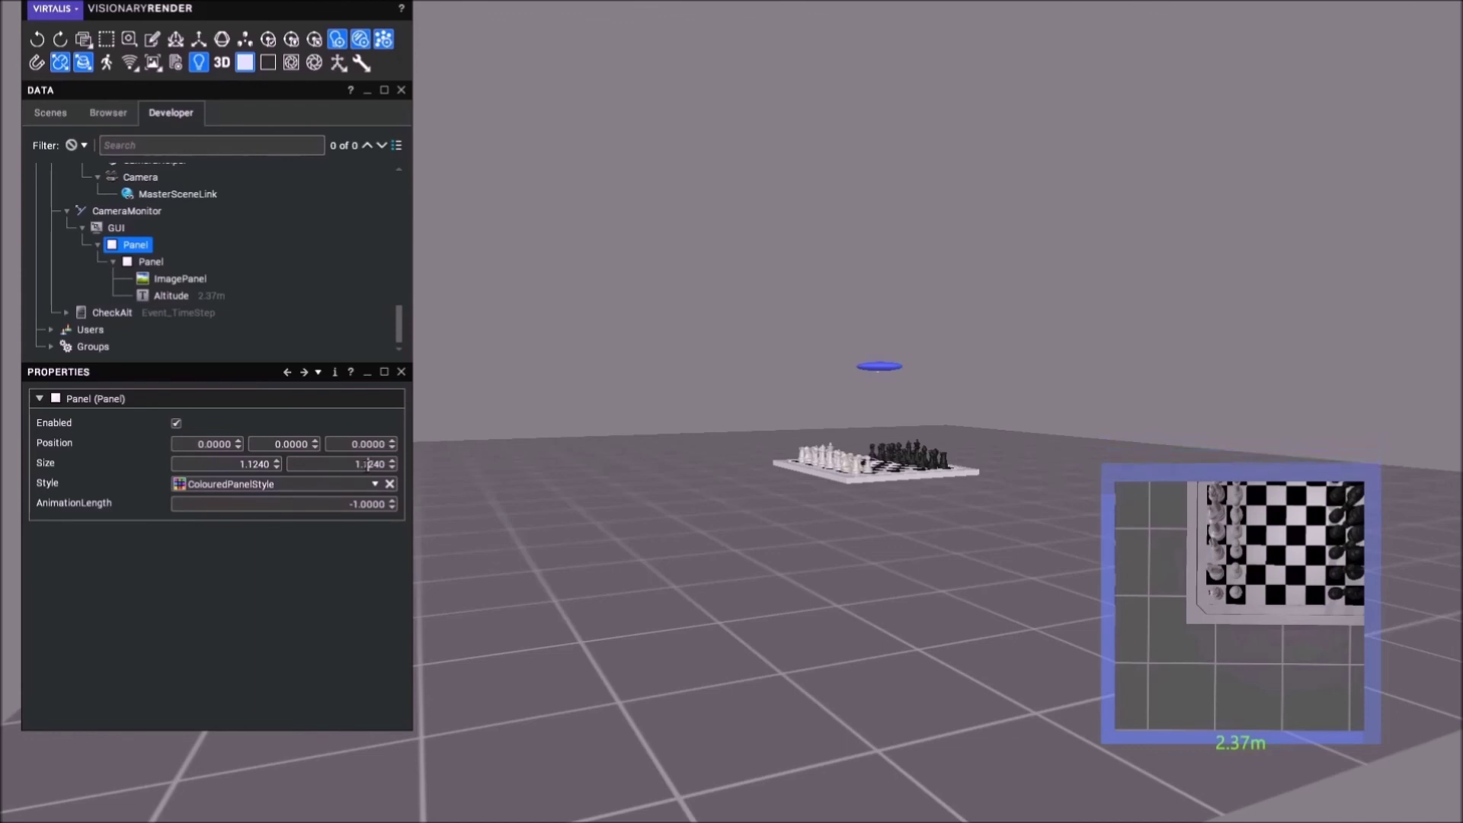
key("Up")
key("Up")
key("Up")
key("Up")
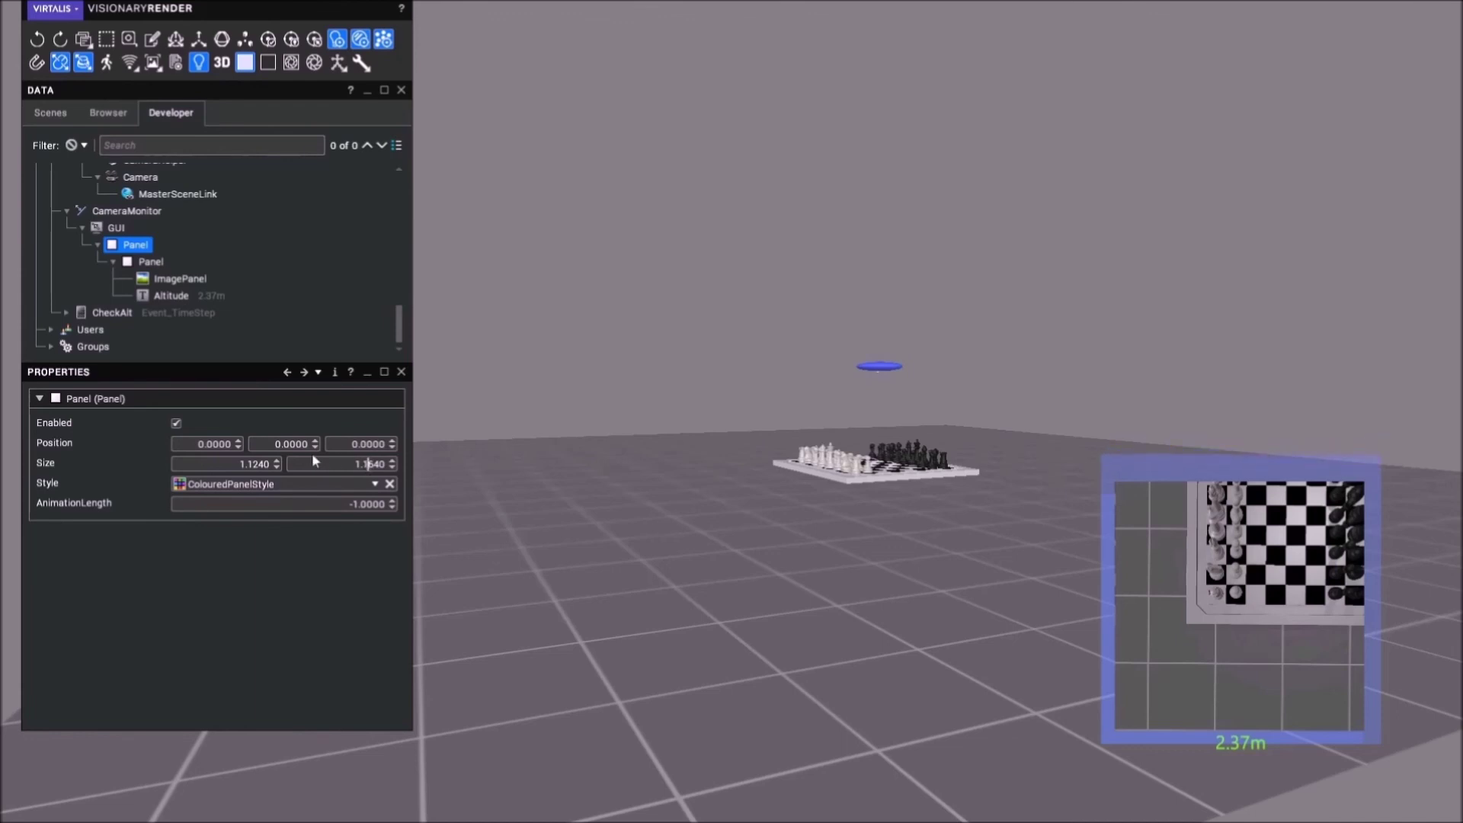
left_click(254, 463)
key("Up")
- Position the ImagePanel at X 0.067 and Y 0.084 to recentre the camera feed within the enlarged frame
left_click(174, 279)
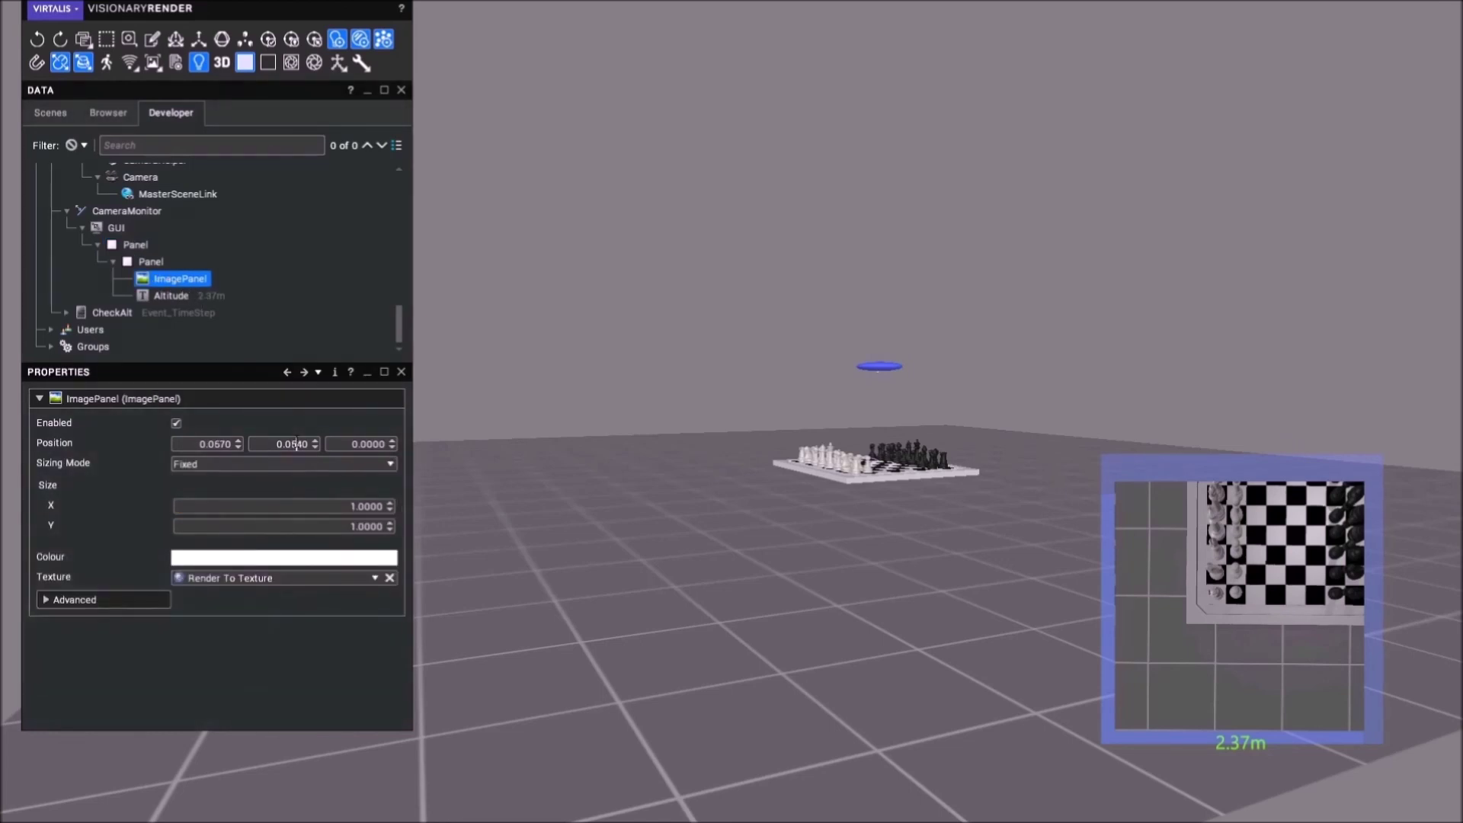
key("Up")
key("Up")
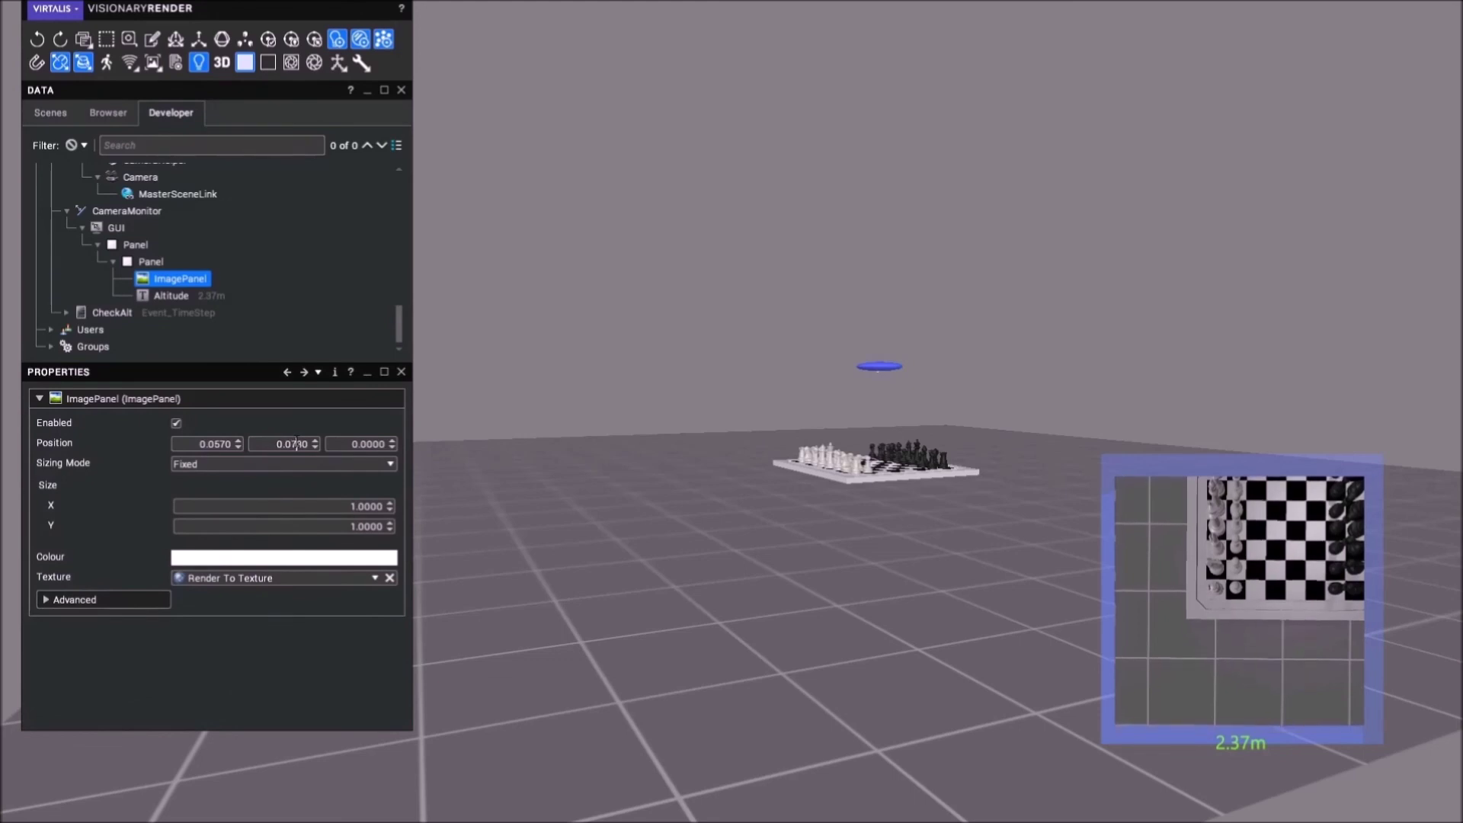
key("Up")
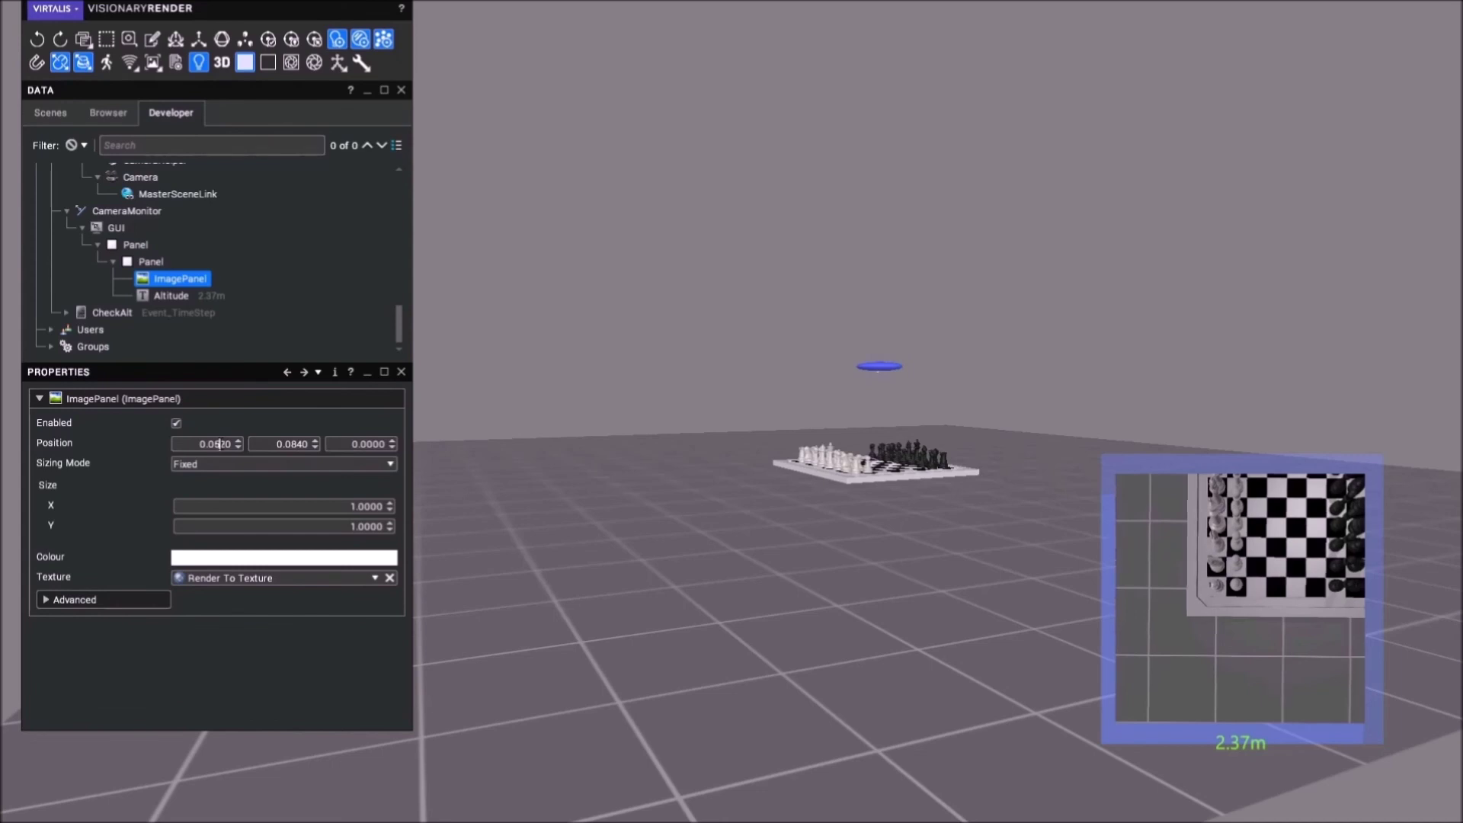
key("Up")
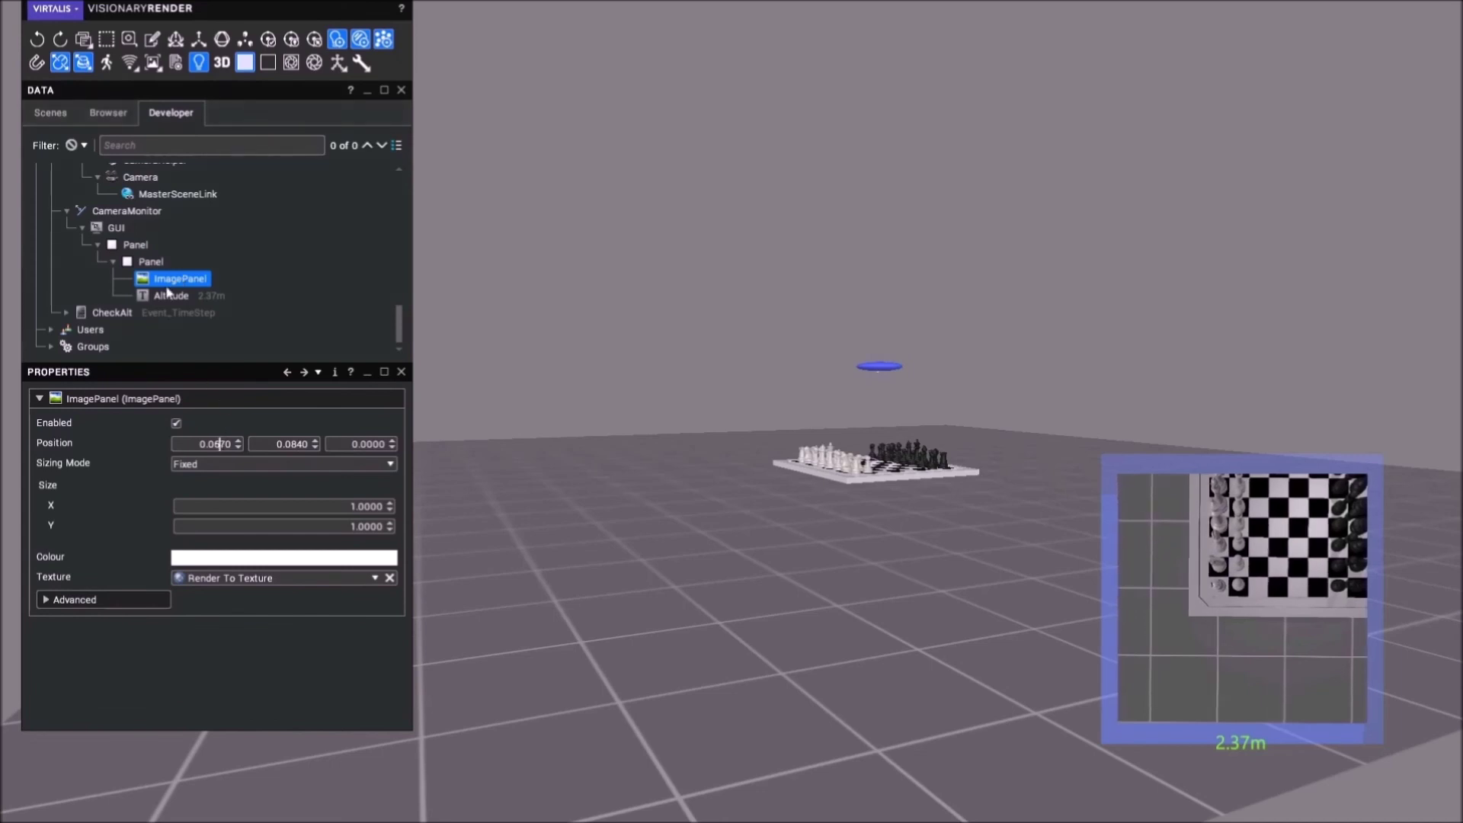
- Raise the Altitude label to a Y position of -0.053 so it sits inside the frame's lower border
left_click(169, 296)
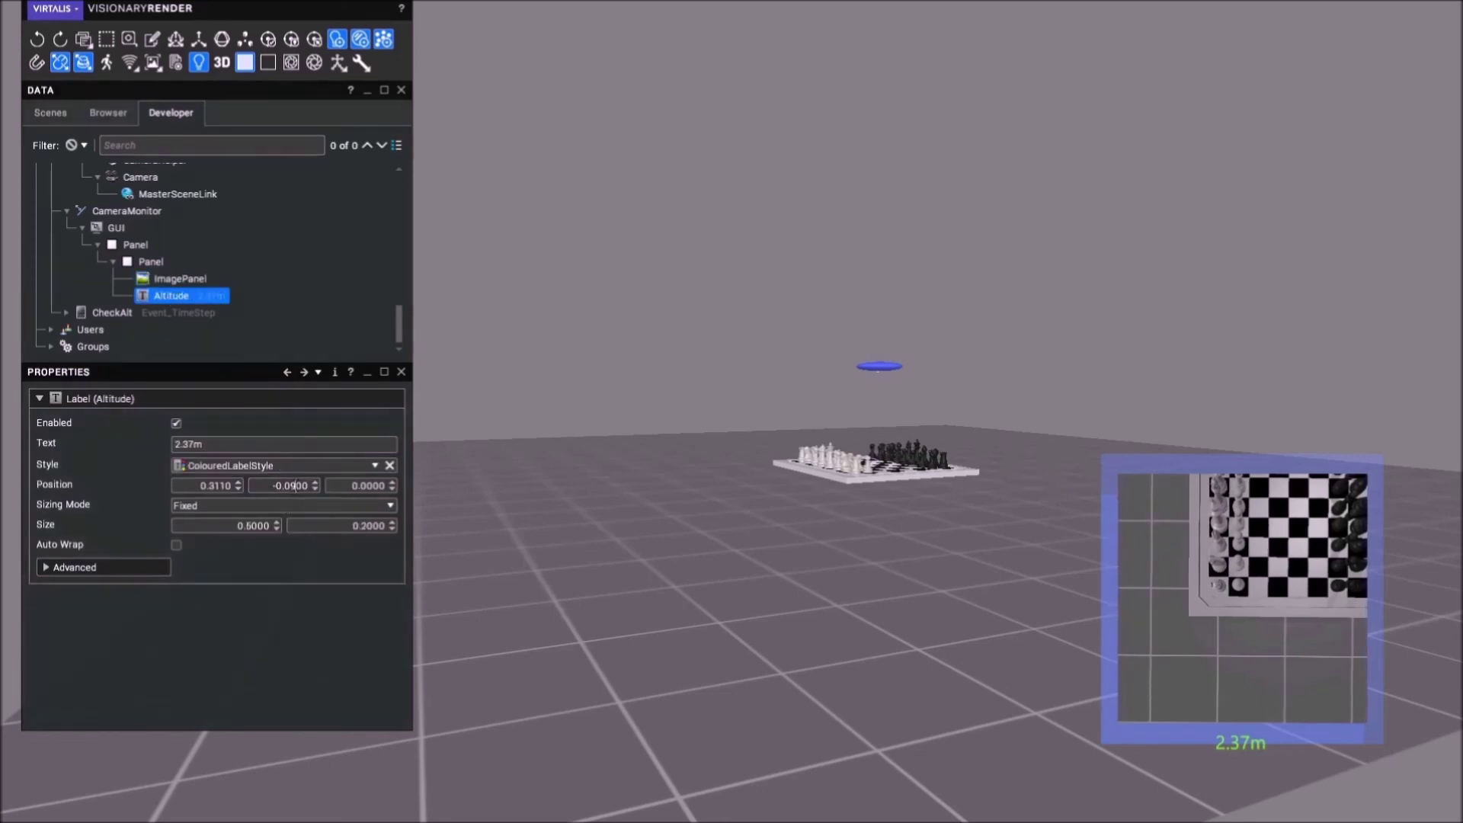
key("Up")
key("Up")
key("Up")
key("Up")
key("Up")
- Select the Drone assembly in the scene tree to access its transform properties
left_click(61, 111)
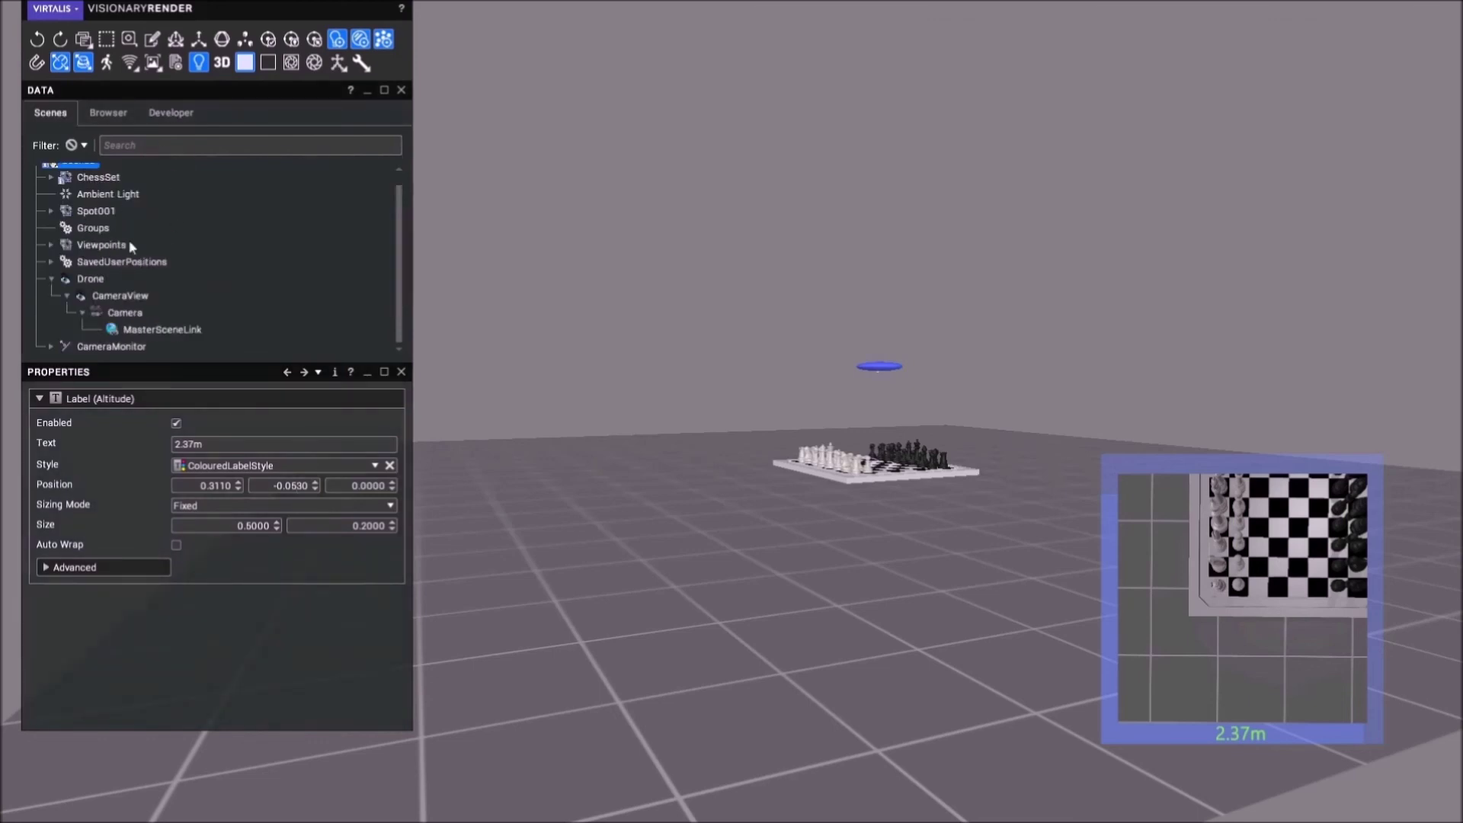
left_click(90, 279)
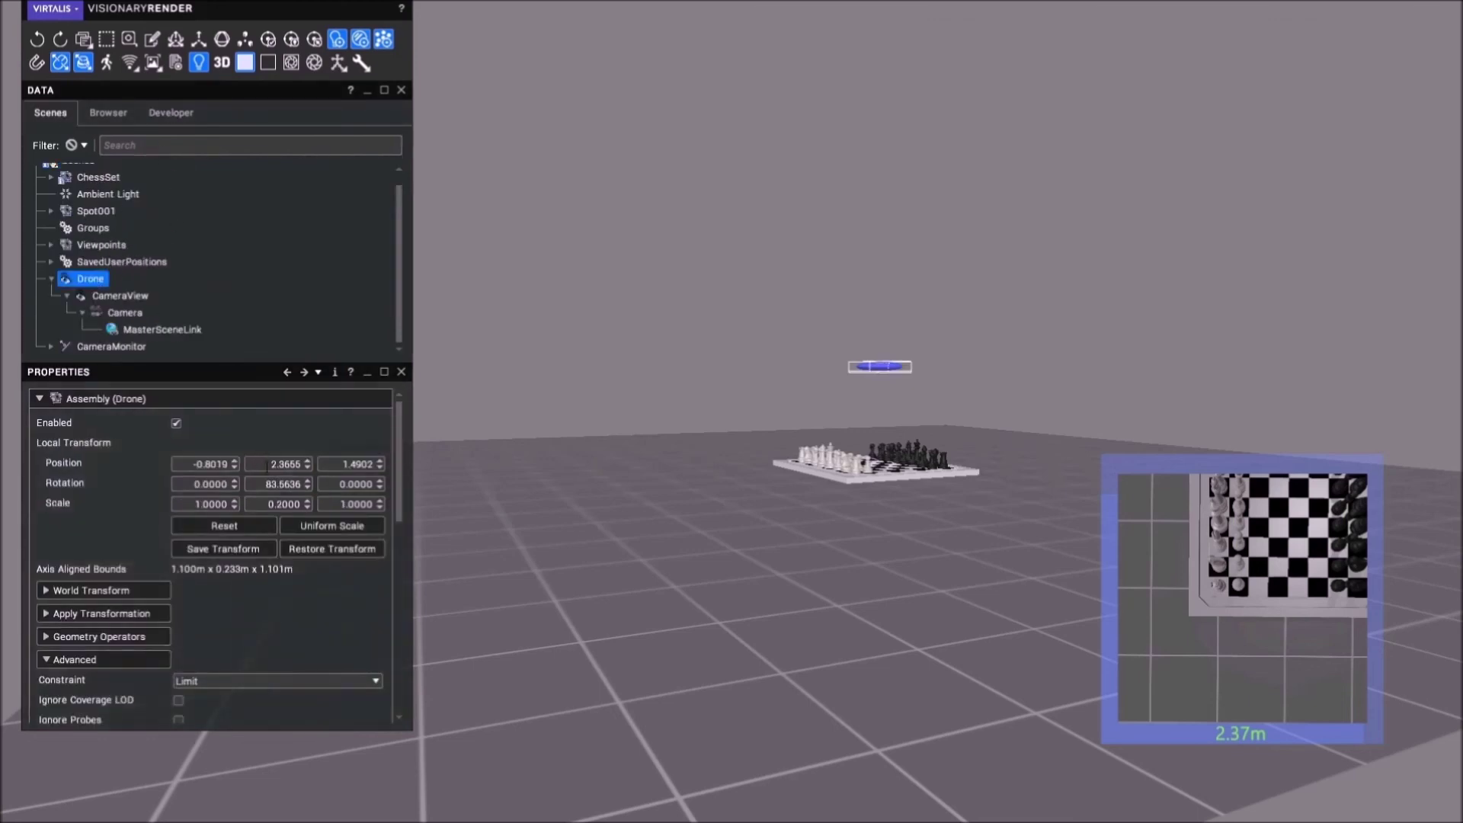